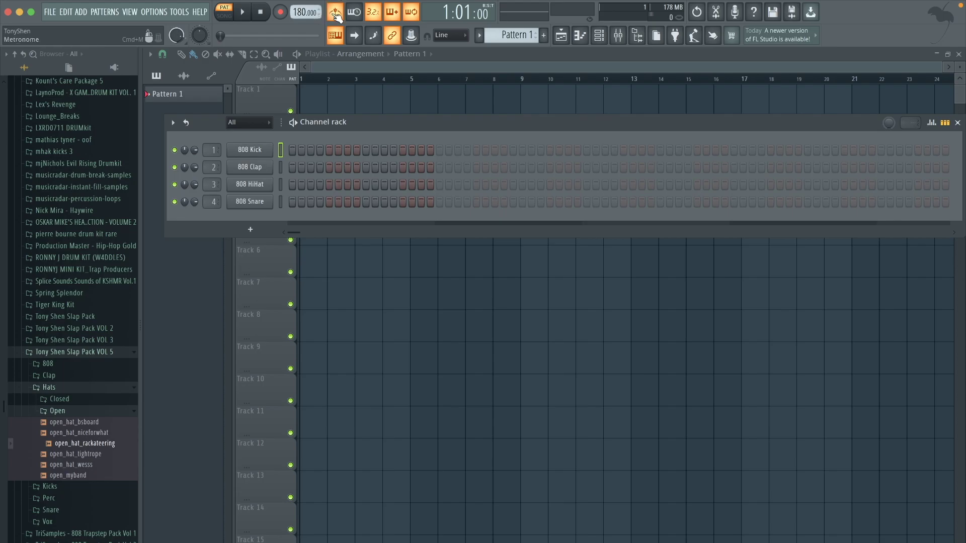
- Preview the metronome, replace the 808 Kick channel with FL Keys and close the plugin window
{"action": "key", "text": "space"}
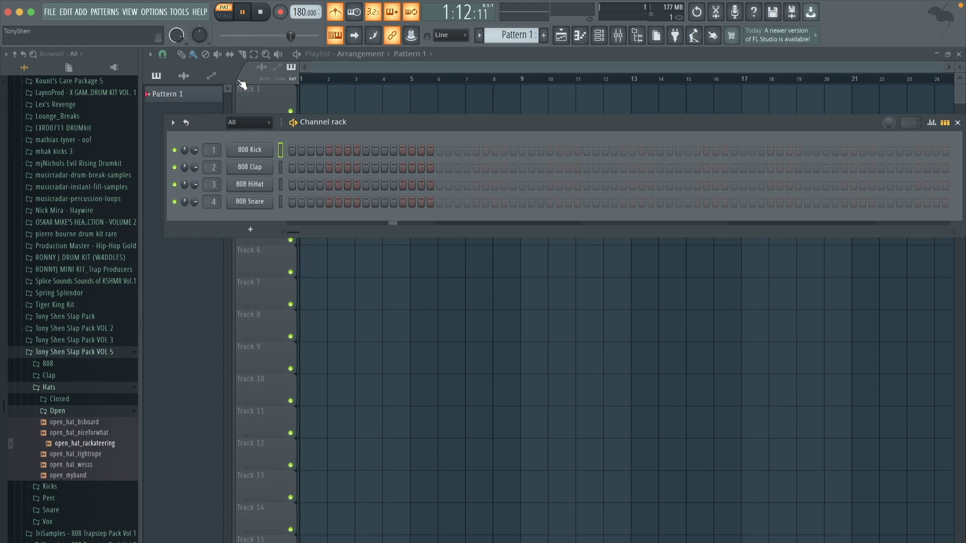
{"action": "key", "text": "space"}
{"action": "right_click", "coordinate": [266, 149]}
{"action": "mouse_move", "coordinate": [322, 250]}
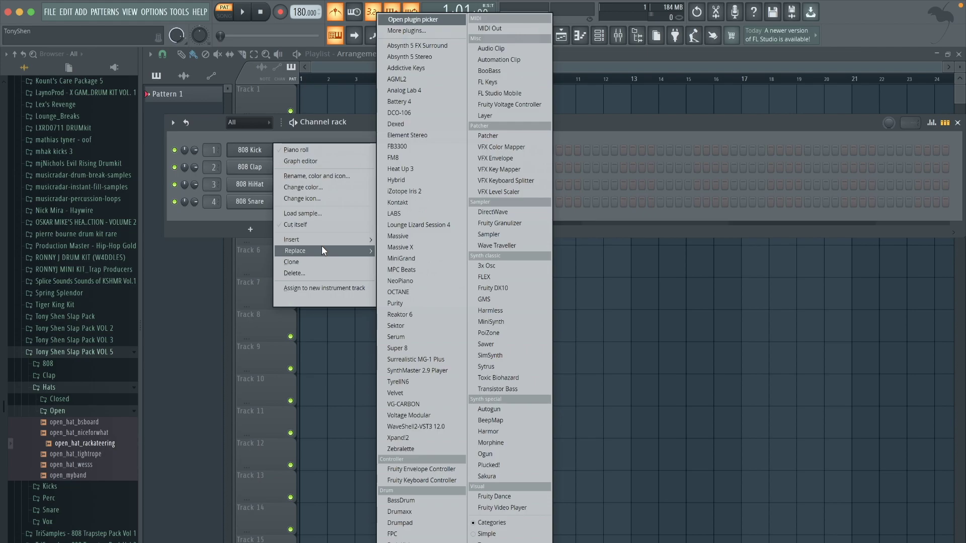
{"action": "left_click", "coordinate": [495, 82]}
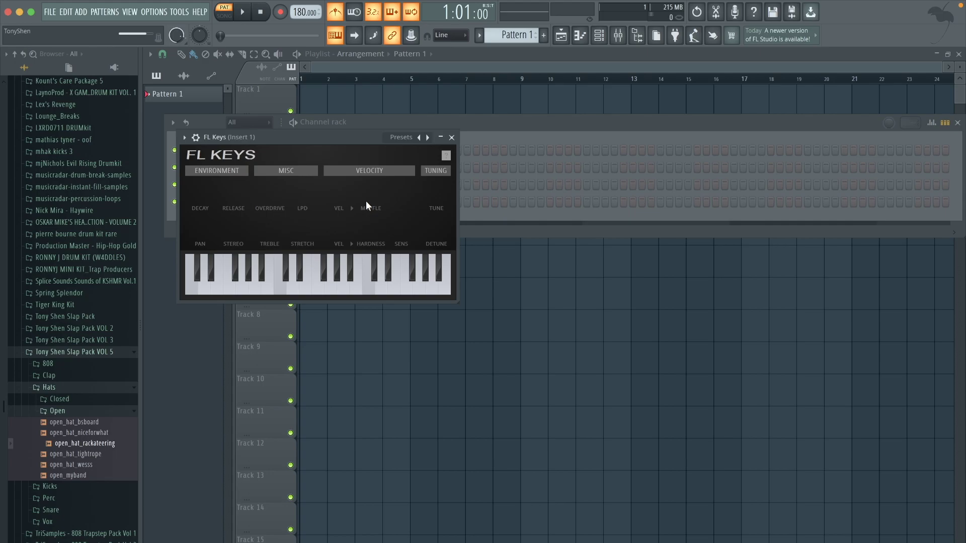
{"action": "left_click", "coordinate": [452, 137]}
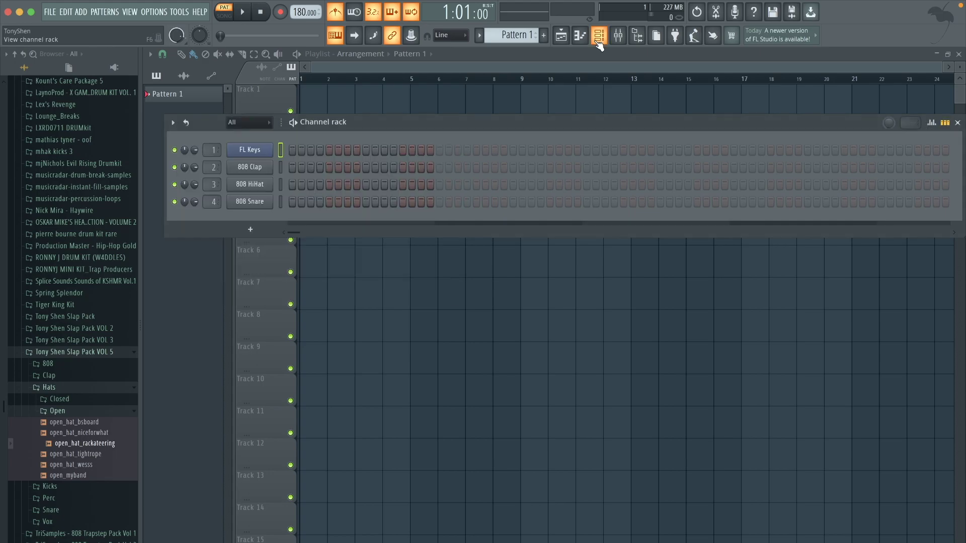
- Open the FL Keys piano roll, place F4 and G#3 notes at the start of bar 1 and audition them
{"action": "left_click", "coordinate": [598, 41]}
{"action": "left_click", "coordinate": [598, 41]}
{"action": "left_click", "coordinate": [580, 36]}
{"action": "left_click", "coordinate": [201, 153]}
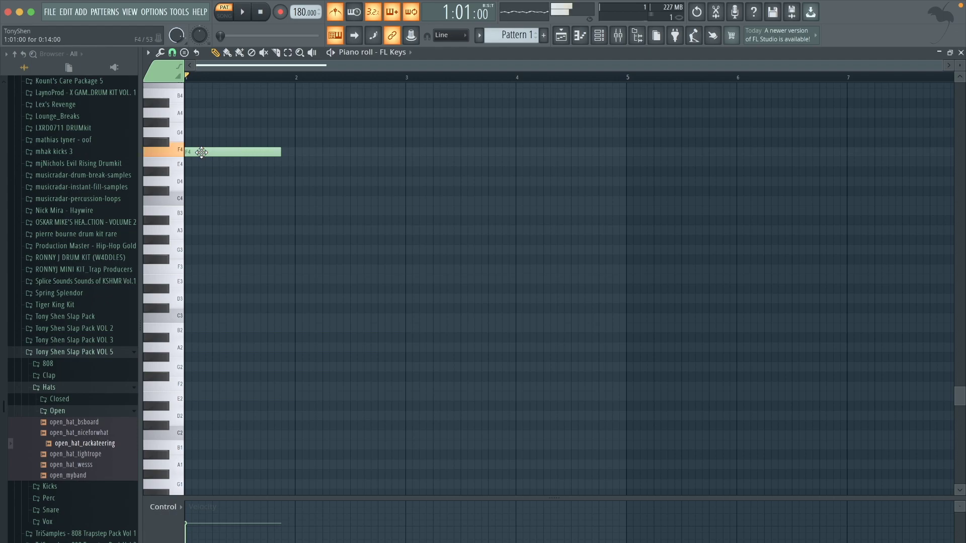
{"action": "left_click", "coordinate": [193, 239]}
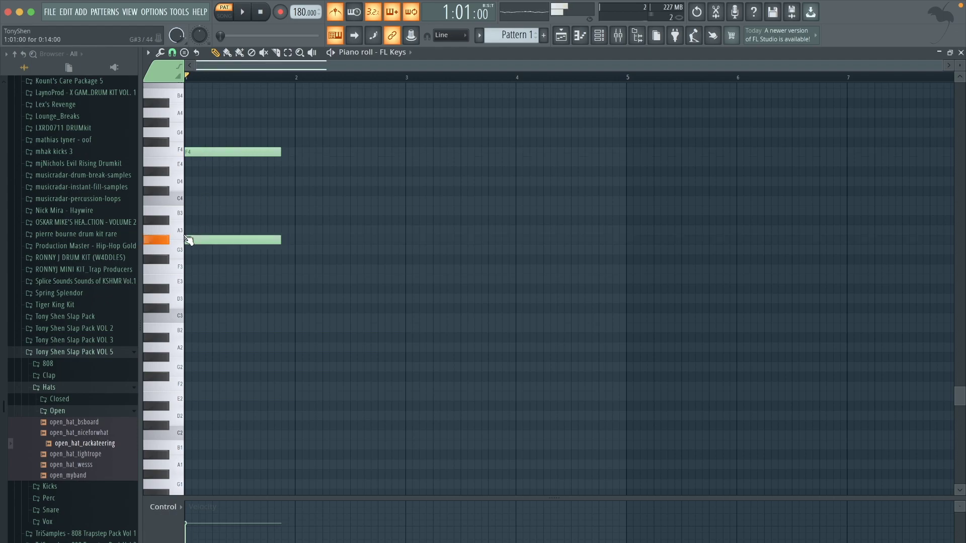
{"action": "key", "text": "space"}
{"action": "key", "text": "space"}
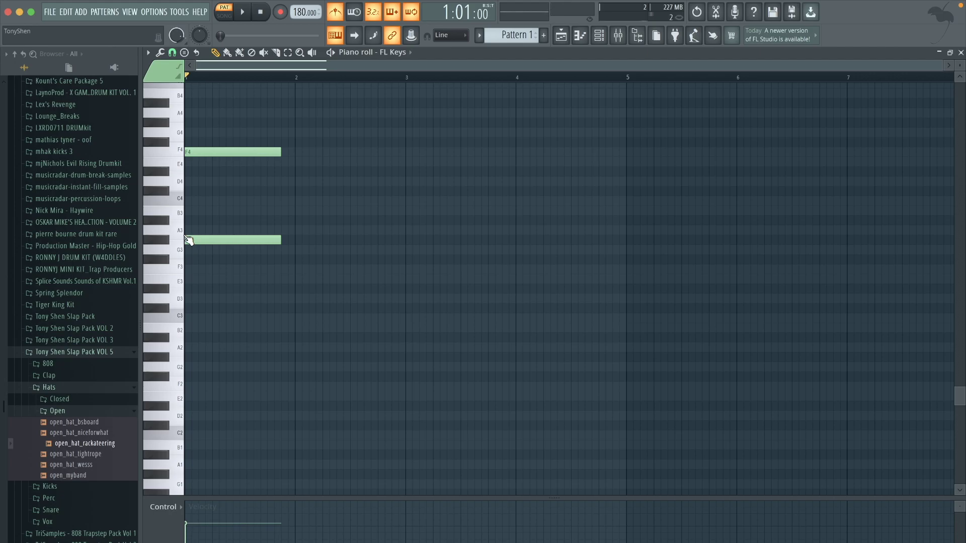
- Shorten G#3 to six steps, follow it with an F3 note, and extend F3 and F4 to the middle of bar 2
{"action": "left_click_drag", "start_coordinate": [280, 240], "coordinate": [225, 242]}
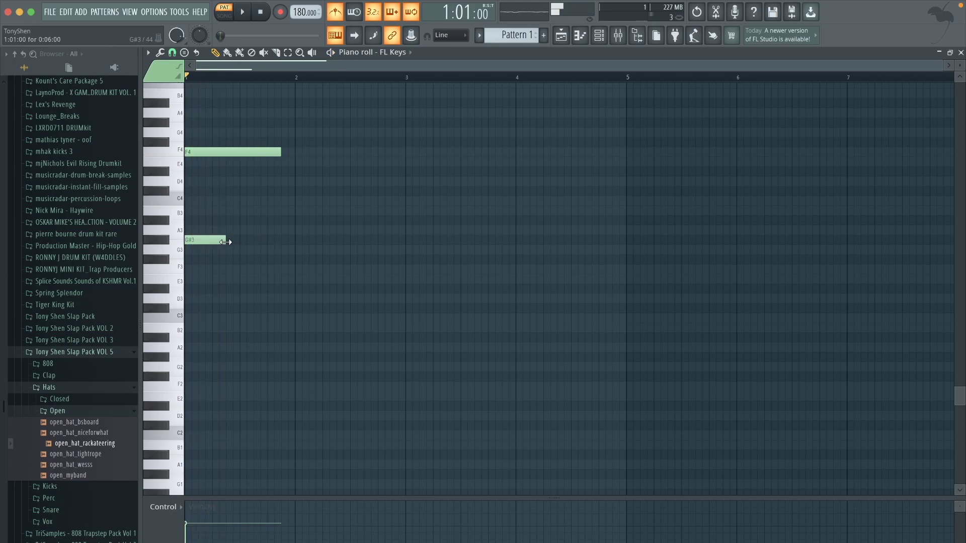
{"action": "left_click", "coordinate": [229, 270]}
{"action": "key", "text": "space"}
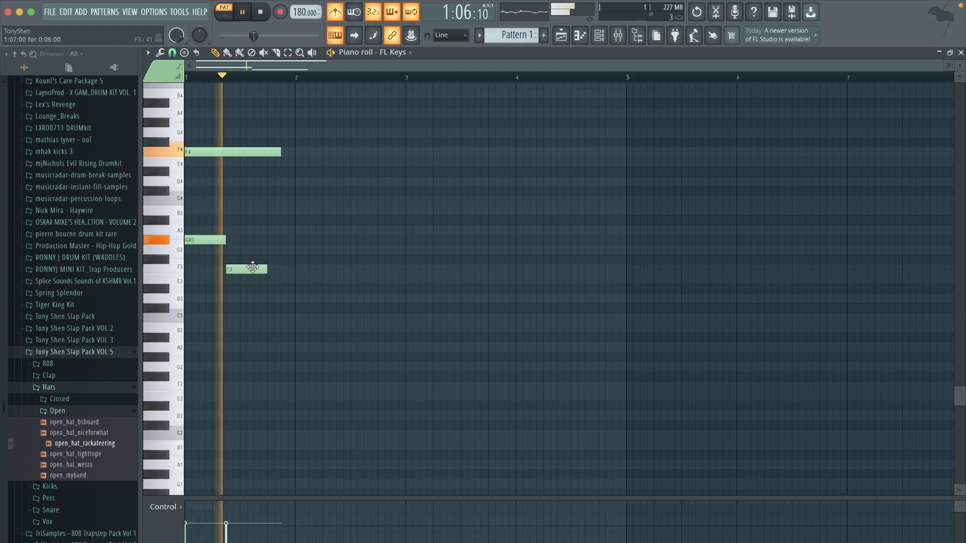
{"action": "key", "text": "space"}
{"action": "key", "text": "space"}
{"action": "left_click_drag", "start_coordinate": [265, 270], "coordinate": [293, 269]}
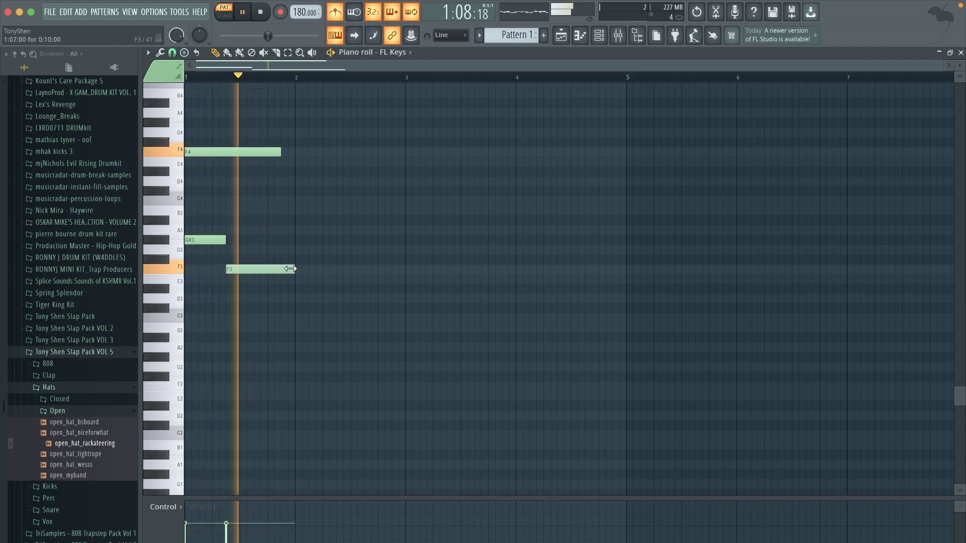
{"action": "key", "text": "space"}
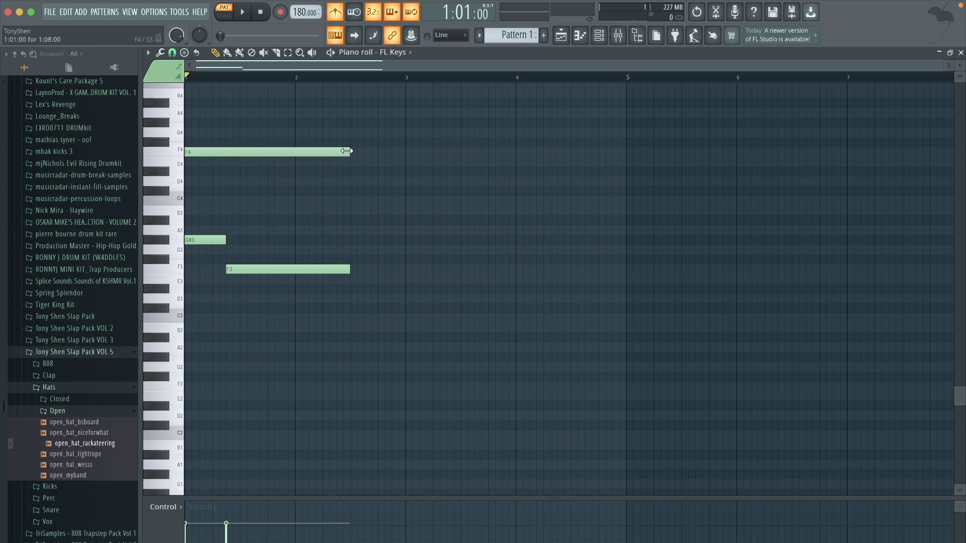
{"action": "key", "text": "space"}
{"action": "key", "text": "space"}
{"action": "left_click", "coordinate": [355, 240]}
{"action": "right_click", "coordinate": [380, 240]}
{"action": "key", "text": "space"}
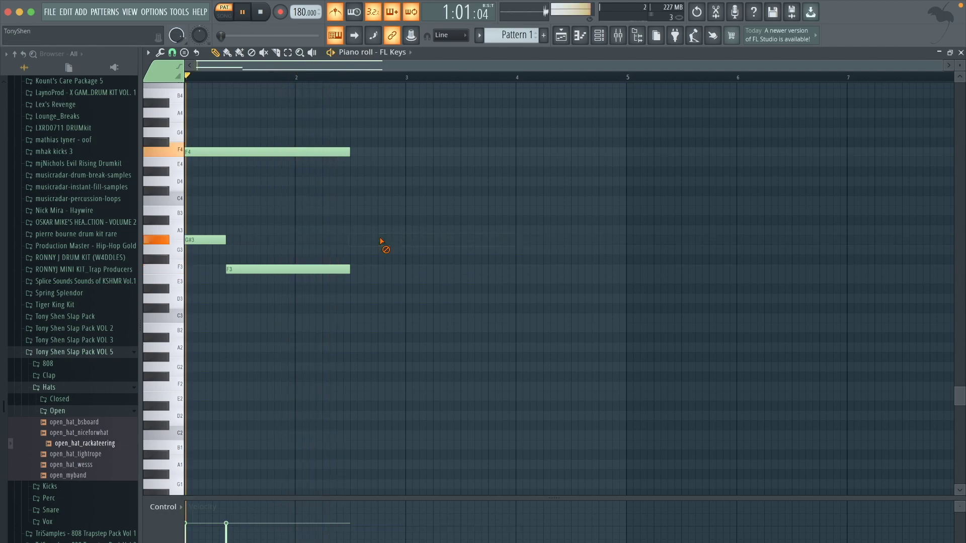
{"action": "key", "text": "space"}
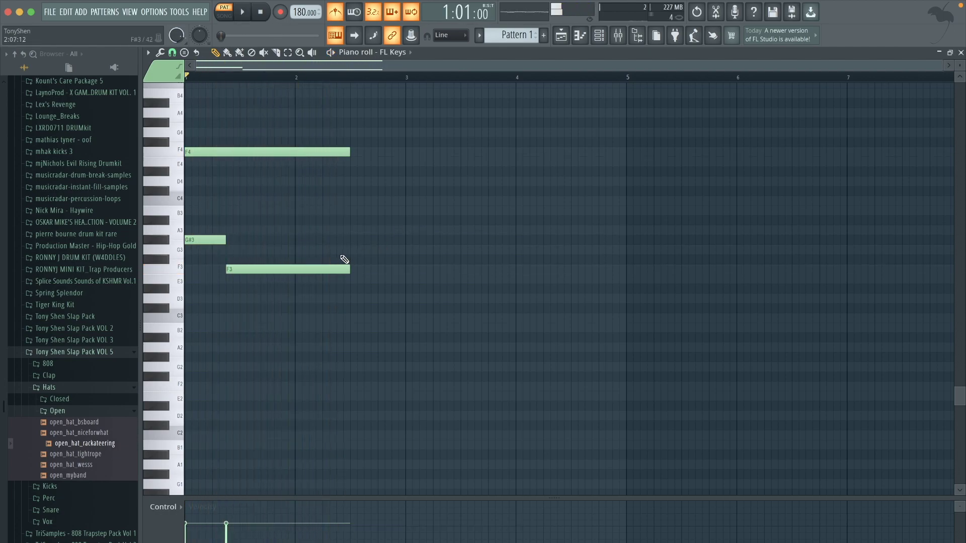
- Fill the rest of bar 2 with consecutive A3 and F4 notes of two steps each and a four-step E4
{"action": "left_click", "coordinate": [362, 230]}
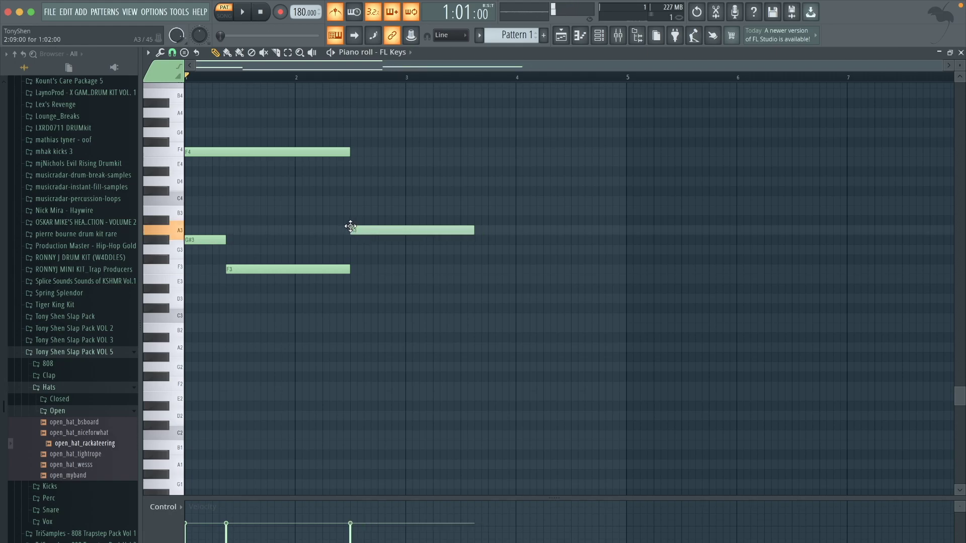
{"action": "left_click_drag", "start_coordinate": [351, 226], "coordinate": [350, 227]}
{"action": "left_click_drag", "start_coordinate": [470, 227], "coordinate": [340, 221]}
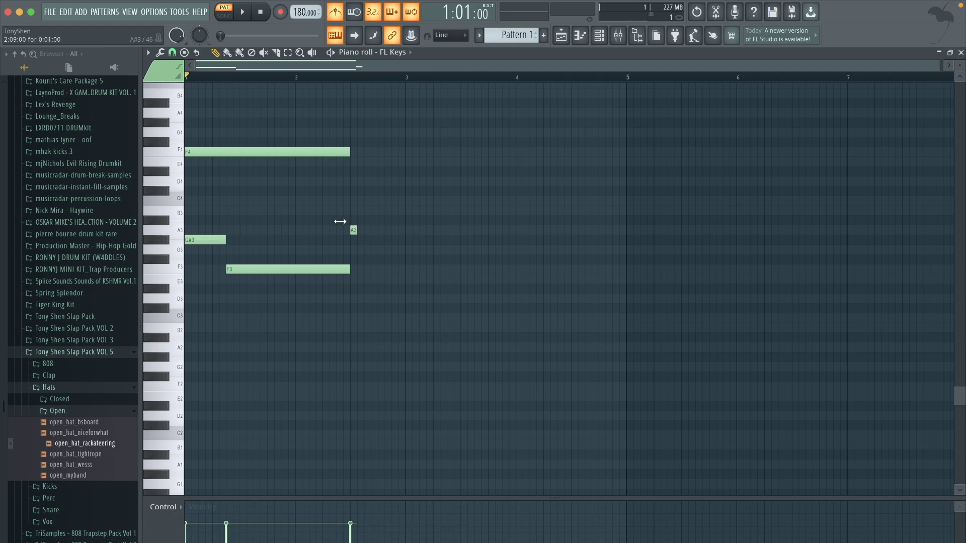
{"action": "left_click", "coordinate": [363, 151]}
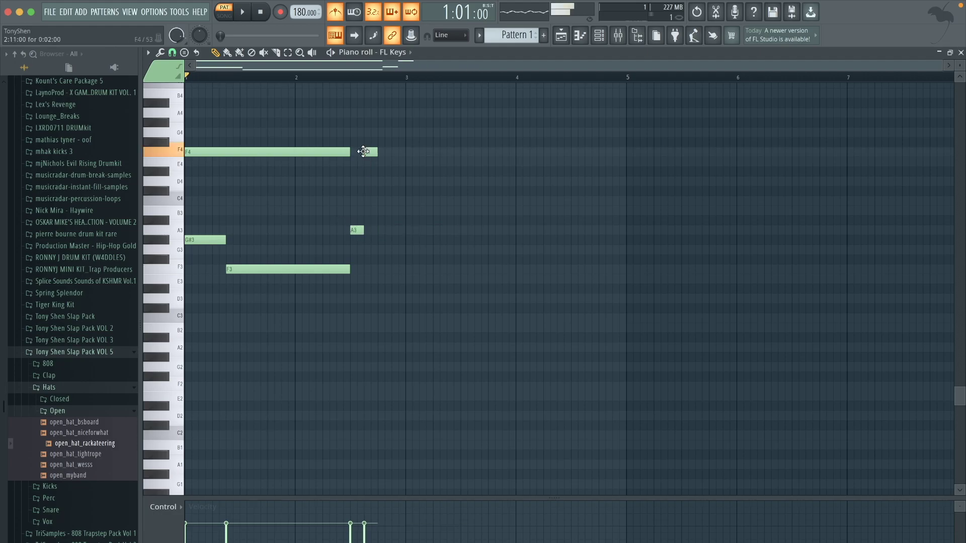
{"action": "left_click", "coordinate": [380, 161]}
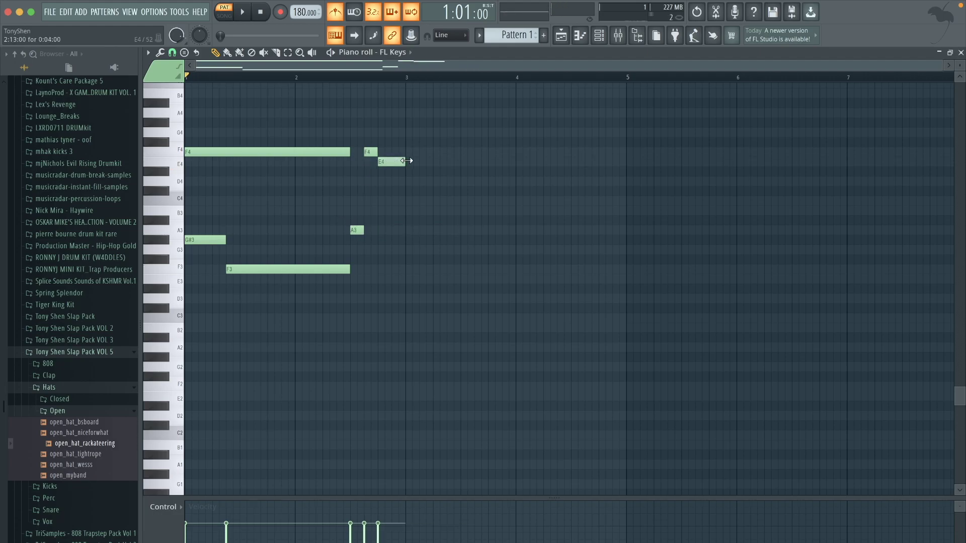
{"action": "key", "text": "space"}
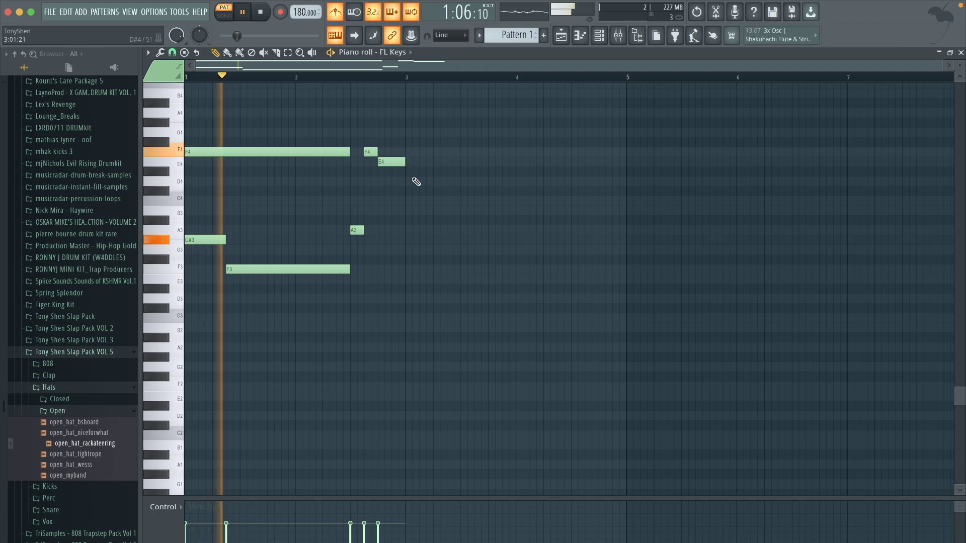
- Duplicate the two-bar phrase into bars 3 and 4 and play the pattern
{"action": "left_click_drag", "start_coordinate": [438, 319], "coordinate": [185, 147], "text": "ctrl"}
{"action": "key", "text": "space"}
{"action": "left_click_drag", "start_coordinate": [463, 298], "coordinate": [417, 153], "text": "ctrl"}
{"action": "left_click", "coordinate": [445, 192]}
{"action": "key", "text": "space"}
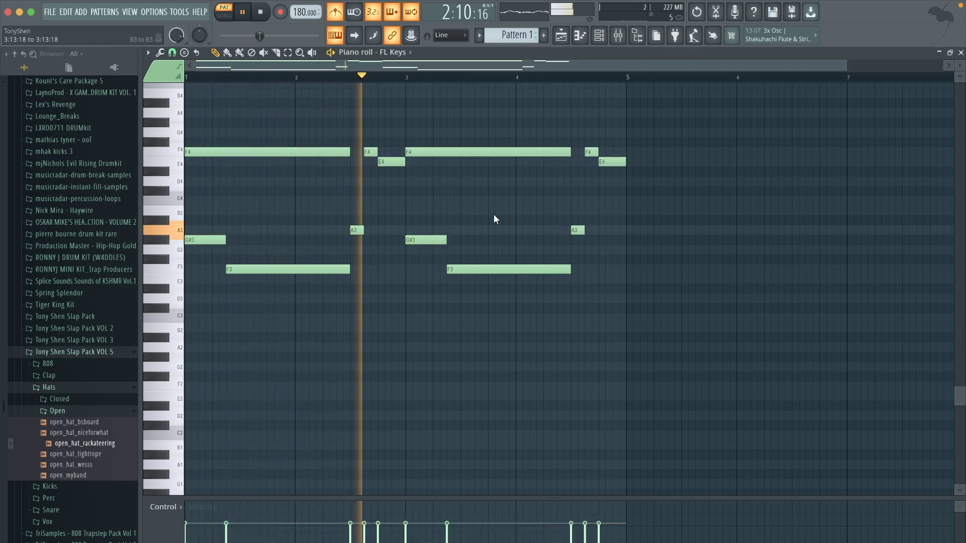
{"action": "key", "text": "space"}
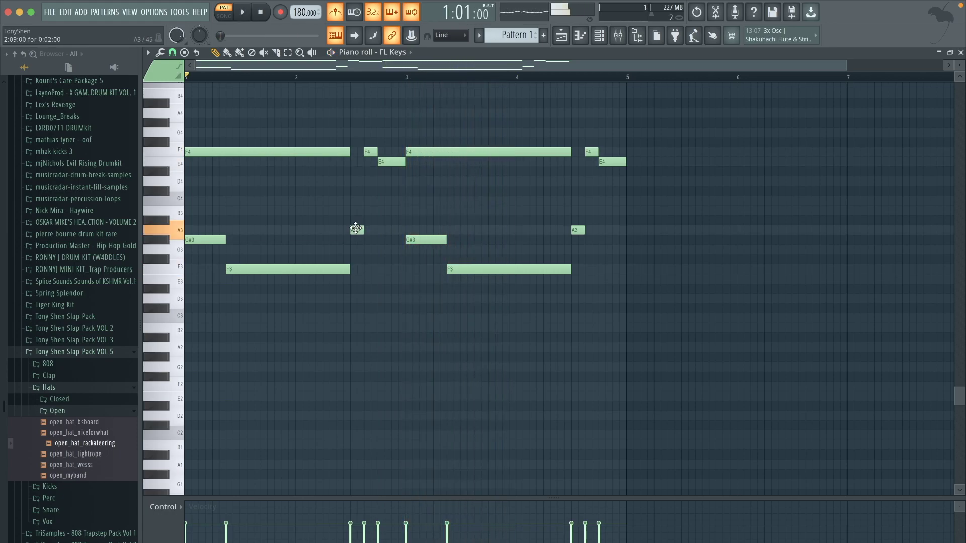
- Lower the short A3 note in bar 2 to G3 and its copy in bar 4 to G#3, auditioning the changes
{"action": "left_click_drag", "start_coordinate": [357, 237], "coordinate": [357, 246]}
{"action": "key", "text": "space"}
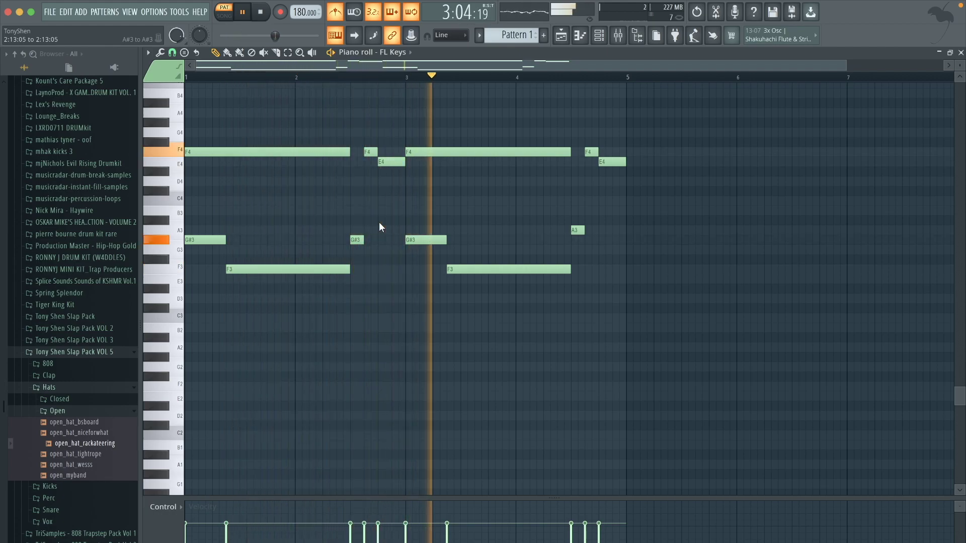
{"action": "key", "text": "space"}
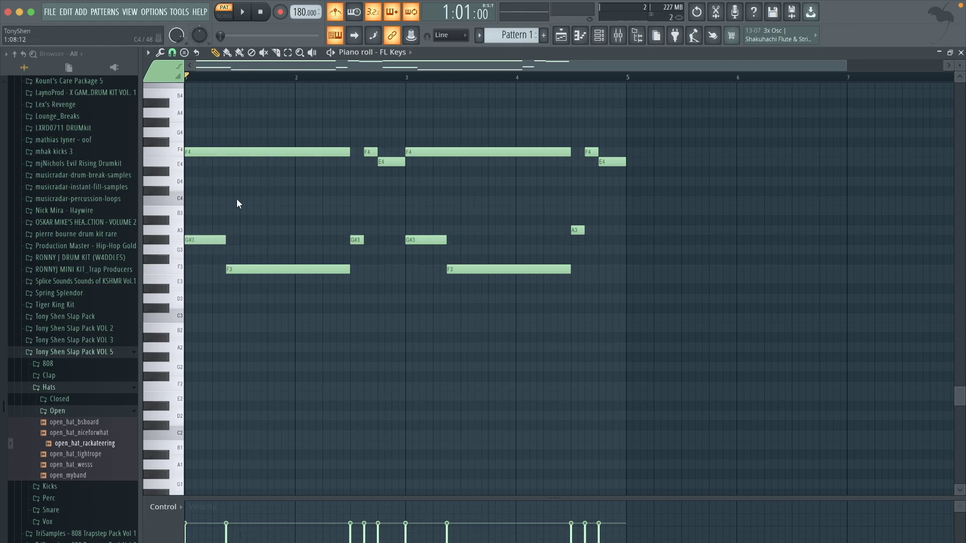
{"action": "key", "text": "space"}
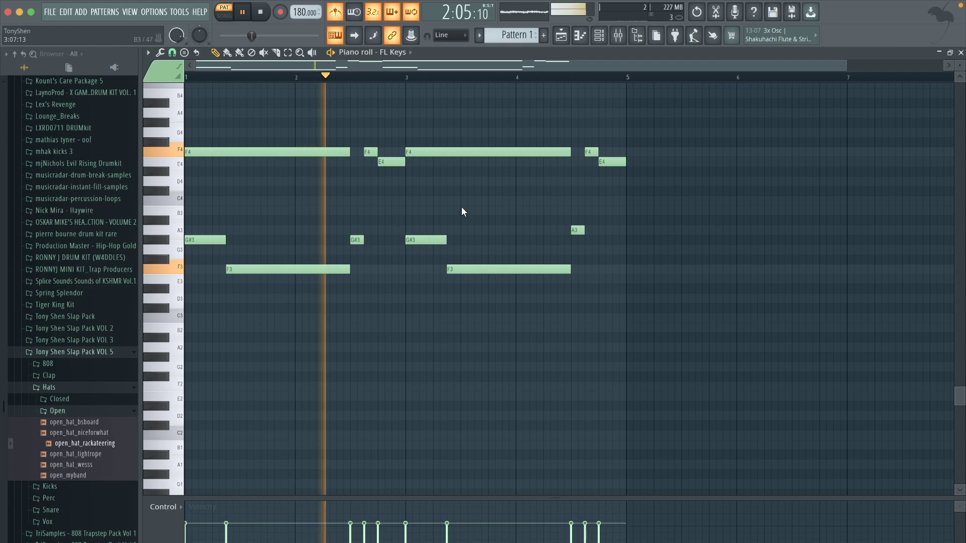
{"action": "key", "text": "space"}
{"action": "left_click_drag", "start_coordinate": [357, 240], "coordinate": [357, 250]}
{"action": "key", "text": "space"}
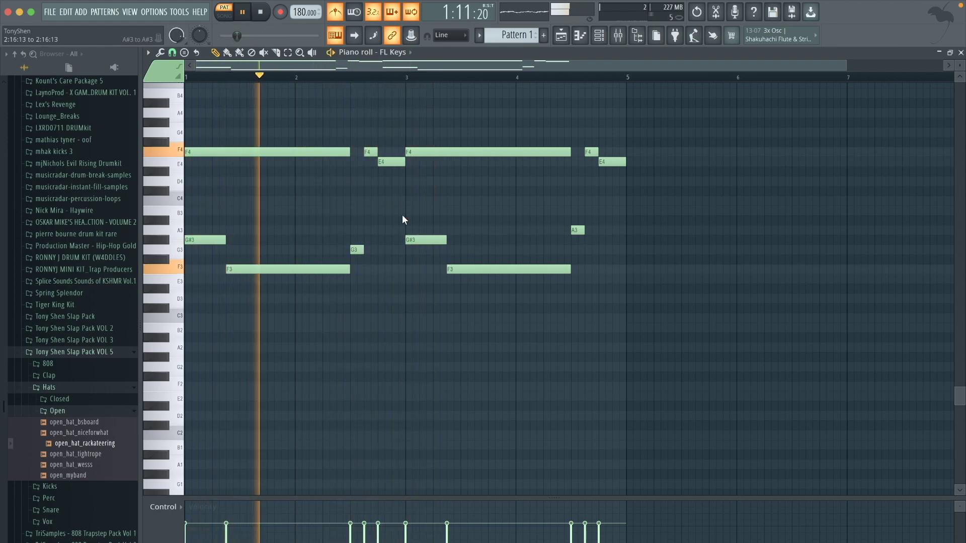
{"action": "left_click_drag", "start_coordinate": [576, 230], "coordinate": [577, 240]}
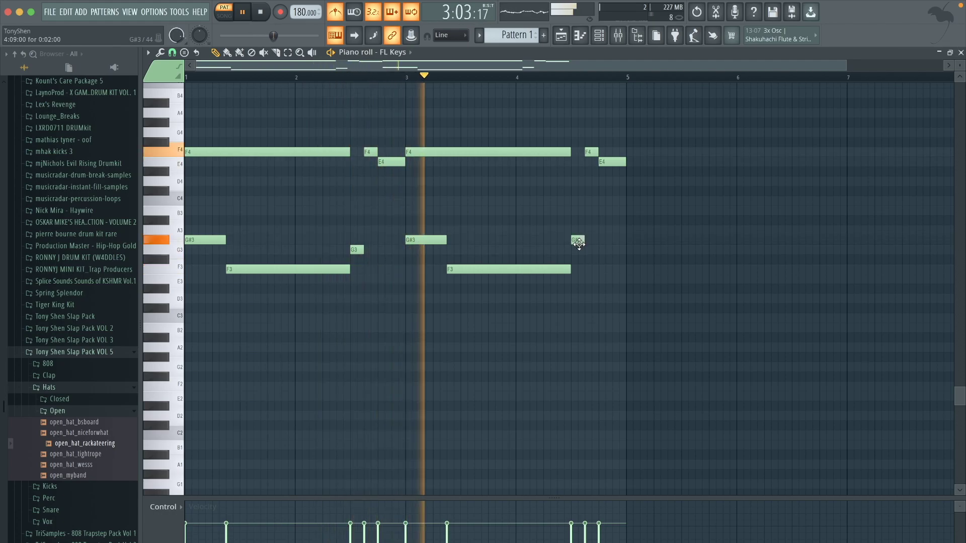
{"action": "key", "text": "space"}
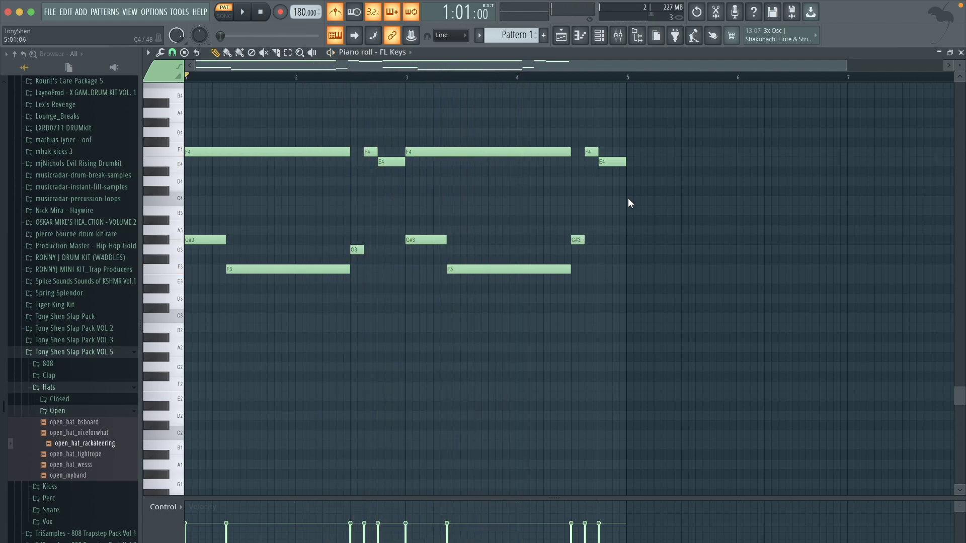
- Lower the long F4 note at the start of bar 3 to C4 and play the pattern
{"action": "left_click_drag", "start_coordinate": [465, 152], "coordinate": [466, 201]}
{"action": "key", "text": "space"}
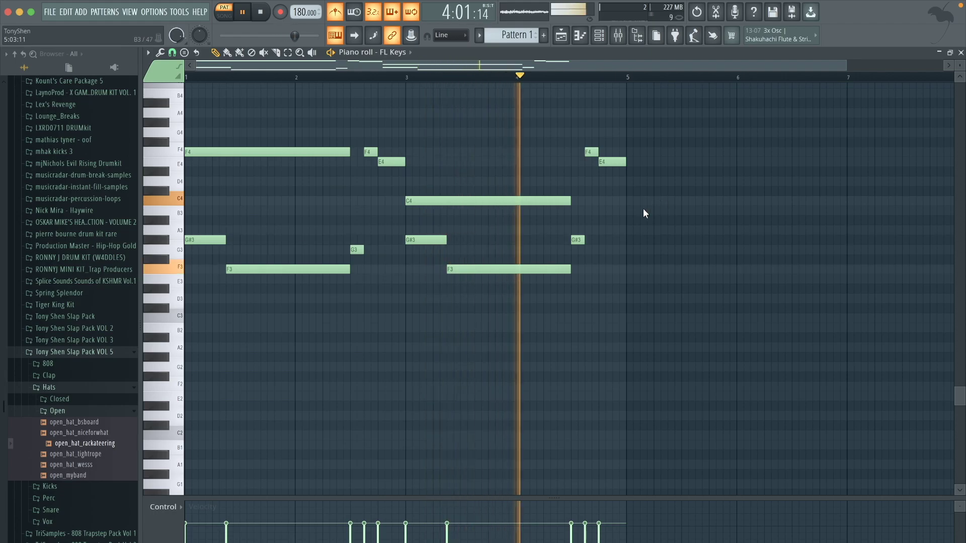
{"action": "key", "text": "space"}
- Replace the three short notes in the second half of bar 4 with simultaneous eight-step B3 and E3 notes
{"action": "left_click_drag", "start_coordinate": [641, 235], "coordinate": [572, 125]}
{"action": "key", "text": "Delete"}
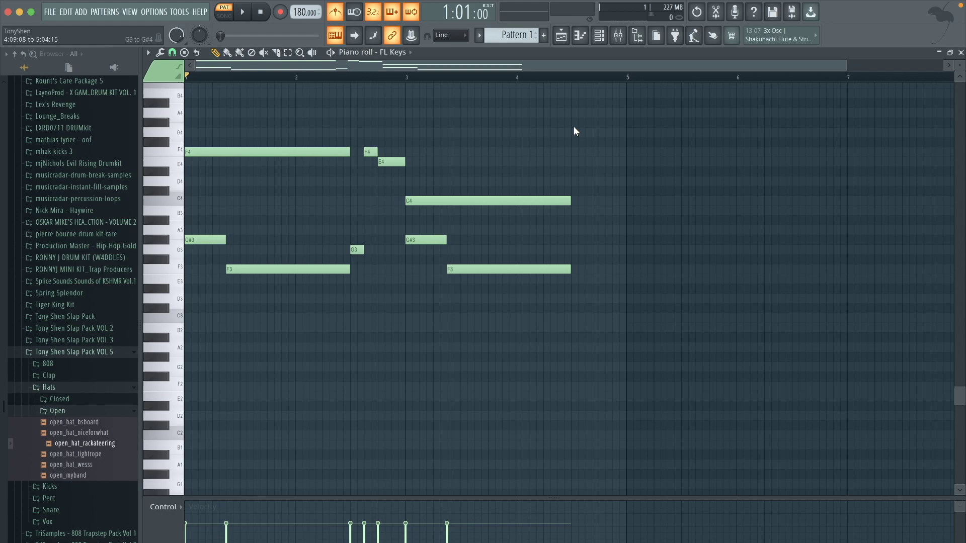
{"action": "left_click", "coordinate": [573, 211]}
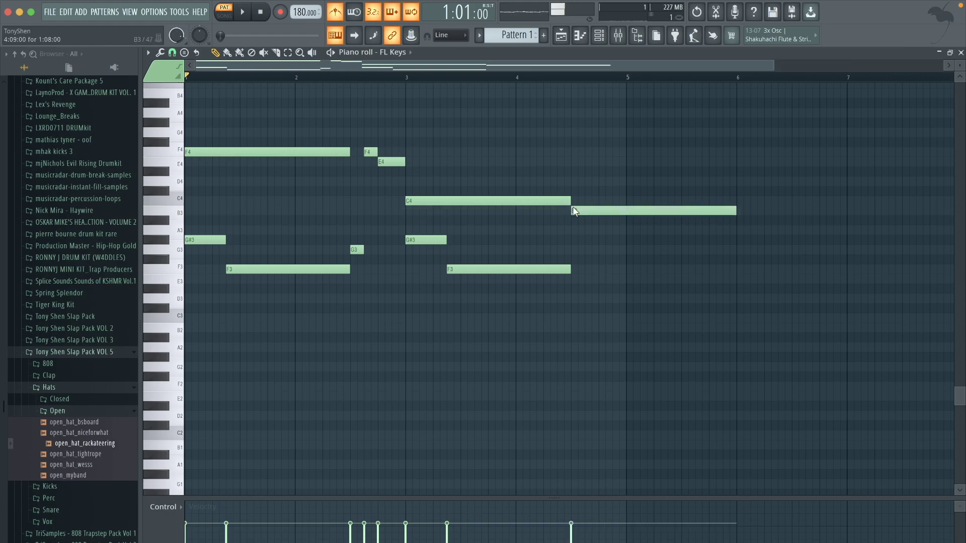
{"action": "left_click_drag", "start_coordinate": [736, 212], "coordinate": [623, 212]}
{"action": "left_click", "coordinate": [584, 280]}
{"action": "key", "text": "space"}
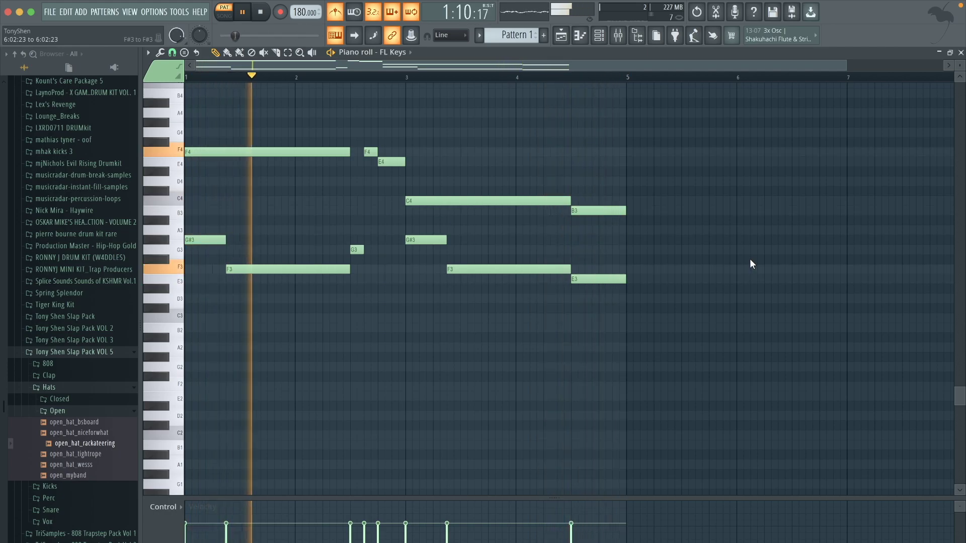
- Duplicate the whole four-bar phrase so the copy starts at bar 5, and stop playback
{"action": "left_click_drag", "start_coordinate": [763, 301], "coordinate": [224, 98]}
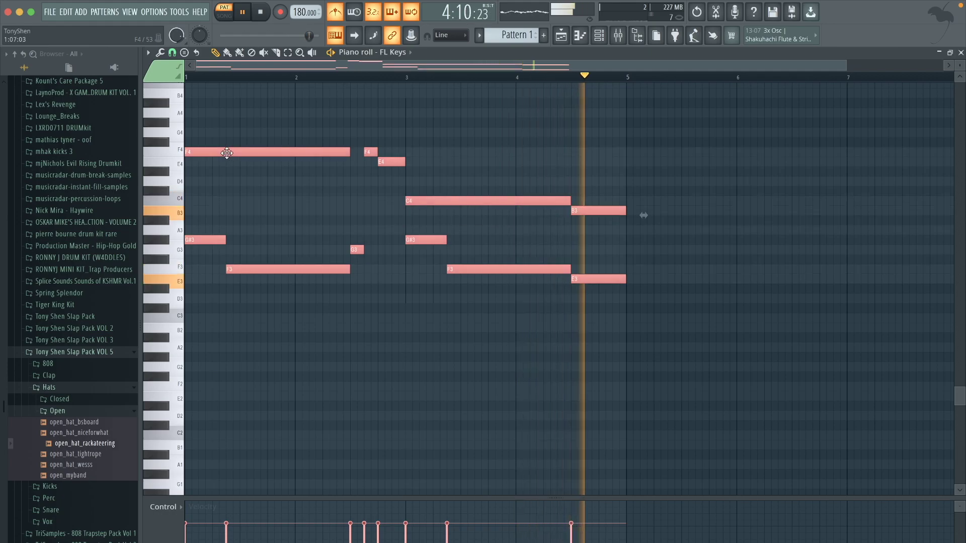
{"action": "key", "text": "ctrl+b"}
{"action": "key", "text": "shift+Right"}
{"action": "left_click", "coordinate": [660, 179]}
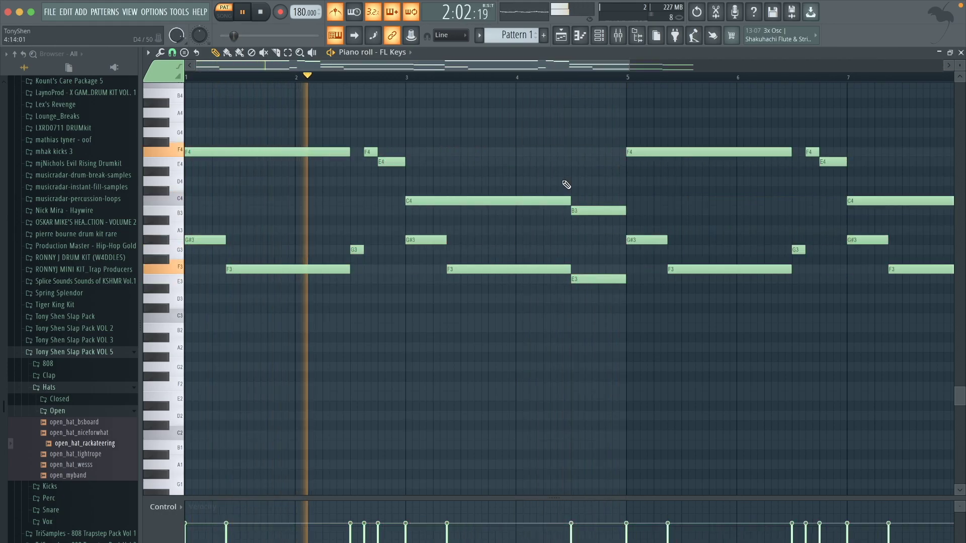
{"action": "key", "text": "space"}
- Lower the long F4 note in bar 1 to C4 and raise the short G3 in bar 2 to G#3 during playback
{"action": "left_click_drag", "start_coordinate": [241, 155], "coordinate": [235, 204]}
{"action": "key", "text": "space"}
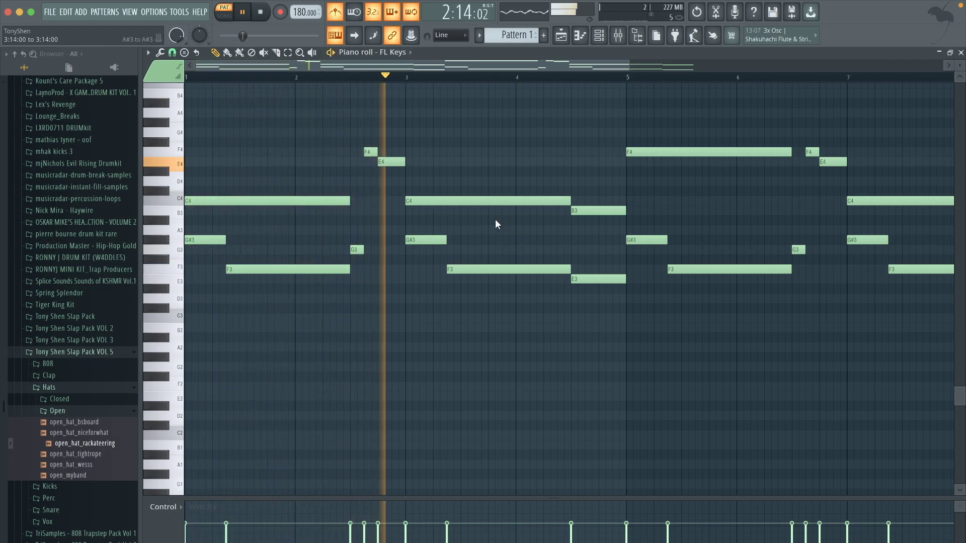
{"action": "left_click_drag", "start_coordinate": [356, 249], "coordinate": [356, 240]}
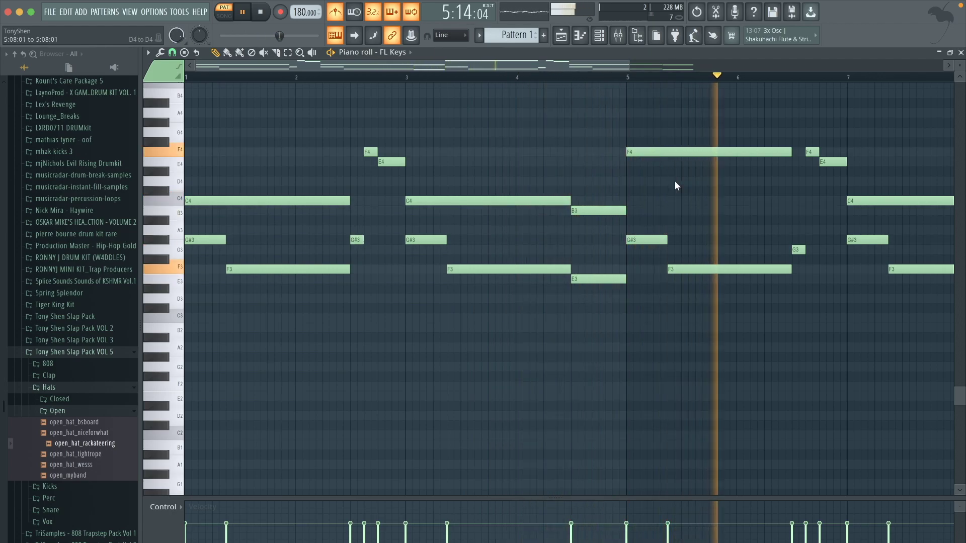
{"action": "scroll", "coordinate": [732, 203], "scroll_direction": "right", "scroll_amount": 1}
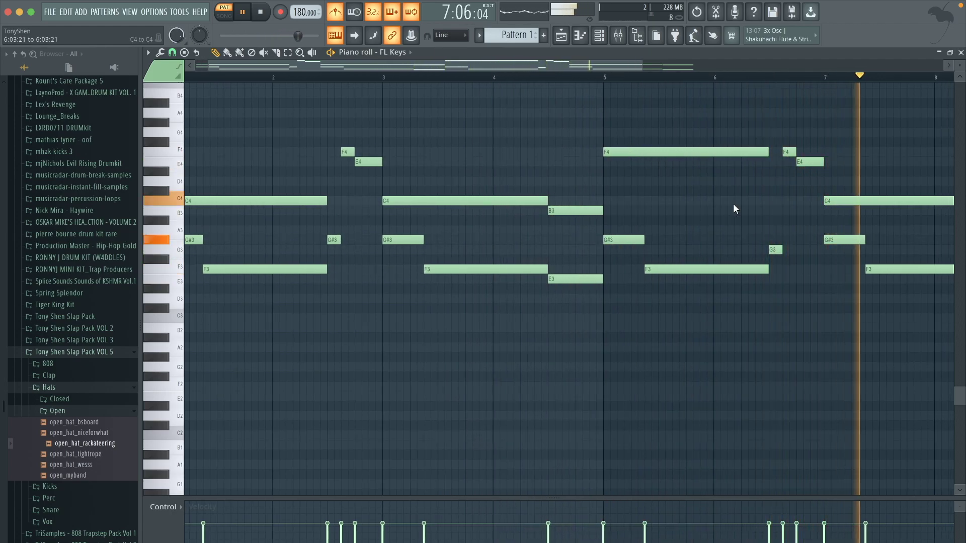
- Halve the final B3 and E3 notes in bar 8 to four steps and duplicate them to fill the rest of the bar
{"action": "scroll", "coordinate": [732, 204], "scroll_direction": "right", "scroll_amount": 1}
{"action": "scroll", "coordinate": [809, 204], "scroll_direction": "down", "scroll_amount": 2}
{"action": "key", "text": "space"}
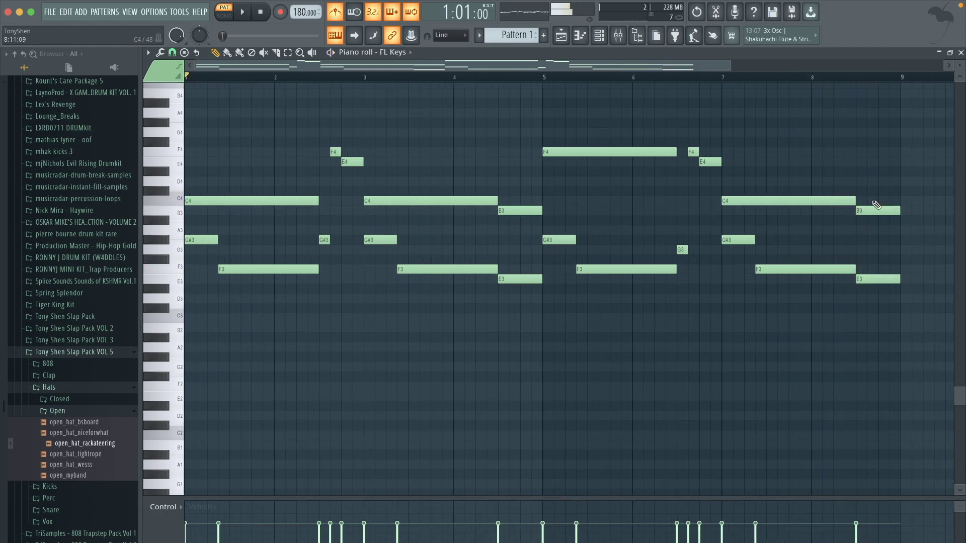
{"action": "left_click_drag", "start_coordinate": [894, 291], "coordinate": [909, 206]}
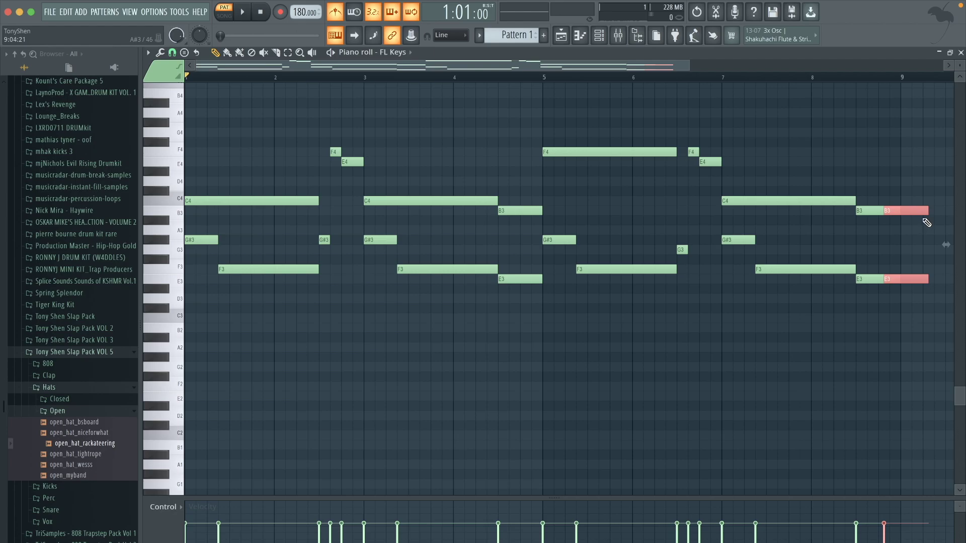
{"action": "key", "text": "Delete"}
{"action": "left_click_drag", "start_coordinate": [921, 290], "coordinate": [885, 201]}
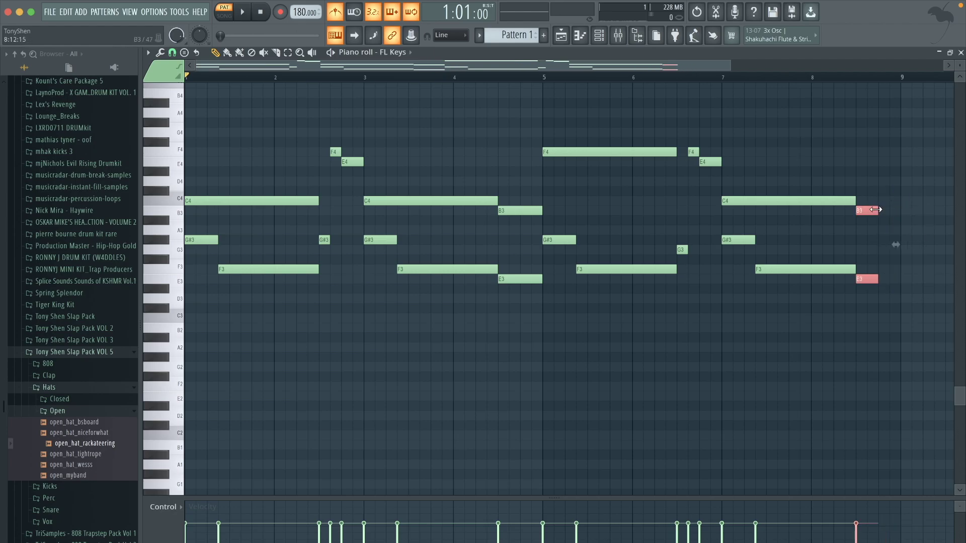
{"action": "key", "text": "ctrl+b"}
- Play the melody, stop it, and raise the short notes midway through bars 2 and 6 to A3
{"action": "key", "text": "space"}
{"action": "left_click", "coordinate": [414, 171]}
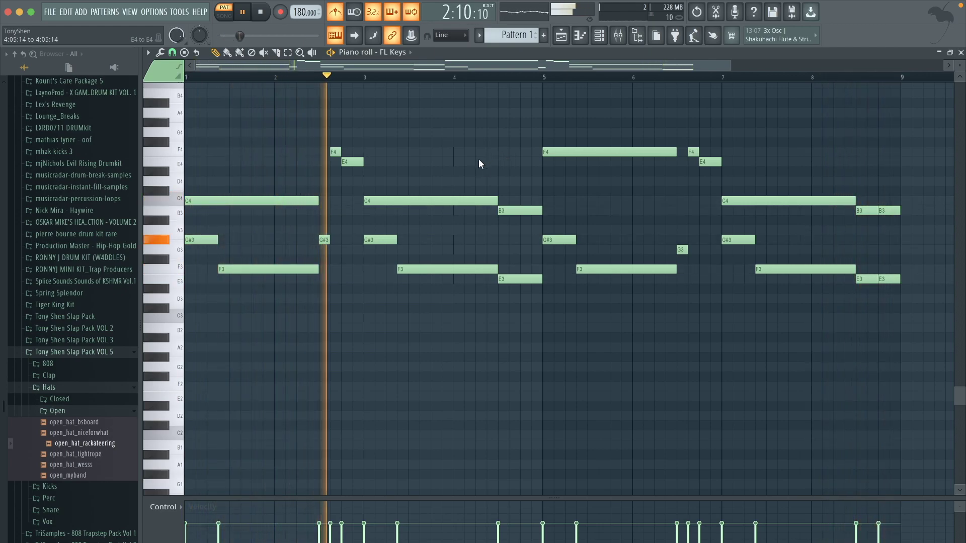
{"action": "key", "text": "space"}
{"action": "left_click_drag", "start_coordinate": [325, 238], "coordinate": [324, 229]}
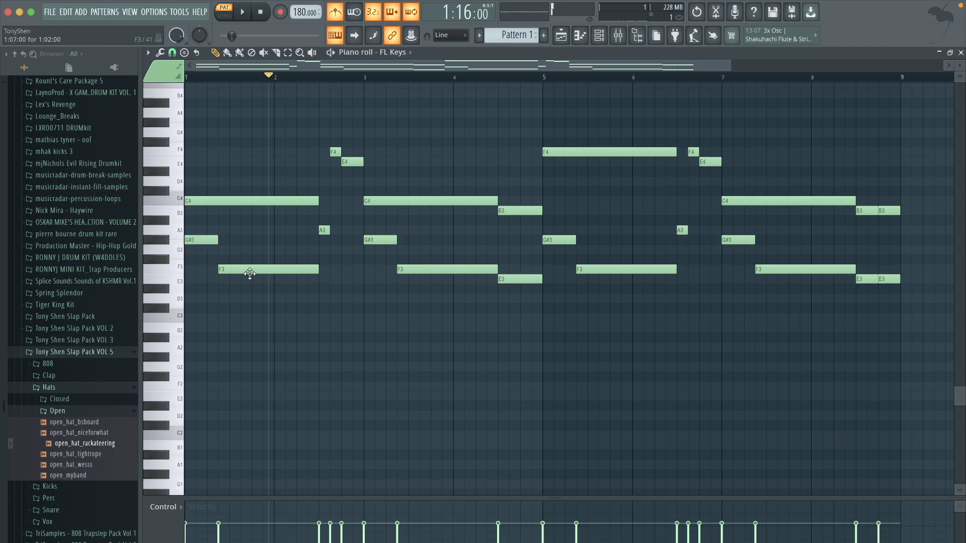
- Set the bar 1 velocities to about 74% for the long C4 and 87% for the G#3, auditioning the pattern
{"action": "left_click", "coordinate": [231, 201]}
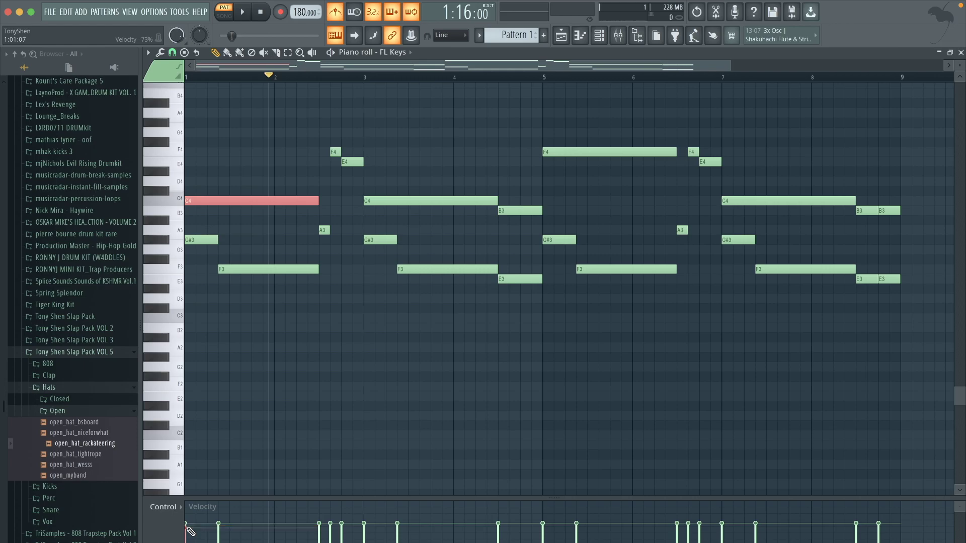
{"action": "left_click", "coordinate": [202, 240]}
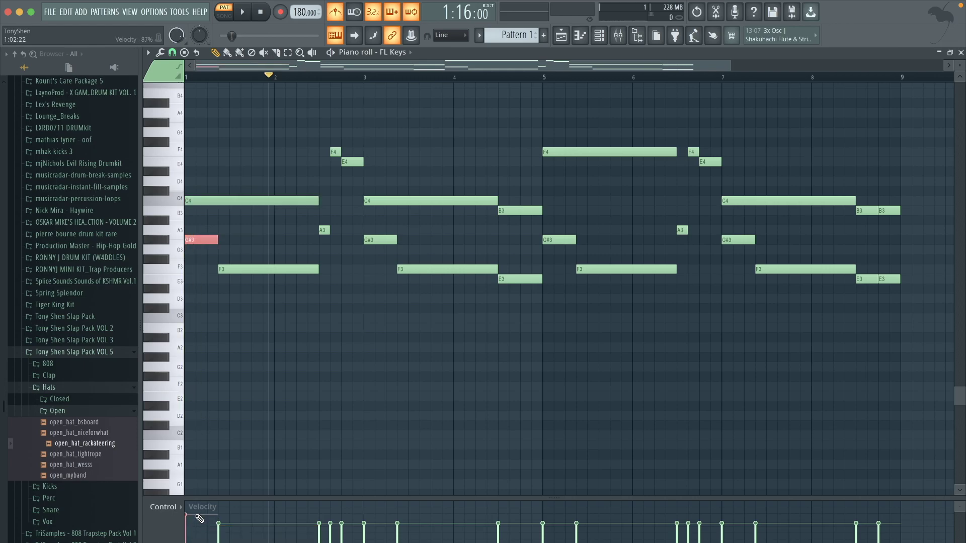
{"action": "key", "text": "space"}
{"action": "key", "text": "space"}
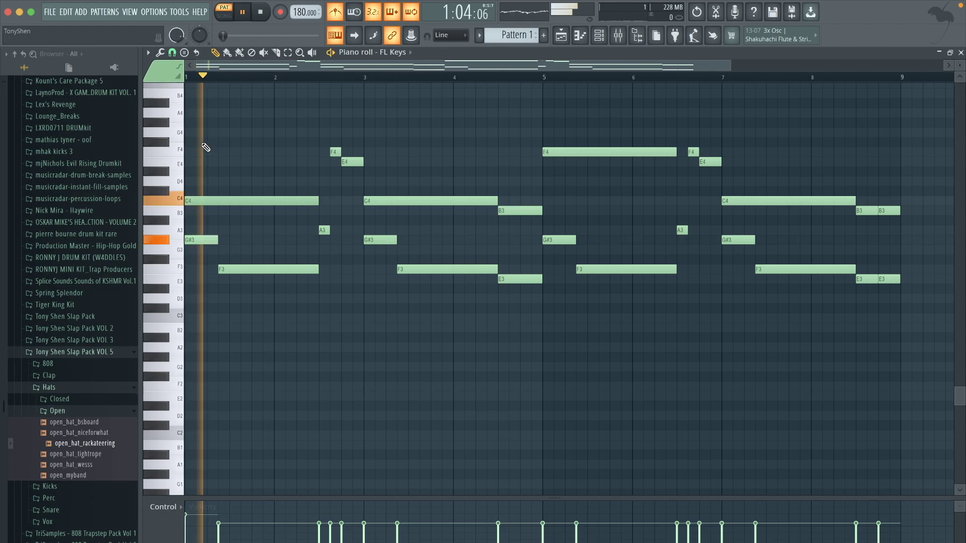
{"action": "left_click", "coordinate": [239, 203], "text": "ctrl"}
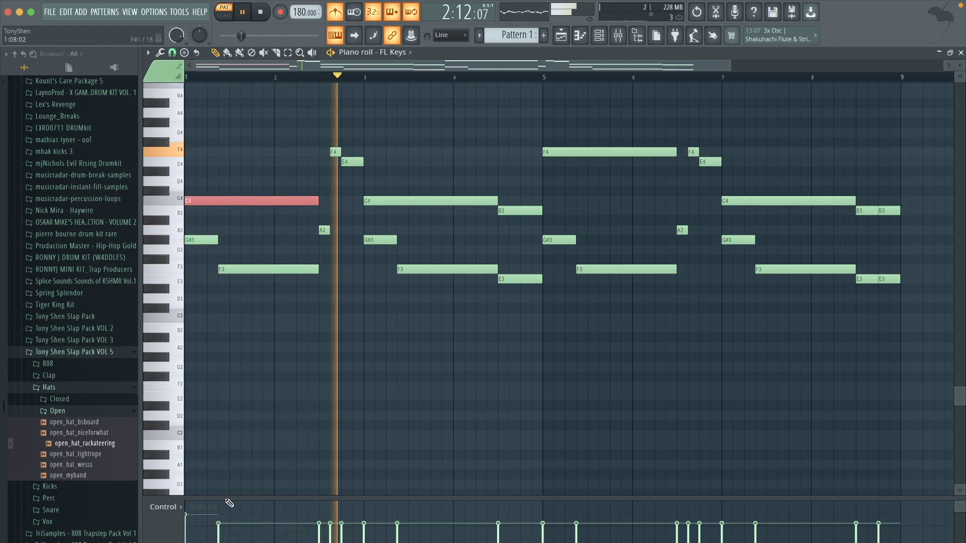
{"action": "key", "text": "space"}
{"action": "key", "text": "space"}
{"action": "key", "text": "space"}
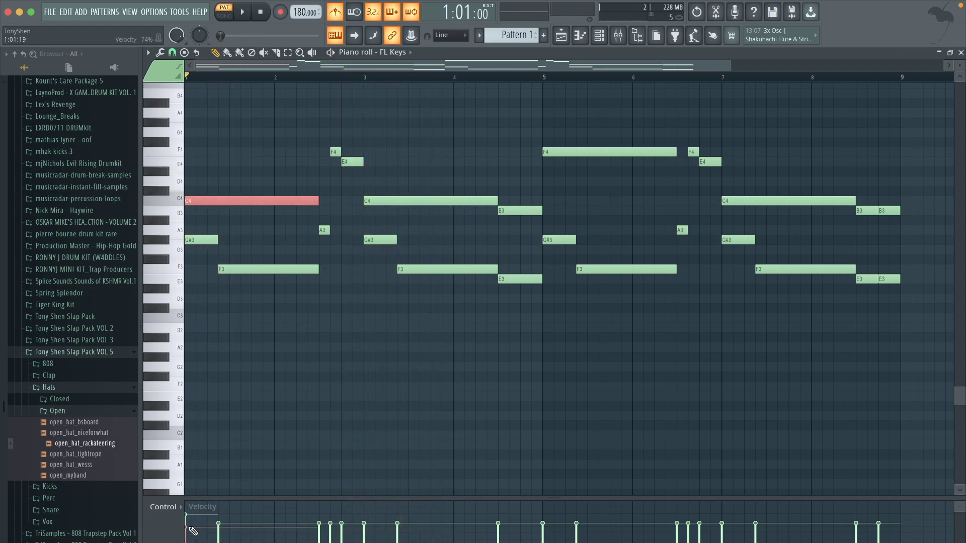
{"action": "key", "text": "space"}
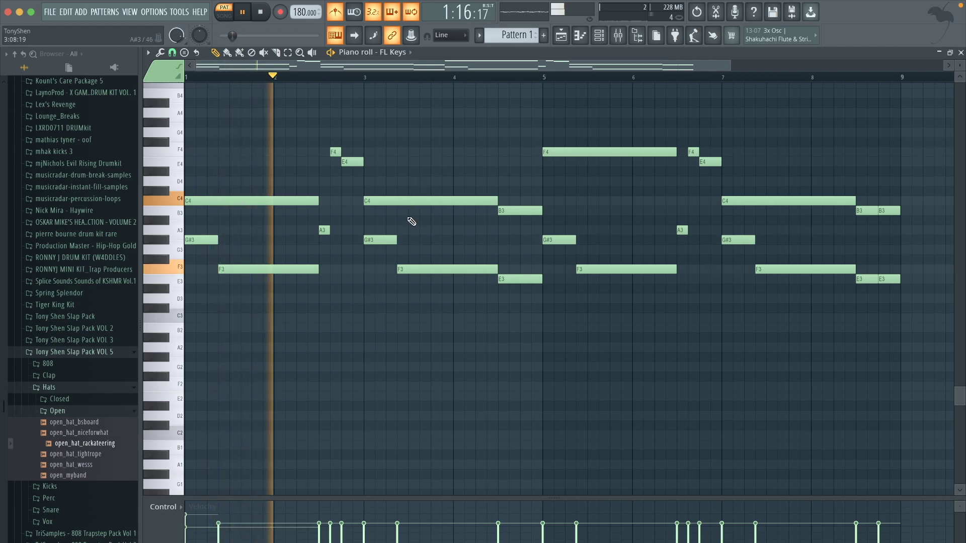
- Lower the velocities of the long top notes starting bars 3, 5 and 7, with bar 3 at about 70% and bar 5 at 64%
{"action": "left_click", "coordinate": [406, 201], "text": "ctrl"}
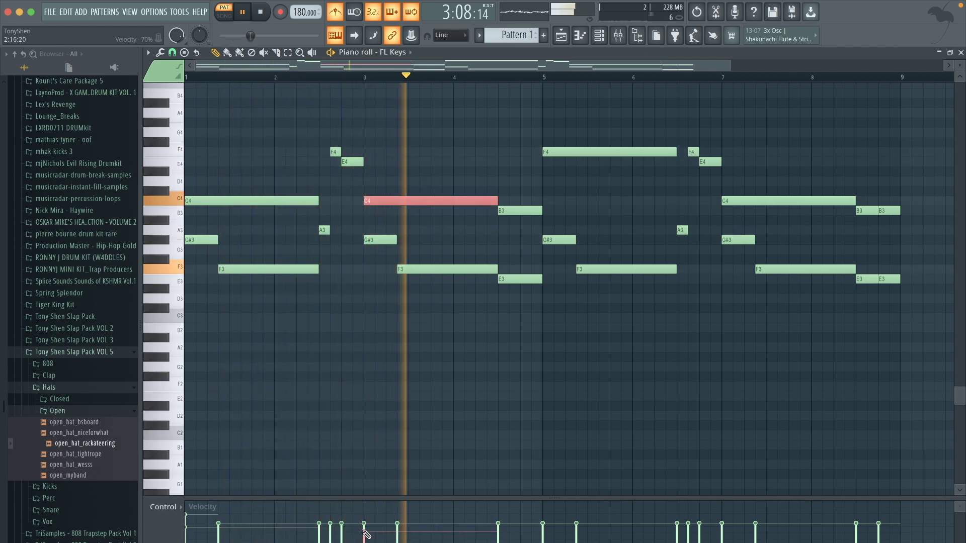
{"action": "left_click", "coordinate": [538, 418], "text": "ctrl"}
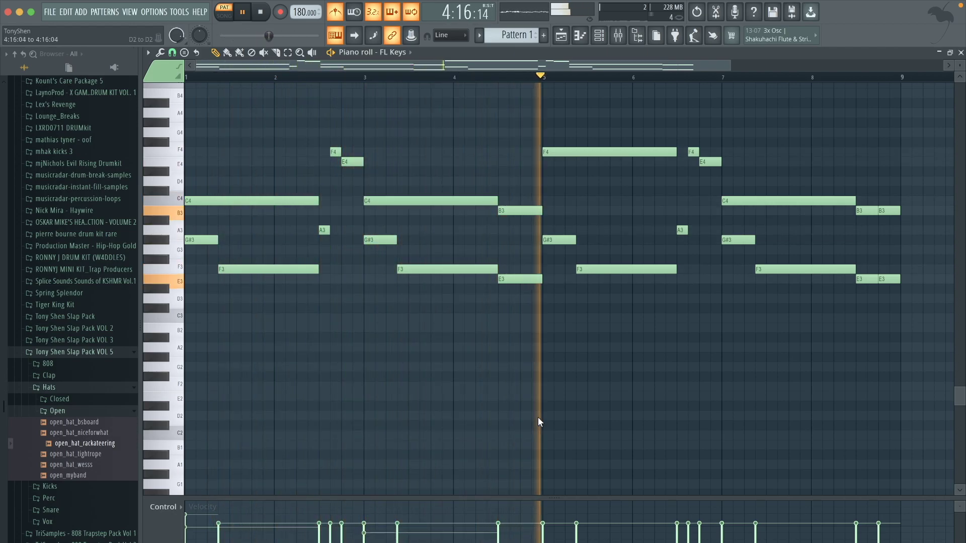
{"action": "left_click", "coordinate": [575, 152], "text": "ctrl"}
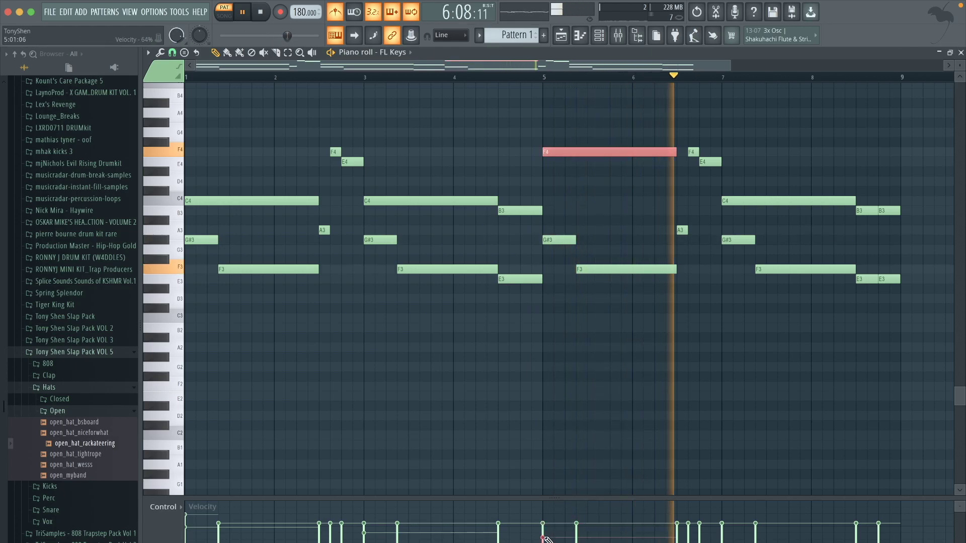
{"action": "left_click", "coordinate": [802, 201], "text": "ctrl"}
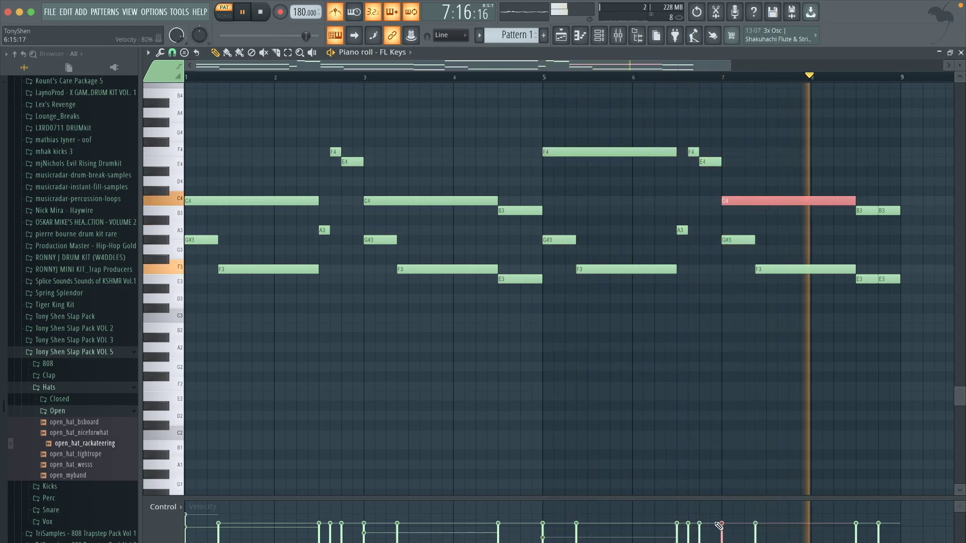
{"action": "left_click", "coordinate": [749, 401], "text": "ctrl"}
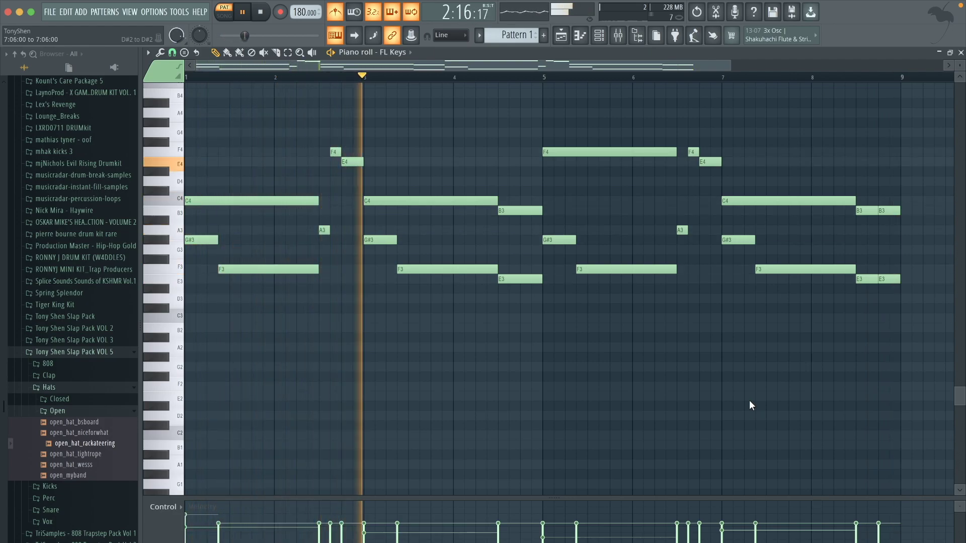
- Raise the velocities of the G#3 notes starting bars 3, 5 and 7, with bar 7 at about 88%, and clear the selection
{"action": "left_click", "coordinate": [372, 240], "text": "ctrl"}
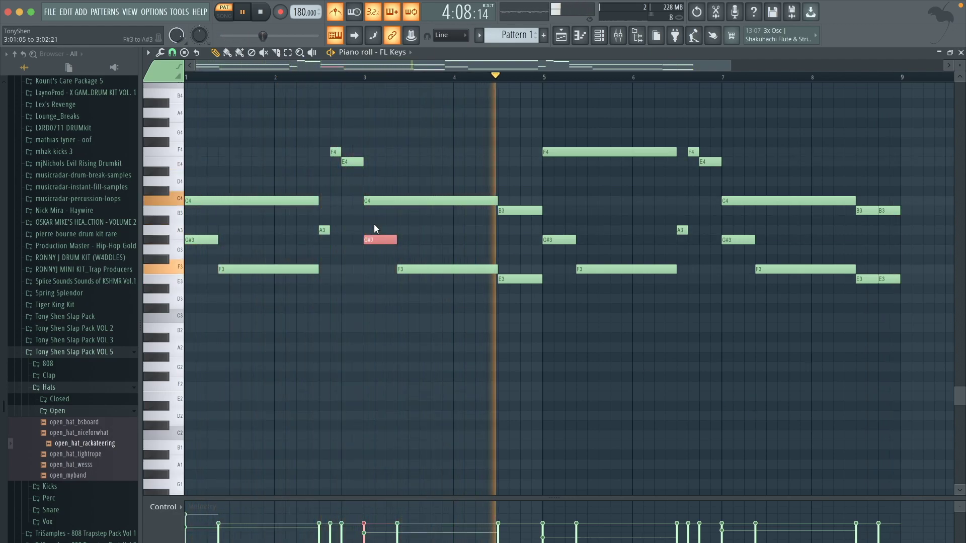
{"action": "left_click", "coordinate": [557, 240], "text": "ctrl"}
{"action": "left_click", "coordinate": [737, 239], "text": "ctrl+shift"}
{"action": "key", "text": "space"}
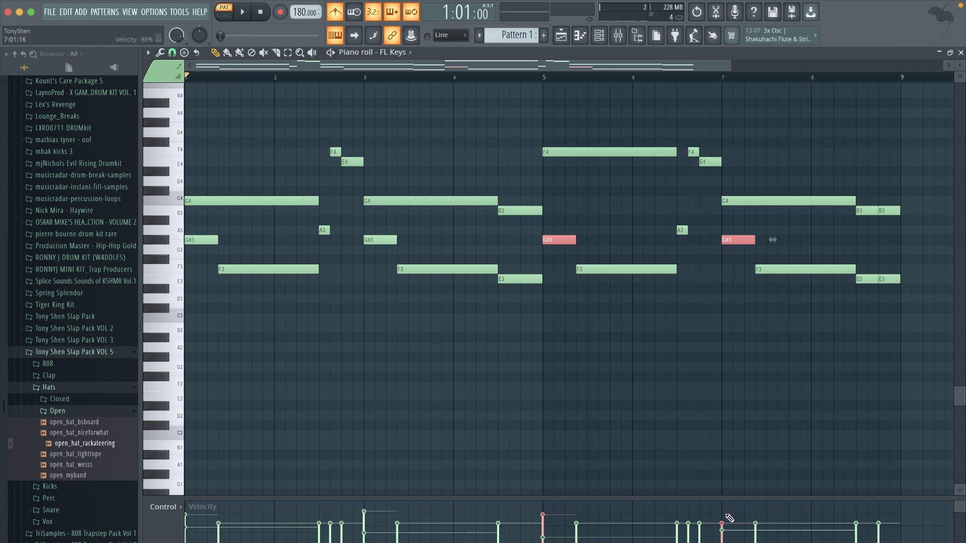
{"action": "left_click", "coordinate": [754, 372]}
- Play back the melody with the metronome turned off, and stop playback
{"action": "key", "text": "space"}
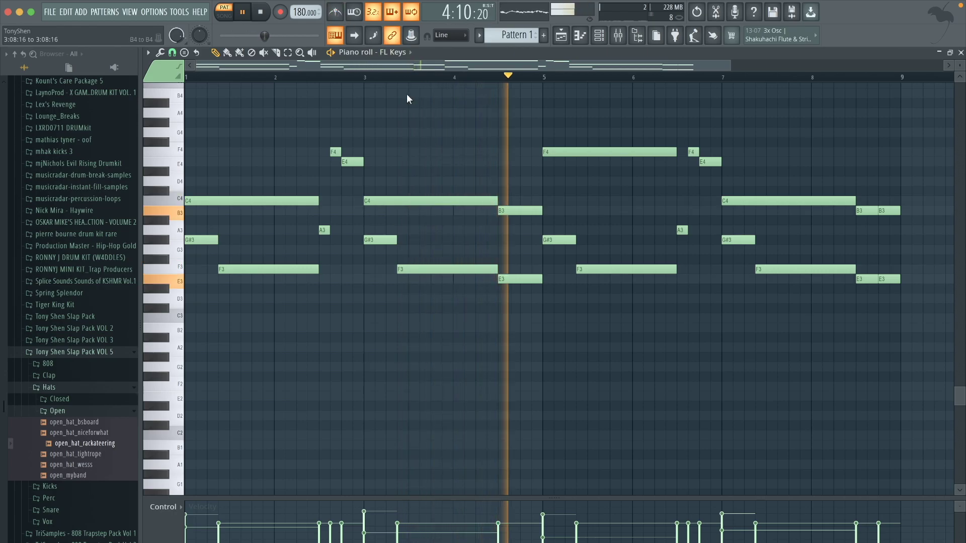
{"action": "scroll", "coordinate": [407, 99], "scroll_direction": "up", "scroll_amount": 3}
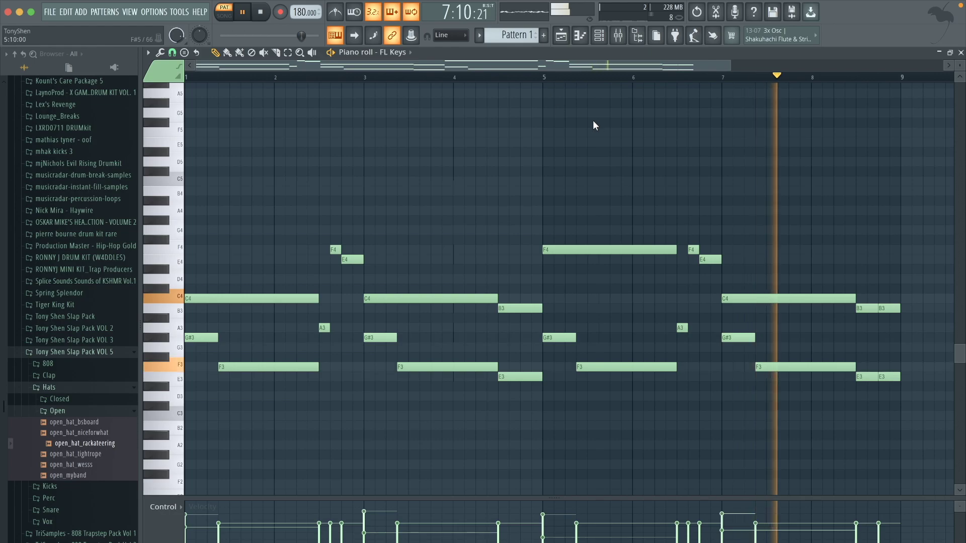
{"action": "key", "text": "space"}
- Route the FL Keys channel to mixer insert 1 and load Fruity Parametric EQ 2 in its first effect slot
{"action": "left_click", "coordinate": [619, 35]}
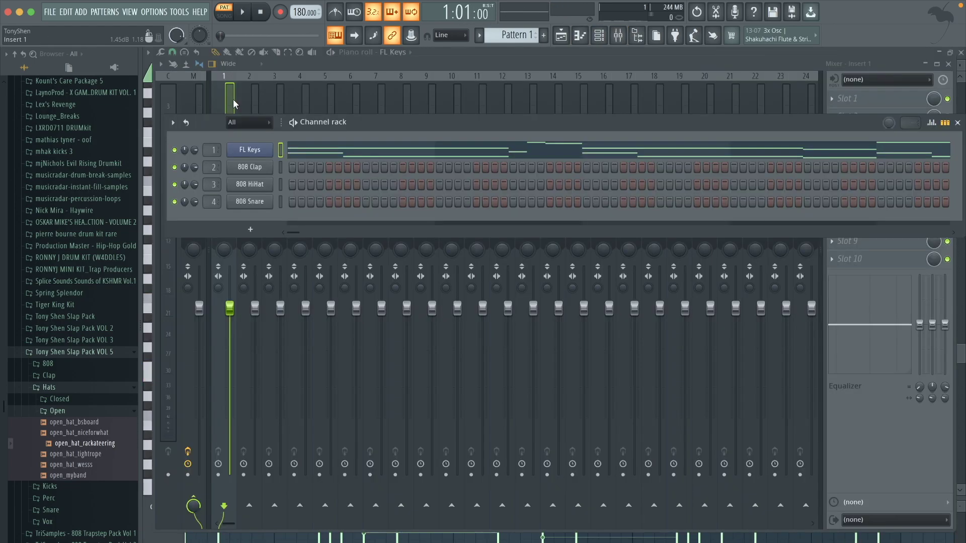
{"action": "left_click", "coordinate": [233, 99]}
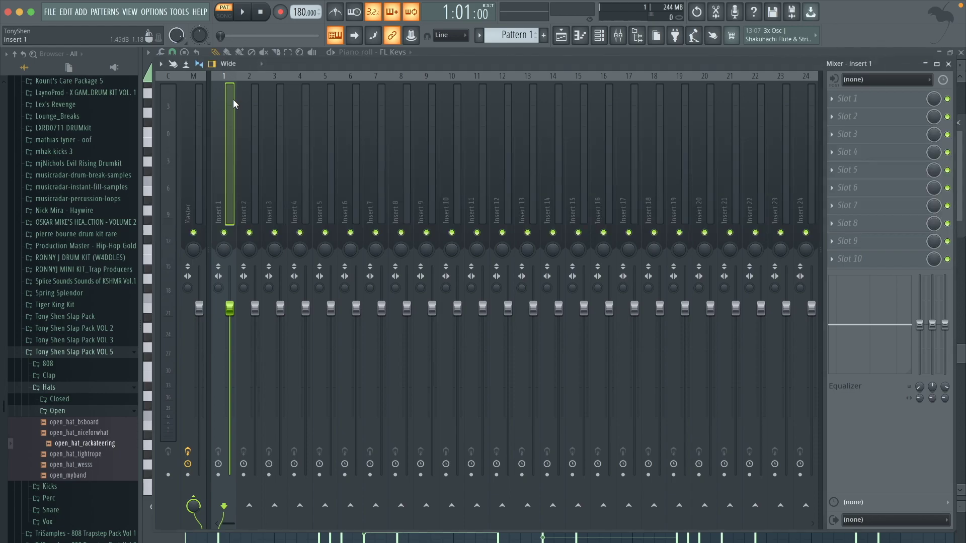
{"action": "key", "text": "ctrl+l"}
{"action": "left_click", "coordinate": [843, 101]}
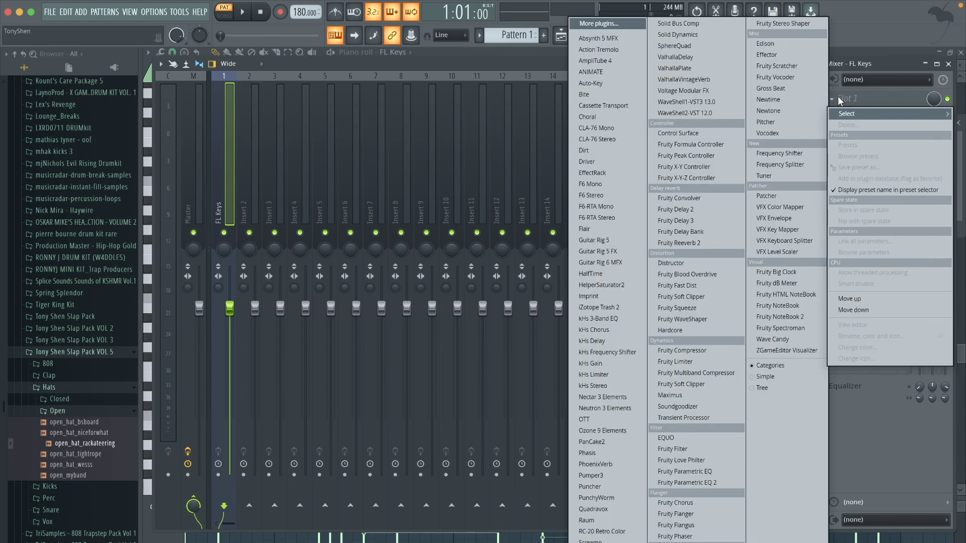
{"action": "left_click", "coordinate": [692, 481]}
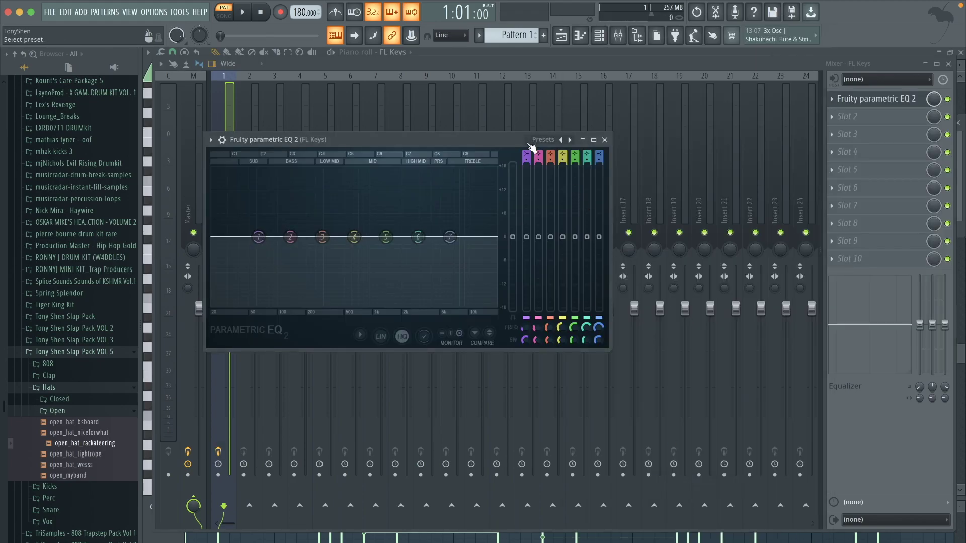
- Change EQ band 1 to a high pass at about 248 Hz and audition the filtered keys
{"action": "key", "text": "space"}
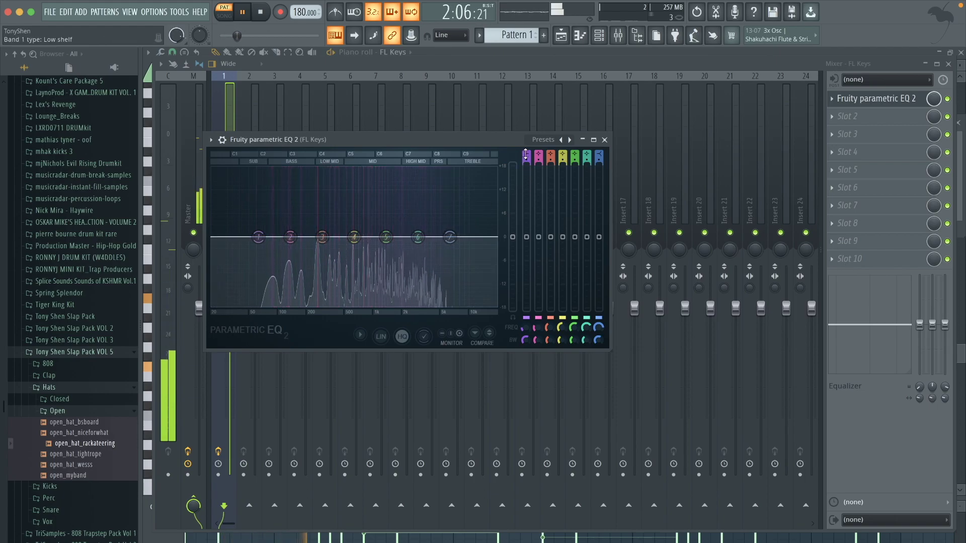
{"action": "key", "text": "space"}
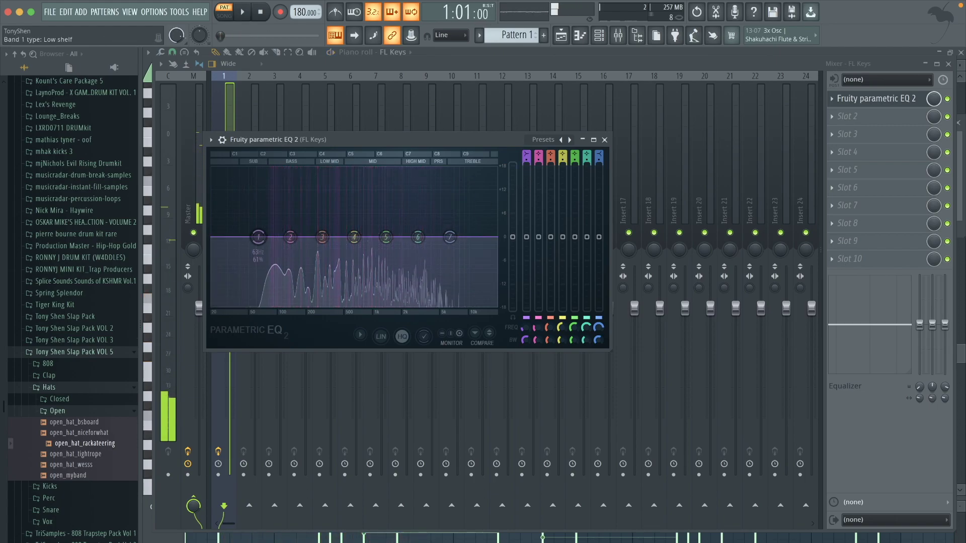
{"action": "scroll", "coordinate": [258, 237], "scroll_direction": "down", "scroll_amount": 2}
{"action": "left_click_drag", "start_coordinate": [258, 237], "coordinate": [313, 237]}
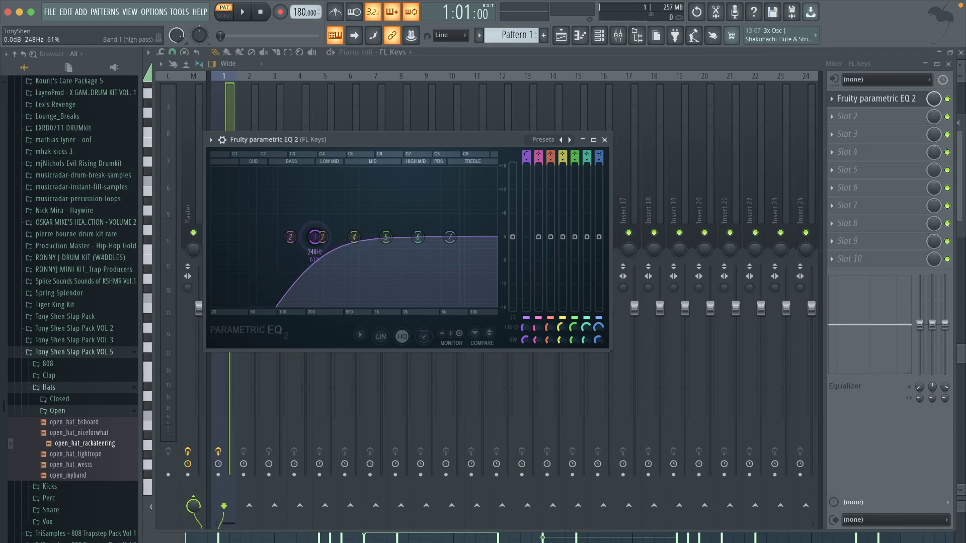
{"action": "key", "text": "space"}
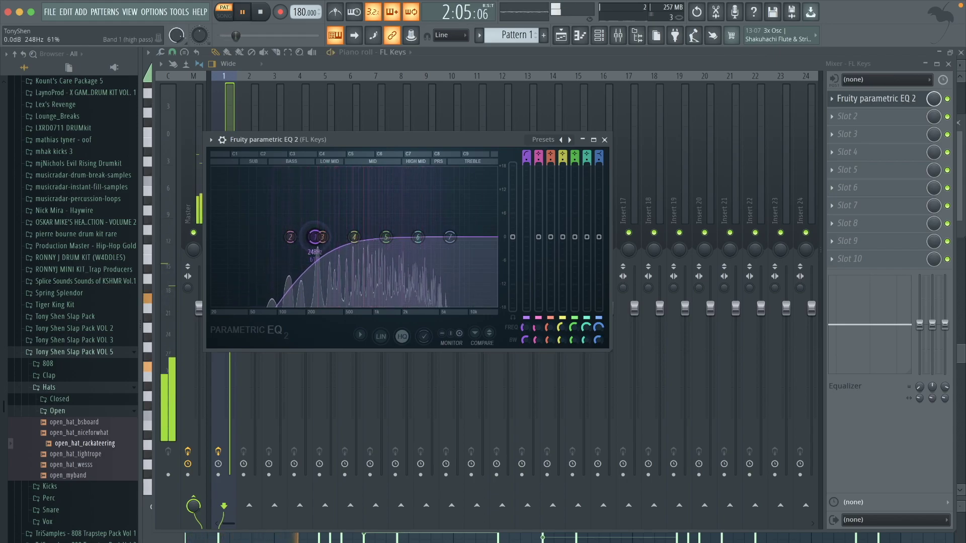
{"action": "key", "text": "space"}
- Cut the highs with EQ band 7 to about -9.1 dB at 3146 Hz during playback, and close the EQ
{"action": "left_click_drag", "start_coordinate": [449, 237], "coordinate": [429, 274]}
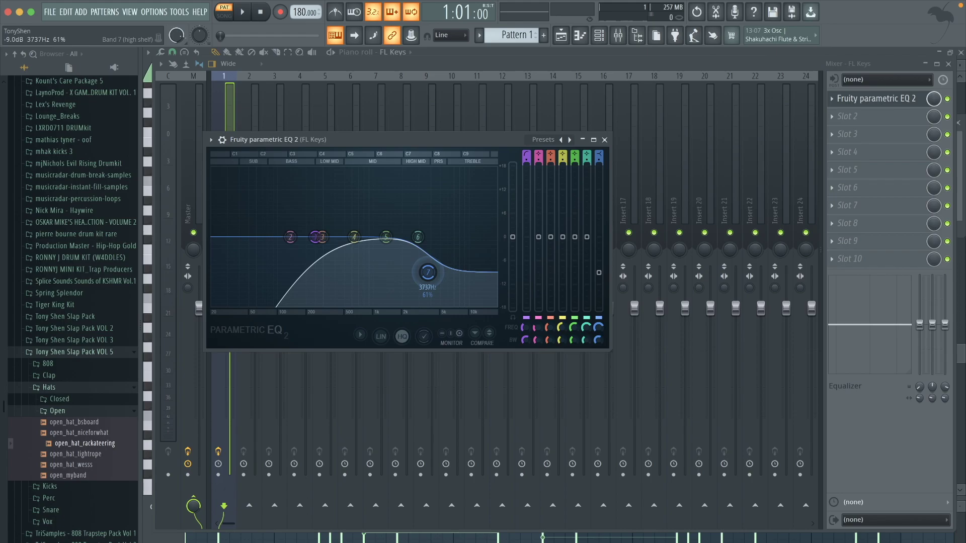
{"action": "key", "text": "space"}
{"action": "left_click_drag", "start_coordinate": [428, 272], "coordinate": [421, 273]}
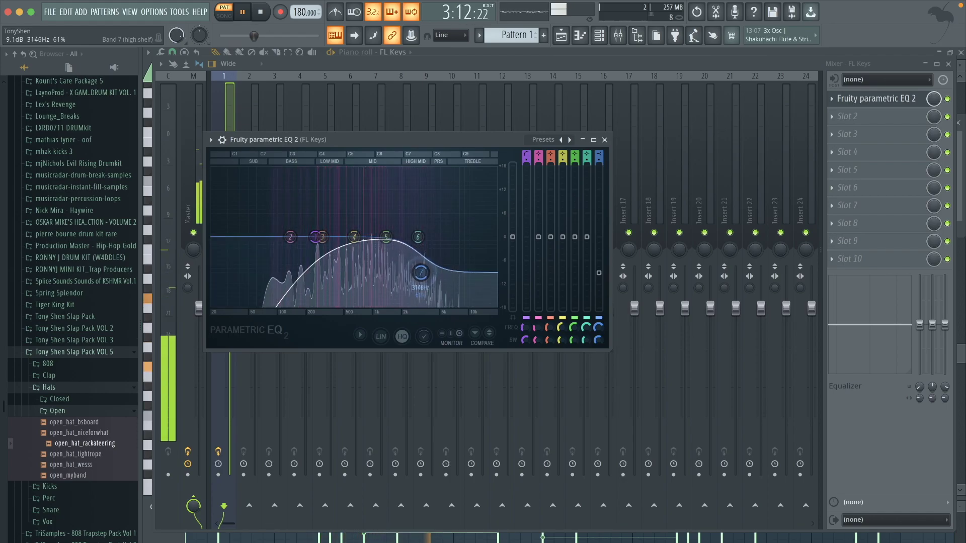
{"action": "left_click", "coordinate": [604, 139]}
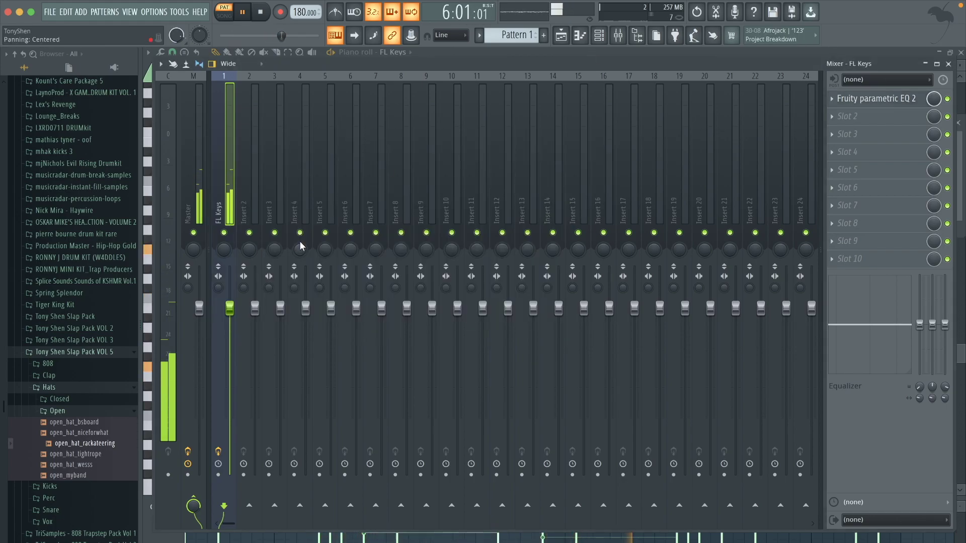
- Place Pattern 1 at bar 1 on playlist Track 1, and return to the channel rack with playback stopped
{"action": "left_click", "coordinate": [616, 37]}
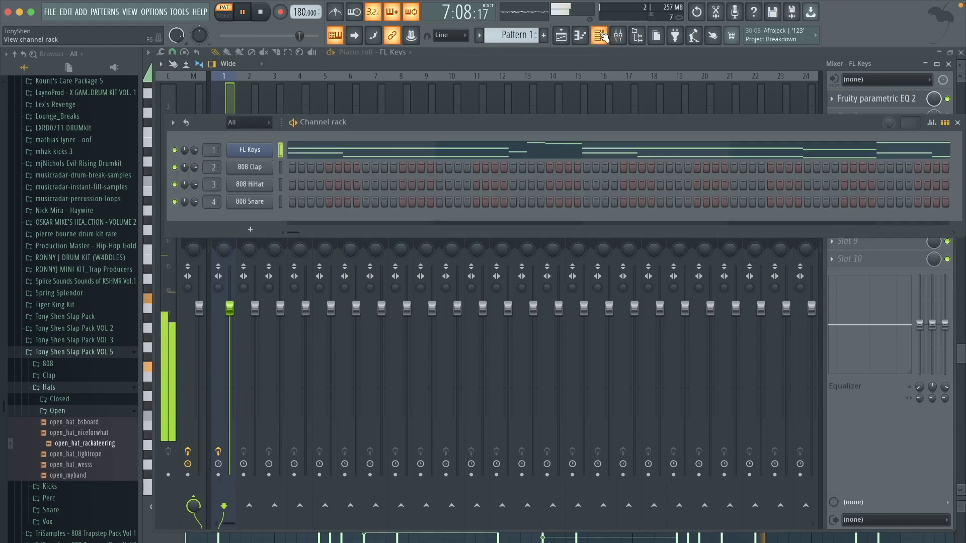
{"action": "left_click", "coordinate": [563, 39]}
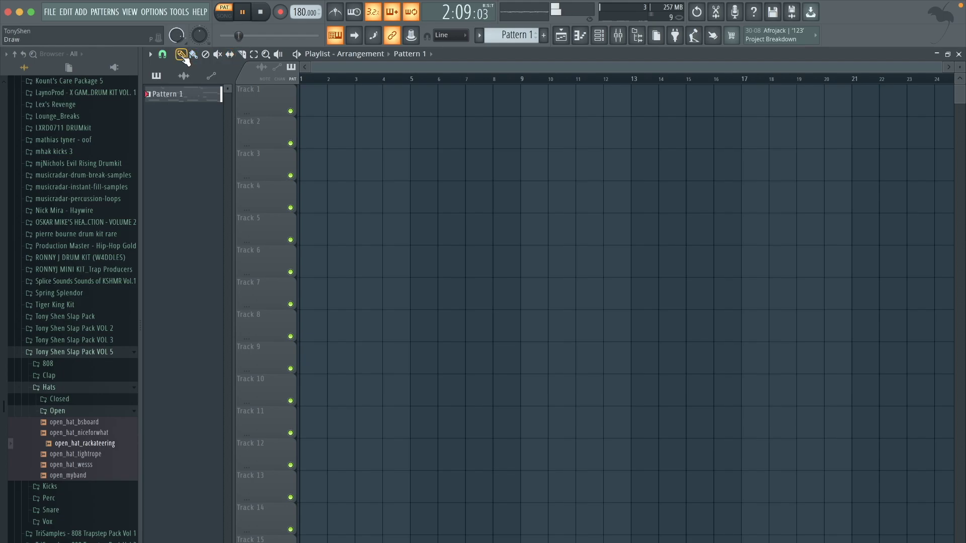
{"action": "left_click", "coordinate": [310, 98]}
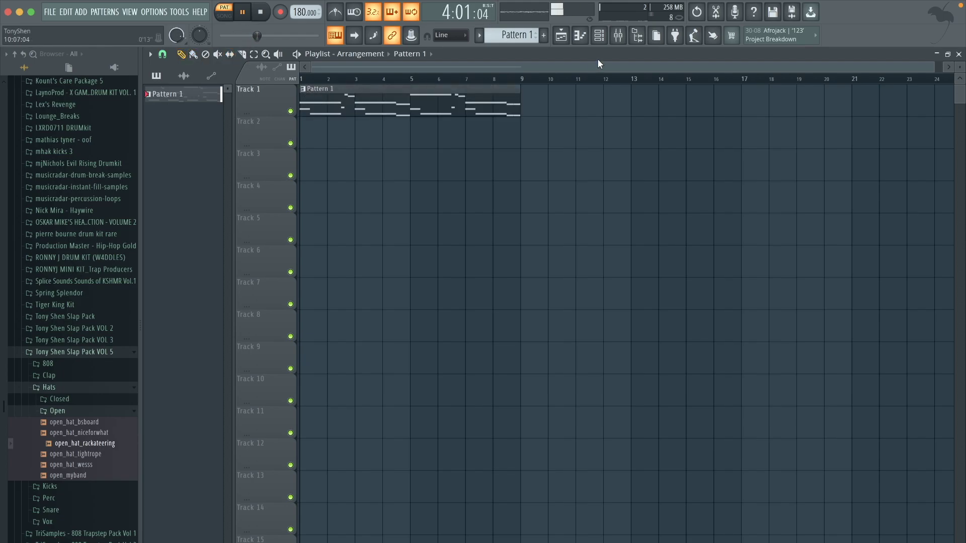
{"action": "left_click", "coordinate": [599, 35]}
{"action": "key", "text": "space"}
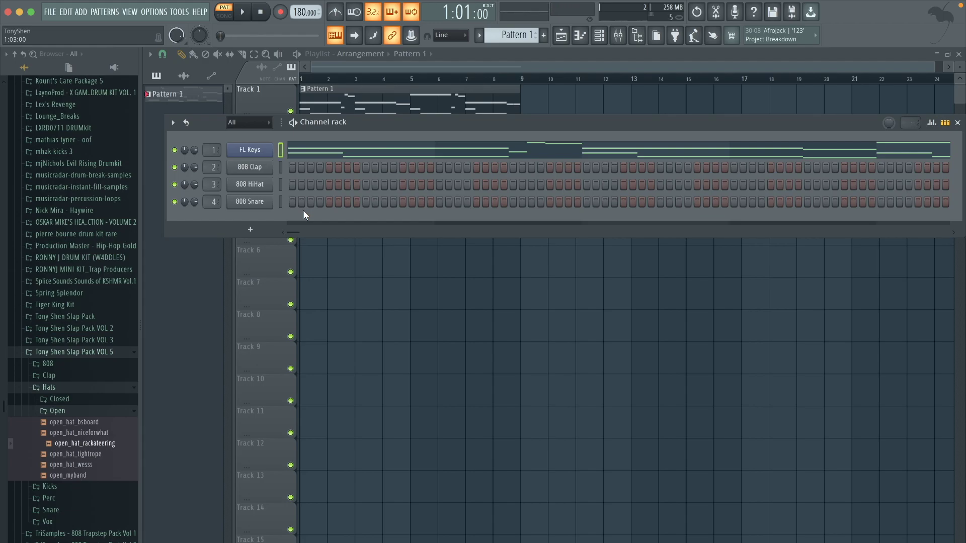
- Audition percussion samples in Tony Shen Slap Pack VOL 3 and load rimmers onto the 808 Clap channel
{"action": "left_click", "coordinate": [93, 387]}
{"action": "left_click", "coordinate": [110, 342]}
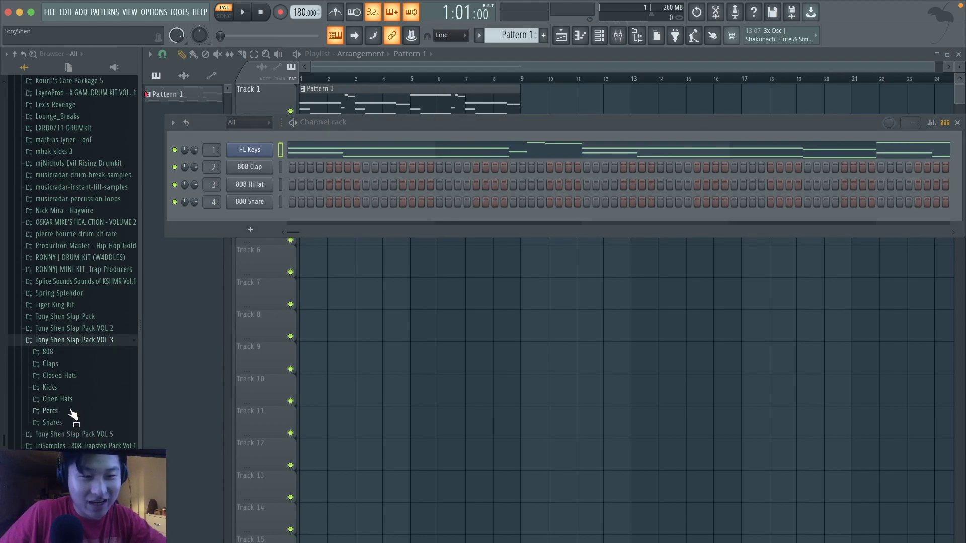
{"action": "left_click", "coordinate": [51, 410]}
{"action": "left_click", "coordinate": [71, 443]}
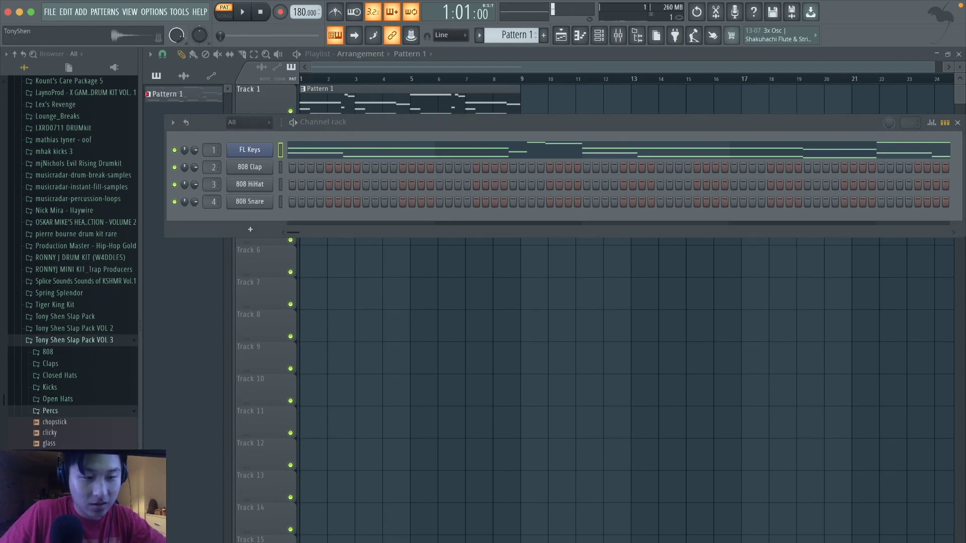
{"action": "left_click", "coordinate": [66, 455]}
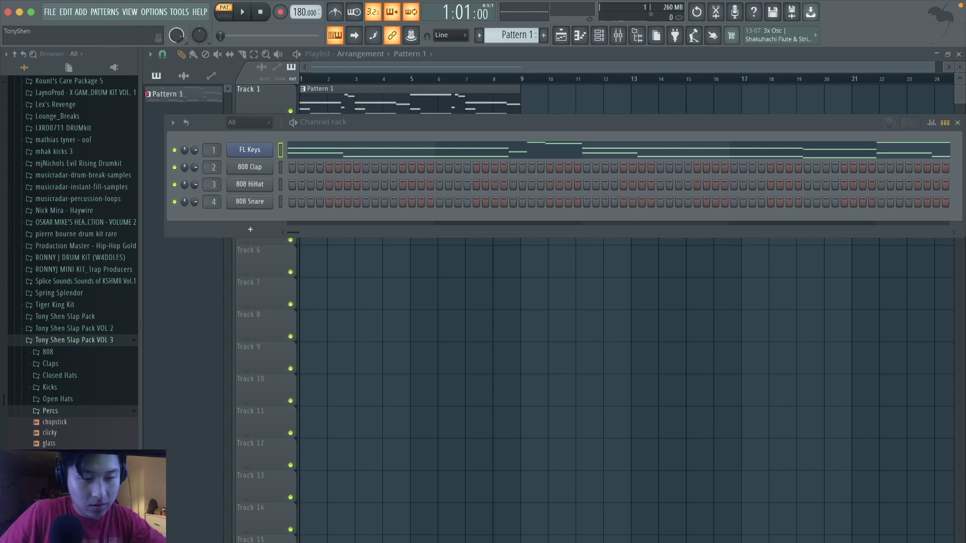
{"action": "left_click_drag", "start_coordinate": [65, 454], "coordinate": [250, 170]}
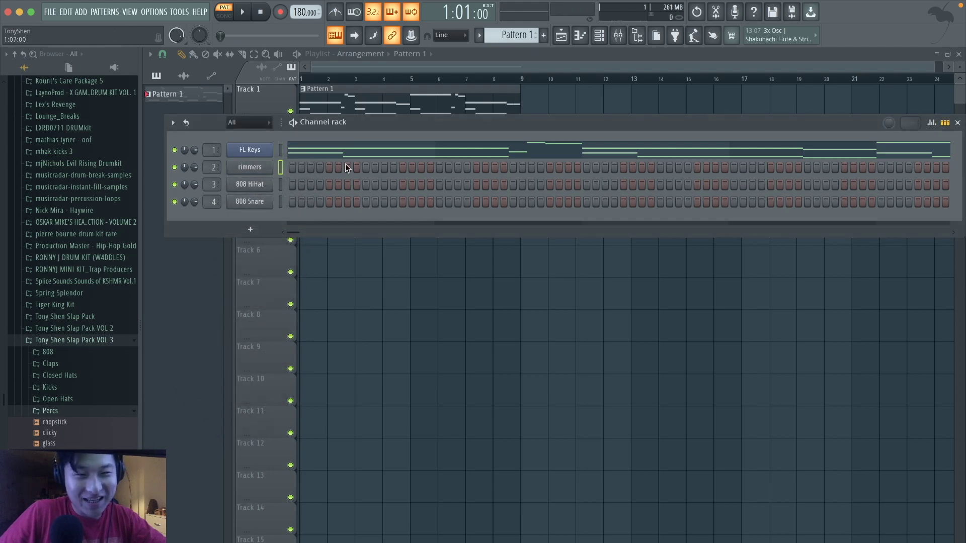
- Place rimmers hits on steps 9, 25, 41 and 57 during playback, one per bar across four bars
{"action": "left_click", "coordinate": [365, 167]}
{"action": "key", "text": "space"}
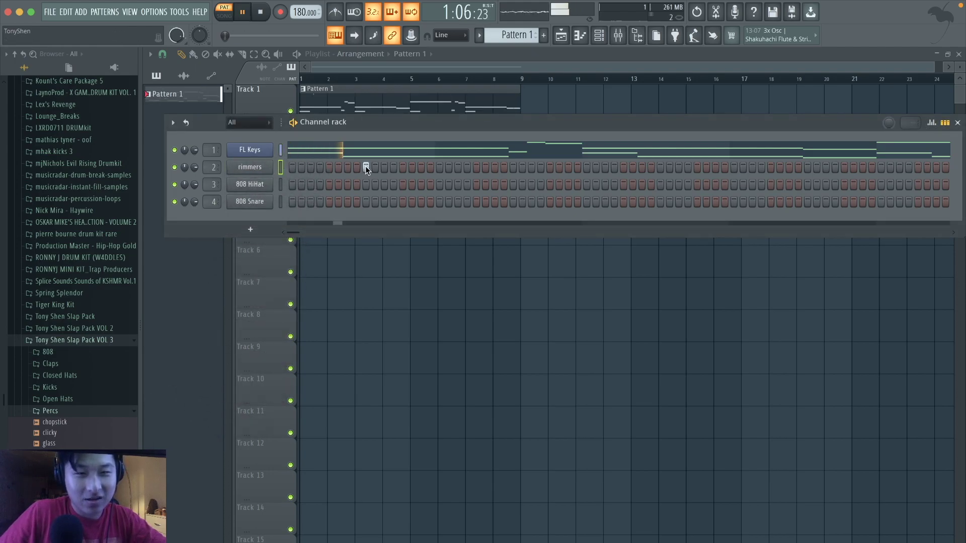
{"action": "left_click", "coordinate": [660, 167]}
{"action": "left_click", "coordinate": [808, 167]}
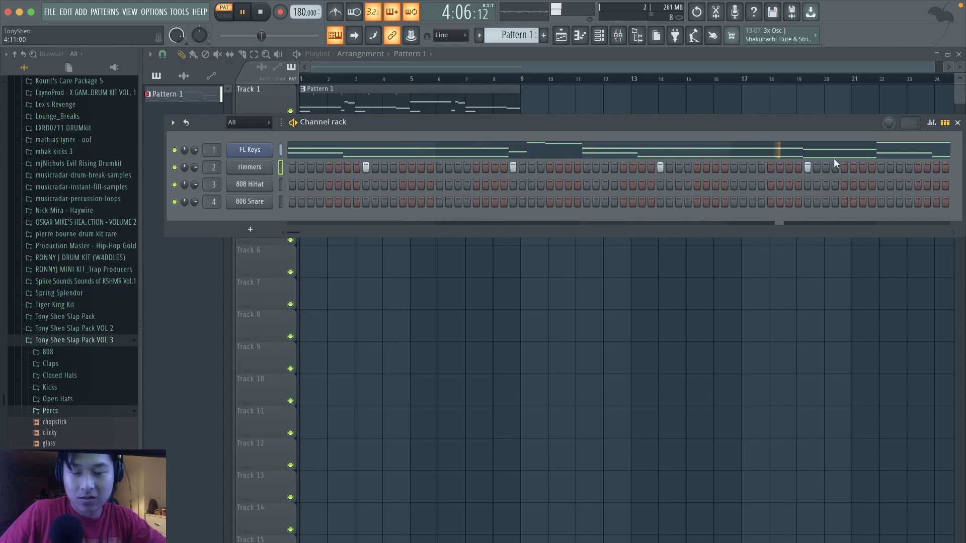
- Open the rimmers notes in the piano roll, raise all four to G5 and audition the new pitch
{"action": "left_click", "coordinate": [944, 123]}
{"action": "key", "text": "space"}
{"action": "left_click", "coordinate": [659, 177]}
{"action": "left_click_drag", "start_coordinate": [528, 274], "coordinate": [201, 127]}
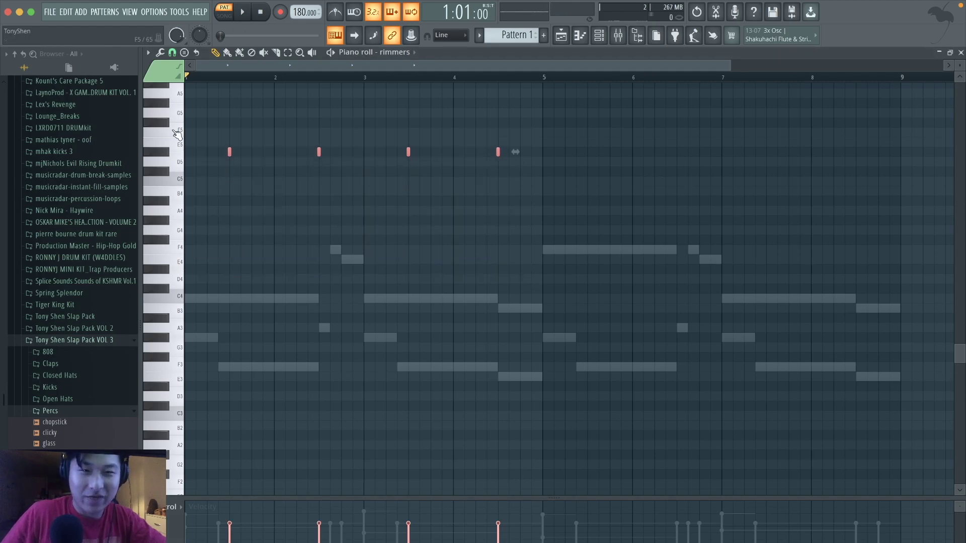
{"action": "scroll", "coordinate": [282, 154], "scroll_direction": "up", "scroll_amount": 3}
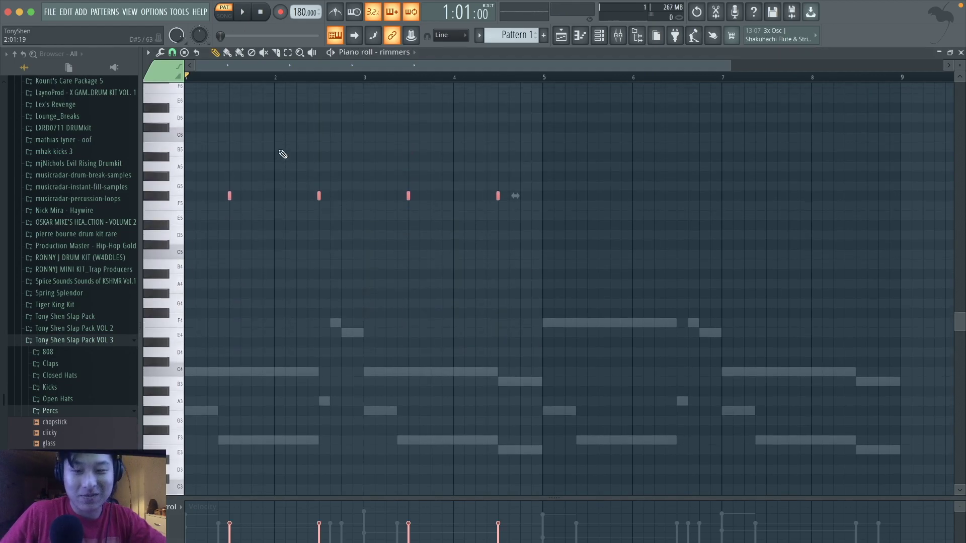
{"action": "key", "text": "space"}
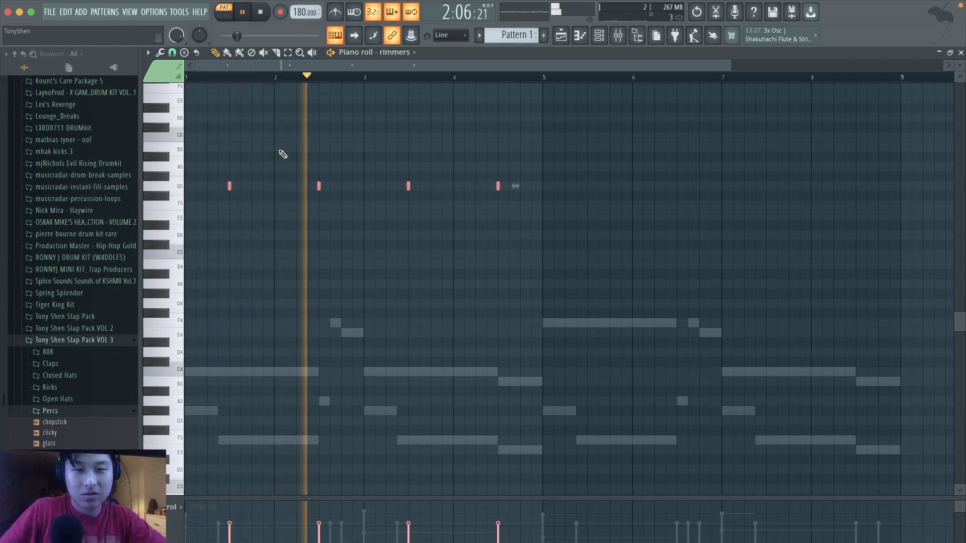
- Copy the four rimmers notes into bars 5 to 8 at the same pitch, and bring up the channel rack
{"action": "left_click_drag", "start_coordinate": [612, 153], "coordinate": [197, 197]}
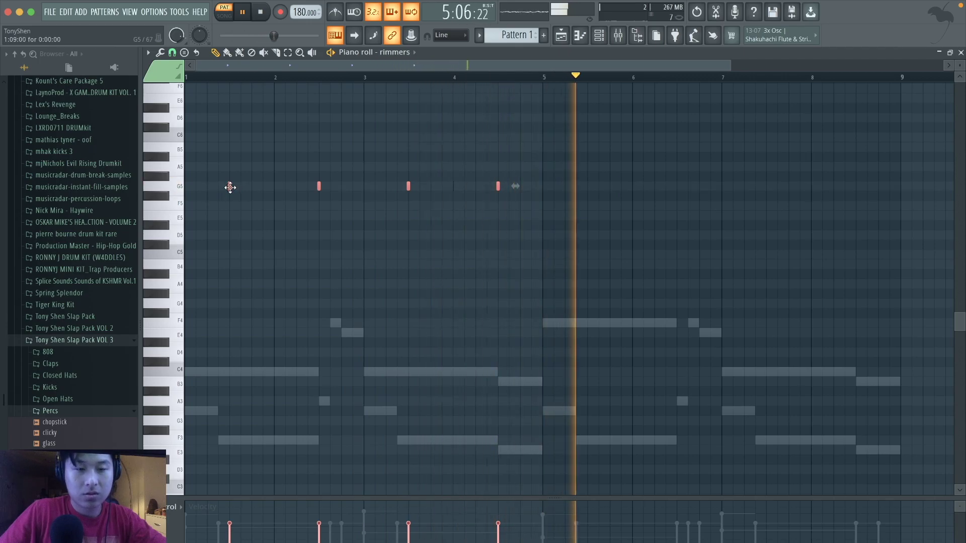
{"action": "left_click_drag", "start_coordinate": [230, 187], "coordinate": [587, 187]}
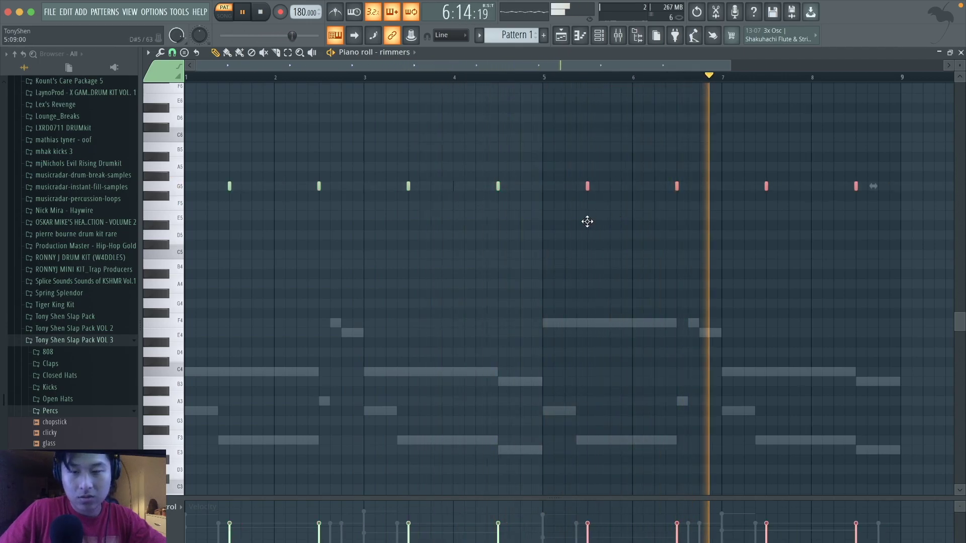
{"action": "left_click", "coordinate": [599, 35]}
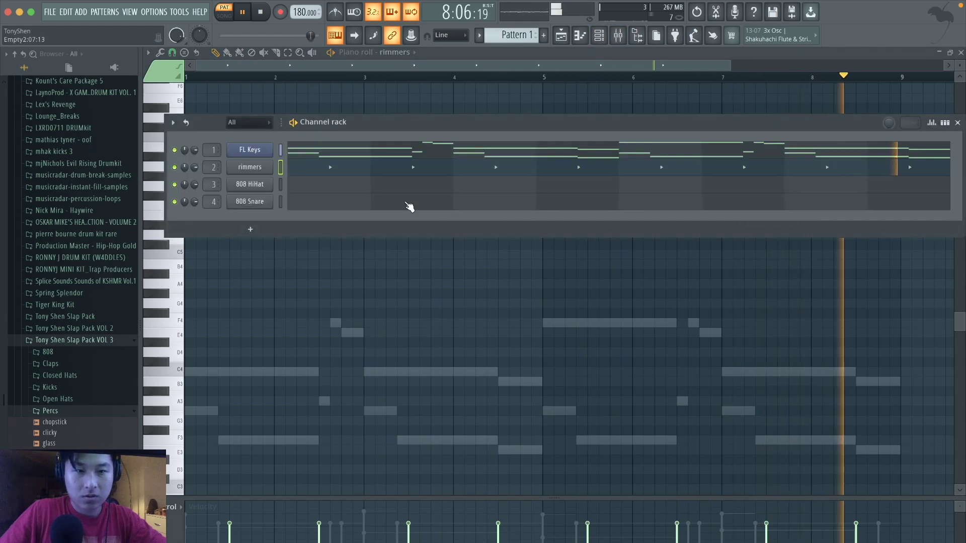
- Load the homeinvasion sample from the VOL 3 808 folder onto the 808 HiHat channel, with playback stopped
{"action": "left_click", "coordinate": [55, 351]}
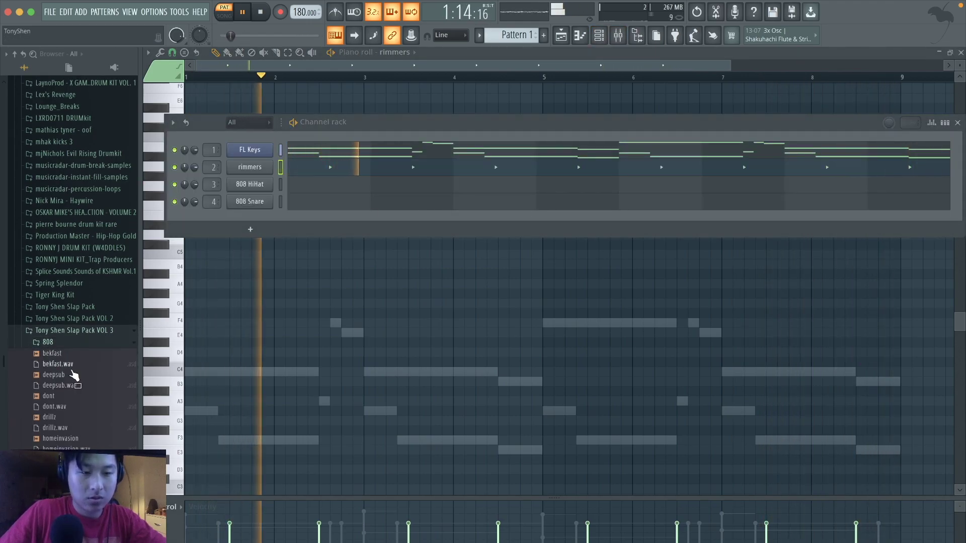
{"action": "key", "text": "space"}
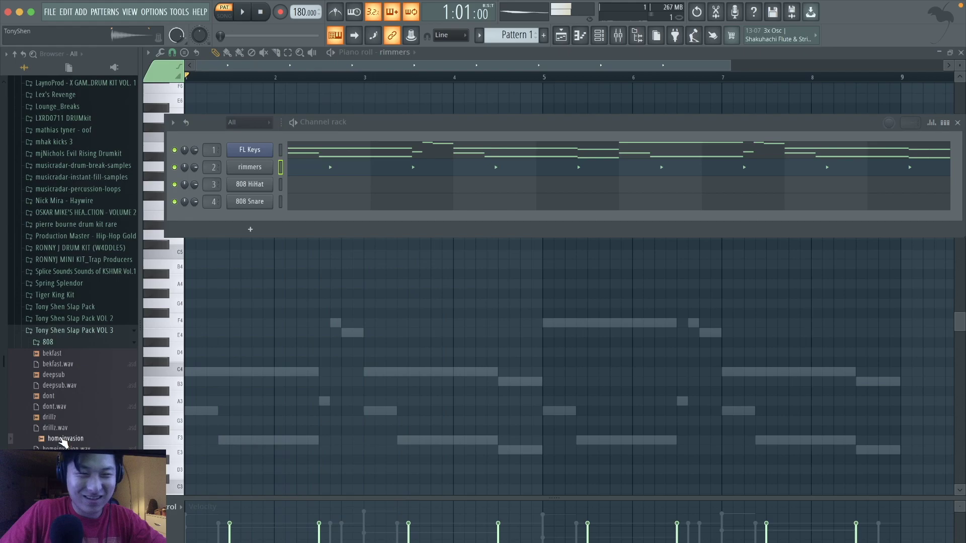
{"action": "left_click_drag", "start_coordinate": [63, 441], "coordinate": [250, 185]}
- Show the step grid and place homeinvasion hits on steps 1, 7 and 13, auditioning the rhythm along the way
{"action": "left_click", "coordinate": [945, 123]}
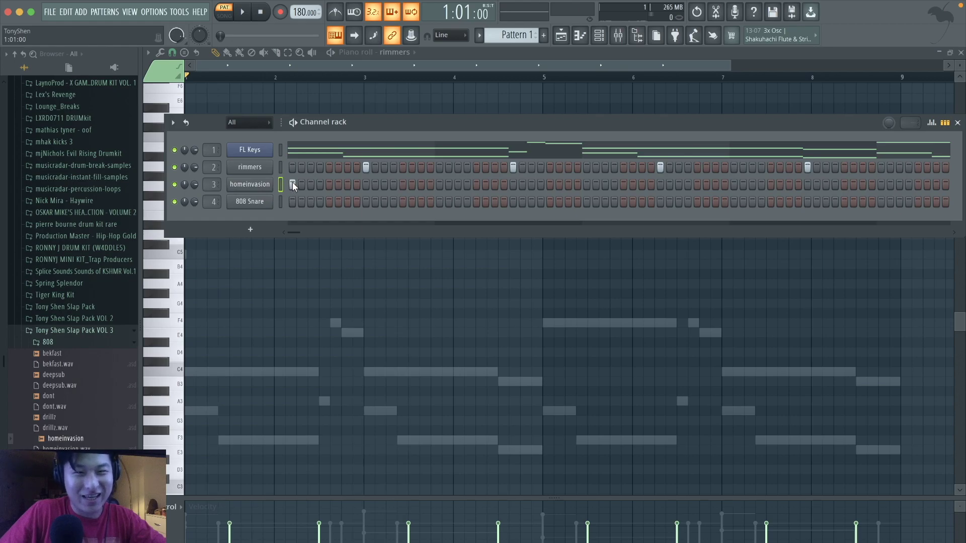
{"action": "left_click", "coordinate": [347, 184]}
{"action": "key", "text": "space"}
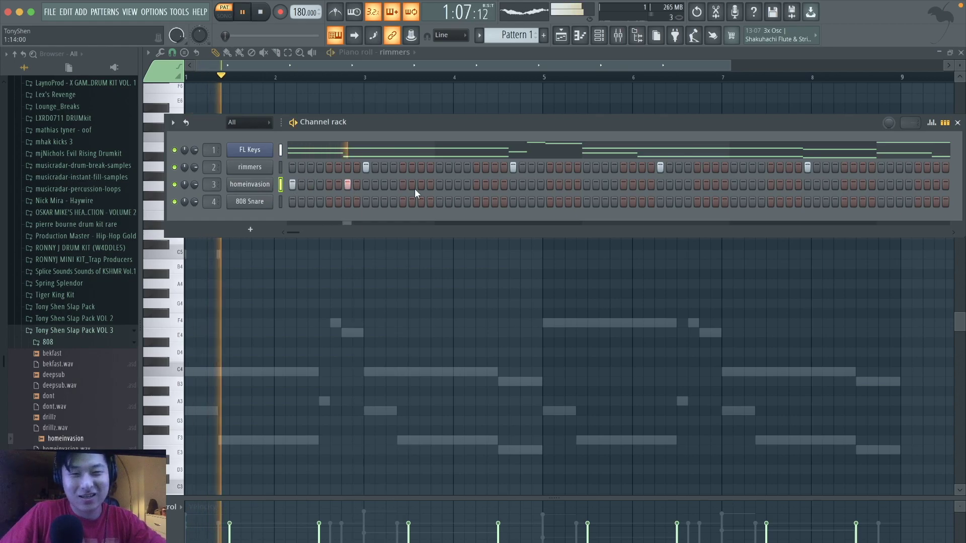
{"action": "key", "text": "space"}
{"action": "left_click", "coordinate": [403, 185]}
{"action": "key", "text": "space"}
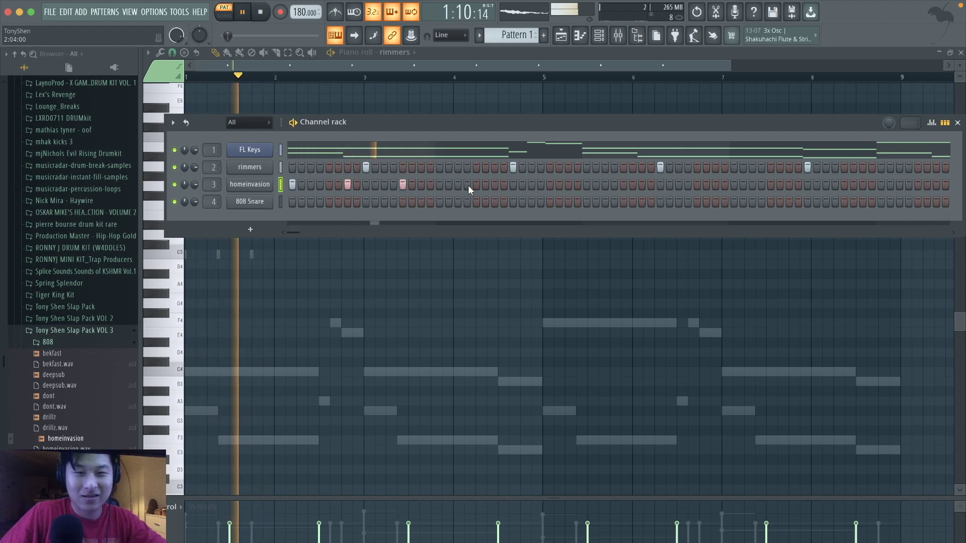
{"action": "key", "text": "space"}
{"action": "key", "text": "space"}
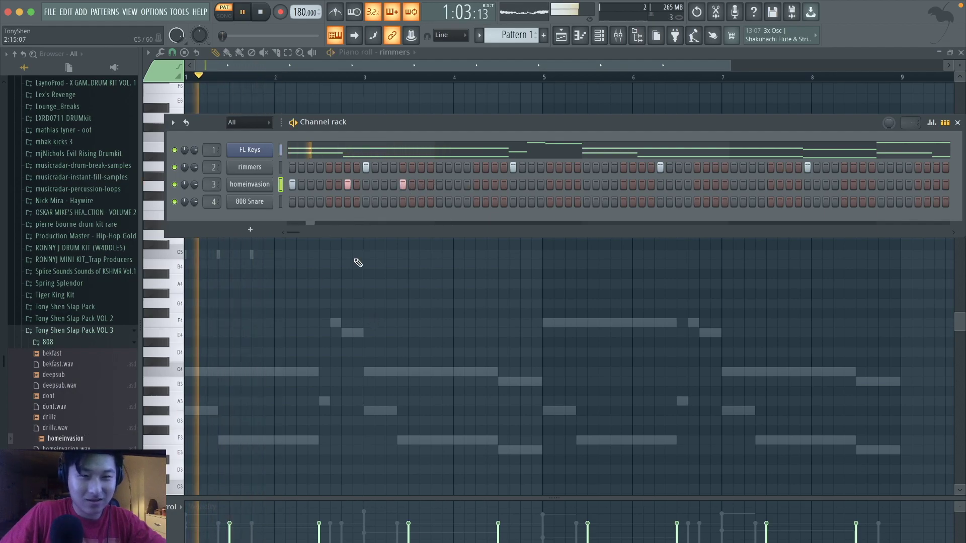
- Add homeinvasion hits on steps 21, 33, 39 and 45 during playback, and stop playback
{"action": "left_click", "coordinate": [475, 183]}
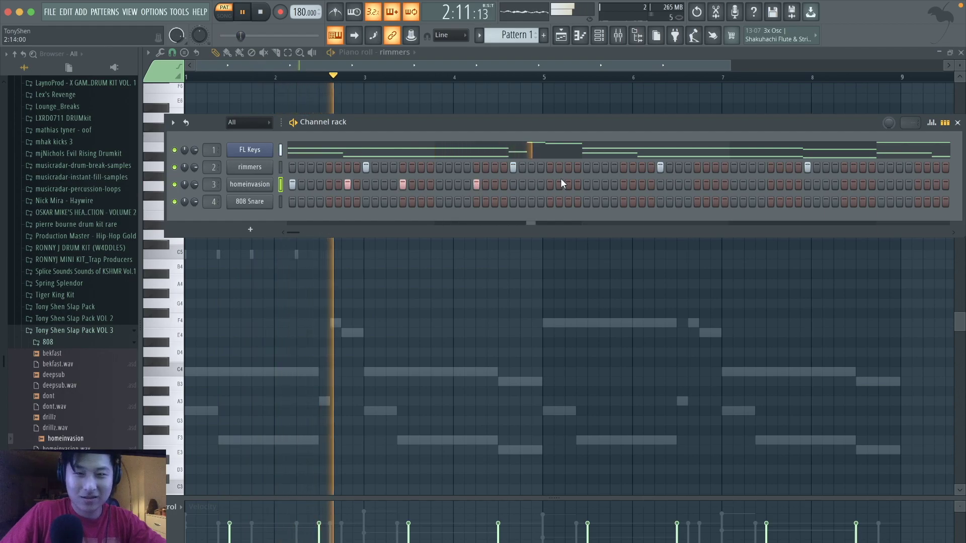
{"action": "left_click", "coordinate": [586, 184]}
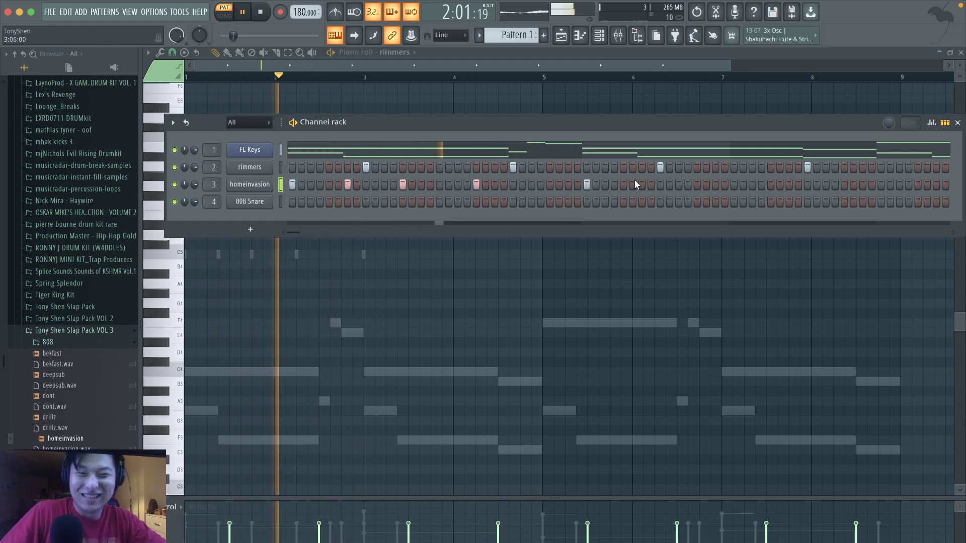
{"action": "left_click", "coordinate": [641, 184]}
{"action": "left_click", "coordinate": [697, 184]}
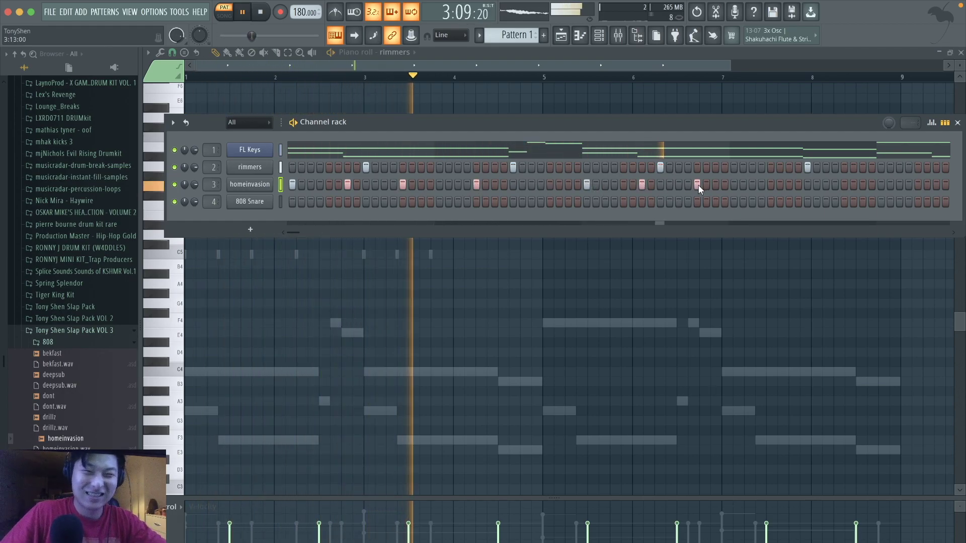
{"action": "key", "text": "space"}
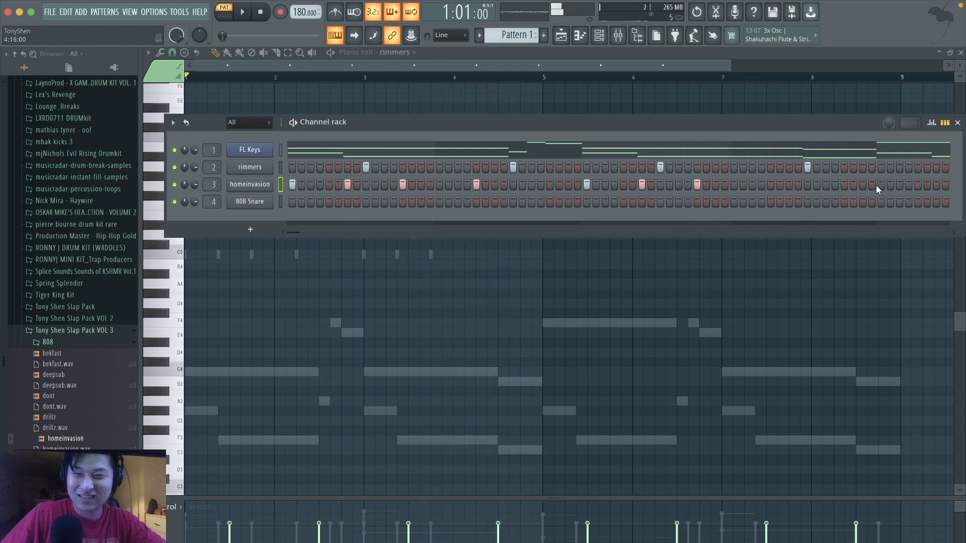
- Copy all seven homeinvasion notes four bars further on in the piano roll, starting at bar 5
{"action": "key", "text": "space"}
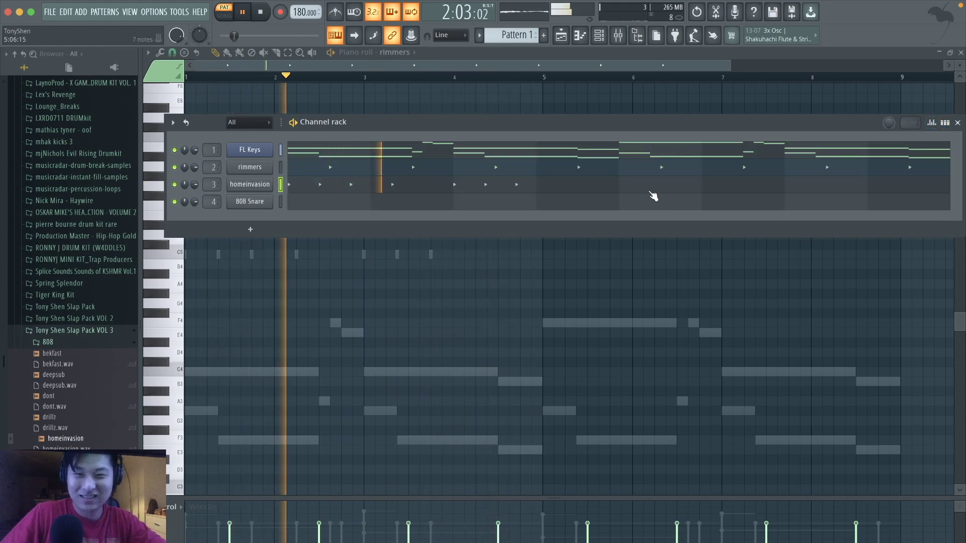
{"action": "key", "text": "F6"}
{"action": "left_click_drag", "start_coordinate": [521, 328], "coordinate": [185, 221]}
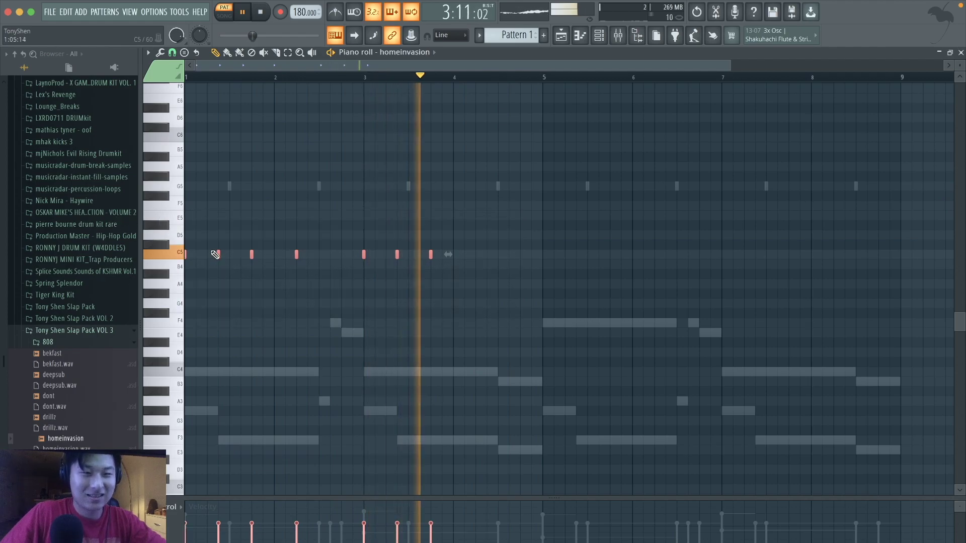
{"action": "left_click_drag", "start_coordinate": [215, 254], "coordinate": [575, 274]}
{"action": "left_click", "coordinate": [576, 277]}
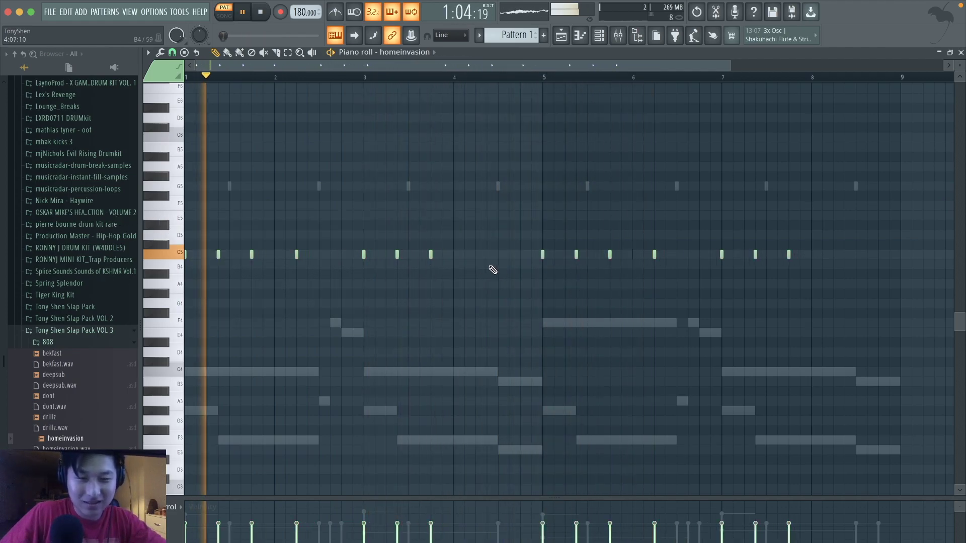
- Add an extra C5 homeinvasion note in bar 4, audition different positions and settle it on the bar's 11th step
{"action": "left_click", "coordinate": [431, 255]}
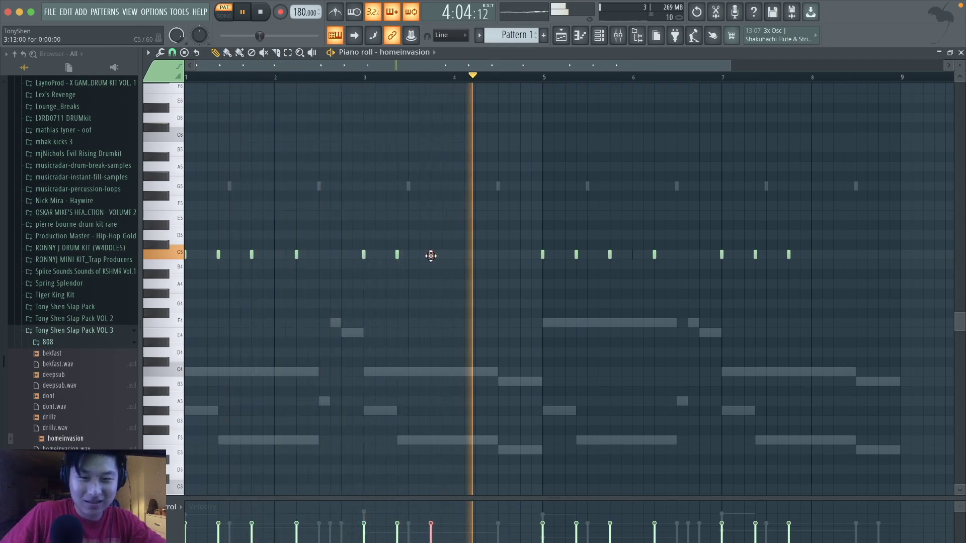
{"action": "key", "text": "space"}
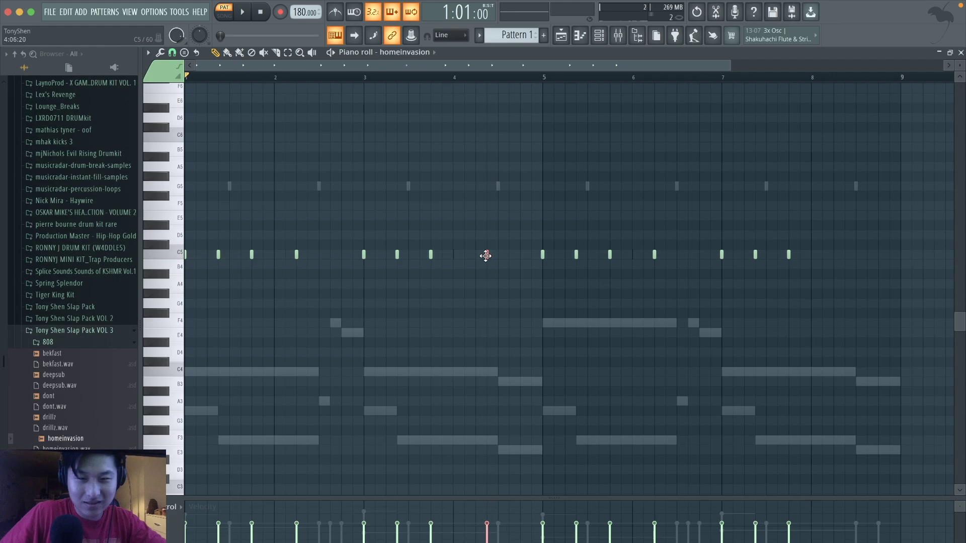
{"action": "left_click_drag", "start_coordinate": [485, 256], "coordinate": [486, 254]}
{"action": "key", "text": "space"}
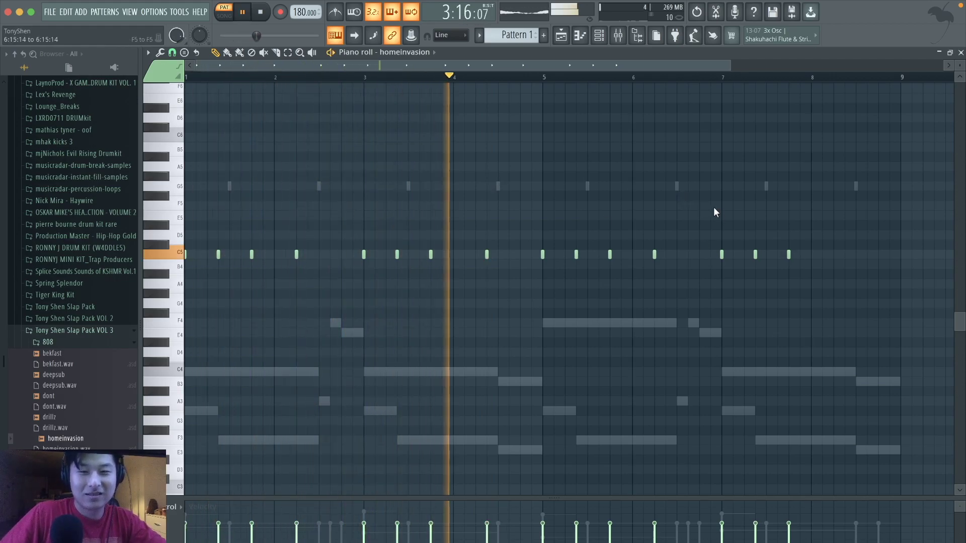
{"action": "key", "text": "space"}
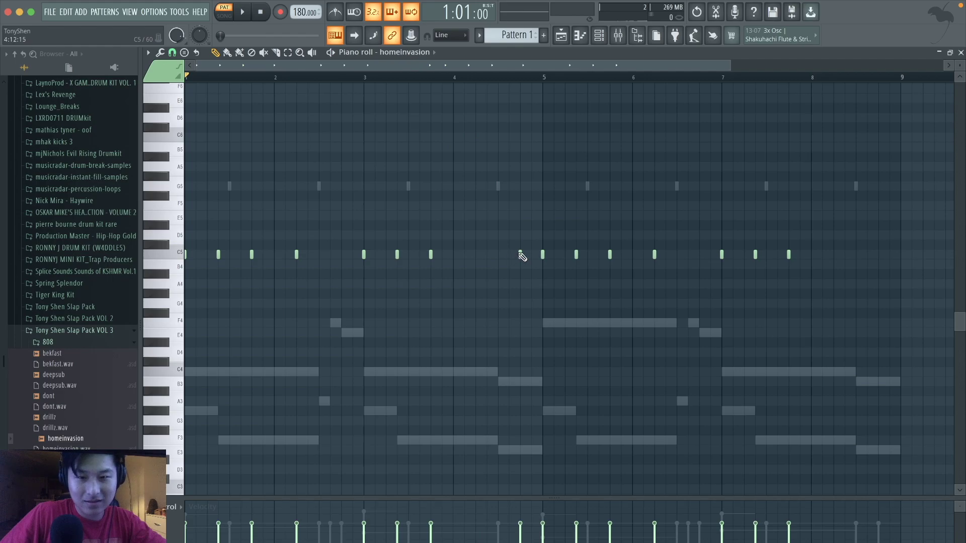
{"action": "left_click_drag", "start_coordinate": [516, 253], "coordinate": [509, 254]}
{"action": "key", "text": "space"}
{"action": "key", "text": "space"}
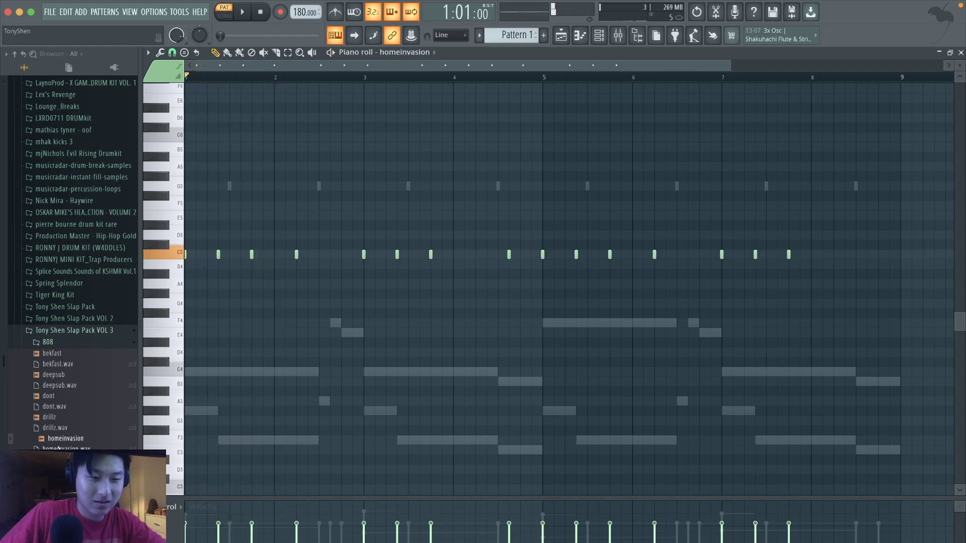
- Stretch the homeinvasion notes so each meets the next, extend the last one to the end of bar 8, and show the channel rack
{"action": "key", "text": "F6"}
{"action": "key", "text": "F6"}
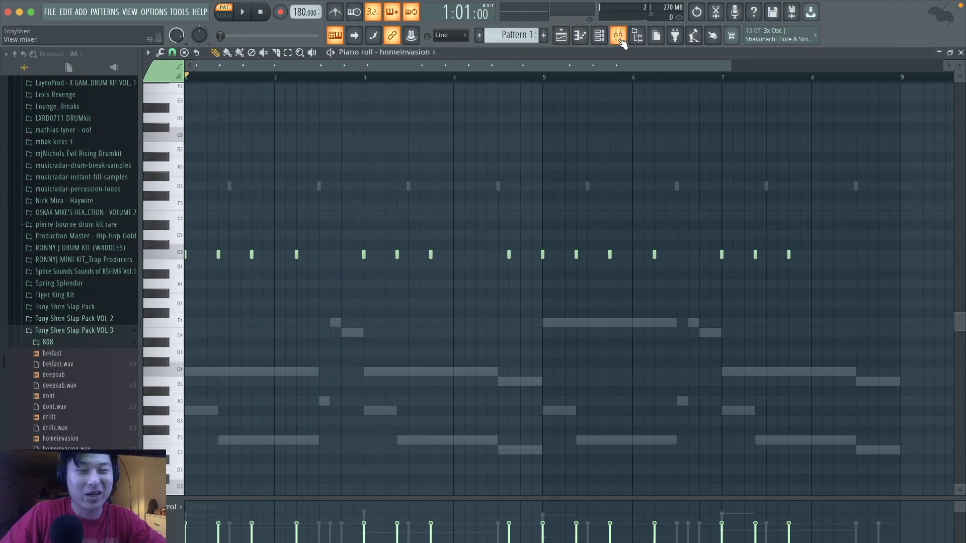
{"action": "scroll", "coordinate": [583, 88], "scroll_direction": "down", "scroll_amount": 2}
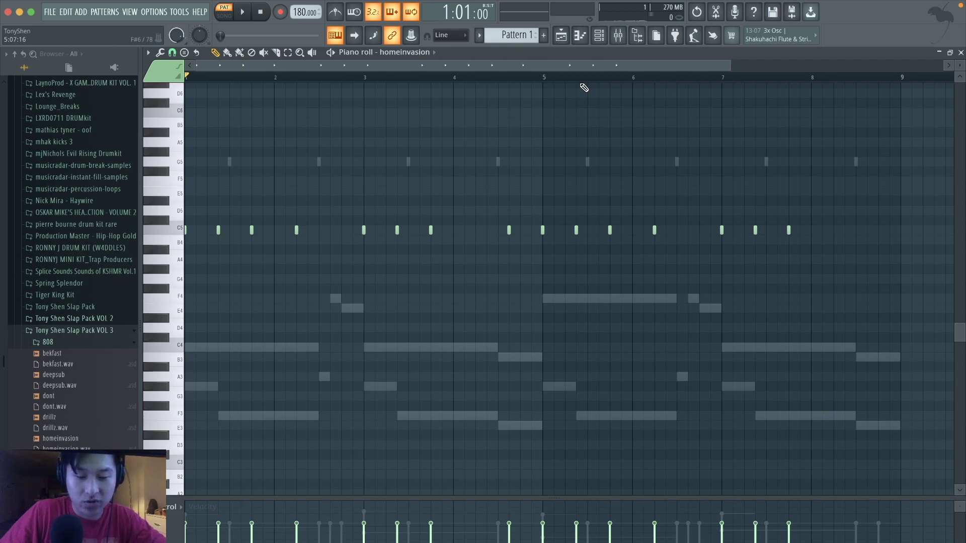
{"action": "key", "text": "ctrl+l"}
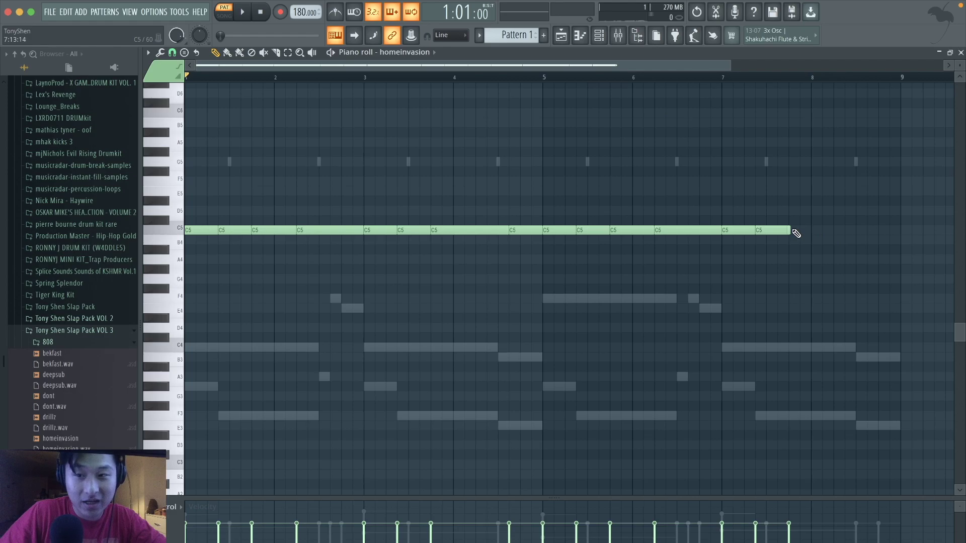
{"action": "left_click_drag", "start_coordinate": [810, 229], "coordinate": [888, 230]}
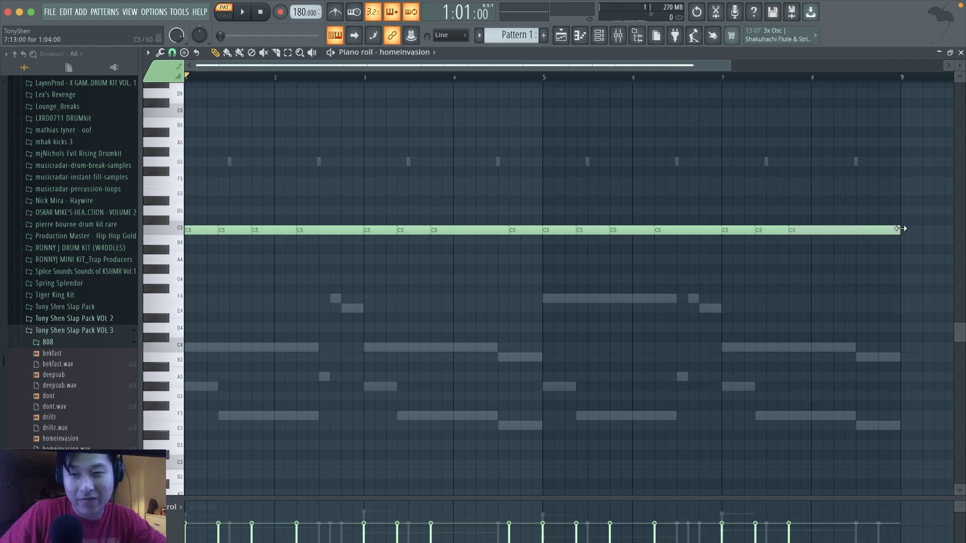
{"action": "left_click", "coordinate": [599, 35]}
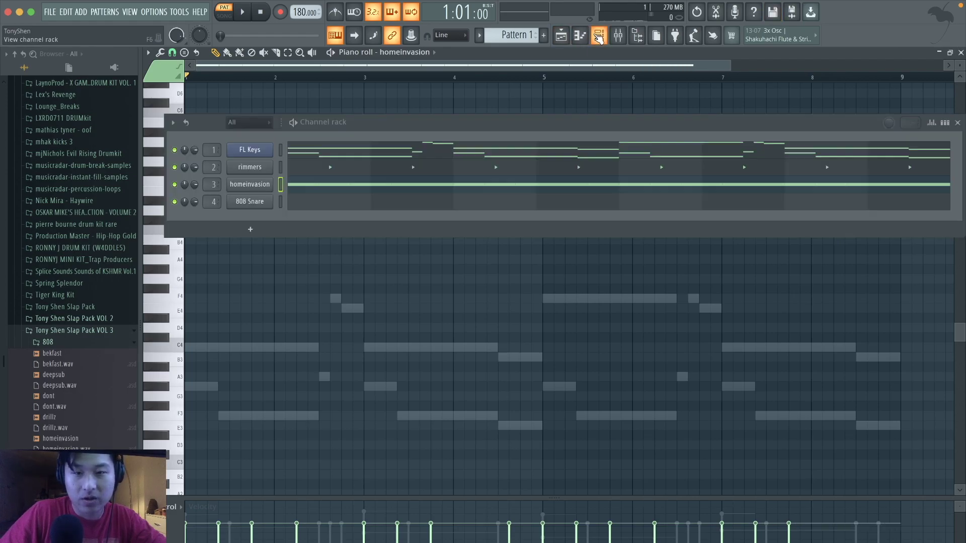
- Check the pitch of the homeinvasion sample in Edison, and return to the channel rack
{"action": "left_click", "coordinate": [250, 187]}
{"action": "left_click", "coordinate": [247, 189]}
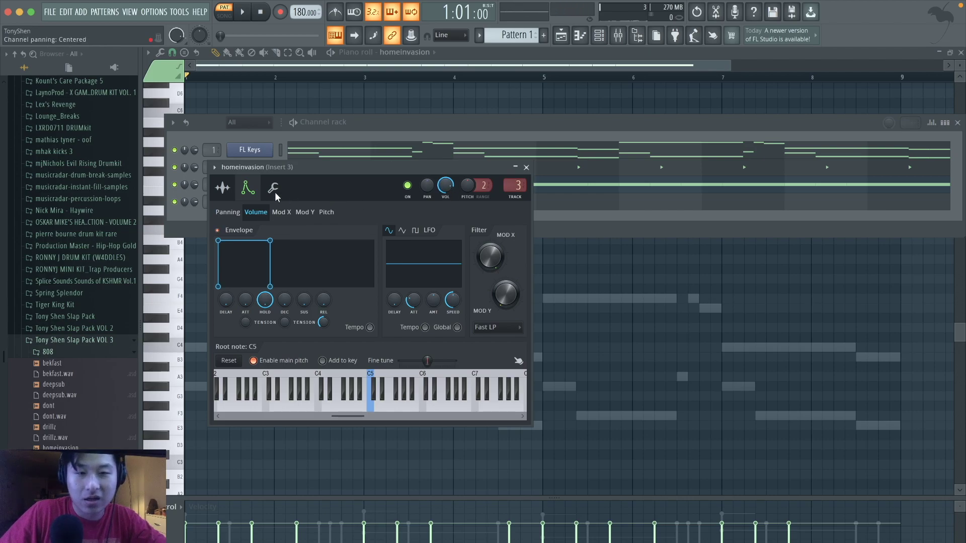
{"action": "left_click", "coordinate": [222, 188]}
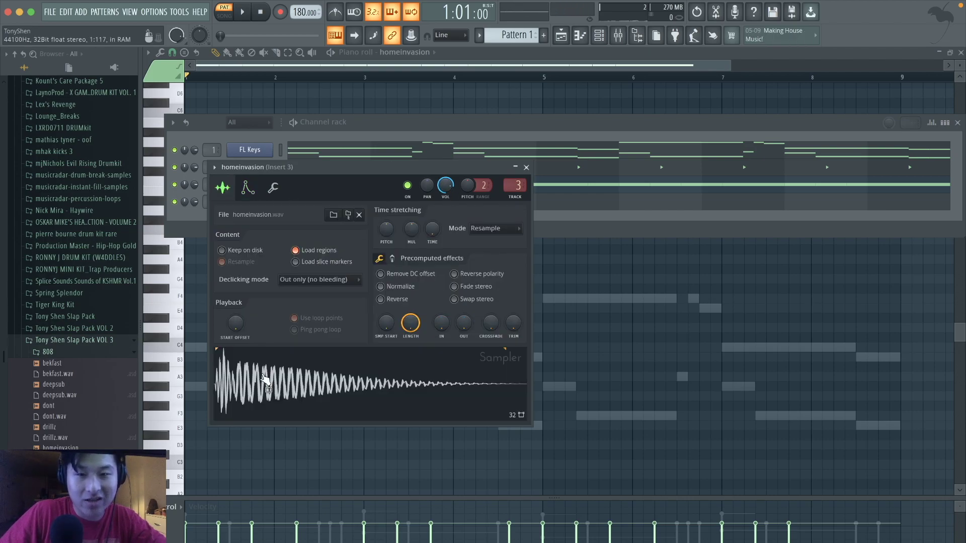
{"action": "left_click_drag", "start_coordinate": [265, 379], "coordinate": [261, 373]}
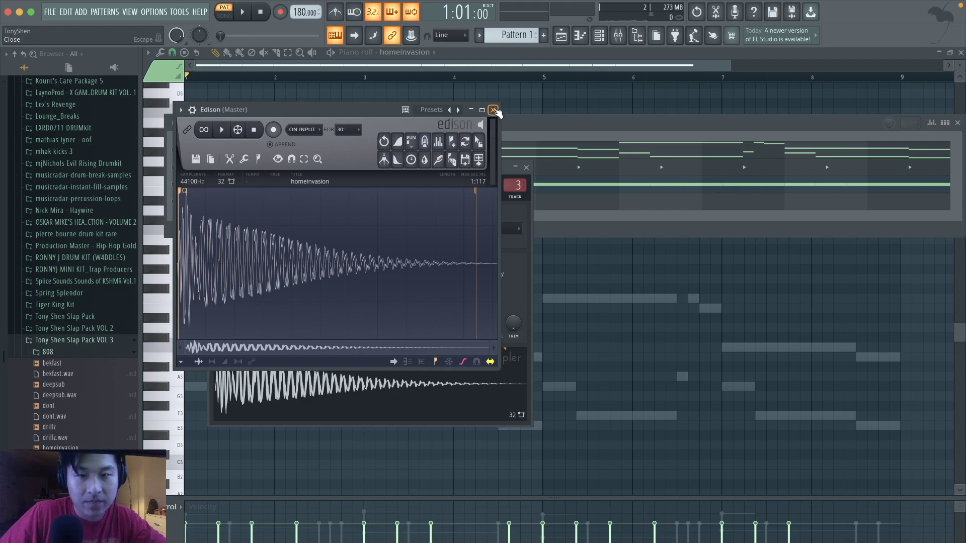
{"action": "left_click", "coordinate": [493, 110]}
{"action": "left_click", "coordinate": [609, 38]}
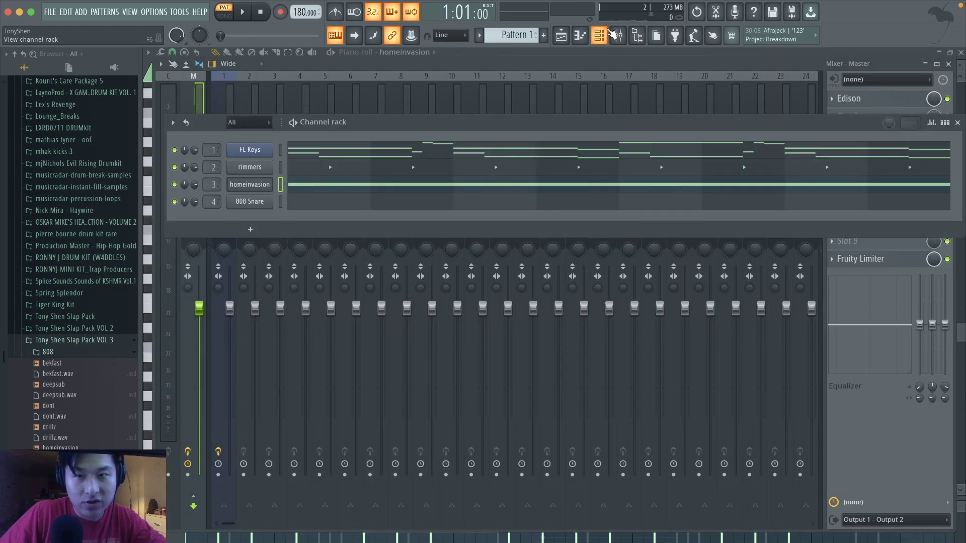
- Set the homeinvasion channel's root note to D5 and close its channel settings
{"action": "left_click", "coordinate": [254, 184]}
{"action": "left_click", "coordinate": [248, 188]}
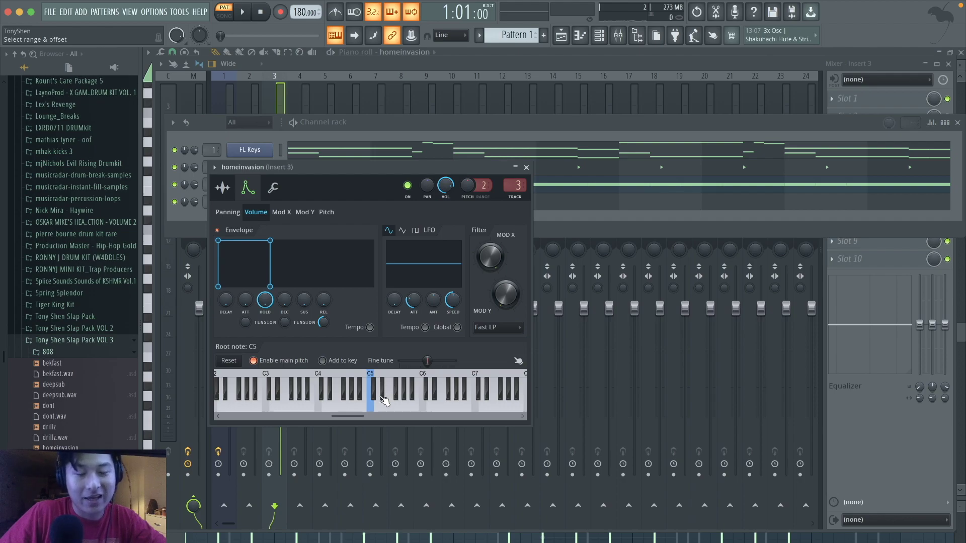
{"action": "left_click_drag", "start_coordinate": [322, 165], "coordinate": [406, 165]}
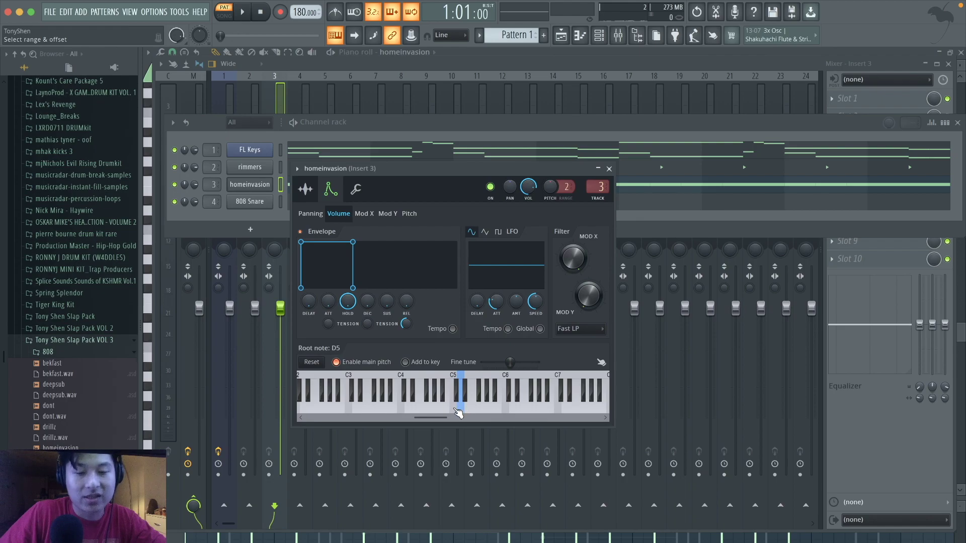
{"action": "left_click", "coordinate": [609, 168]}
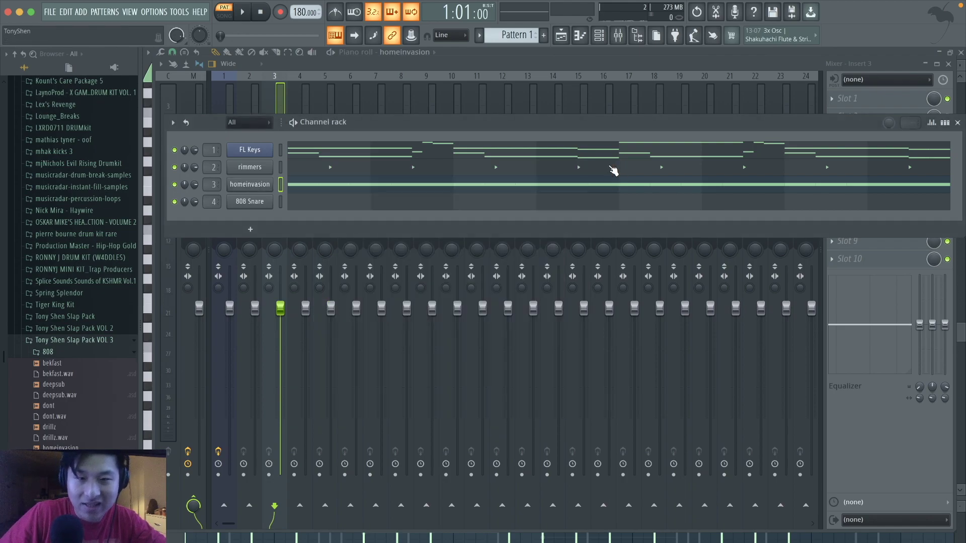
- Transpose all the homeinvasion notes down from C5 to G#3 in the piano roll, matching the melody's lowest opening note
{"action": "left_click", "coordinate": [342, 192]}
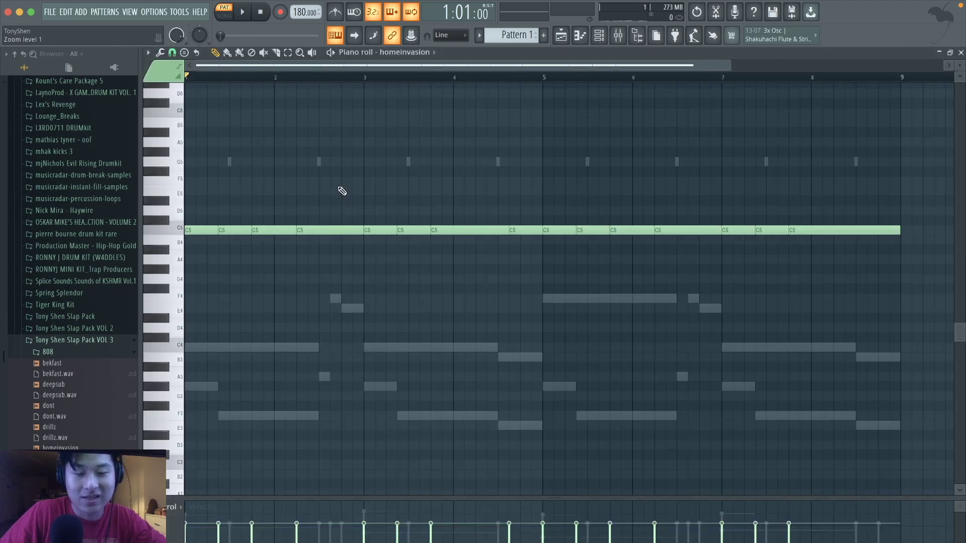
{"action": "key", "text": "shift+Down"}
{"action": "key", "text": "shift+Down"}
{"action": "key", "text": "shift+Down"}
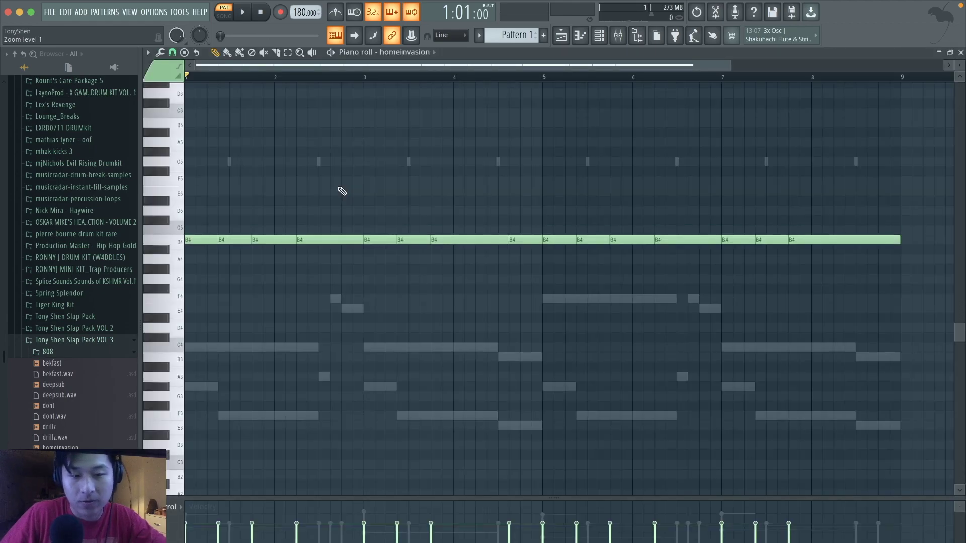
{"action": "key", "text": "shift+Down"}
{"action": "key", "text": "shift+Up"}
{"action": "key", "text": "shift+Up"}
{"action": "key", "text": "shift+Up"}
{"action": "key", "text": "shift+Down"}
{"action": "key", "text": "shift+Down"}
{"action": "key", "text": "shift+Down"}
{"action": "key", "text": "shift+Down"}
{"action": "key", "text": "shift+Down"}
{"action": "key", "text": "shift+Up"}
{"action": "key", "text": "shift+Up"}
{"action": "key", "text": "shift+Down"}
{"action": "key", "text": "shift+Down"}
{"action": "key", "text": "shift+Down"}
{"action": "key", "text": "shift+Down"}
{"action": "key", "text": "shift+Down"}
{"action": "key", "text": "shift+Down"}
{"action": "key", "text": "shift+Down"}
{"action": "key", "text": "shift+Down"}
{"action": "key", "text": "shift+Down"}
{"action": "key", "text": "shift+Down"}
{"action": "key", "text": "shift+Down"}
{"action": "key", "text": "shift+Down"}
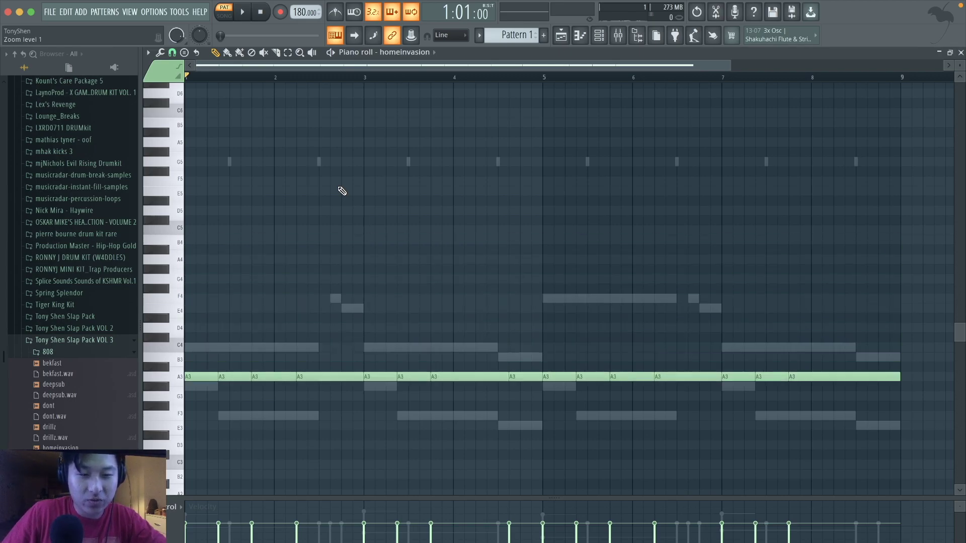
- In bars 1 and 2, lower the second and third homeinvasion notes to F3 and raise the fourth to A3
{"action": "left_click_drag", "start_coordinate": [287, 400], "coordinate": [250, 366]}
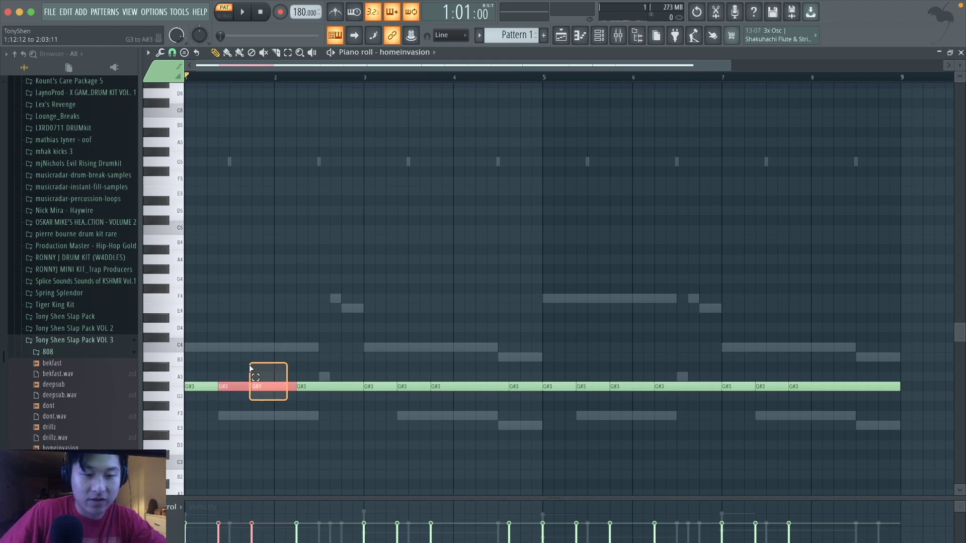
{"action": "key", "text": "shift+Down"}
{"action": "key", "text": "shift+Down"}
{"action": "key", "text": "shift+Down"}
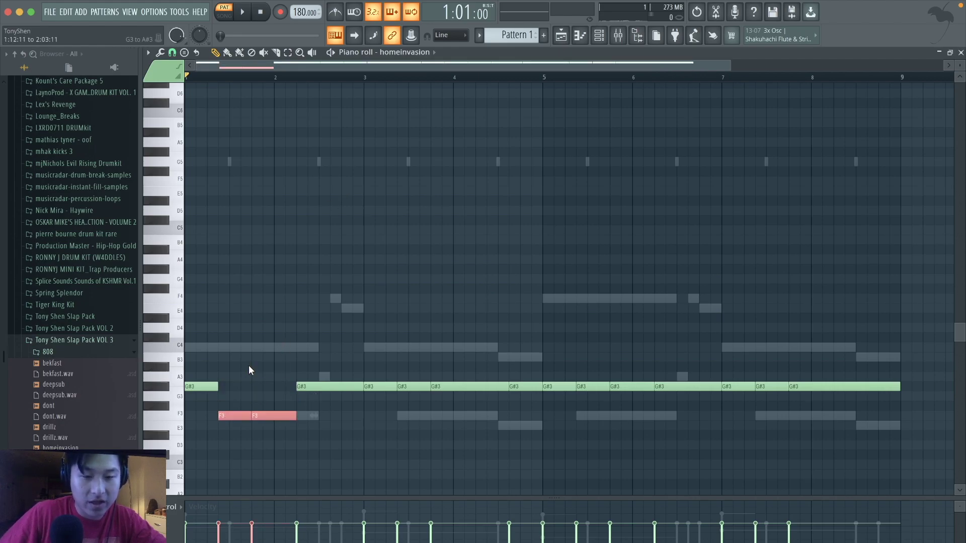
{"action": "left_click", "coordinate": [330, 429], "text": "ctrl"}
{"action": "key", "text": "shift+Up"}
- Lower the last two homeinvasion notes starting in bar 3 to F3 and the note at the end of bar 4 to E3
{"action": "left_click", "coordinate": [386, 391], "text": "ctrl"}
{"action": "left_click_drag", "start_coordinate": [464, 411], "coordinate": [427, 363]}
{"action": "key", "text": "shift+Down"}
{"action": "key", "text": "shift+Down"}
{"action": "key", "text": "shift+Down"}
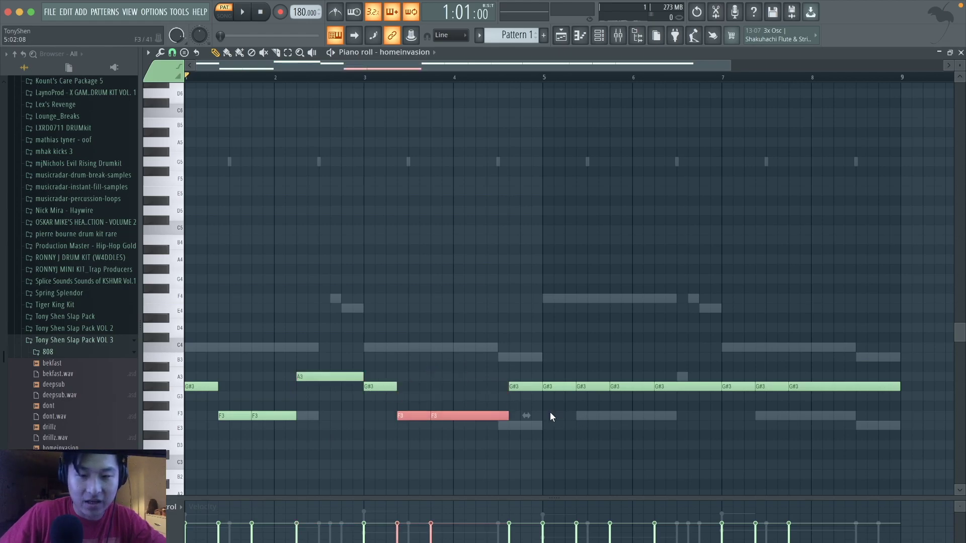
{"action": "left_click", "coordinate": [532, 403], "text": "ctrl"}
{"action": "key", "text": "shift+Down"}
{"action": "key", "text": "shift+Down"}
{"action": "key", "text": "shift+Down"}
{"action": "key", "text": "shift+Down"}
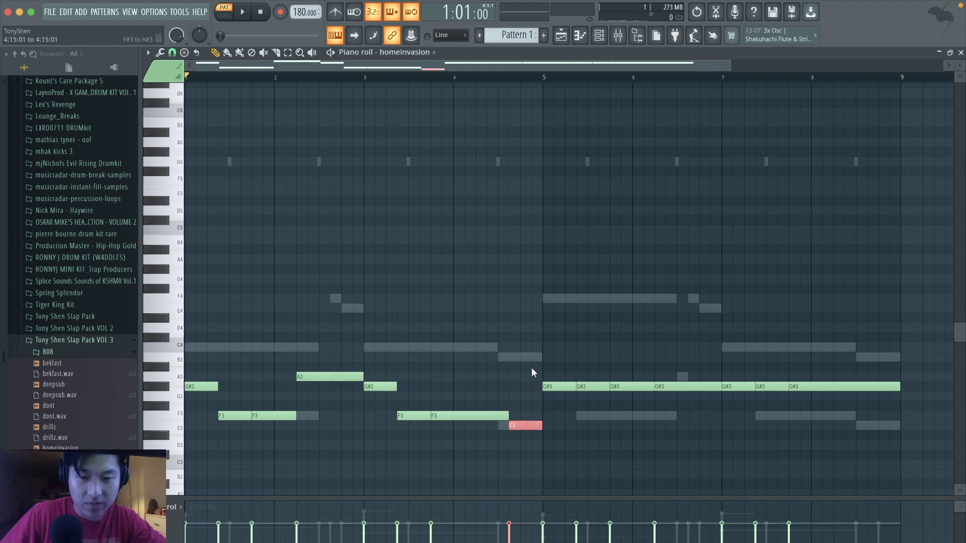
- In bars 5 and 6, lower the third homeinvasion note to F3 and set the fourth to A3
{"action": "left_click_drag", "start_coordinate": [670, 421], "coordinate": [635, 382]}
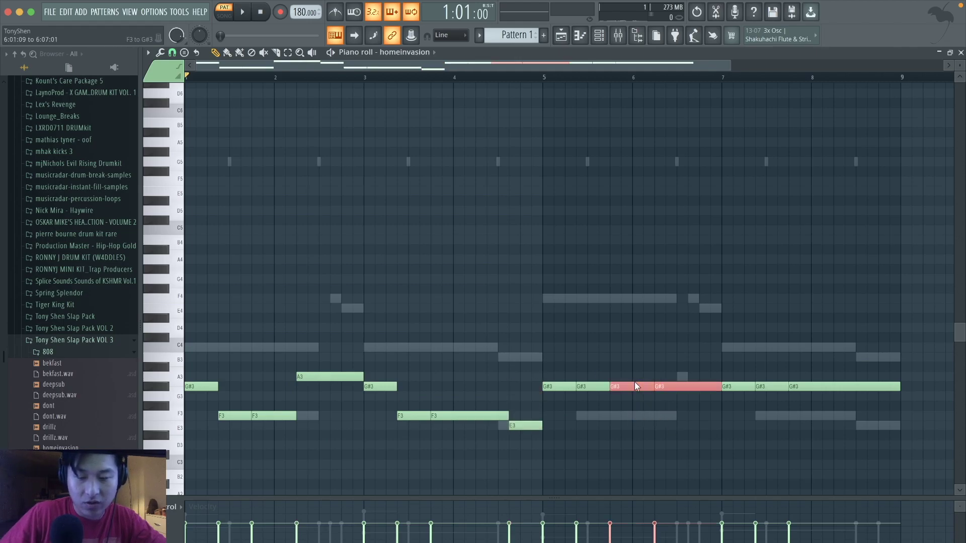
{"action": "key", "text": "shift+Down"}
{"action": "key", "text": "shift+Down"}
{"action": "key", "text": "shift+Down"}
{"action": "left_click_drag", "start_coordinate": [732, 456], "coordinate": [693, 404]}
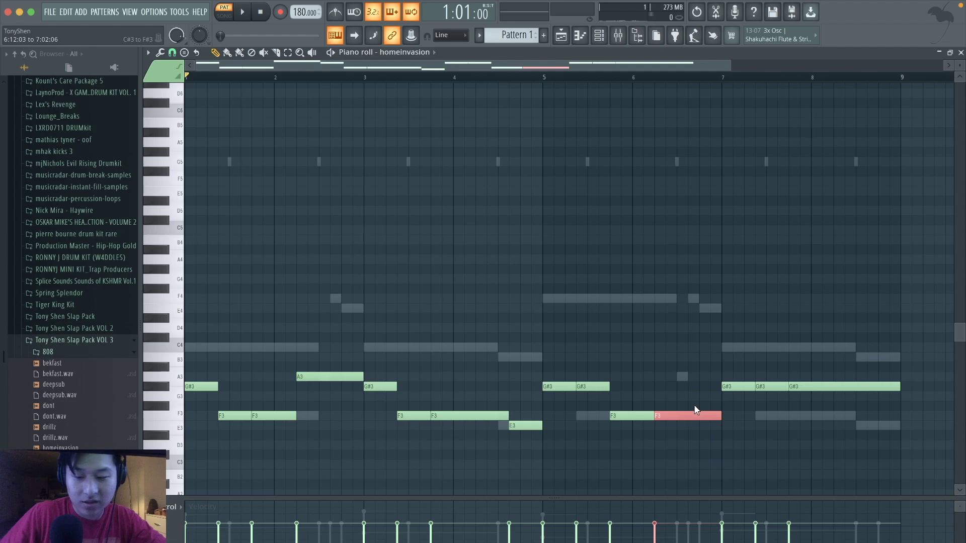
{"action": "key", "text": "shift+Up"}
{"action": "key", "text": "shift+Up"}
{"action": "key", "text": "shift+Up"}
{"action": "key", "text": "shift+Up"}
- Lower the last two homeinvasion notes in bars 7 and 8 to F3
{"action": "left_click_drag", "start_coordinate": [773, 429], "coordinate": [789, 375]}
{"action": "key", "text": "shift+Down"}
{"action": "key", "text": "shift+Down"}
{"action": "key", "text": "shift+Down"}
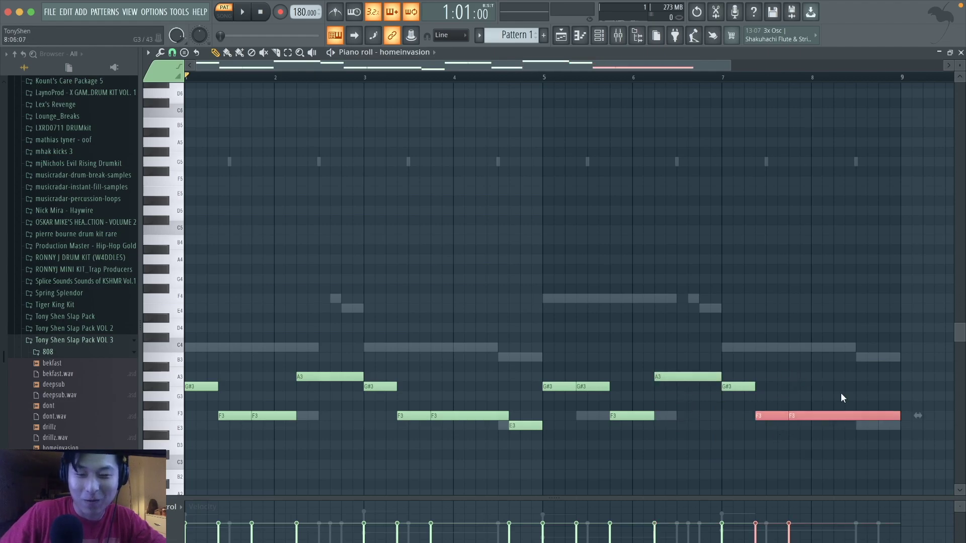
- Shorten the final F3 note to the middle of bar 8 and add E3 notes on the bar's steps 9 and 13
{"action": "left_click", "coordinate": [901, 422]}
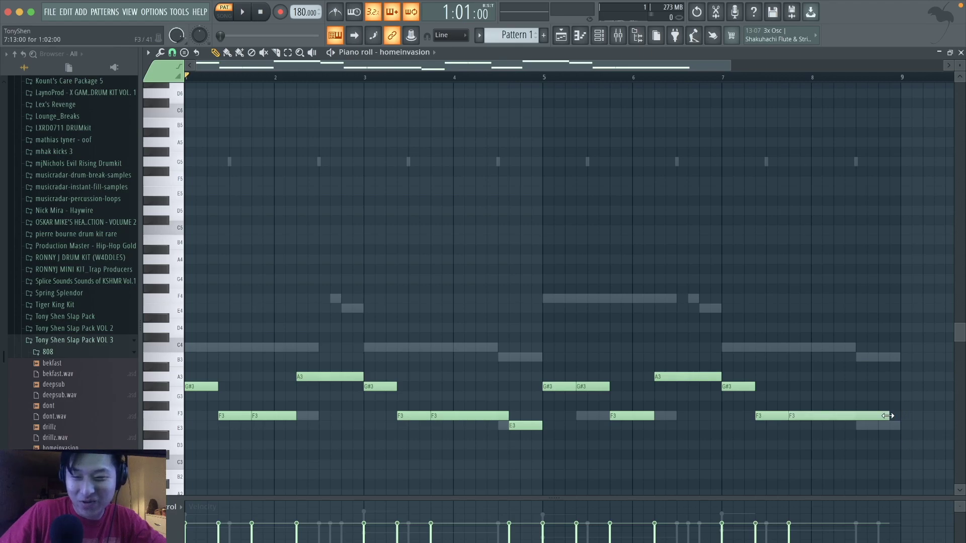
{"action": "left_click", "coordinate": [859, 427]}
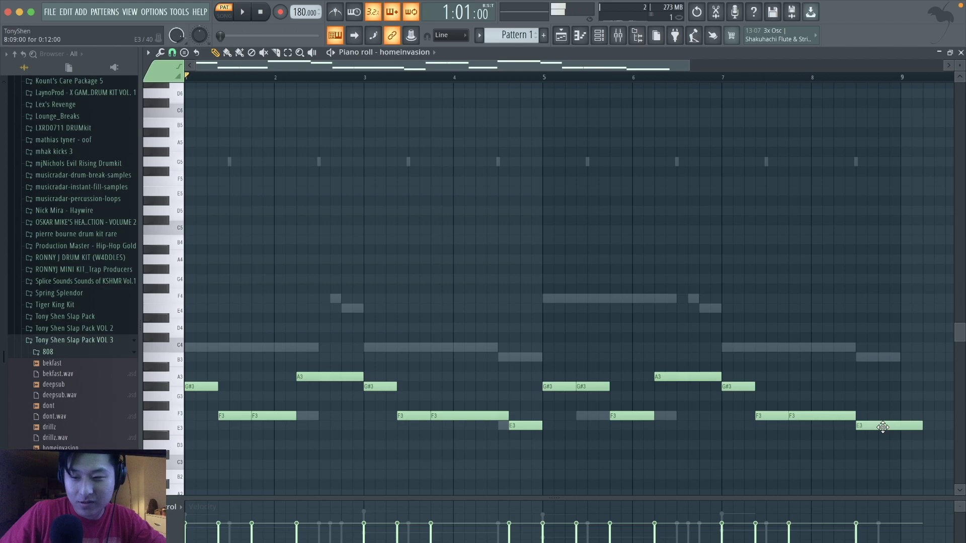
{"action": "left_click", "coordinate": [883, 425]}
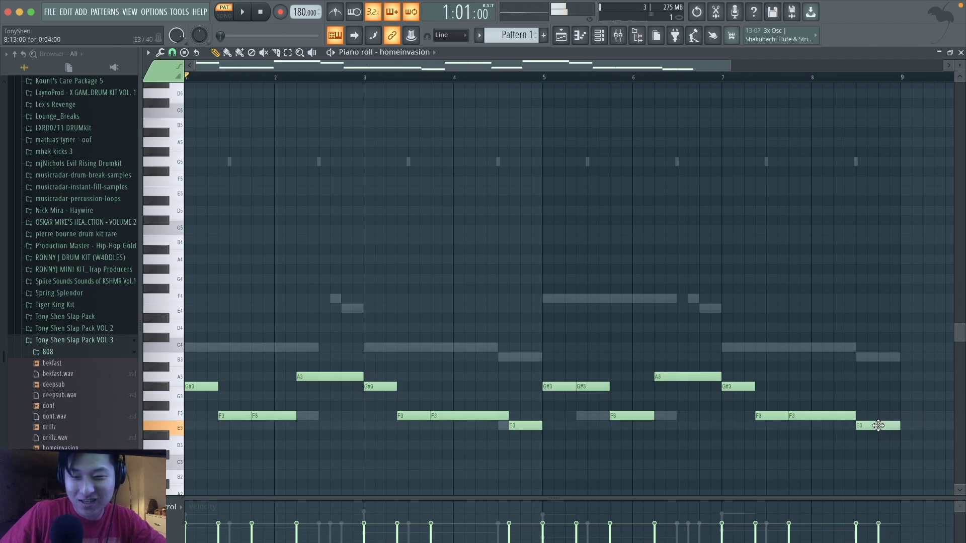
- Raise all the homeinvasion notes one octave, move the final two up to E5 during playback, and stop on the channel rack
{"action": "key", "text": "ctrl+Up"}
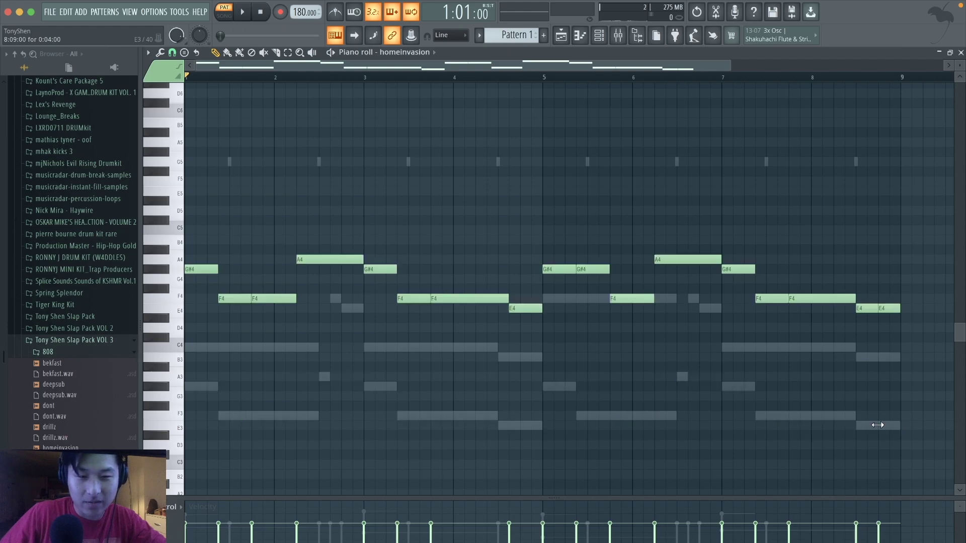
{"action": "key", "text": "space"}
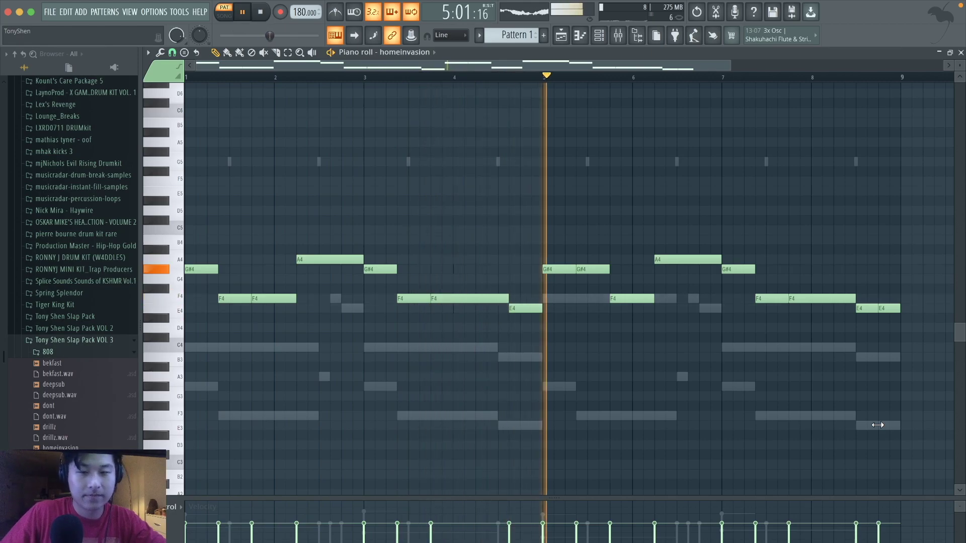
{"action": "left_click_drag", "start_coordinate": [911, 313], "coordinate": [874, 287]}
{"action": "key", "text": "ctrl+Up"}
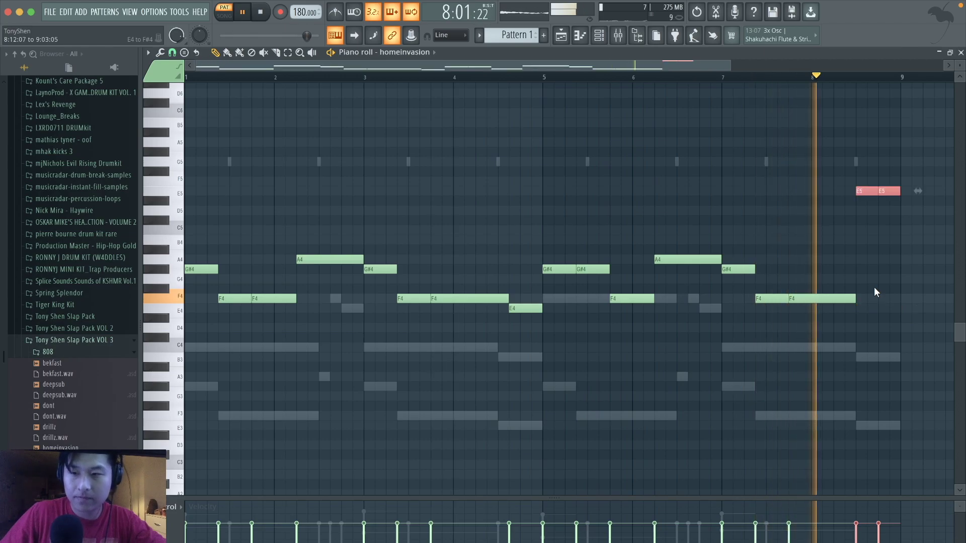
{"action": "left_click", "coordinate": [874, 288]}
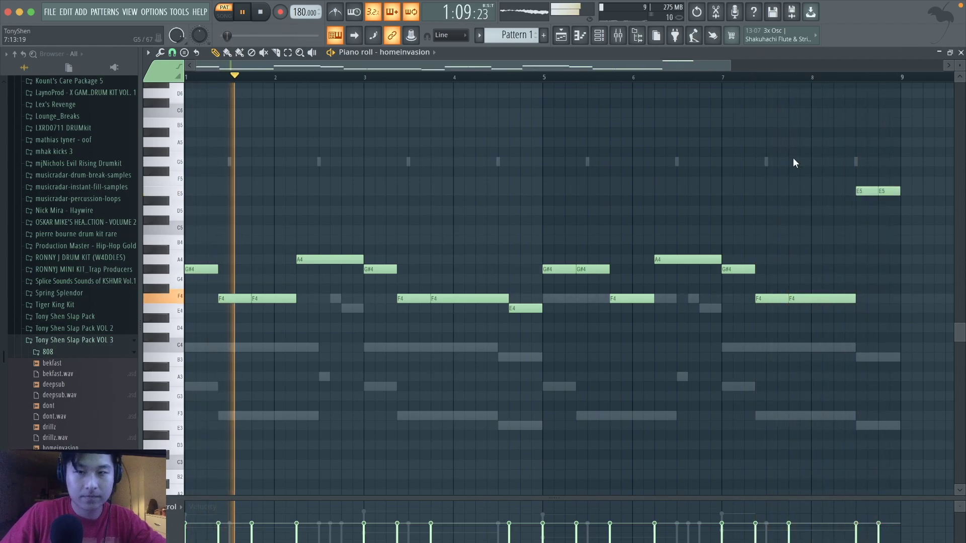
{"action": "left_click", "coordinate": [658, 37]}
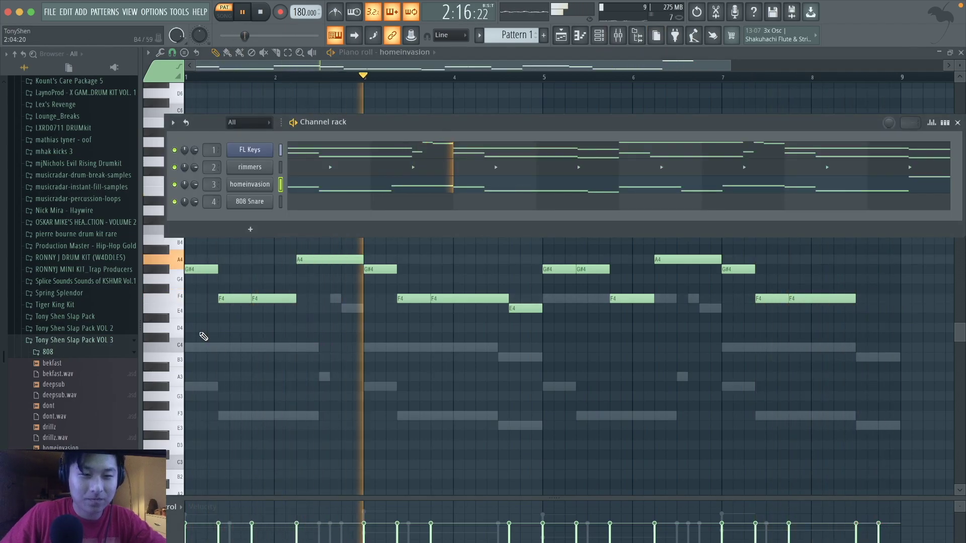
{"action": "key", "text": "space"}
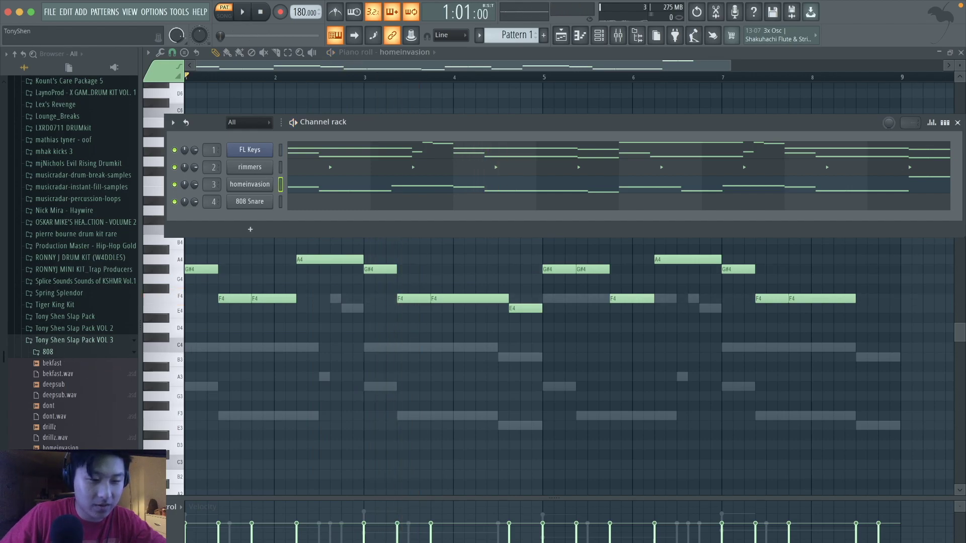
- Replace the homeinvasion sample on channel 3 with veins, and detect the new sample's pitch regions in Edison
{"action": "left_click", "coordinate": [60, 483]}
{"action": "left_click_drag", "start_coordinate": [60, 482], "coordinate": [246, 190]}
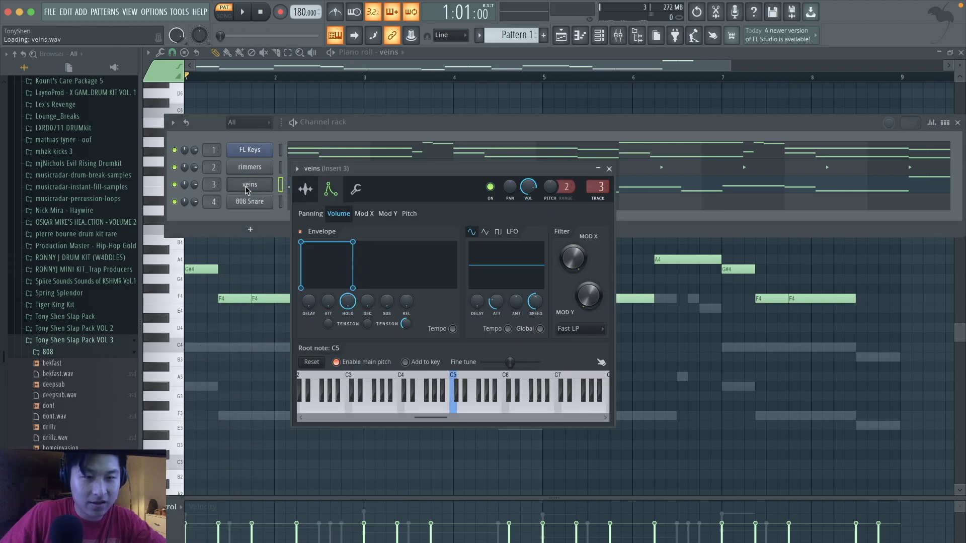
{"action": "left_click", "coordinate": [306, 189]}
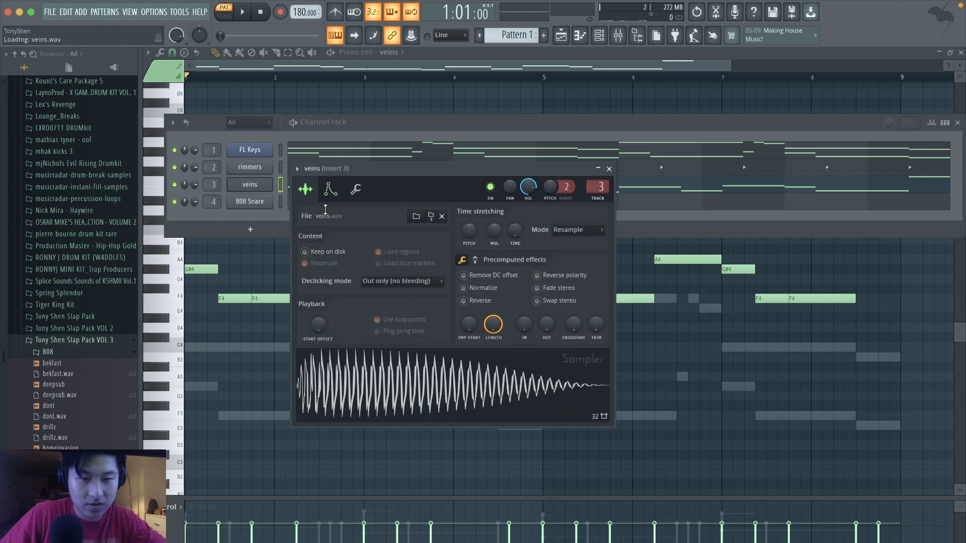
{"action": "key", "text": "ctrl+e"}
{"action": "left_click", "coordinate": [258, 159]}
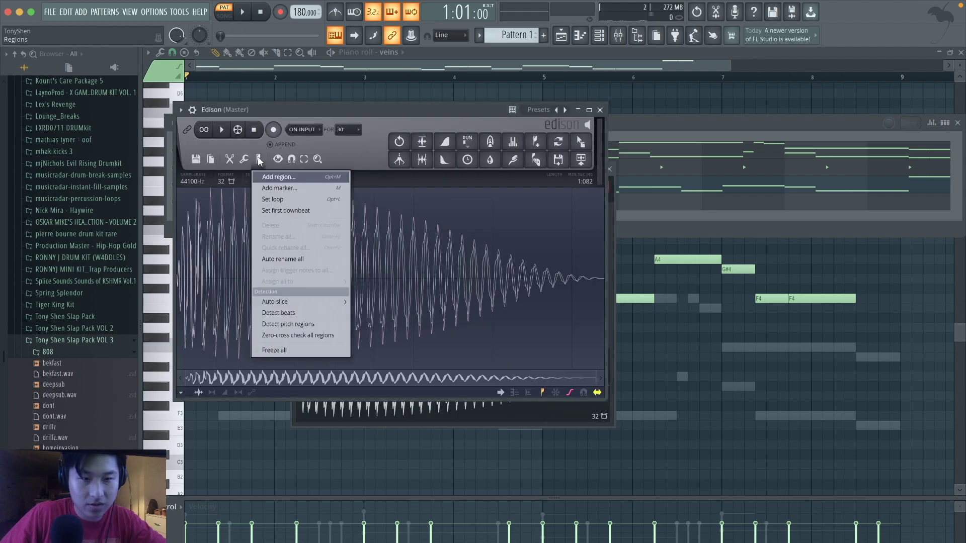
{"action": "left_click", "coordinate": [288, 323]}
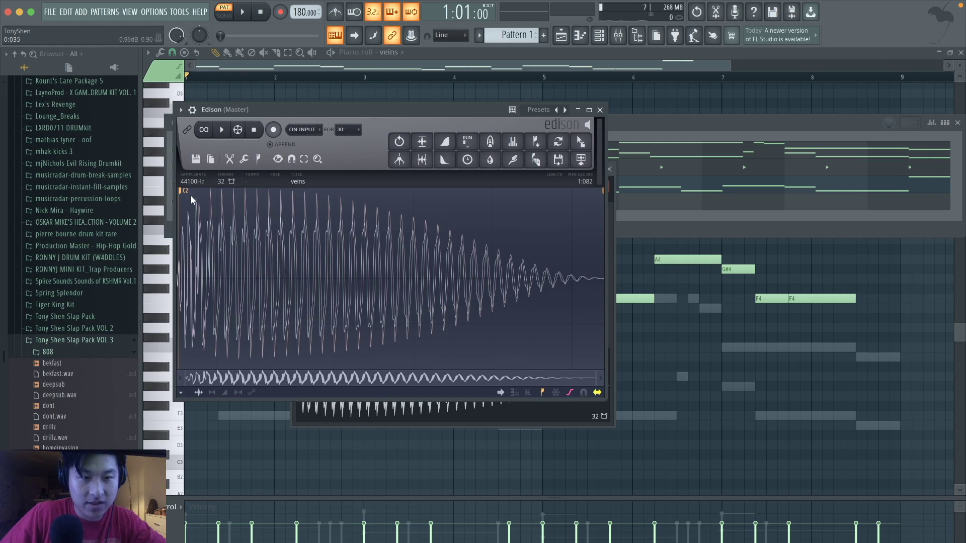
{"action": "left_click", "coordinate": [601, 111]}
- Show the channel rack over the playlist and play the pattern with the veins 808
{"action": "key", "text": "F5"}
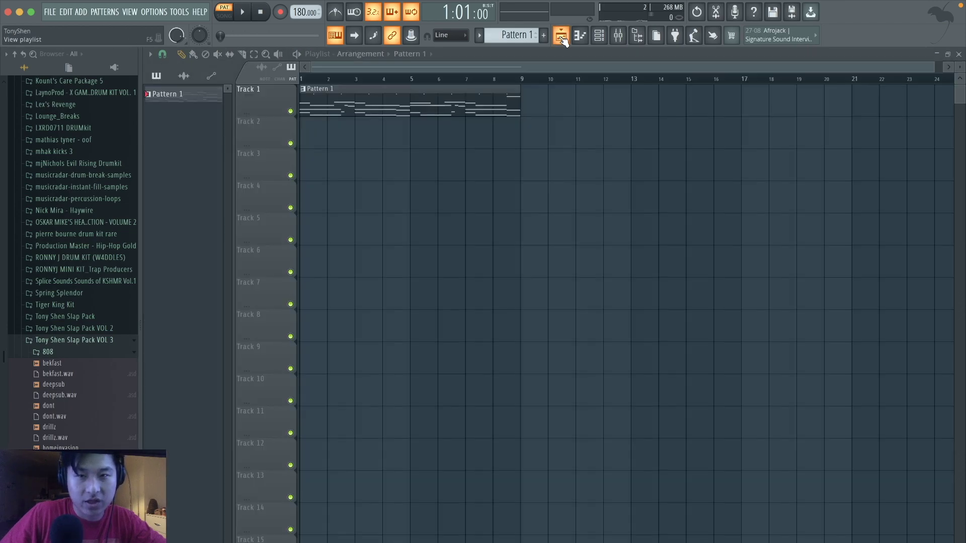
{"action": "key", "text": "F6"}
{"action": "key", "text": "space"}
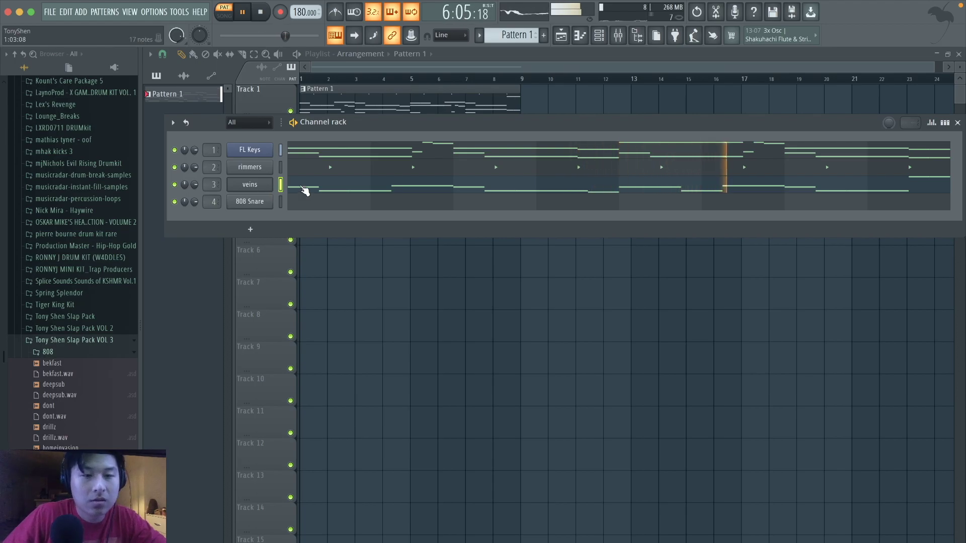
- Set the attack time of the veins channel's volume envelope to 3% and stop playback
{"action": "left_click", "coordinate": [258, 187]}
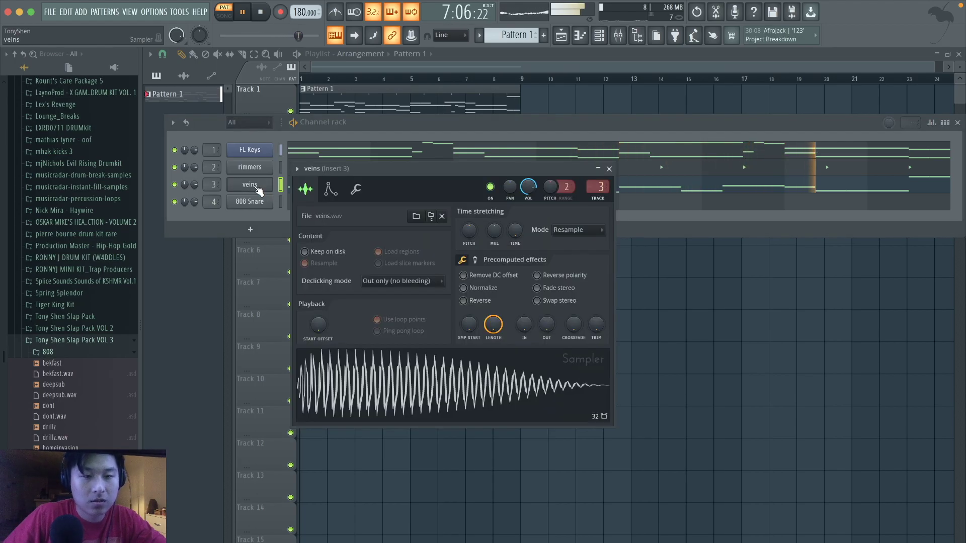
{"action": "left_click", "coordinate": [330, 189]}
{"action": "left_click_drag", "start_coordinate": [325, 313], "coordinate": [330, 308]}
{"action": "key", "text": "space"}
{"action": "key", "text": "space"}
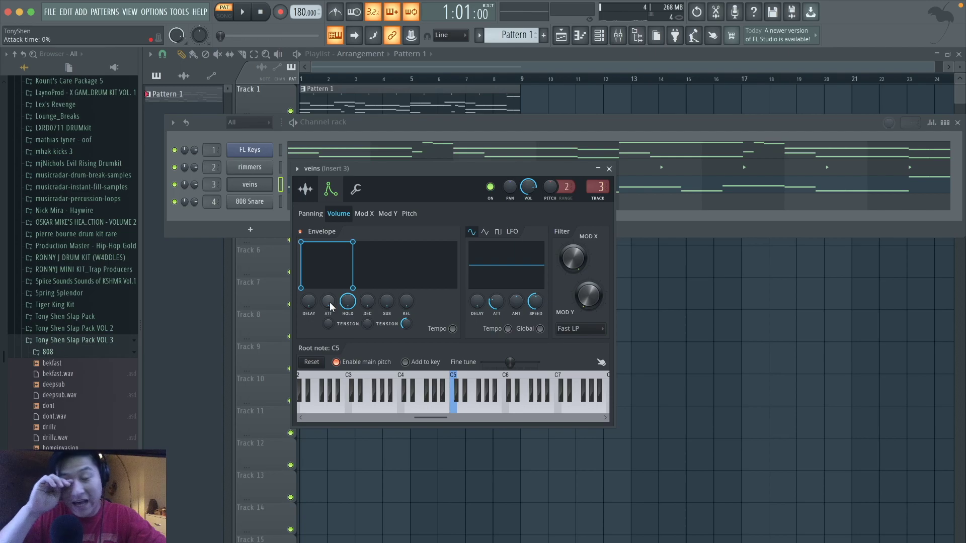
{"action": "key", "text": "space"}
{"action": "left_click_drag", "start_coordinate": [330, 301], "coordinate": [330, 297]}
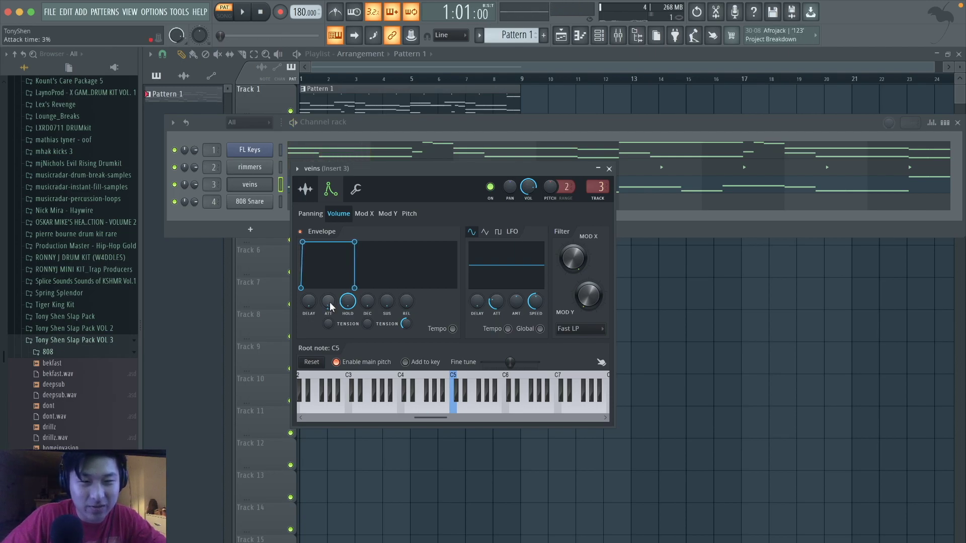
- Play the pattern with the veins 808, and replace the 808 Snare sample on channel 4 with the closed hat chill
{"action": "key", "text": "space"}
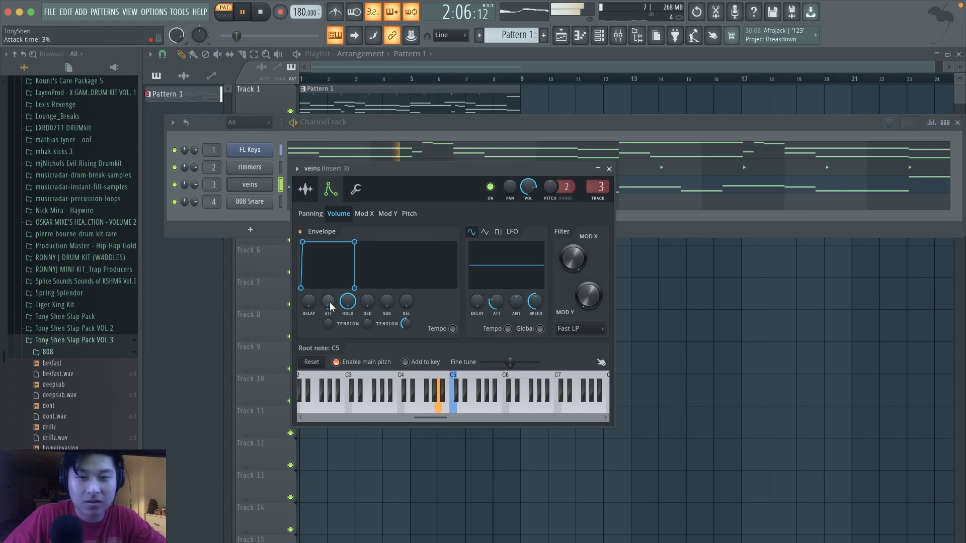
{"action": "left_click", "coordinate": [609, 169]}
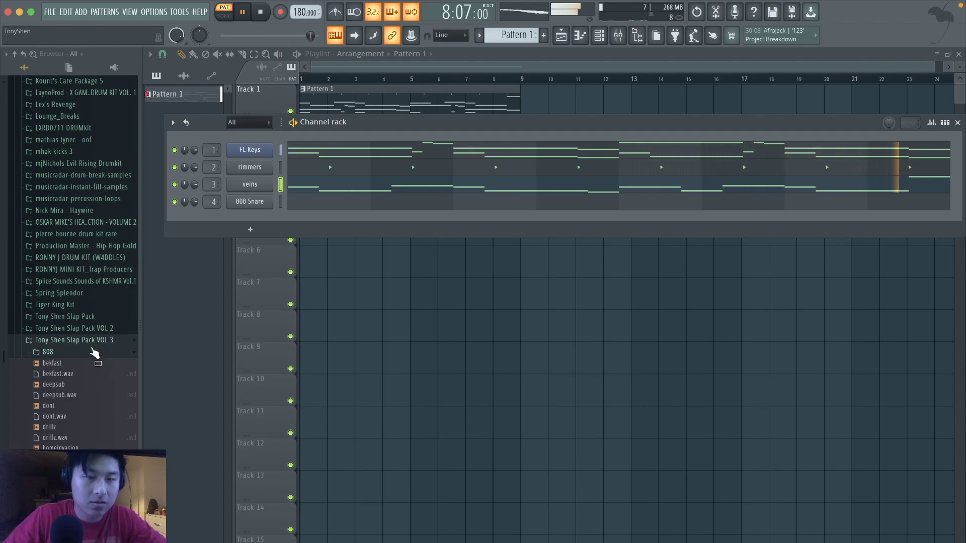
{"action": "left_click", "coordinate": [91, 355]}
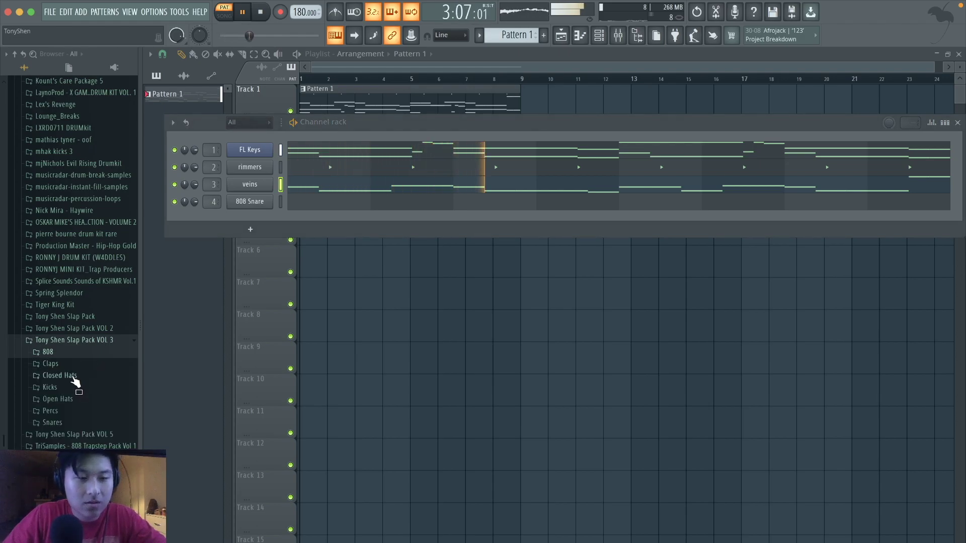
{"action": "left_click", "coordinate": [75, 381]}
{"action": "key", "text": "space"}
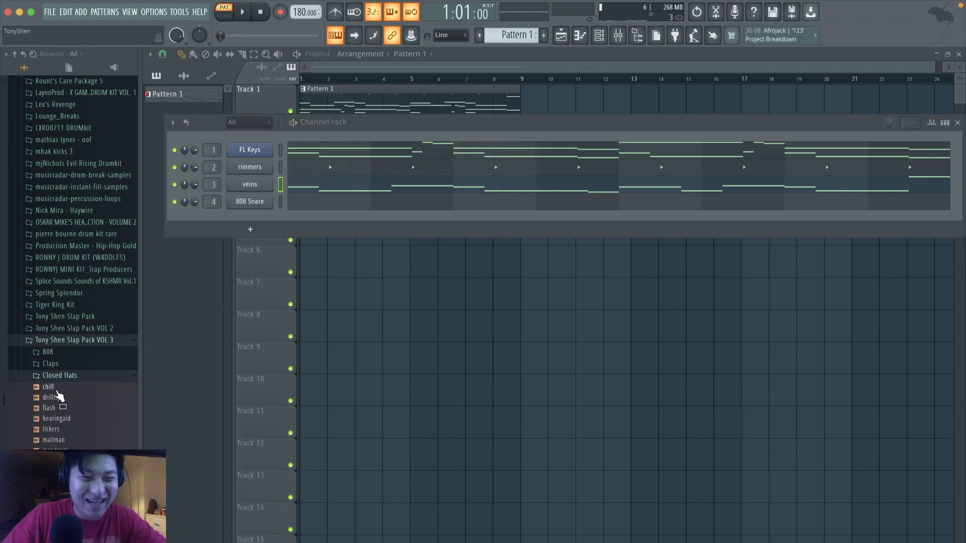
{"action": "left_click_drag", "start_coordinate": [213, 274], "coordinate": [253, 210]}
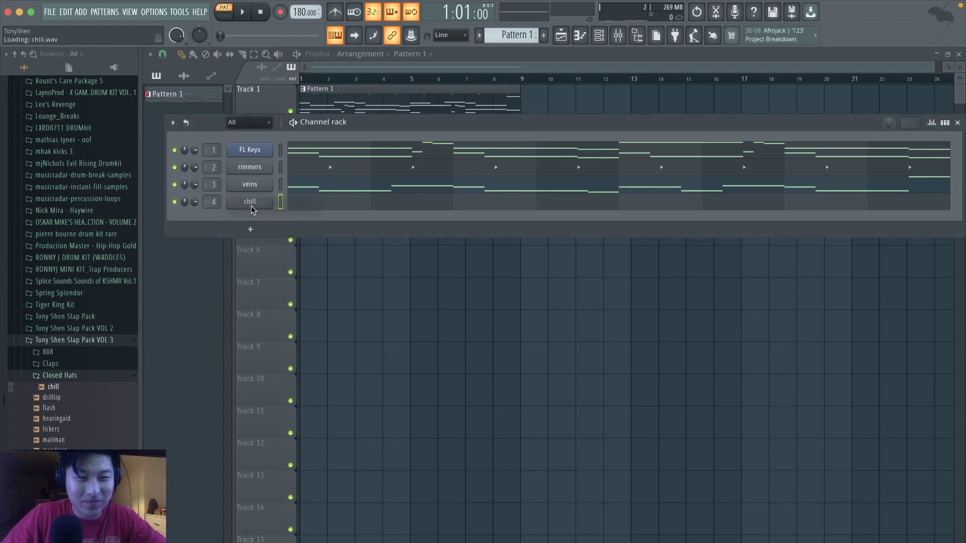
- Show the step grid and place chill hats on steps 1, 5, 9, 13, 15, 17, 21, 25 and 29
{"action": "left_click", "coordinate": [945, 123]}
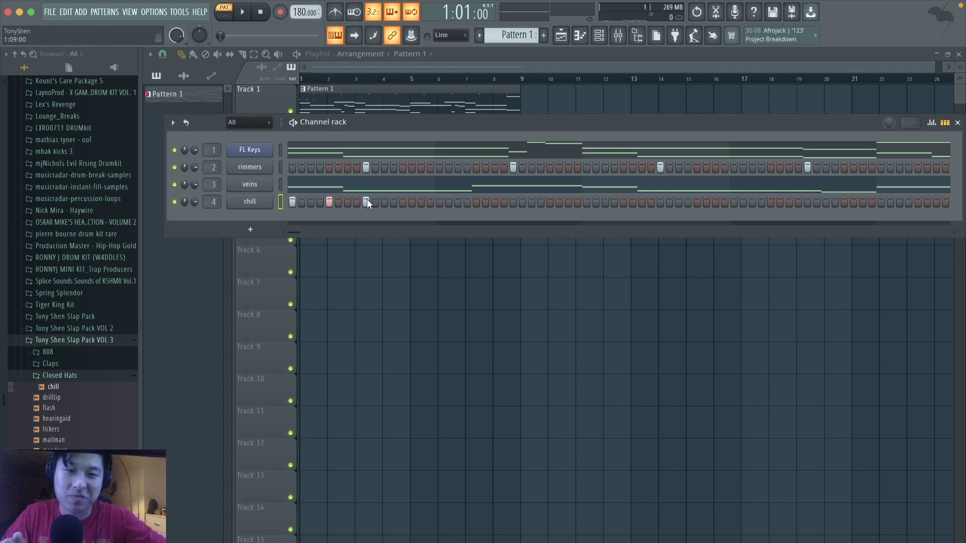
{"action": "key", "text": "space"}
{"action": "key", "text": "space"}
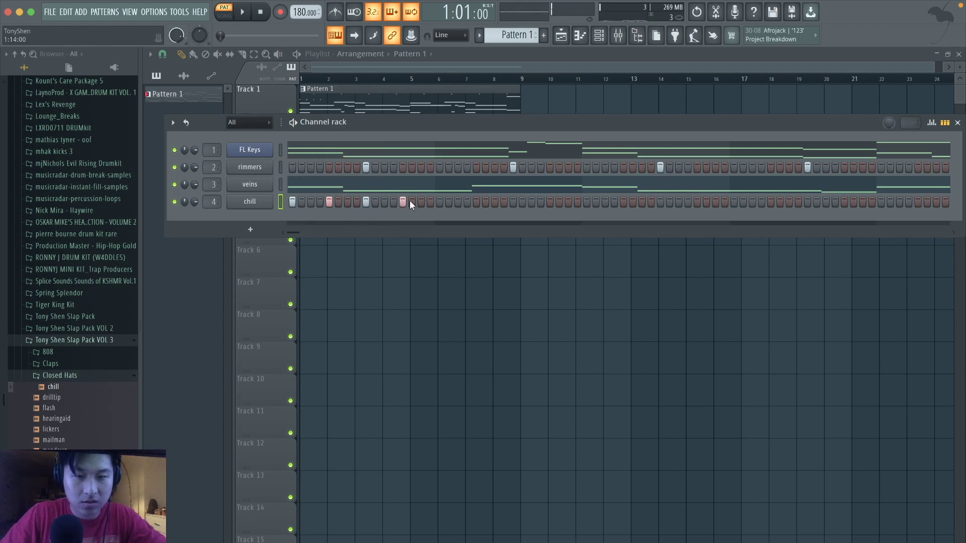
{"action": "key", "text": "space"}
{"action": "left_click", "coordinate": [420, 200]}
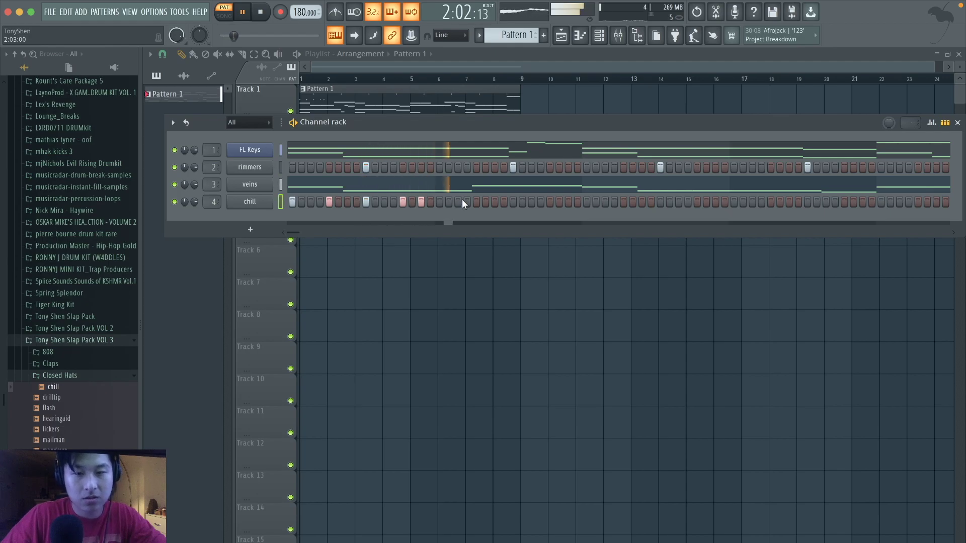
{"action": "key", "text": "space"}
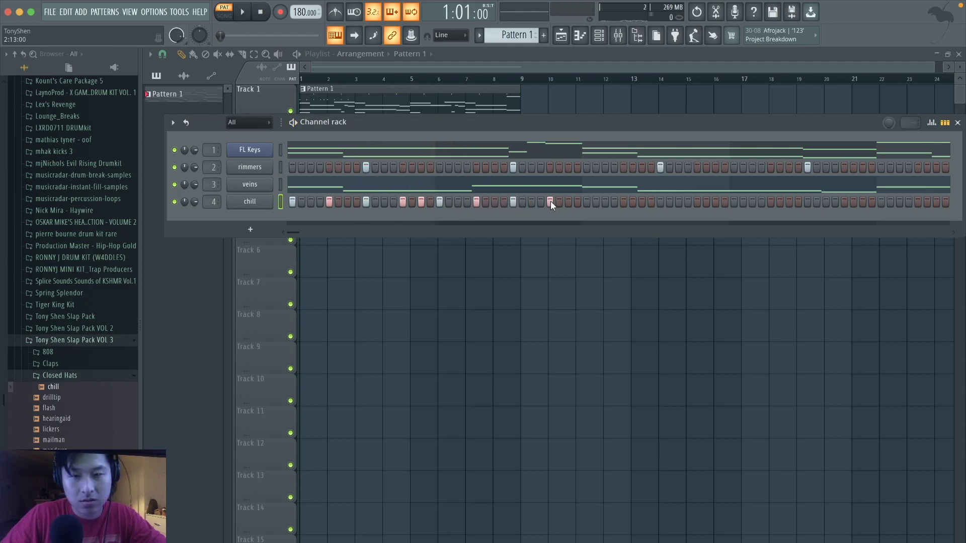
- Continue the chill hats through bar 4 on steps 33, 37, 39, 41, 45, 47, 49, 53, 57 and 61
{"action": "key", "text": "space"}
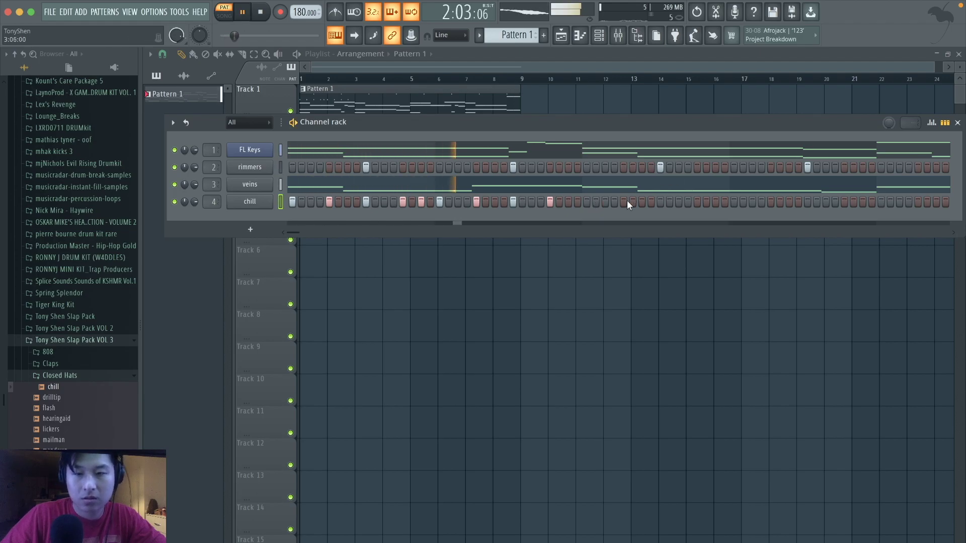
{"action": "left_click", "coordinate": [586, 201]}
{"action": "left_click", "coordinate": [623, 201]}
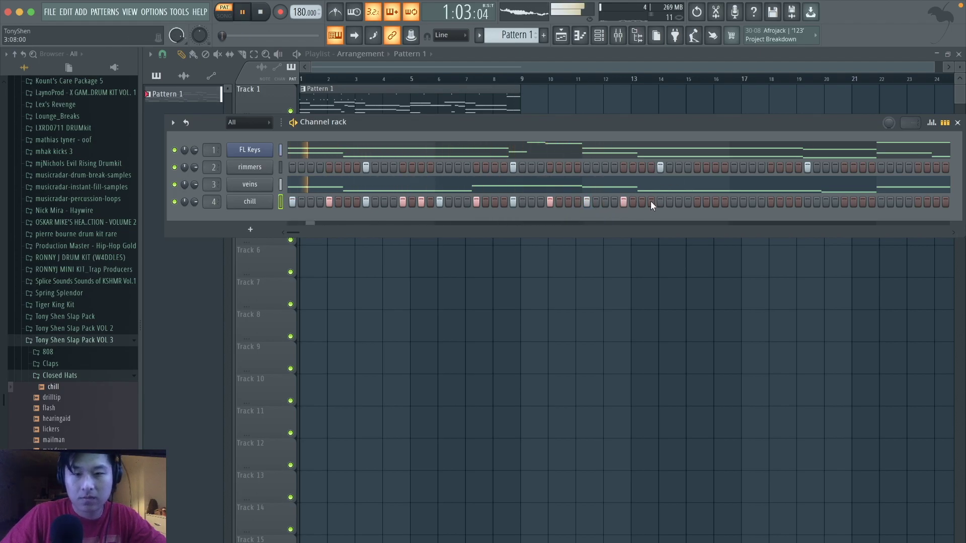
{"action": "left_click", "coordinate": [642, 201]}
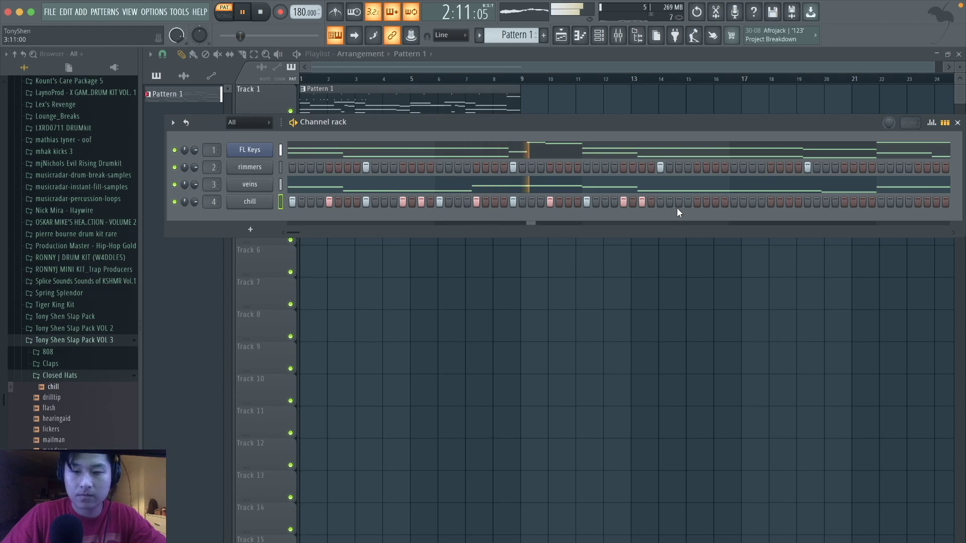
{"action": "key", "text": "space"}
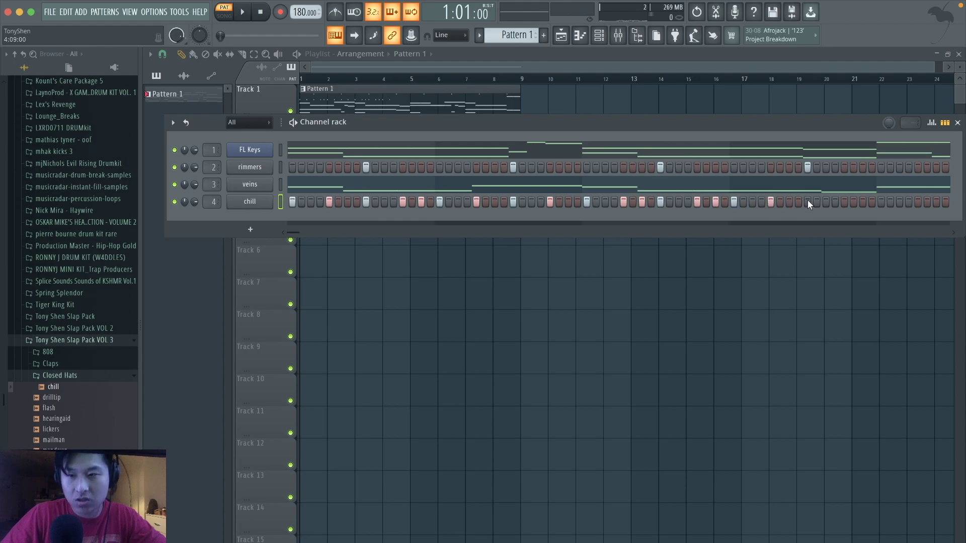
{"action": "left_click", "coordinate": [845, 201]}
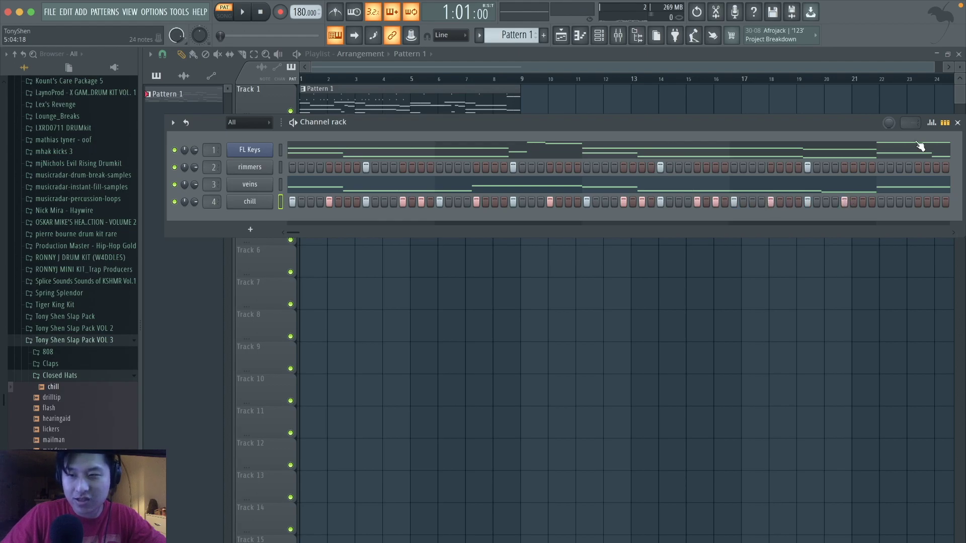
- Open the chill channel in the piano roll and duplicate its first four bars of hats into bars 5 to 8
{"action": "left_click", "coordinate": [948, 126]}
{"action": "left_click", "coordinate": [707, 204]}
{"action": "left_click_drag", "start_coordinate": [638, 278], "coordinate": [186, 141]}
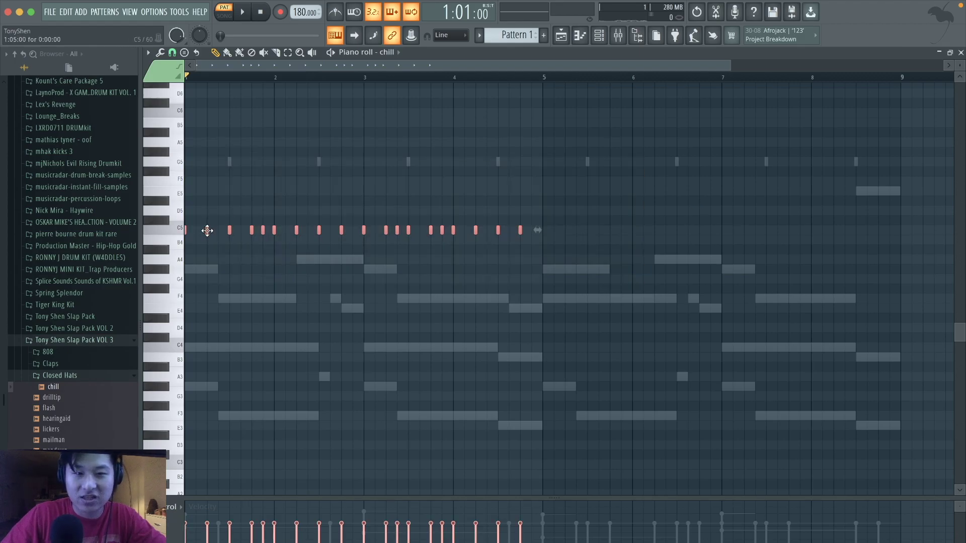
{"action": "key", "text": "ctrl+b"}
{"action": "left_click", "coordinate": [567, 258]}
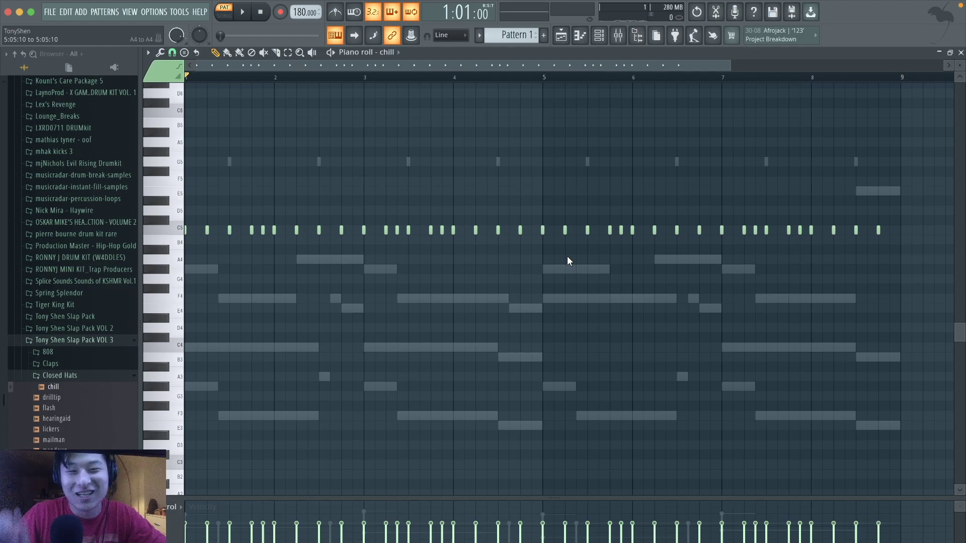
- Raise all the chill hat notes seven semitones from C5 to G5
{"action": "key", "text": "Up"}
{"action": "key", "text": "Up"}
{"action": "key", "text": "Up"}
{"action": "key", "text": "Up"}
{"action": "key", "text": "Up"}
{"action": "key", "text": "Up"}
{"action": "key", "text": "Up"}
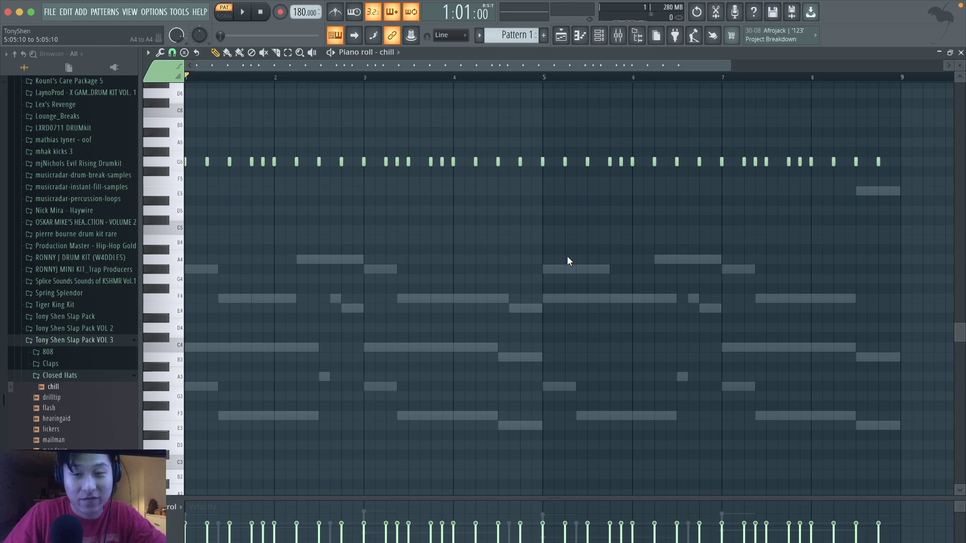
- Play the pattern with the raised hats and try the chill notes two semitones lower
{"action": "key", "text": "space"}
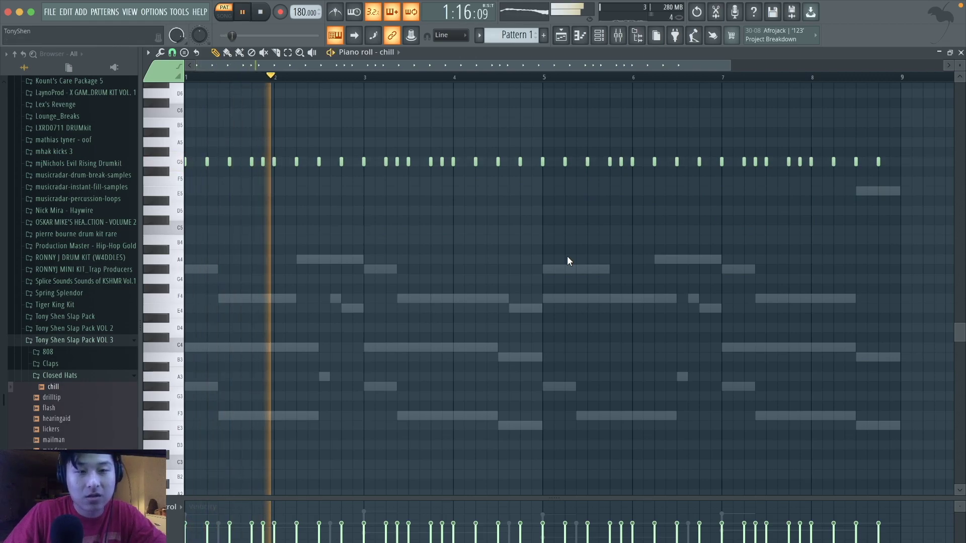
{"action": "key", "text": "space"}
{"action": "key", "text": "Down"}
{"action": "key", "text": "Down"}
{"action": "key", "text": "Up"}
{"action": "key", "text": "Up"}
- Play the pattern with the mixer and channel rack shown, and browse to the Open Hats folder of Tony Shen Slap Pack VOL 3
{"action": "key", "text": "space"}
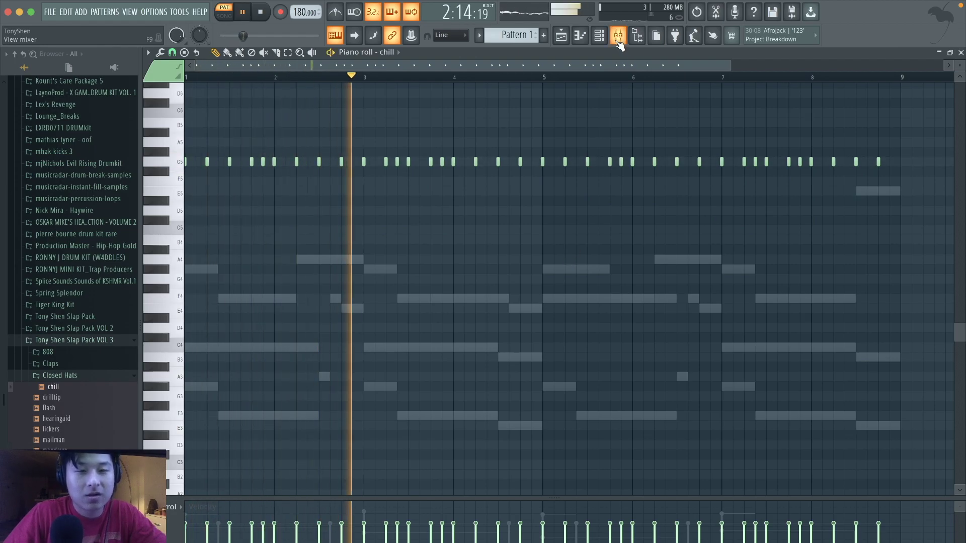
{"action": "left_click", "coordinate": [619, 42]}
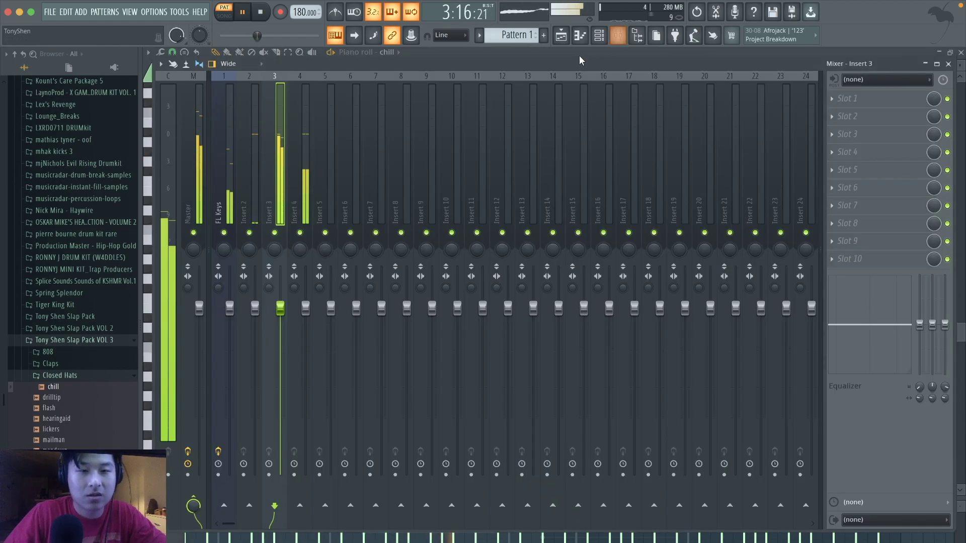
{"action": "left_click", "coordinate": [599, 35]}
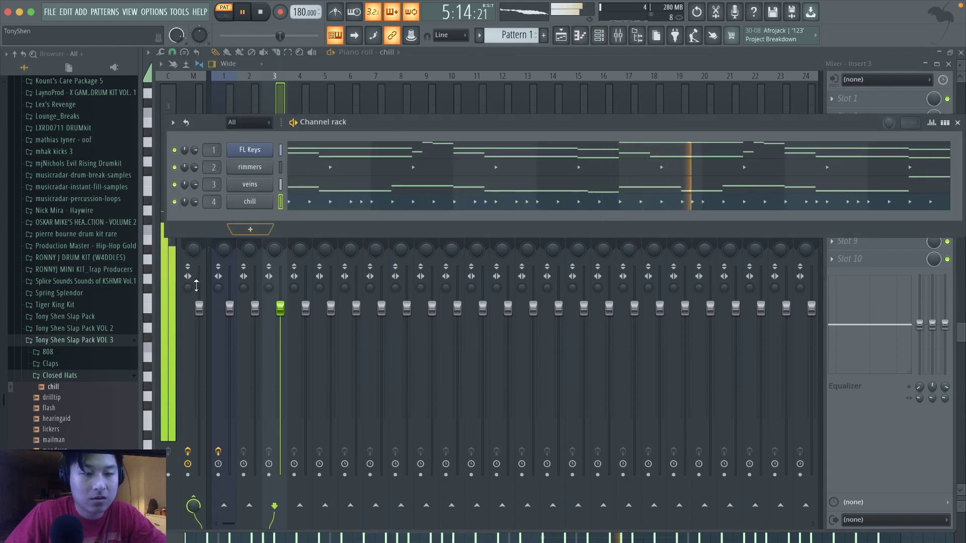
{"action": "left_click", "coordinate": [78, 376]}
{"action": "left_click", "coordinate": [79, 399]}
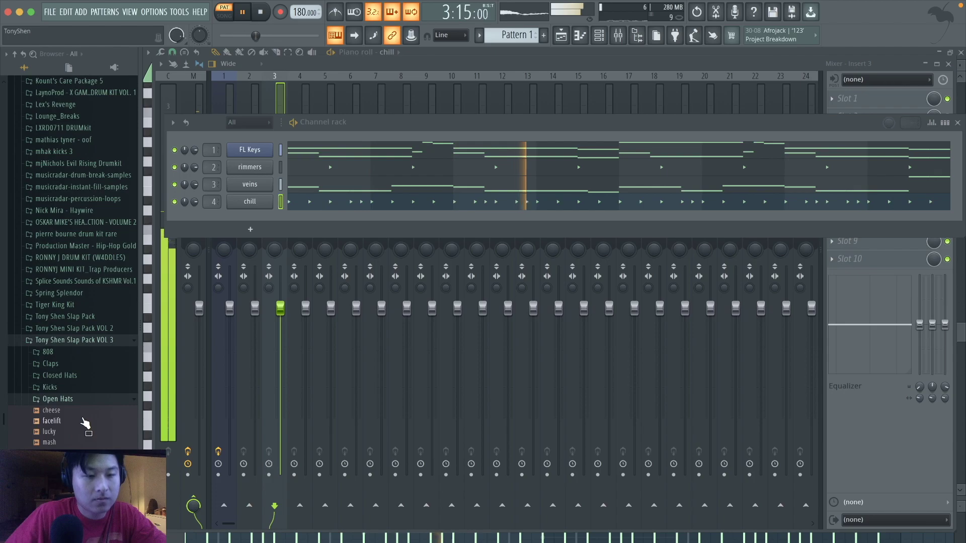
{"action": "key", "text": "space"}
- Remove the hold from the veins volume envelope and set its decay time to 46% while auditioning the 808
{"action": "left_click", "coordinate": [251, 185]}
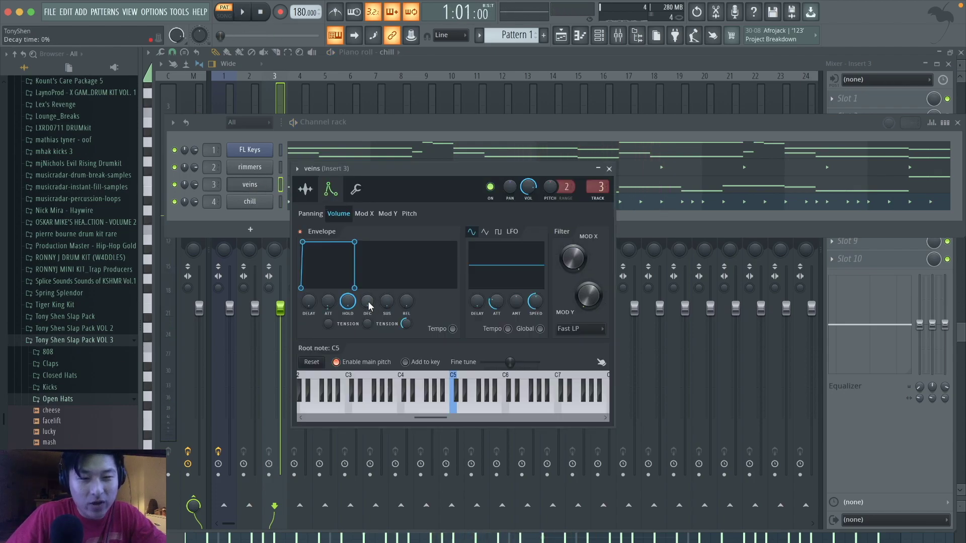
{"action": "key", "text": "z"}
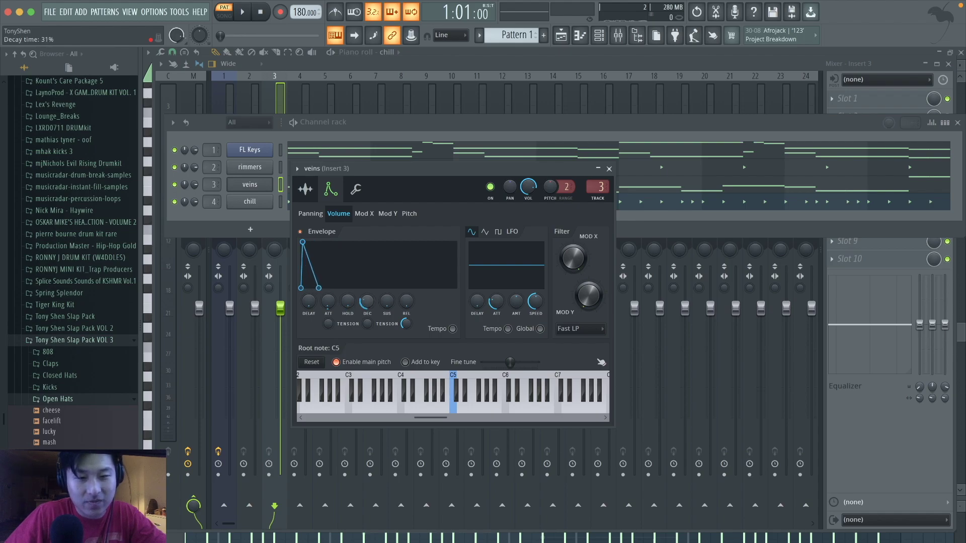
{"action": "key", "text": "space"}
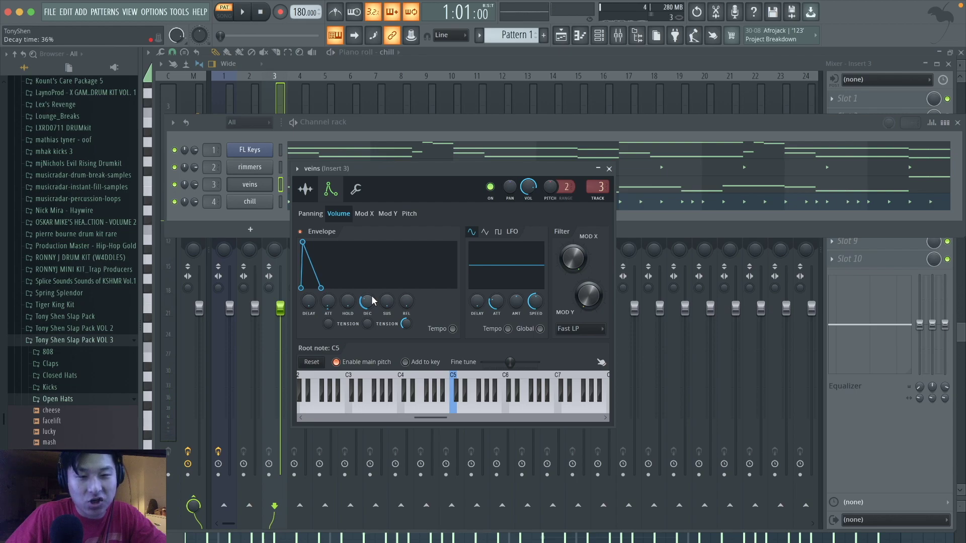
{"action": "key", "text": "space"}
{"action": "scroll", "coordinate": [372, 301], "scroll_direction": "down", "scroll_amount": 4}
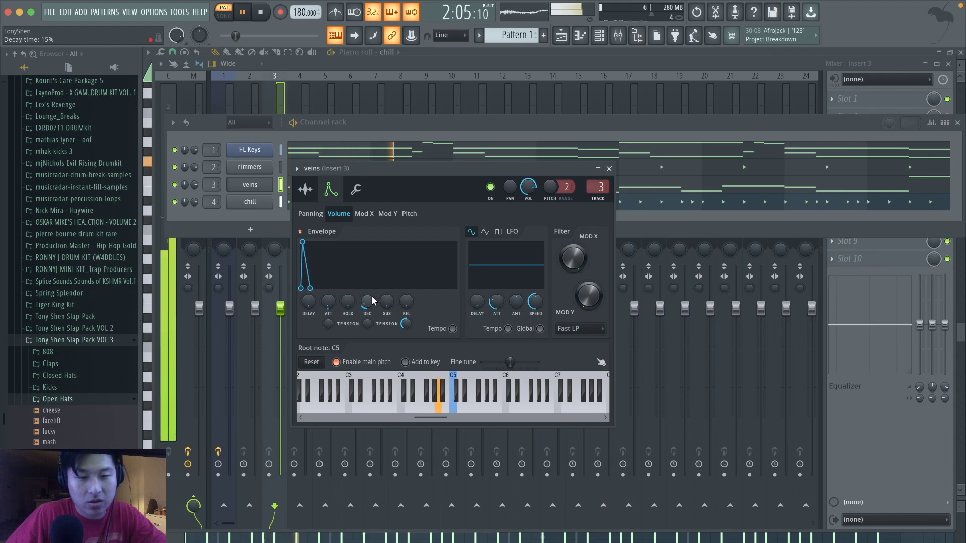
{"action": "scroll", "coordinate": [371, 301], "scroll_direction": "up", "scroll_amount": 3}
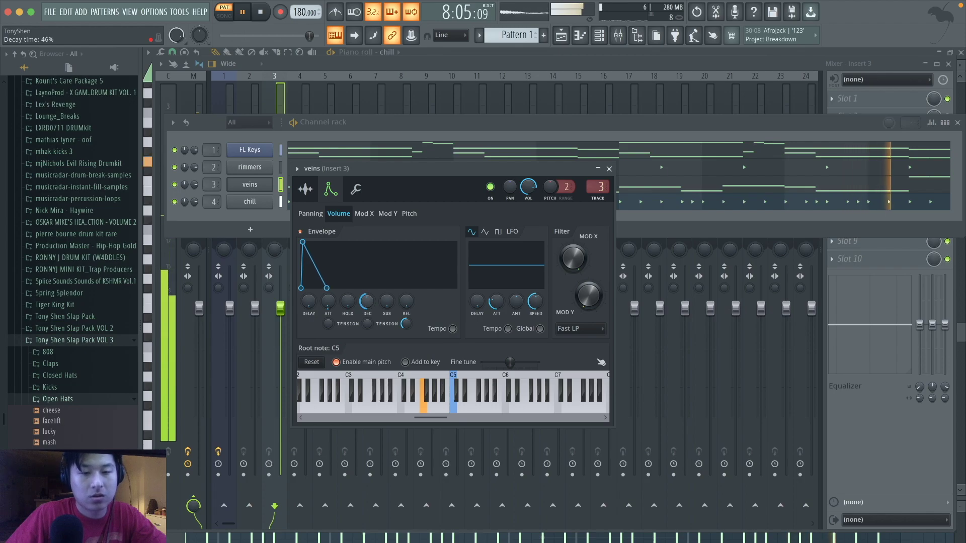
{"action": "left_click", "coordinate": [609, 168]}
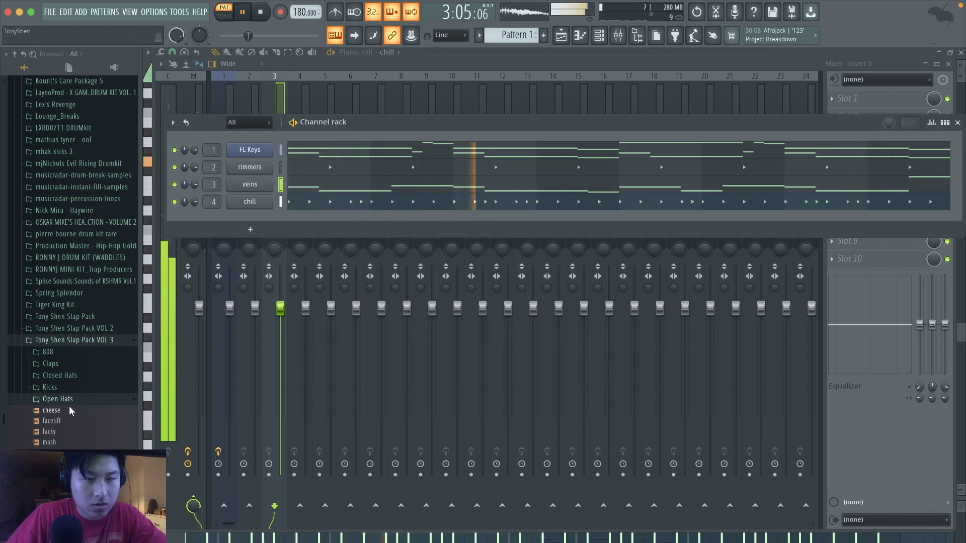
- Stop playback, preview the open hat samples, and add mash to the channel rack as a new channel below chill
{"action": "key", "text": "space"}
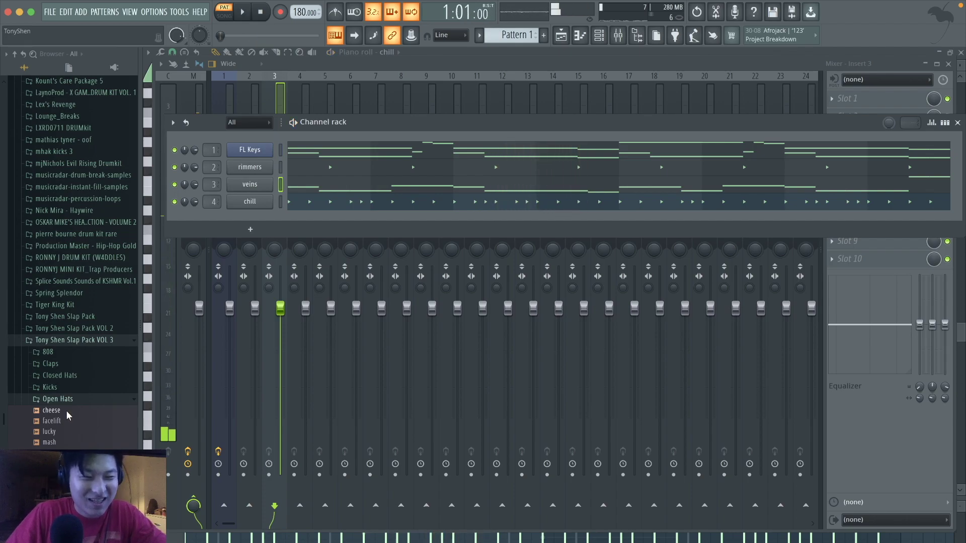
{"action": "left_click", "coordinate": [65, 419]}
{"action": "left_click", "coordinate": [60, 413]}
{"action": "left_click", "coordinate": [60, 430]}
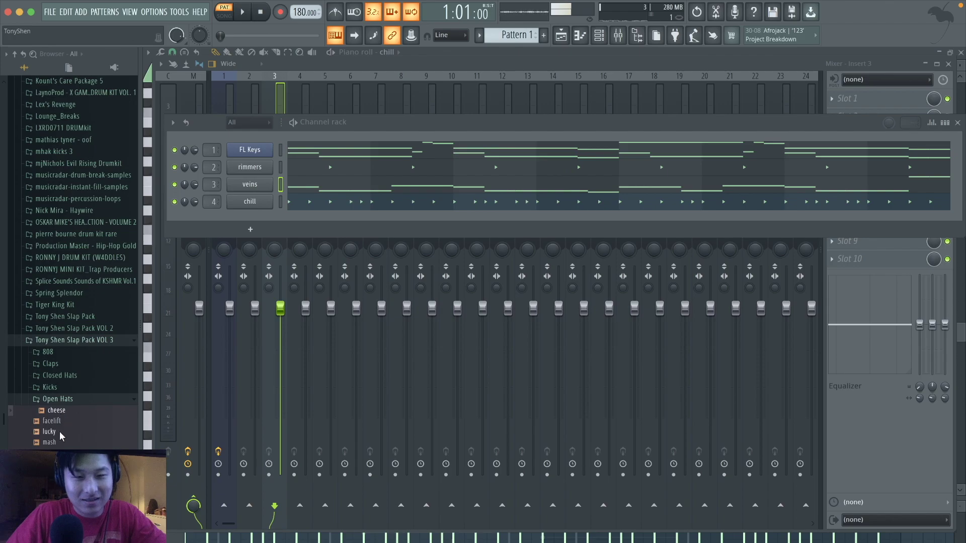
{"action": "left_click", "coordinate": [55, 442]}
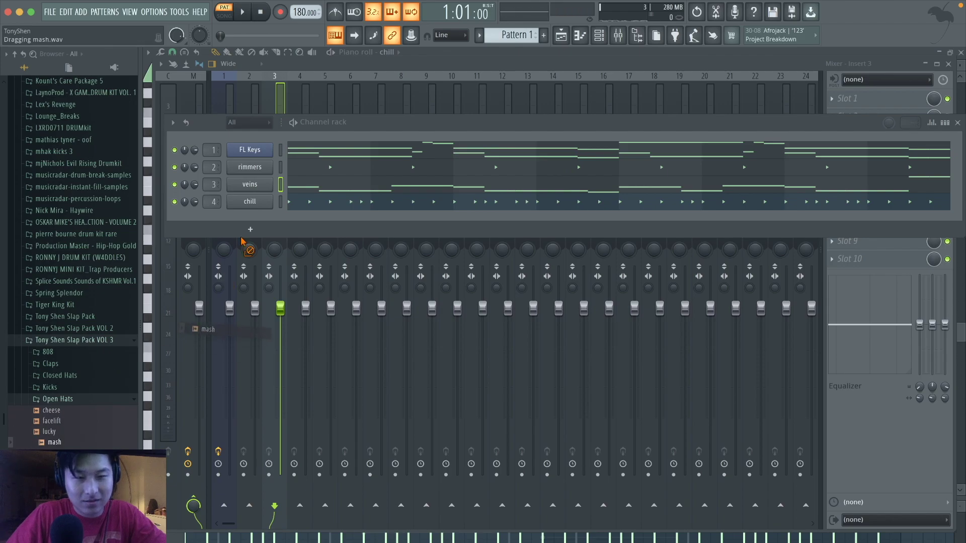
{"action": "left_click_drag", "start_coordinate": [255, 216], "coordinate": [249, 217]}
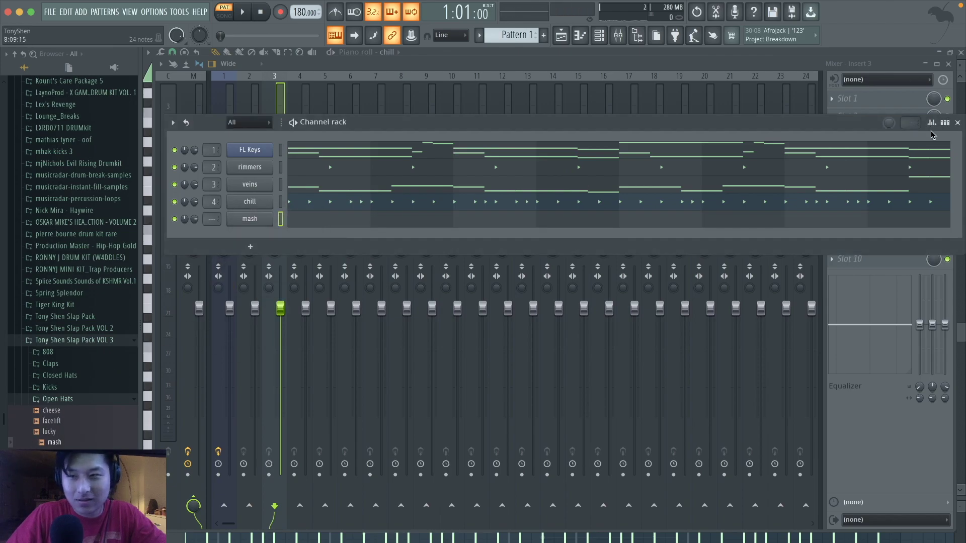
- Place mash open hats on steps 1, 21 and 33 during playback, and open the channel in the piano roll
{"action": "left_click", "coordinate": [944, 123]}
{"action": "key", "text": "space"}
{"action": "left_click", "coordinate": [475, 218]}
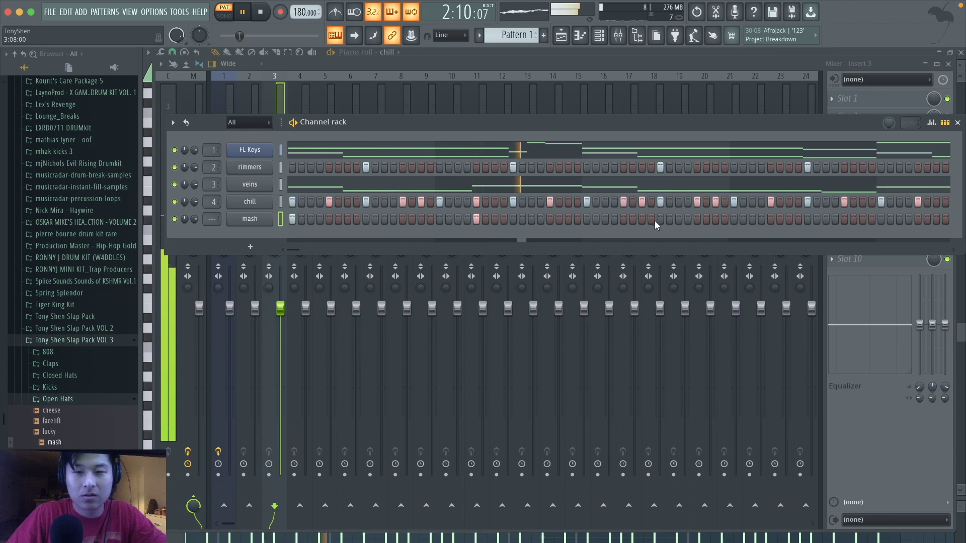
{"action": "left_click", "coordinate": [587, 219]}
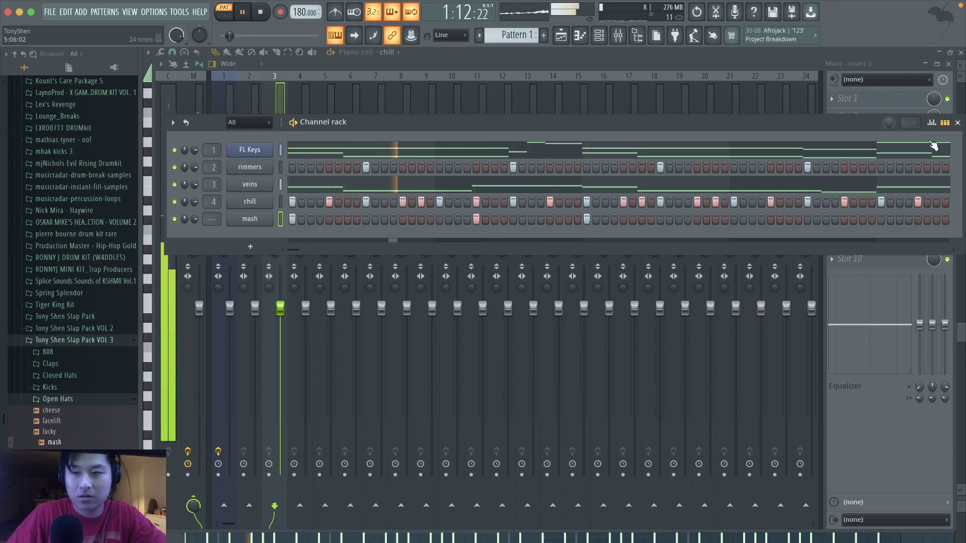
{"action": "key", "text": "F7"}
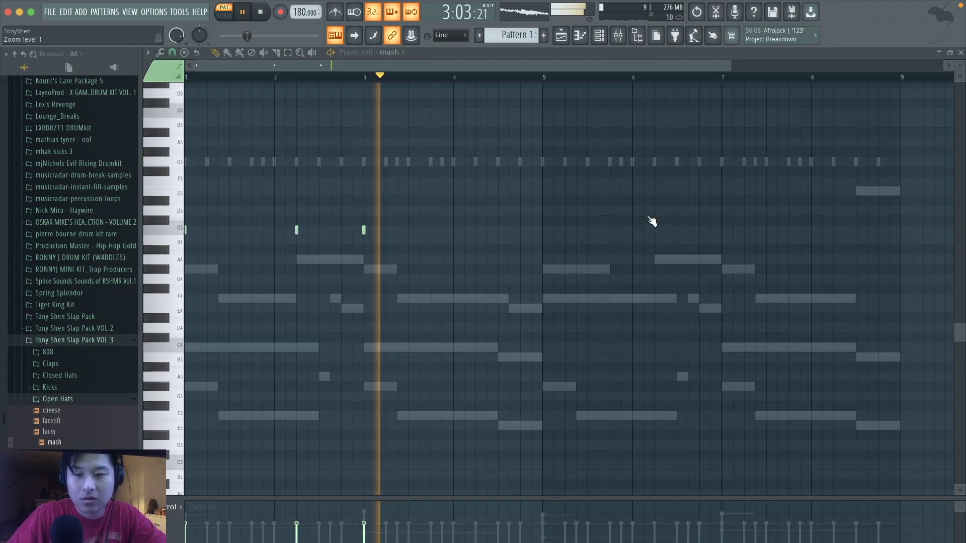
- Duplicate the three mash notes from bars 1–3 into bars 5–7, and restart playback
{"action": "left_click_drag", "start_coordinate": [442, 273], "coordinate": [186, 187]}
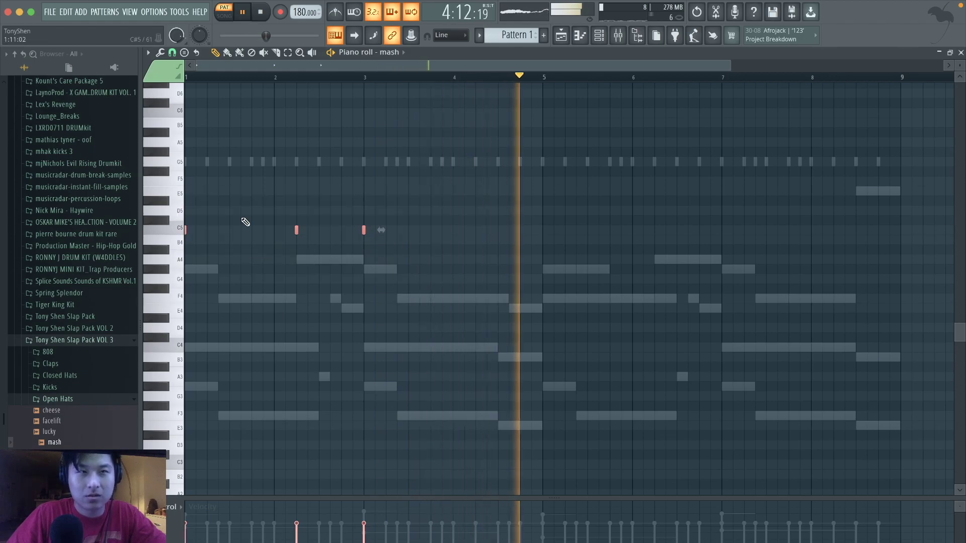
{"action": "key", "text": "space"}
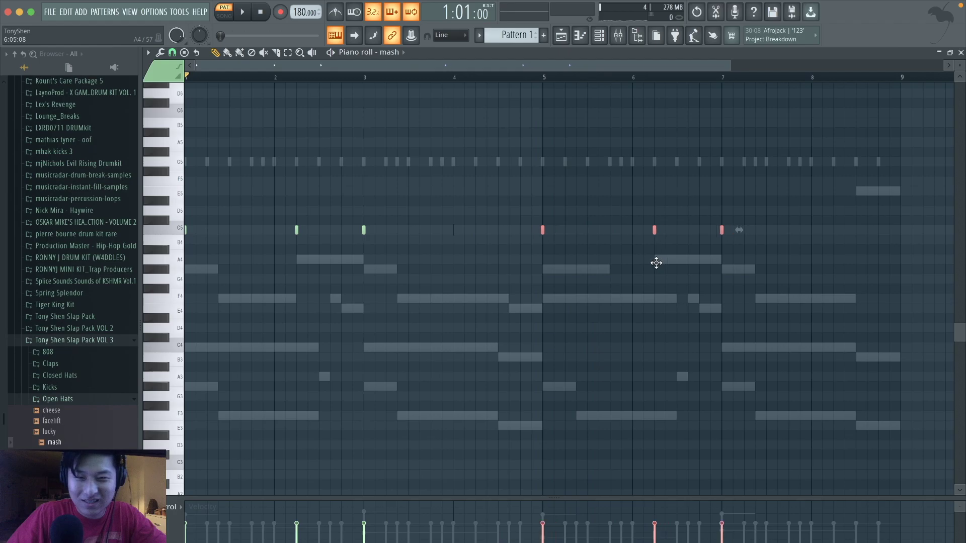
{"action": "key", "text": "space"}
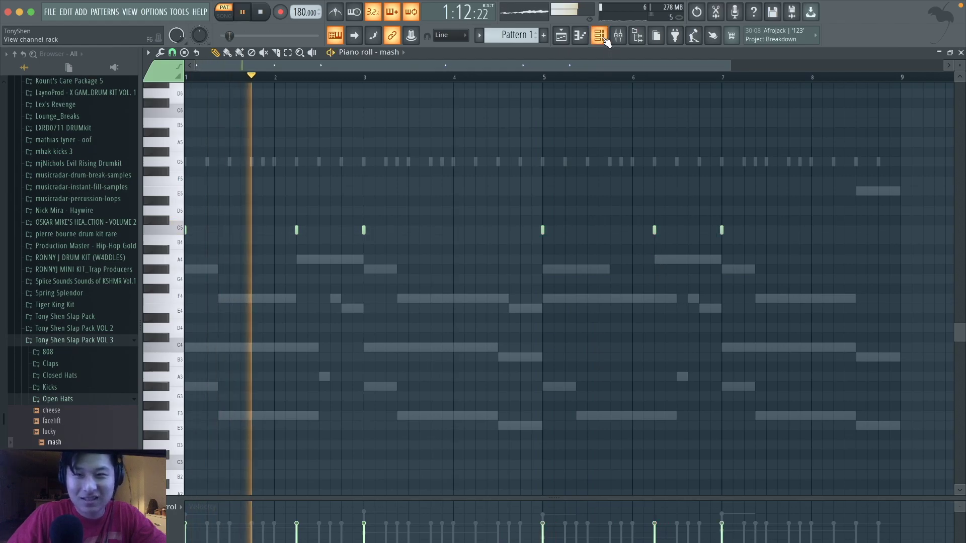
- Show the channel rack, stop playback, and add jammers from the Kicks folder as a new channel below mash
{"action": "left_click", "coordinate": [599, 35]}
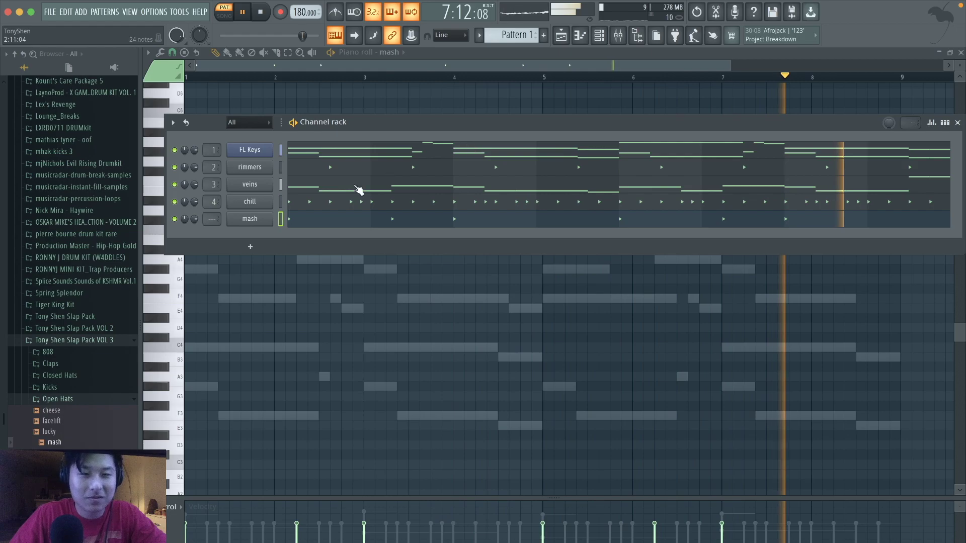
{"action": "left_click", "coordinate": [50, 386]}
{"action": "key", "text": "space"}
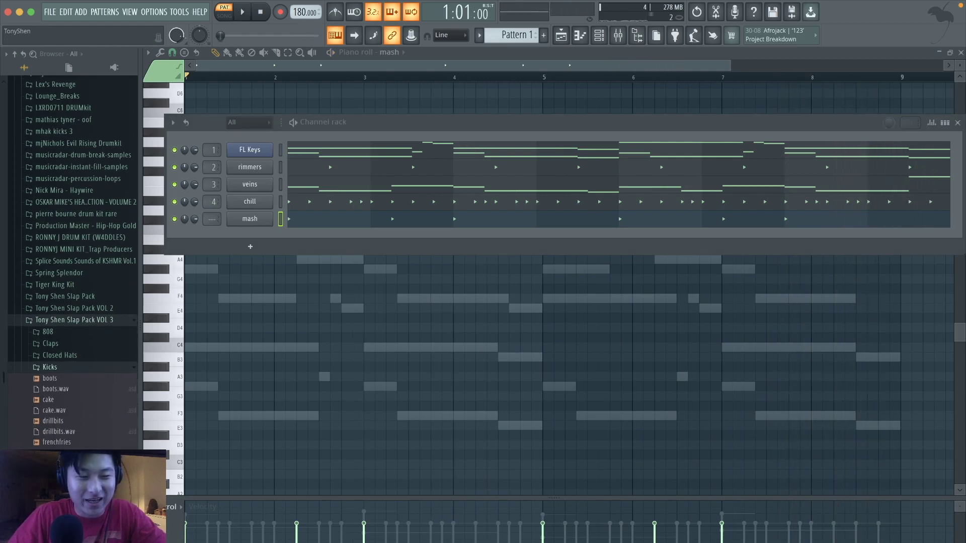
{"action": "left_click_drag", "start_coordinate": [179, 376], "coordinate": [217, 293]}
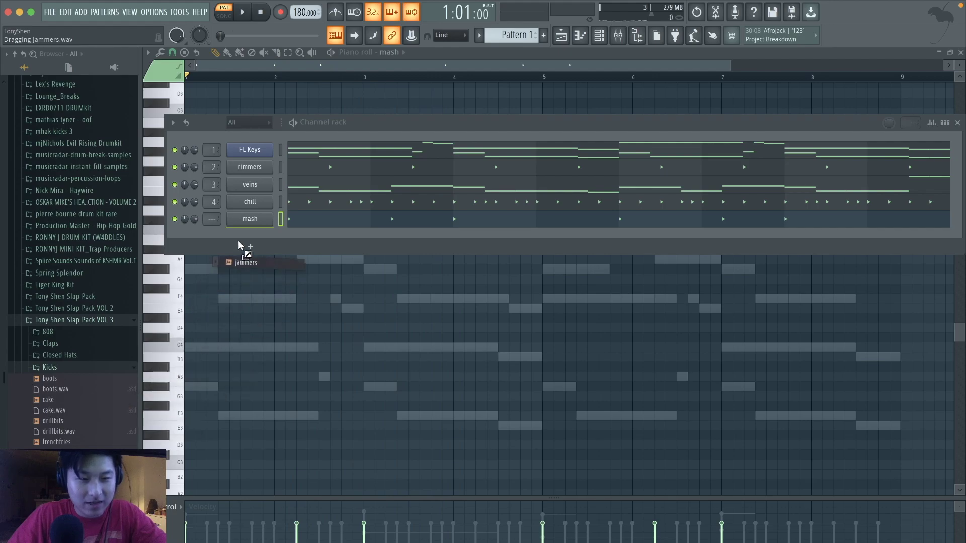
{"action": "left_click_drag", "start_coordinate": [240, 244], "coordinate": [247, 249]}
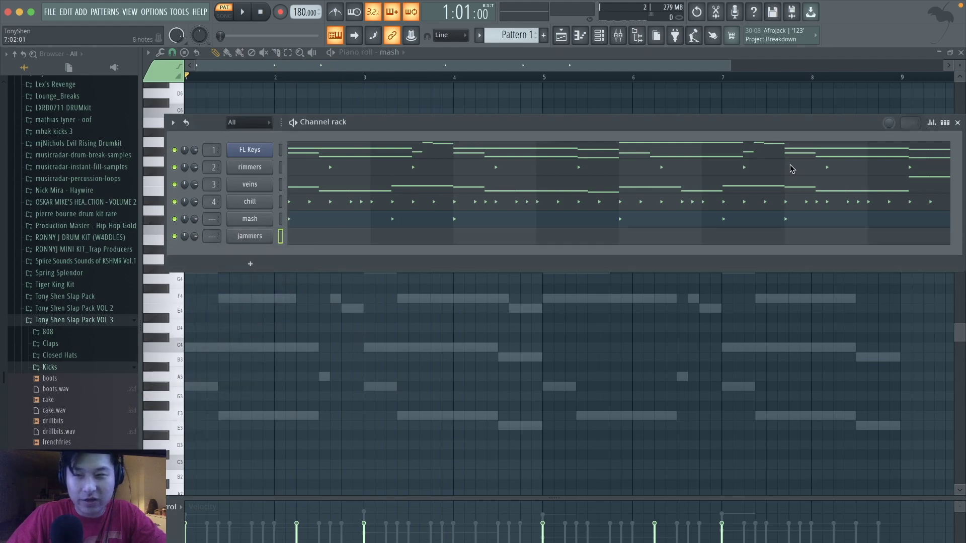
- Switch the channel rack to the step sequencer and place jammers kicks on steps 1, 21 and 33 with playback running
{"action": "left_click", "coordinate": [945, 123]}
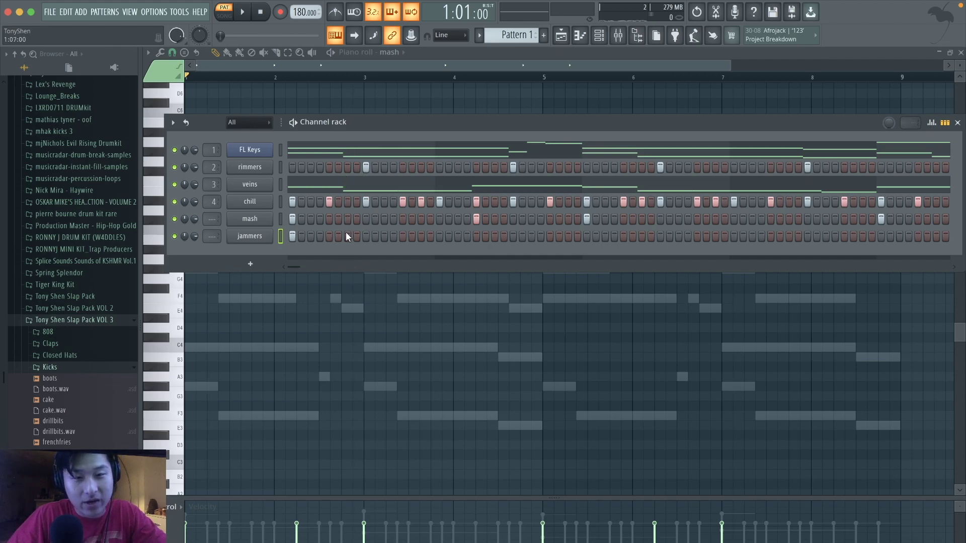
{"action": "key", "text": "space"}
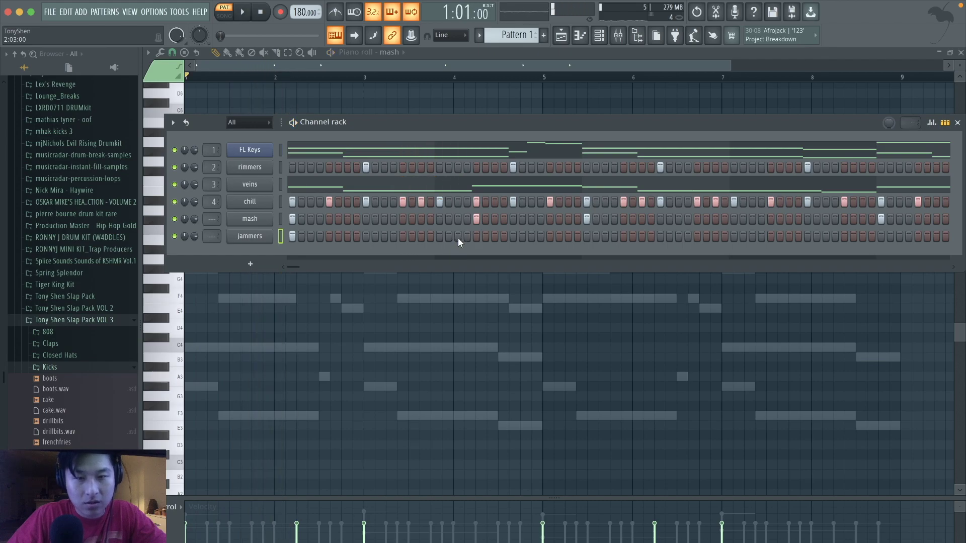
{"action": "left_click", "coordinate": [476, 236]}
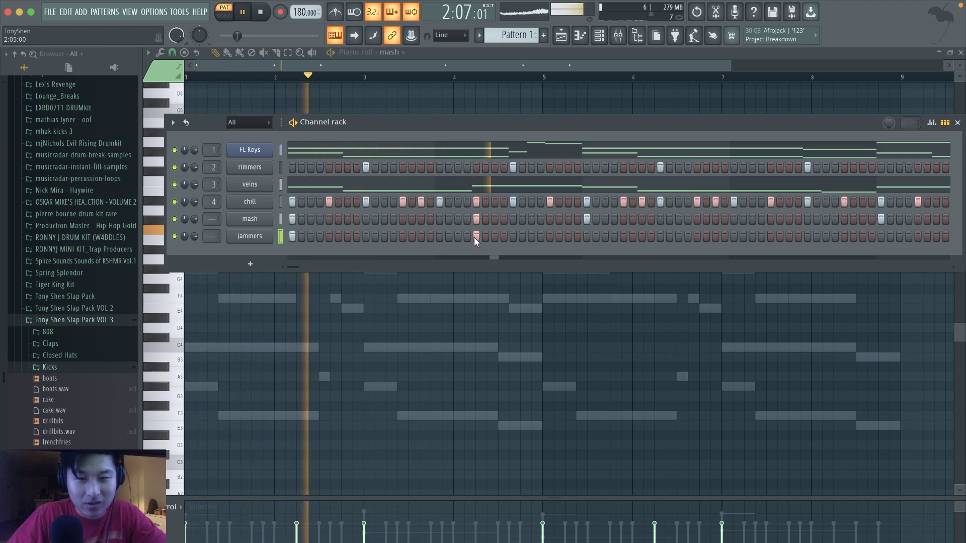
{"action": "left_click", "coordinate": [586, 237]}
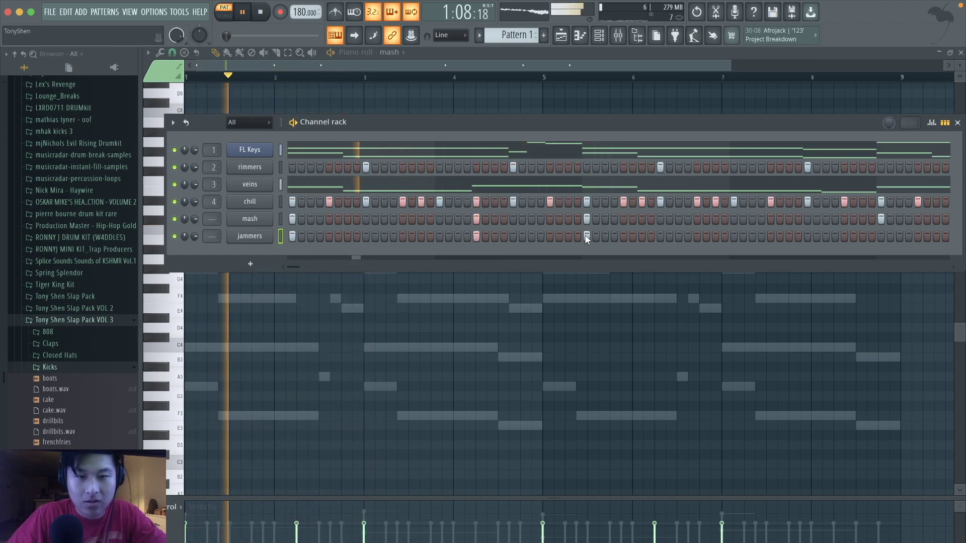
- Place further jammers kicks on steps 39 and 65 while auditioning the pattern
{"action": "key", "text": "space"}
{"action": "key", "text": "space"}
{"action": "key", "text": "space"}
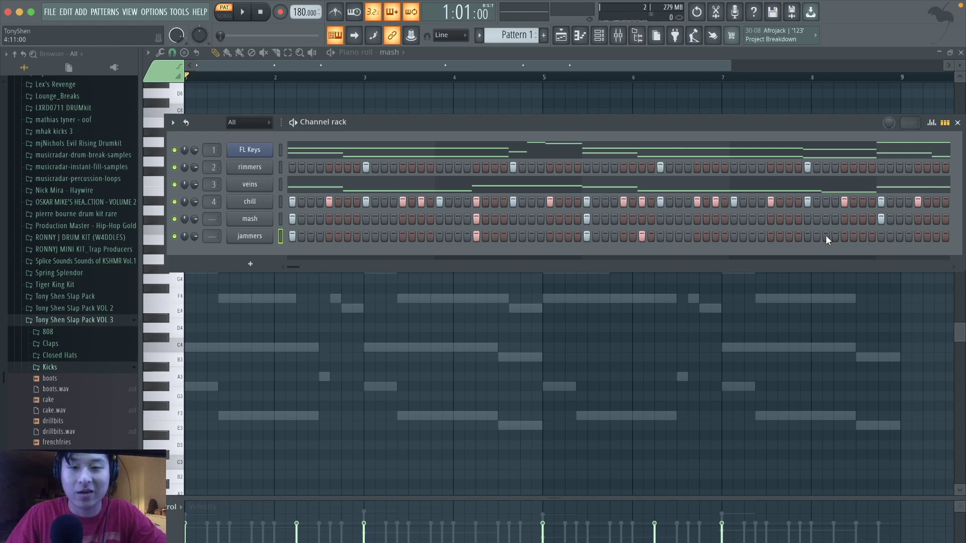
{"action": "key", "text": "space"}
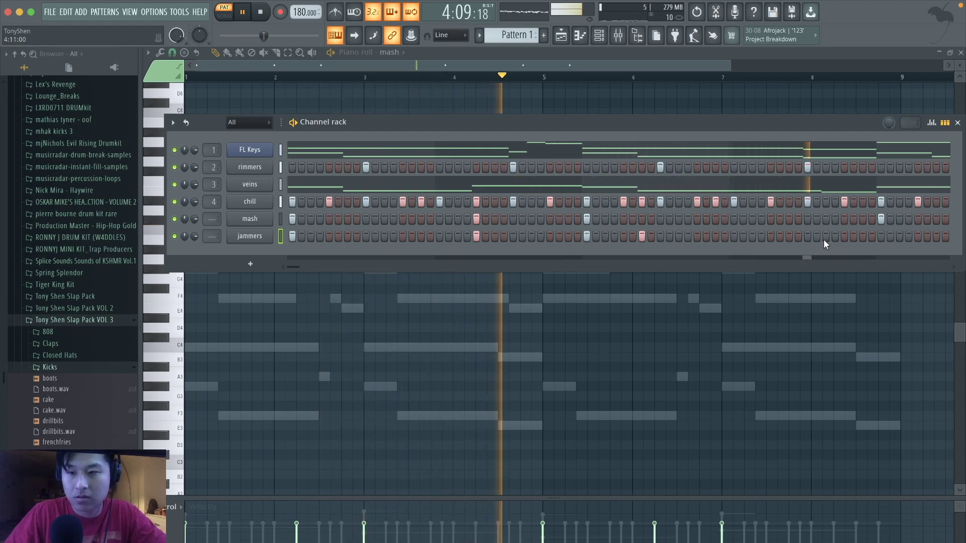
{"action": "key", "text": "space"}
{"action": "left_click", "coordinate": [883, 236]}
{"action": "key", "text": "space"}
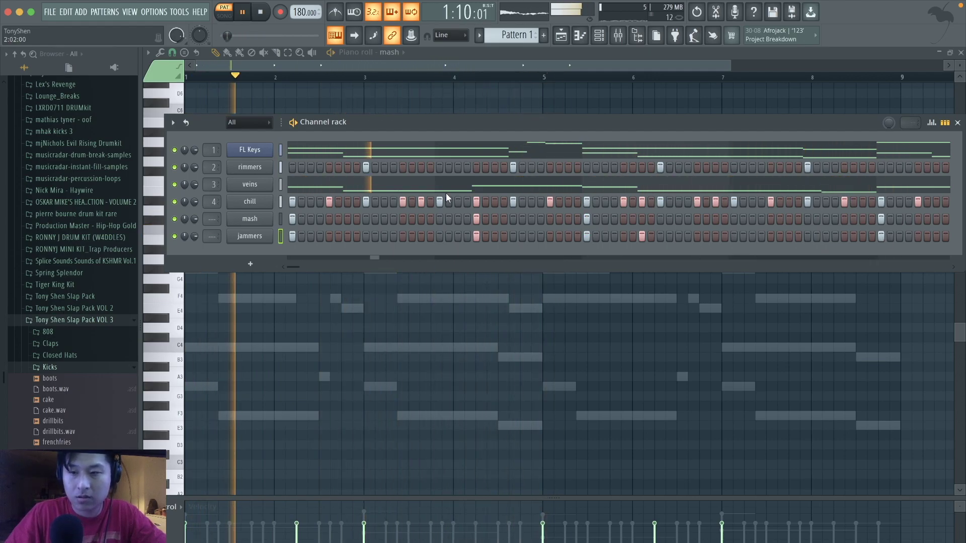
- Place jammers kicks on steps 77, 85, 97, 103, 121 and 125 during playback, and stop the pattern
{"action": "left_click_drag", "start_coordinate": [300, 267], "coordinate": [335, 267]}
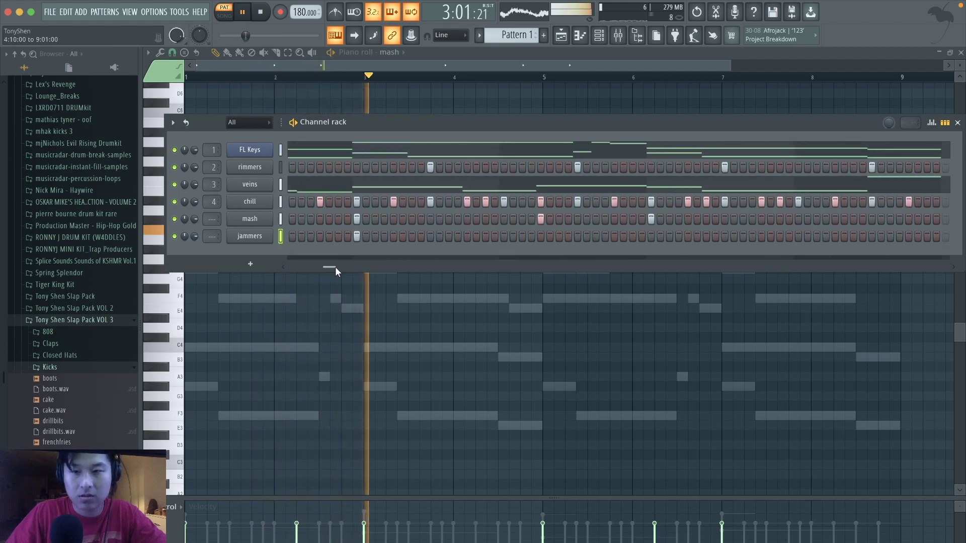
{"action": "left_click", "coordinate": [467, 236]}
{"action": "left_click", "coordinate": [541, 236]}
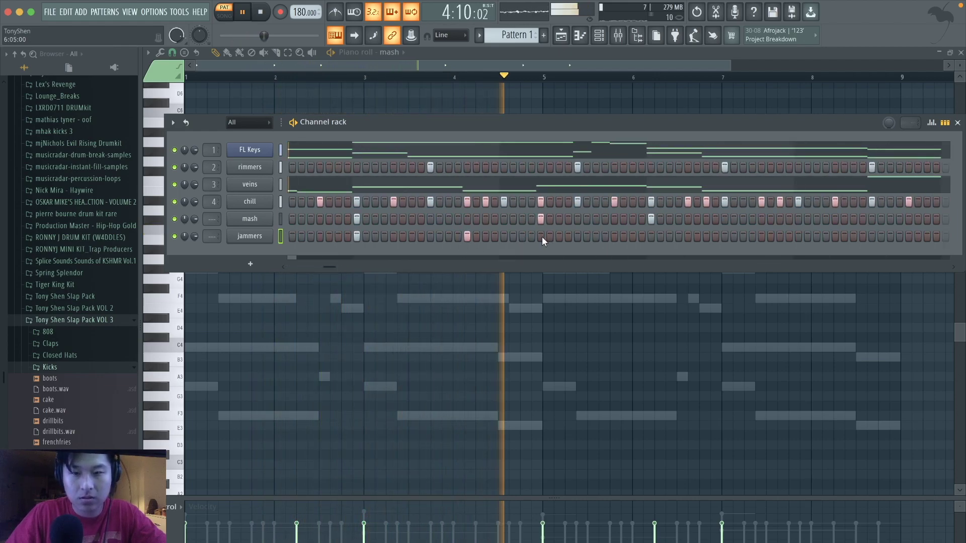
{"action": "left_click", "coordinate": [651, 235]}
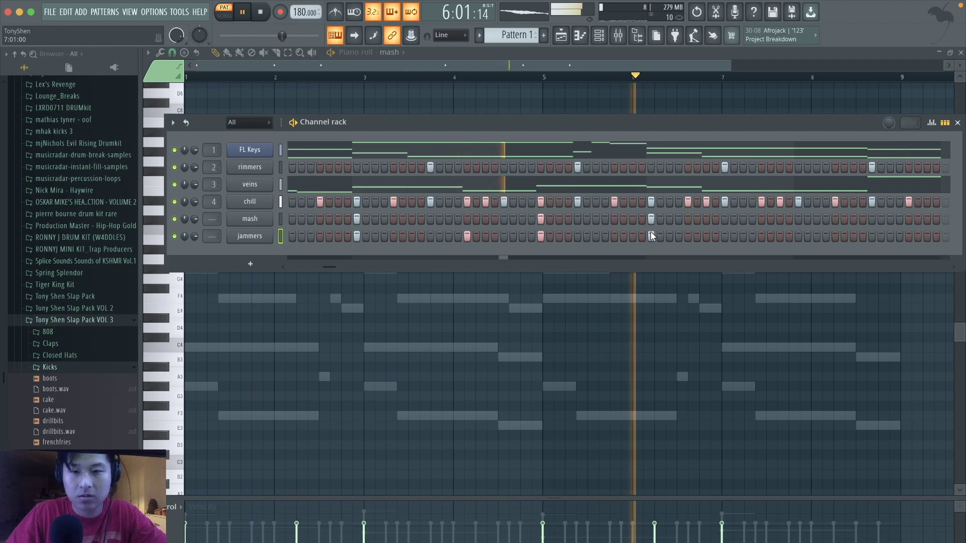
{"action": "left_click", "coordinate": [706, 236]}
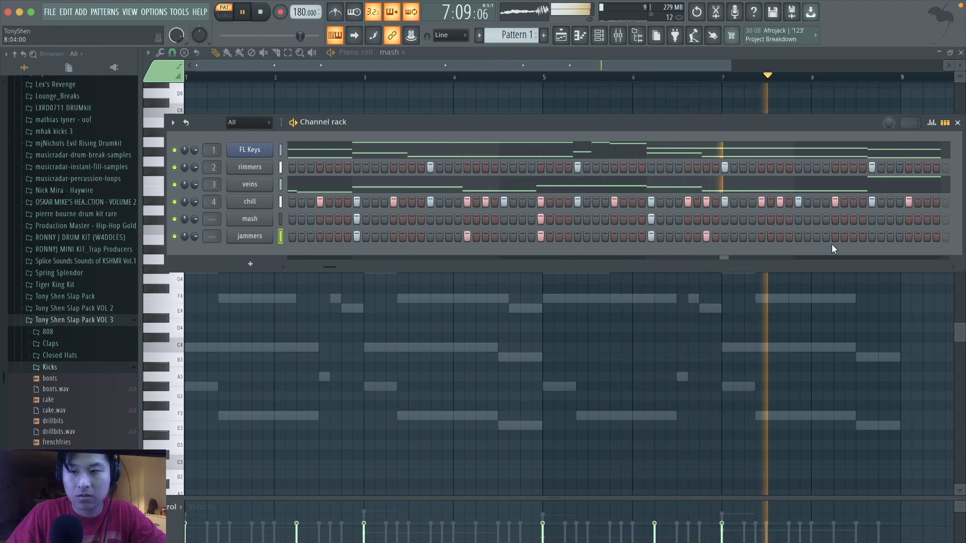
{"action": "left_click", "coordinate": [872, 236]}
{"action": "key", "text": "space"}
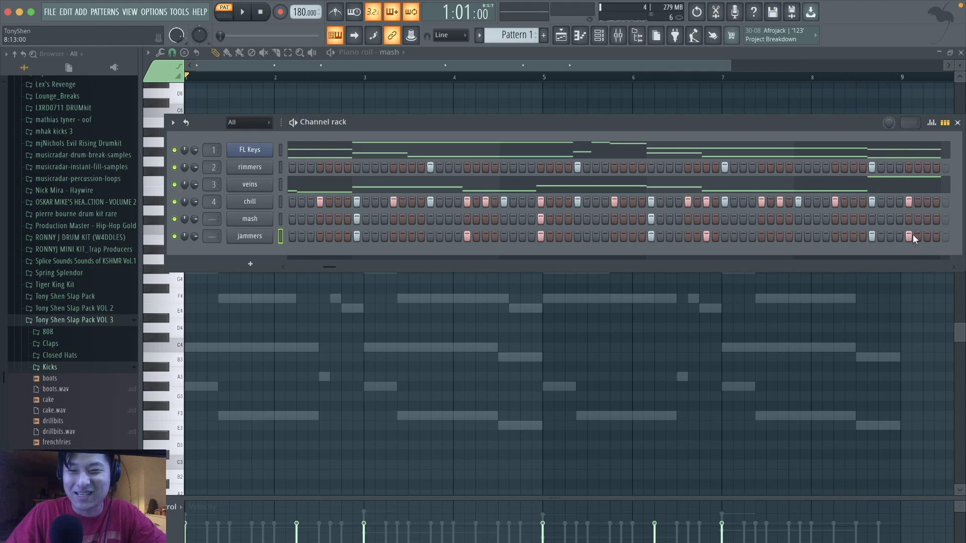
- Audition the pattern briefly, add mash open hats on steps 121 and 125, and play it again
{"action": "key", "text": "space"}
{"action": "key", "text": "space"}
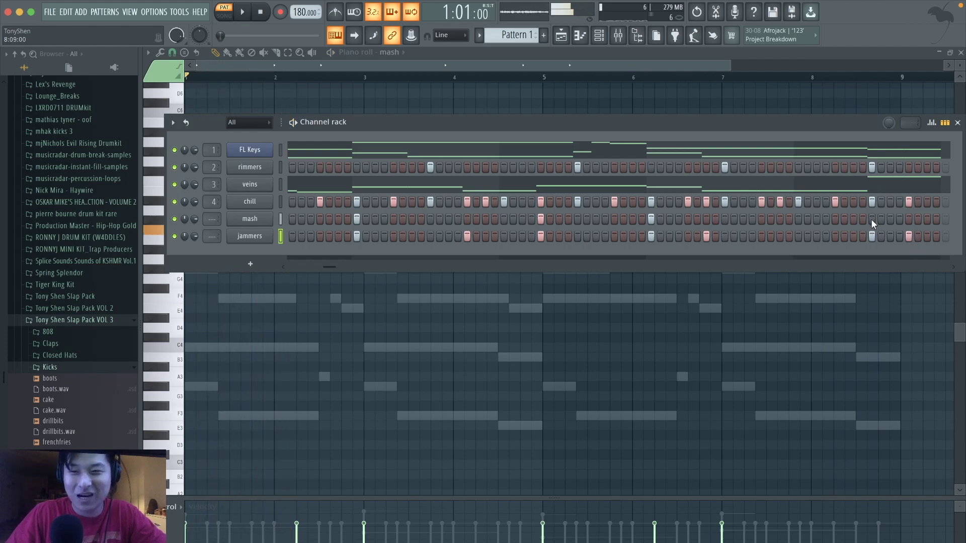
{"action": "left_click", "coordinate": [909, 219]}
{"action": "key", "text": "space"}
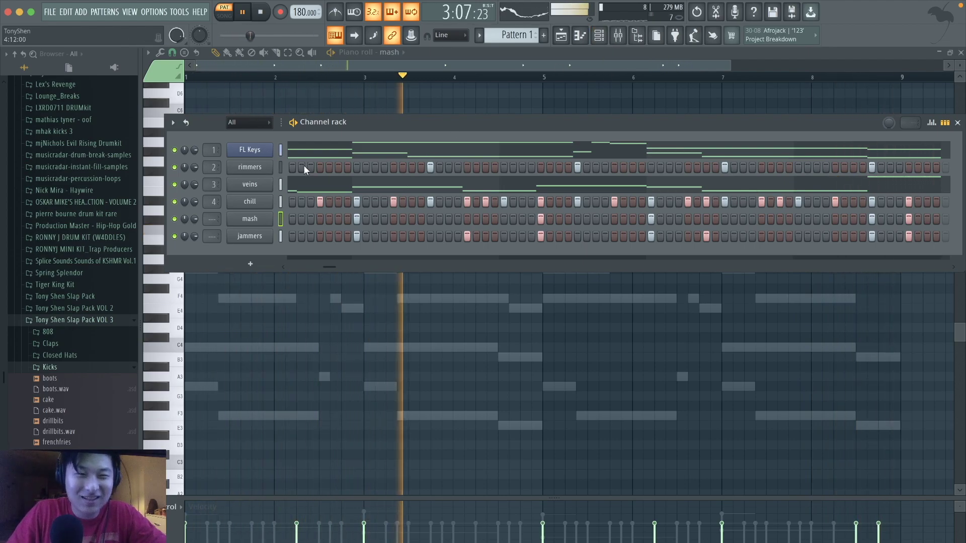
- Stop playback and route the channels from rimmers to jammers to consecutive mixer tracks starting at Insert 2
{"action": "key", "text": "space"}
{"action": "key", "text": "F9"}
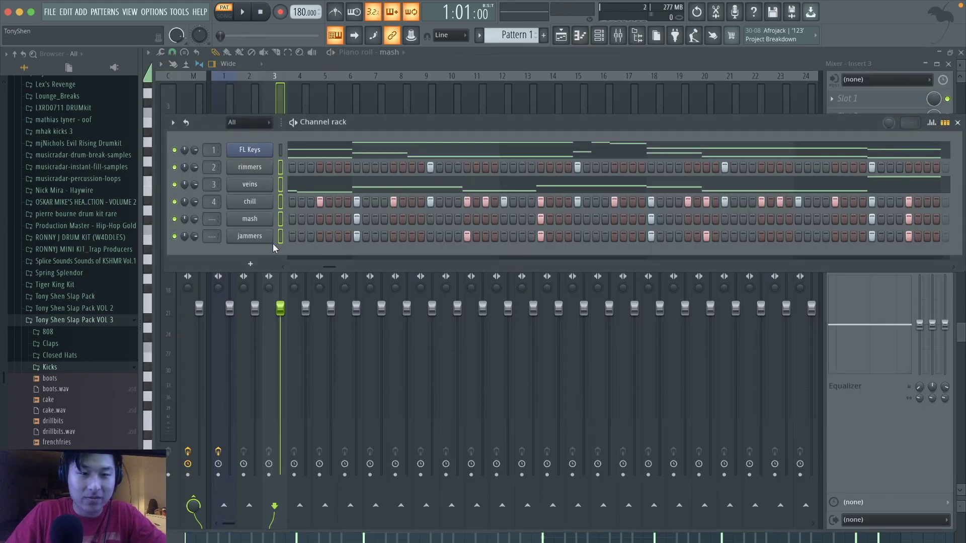
{"action": "left_click", "coordinate": [255, 104]}
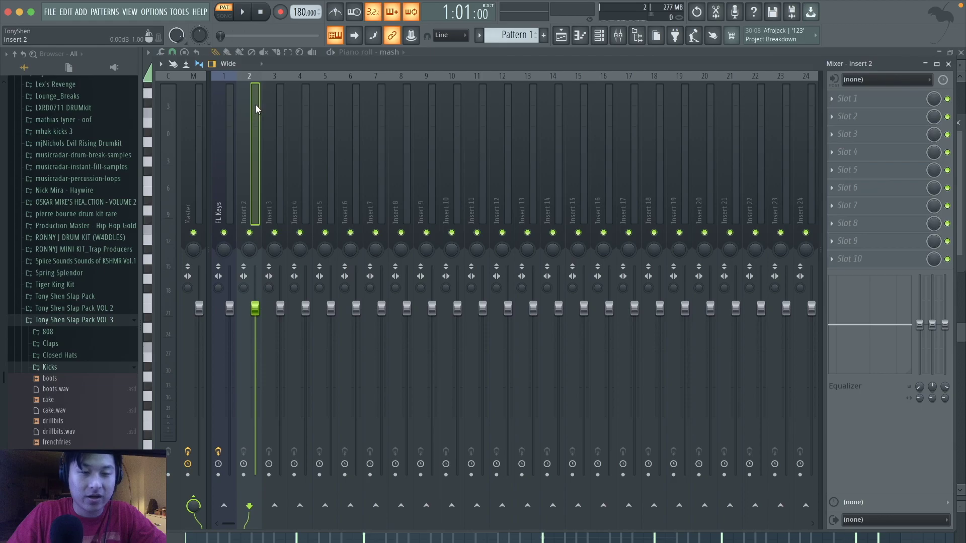
{"action": "key", "text": "ctrl+l"}
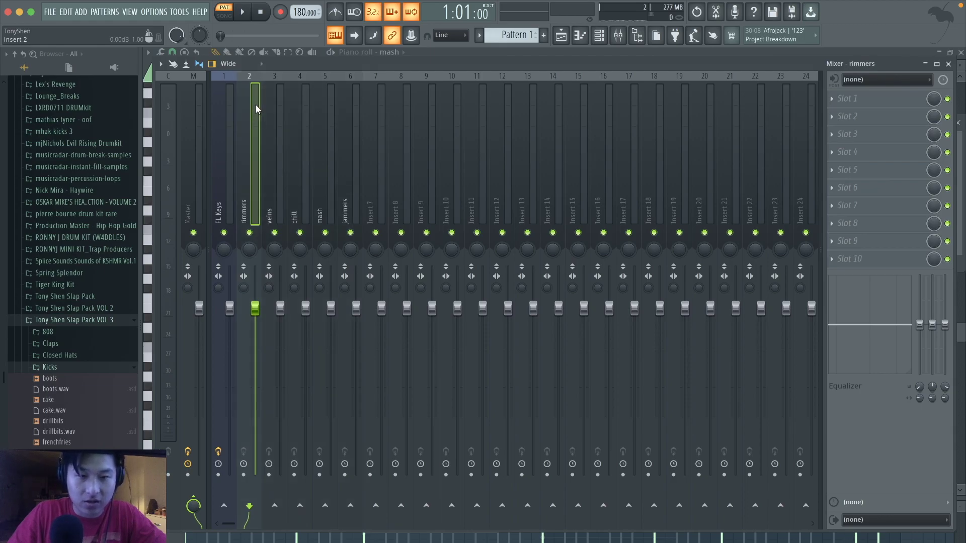
- Lower the chill mixer track's volume to 63% (-8.9 dB) while playing the pattern
{"action": "key", "text": "space"}
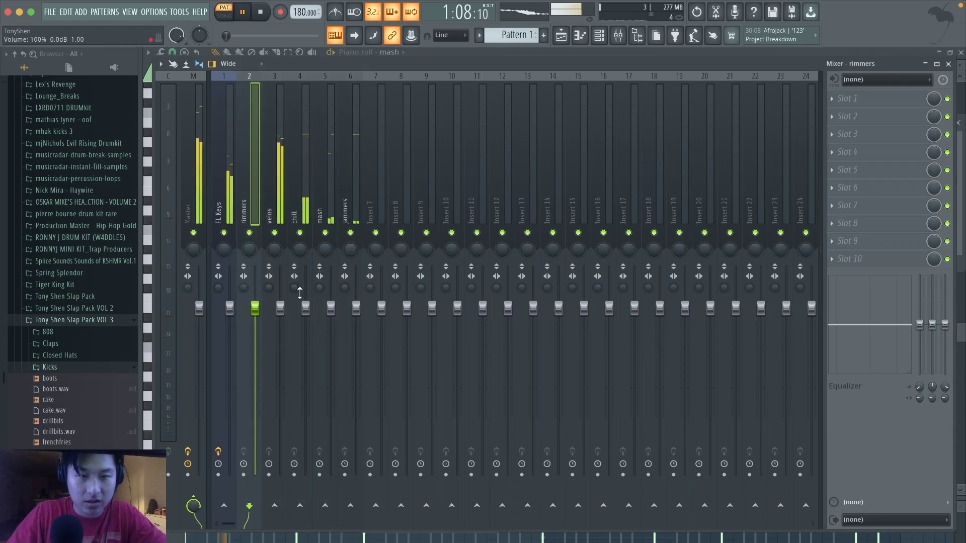
{"action": "left_click_drag", "start_coordinate": [305, 305], "coordinate": [306, 336]}
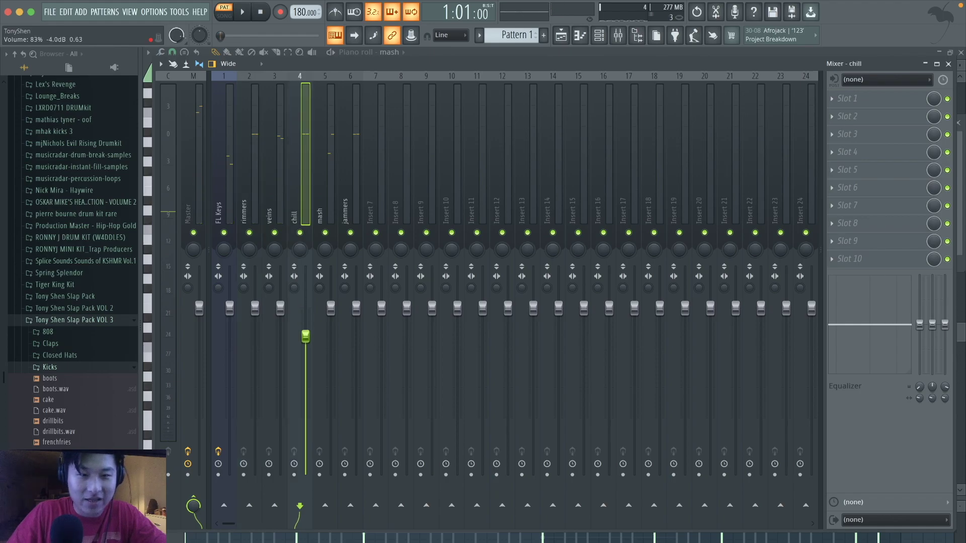
{"action": "key", "text": "space"}
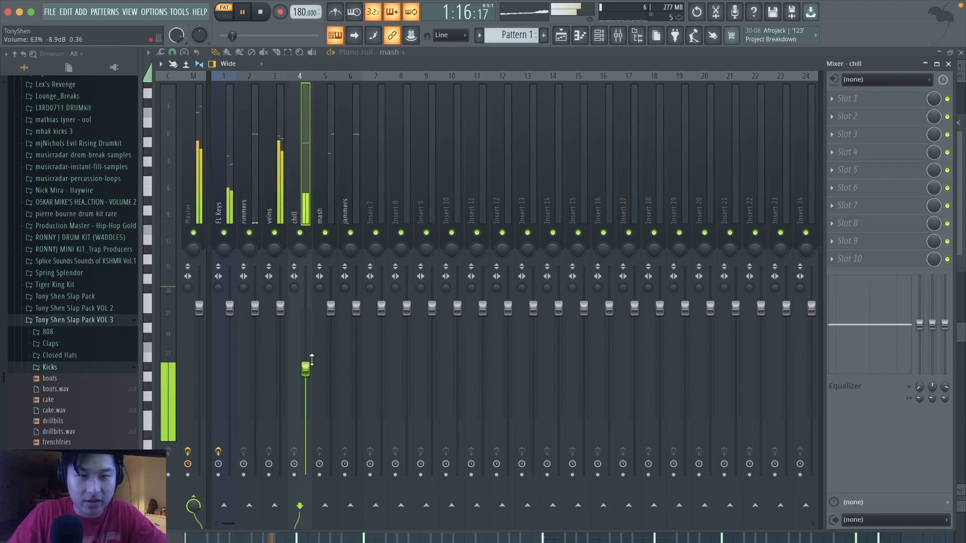
{"action": "key", "text": "space"}
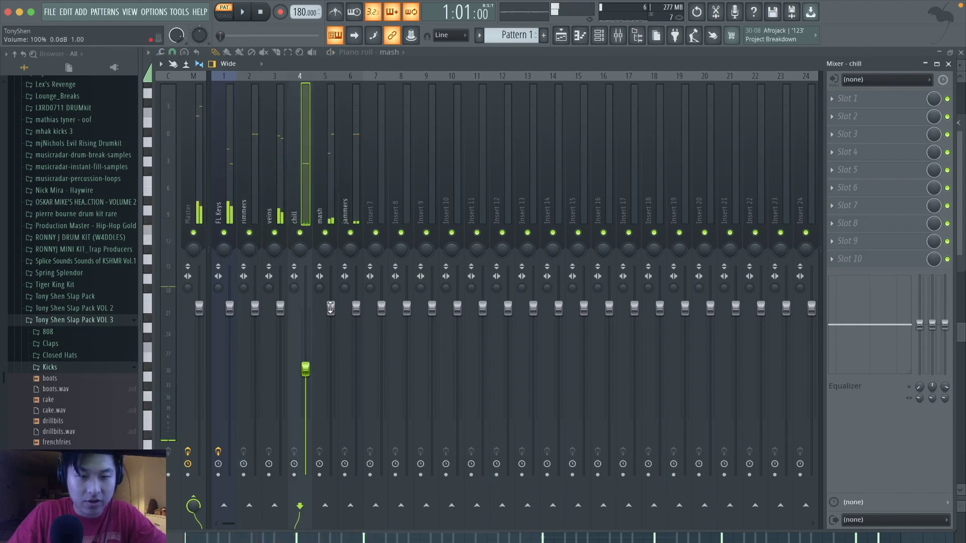
- Lower the mash fader level with chill's, rimmers slightly, and FL Keys a little more during playback
{"action": "left_click_drag", "start_coordinate": [330, 307], "coordinate": [330, 341]}
{"action": "key", "text": "space"}
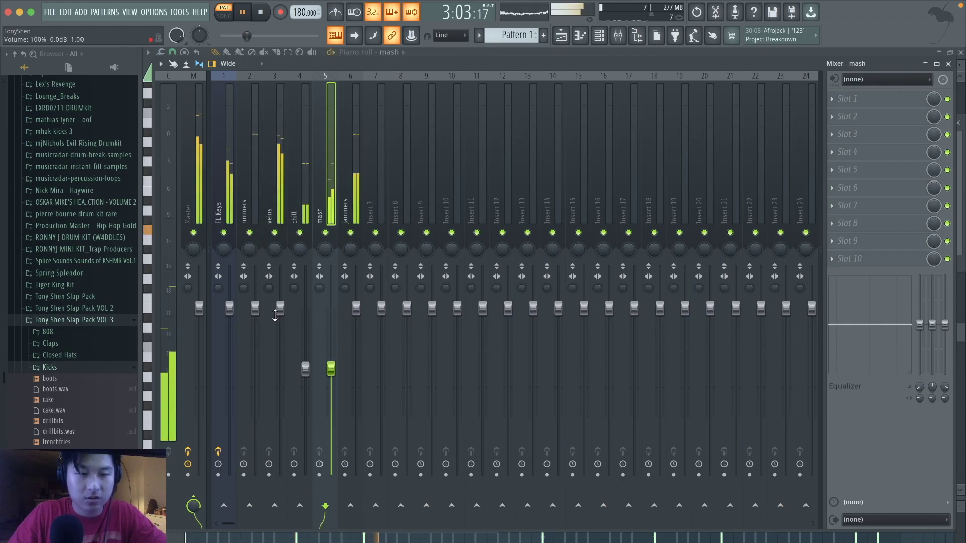
{"action": "left_click_drag", "start_coordinate": [255, 308], "coordinate": [229, 325]}
{"action": "left_click", "coordinate": [229, 308]}
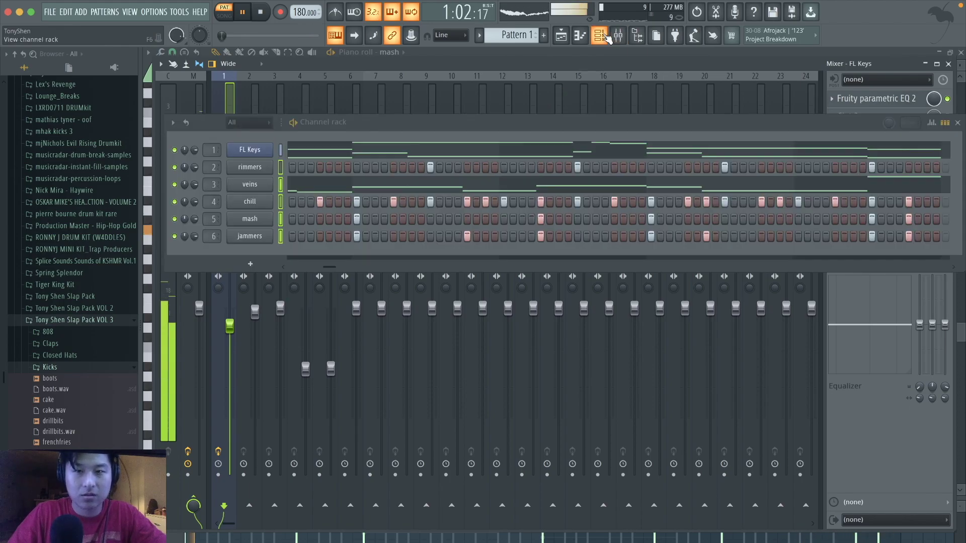
- Show the playlist with the Pattern 1 clip and stop playback
{"action": "left_click", "coordinate": [562, 35]}
{"action": "left_click", "coordinate": [569, 35]}
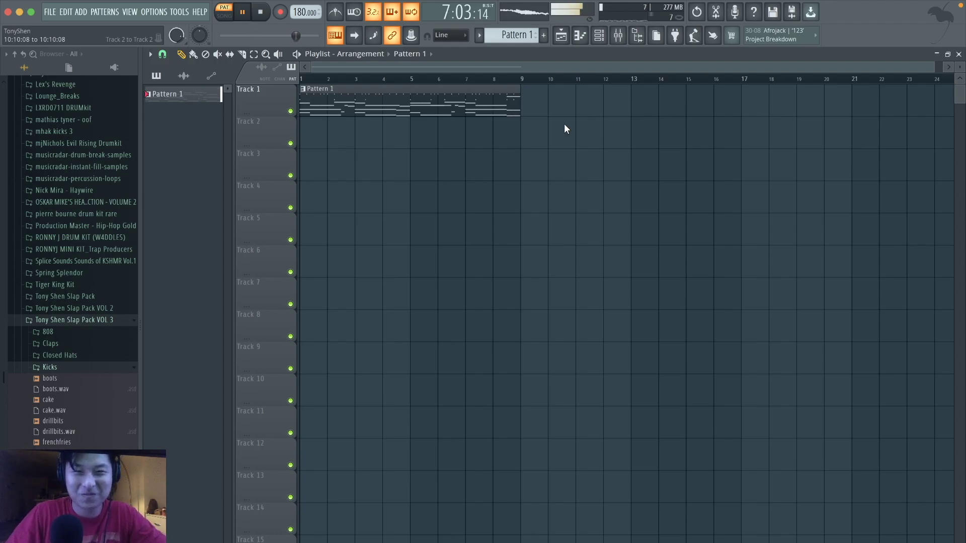
{"action": "key", "text": "space"}
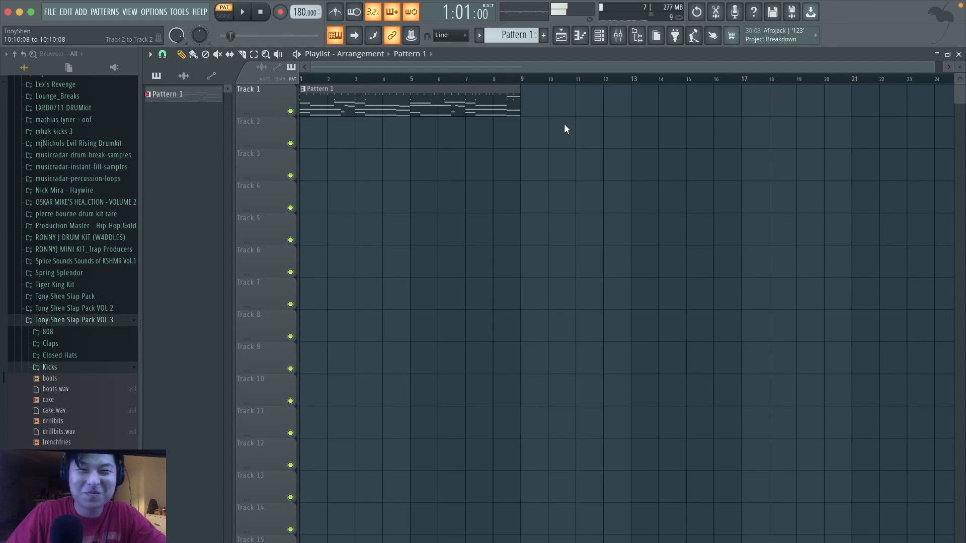
- Split Pattern 1 into separate patterns by channel
{"action": "left_click", "coordinate": [599, 36]}
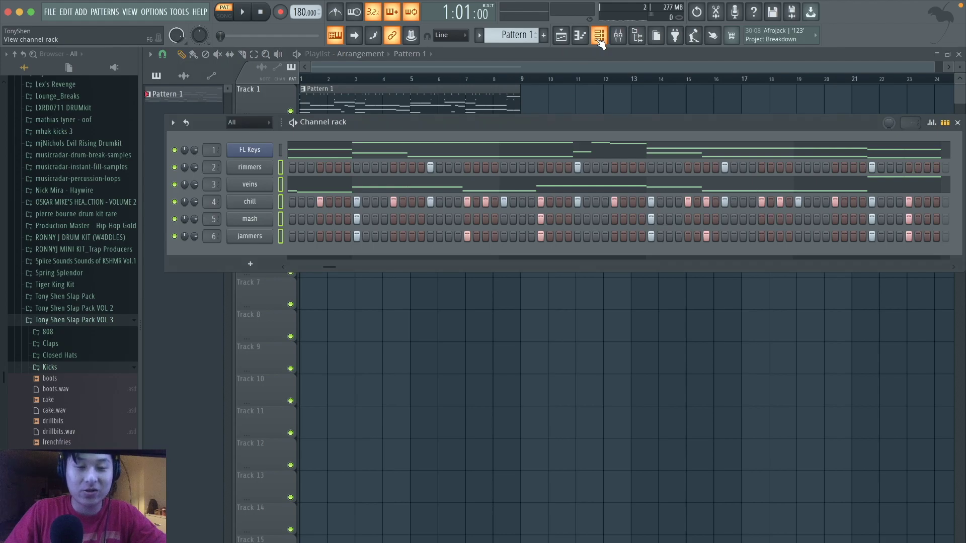
{"action": "key", "text": "F6"}
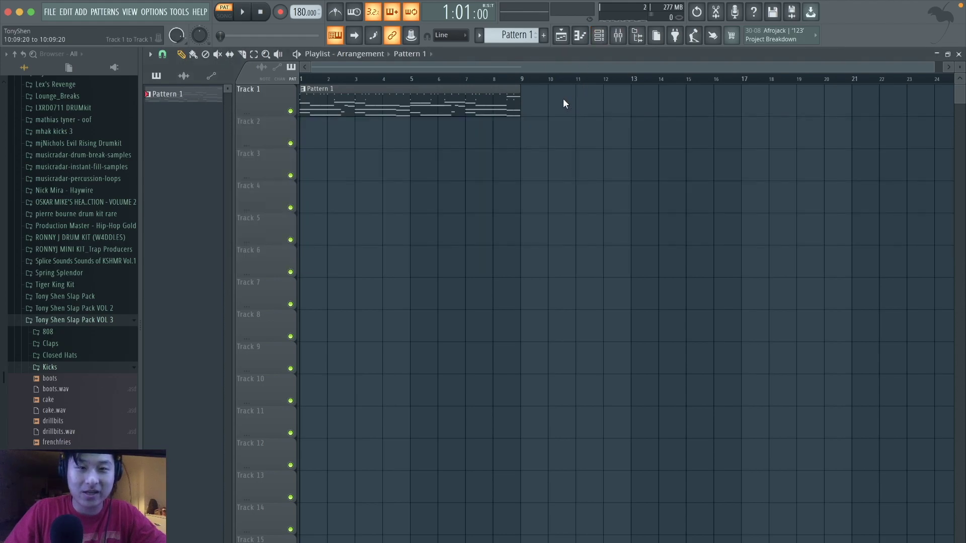
{"action": "left_click", "coordinate": [513, 39]}
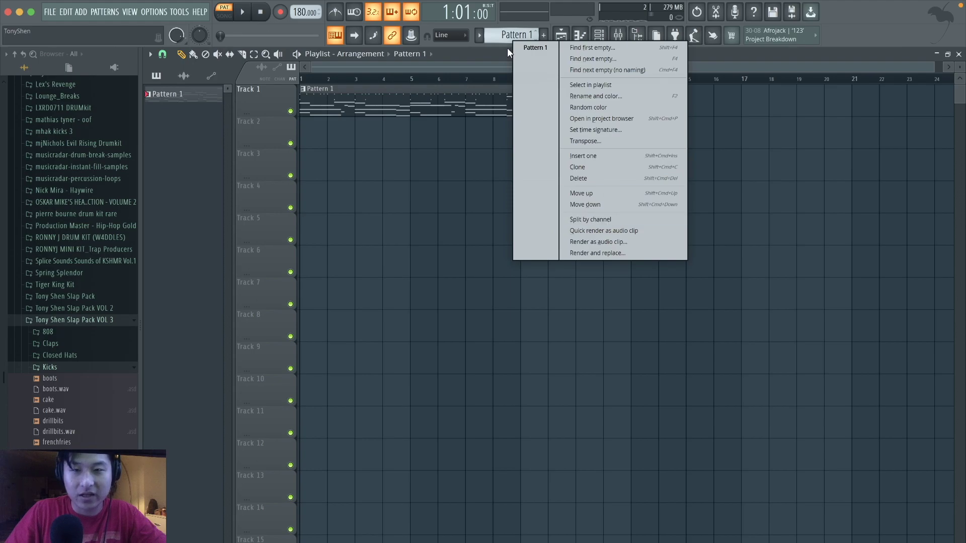
{"action": "left_click", "coordinate": [570, 217]}
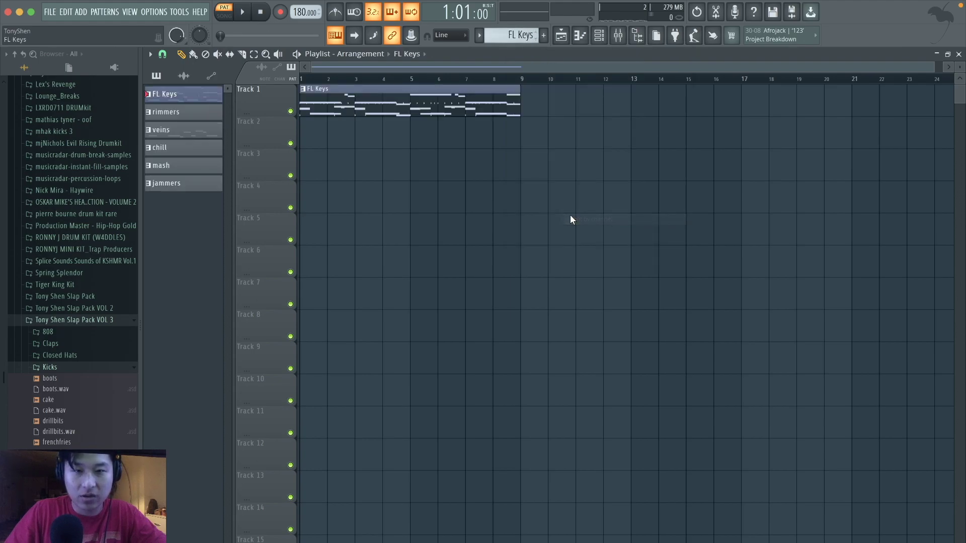
- Place the FL Keys, rimmers, veins, chill, mash and jammers clips on Tracks 2 to 7, one clip per track, starting at bar 1
{"action": "left_click_drag", "start_coordinate": [517, 216], "coordinate": [358, 176]}
{"action": "left_click", "coordinate": [409, 168]}
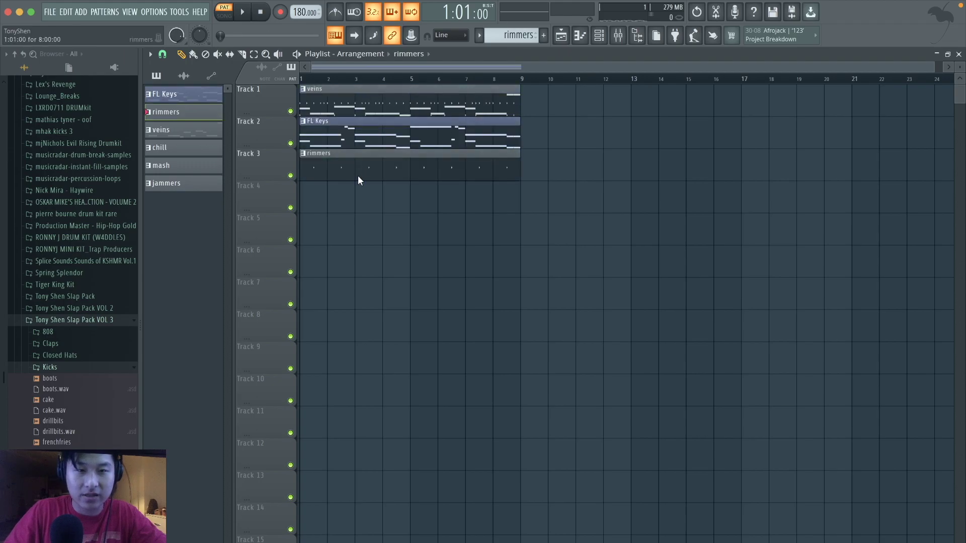
{"action": "left_click_drag", "start_coordinate": [373, 95], "coordinate": [334, 285]}
{"action": "left_click_drag", "start_coordinate": [368, 93], "coordinate": [341, 311]}
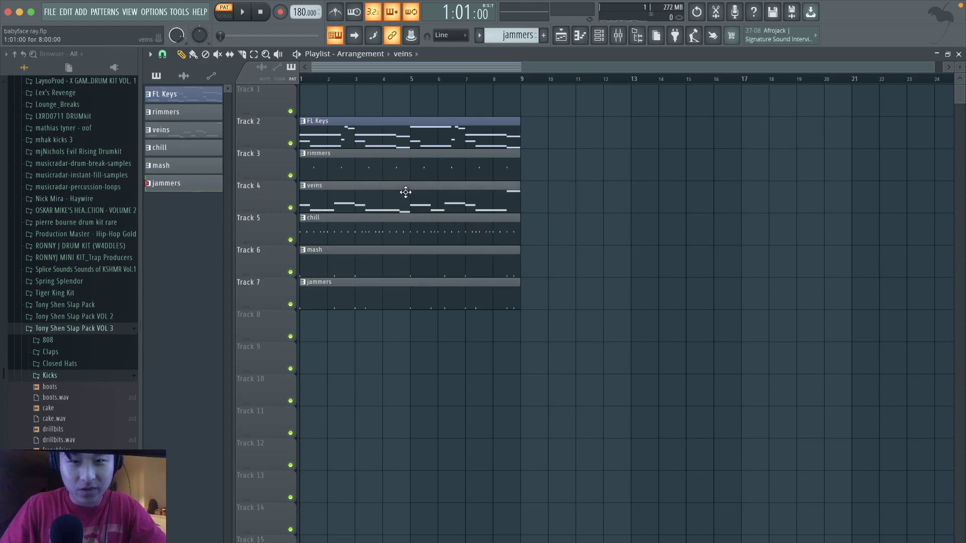
- Duplicate all six pattern clips on Tracks 2 to 7 so the copies start at bar 9
{"action": "left_click_drag", "start_coordinate": [406, 193], "coordinate": [622, 207]}
{"action": "left_click_drag", "start_coordinate": [525, 333], "coordinate": [636, 243]}
{"action": "left_click_drag", "start_coordinate": [556, 171], "coordinate": [355, 86]}
{"action": "left_click_drag", "start_coordinate": [335, 135], "coordinate": [551, 162]}
{"action": "left_click", "coordinate": [538, 100], "text": "ctrl"}
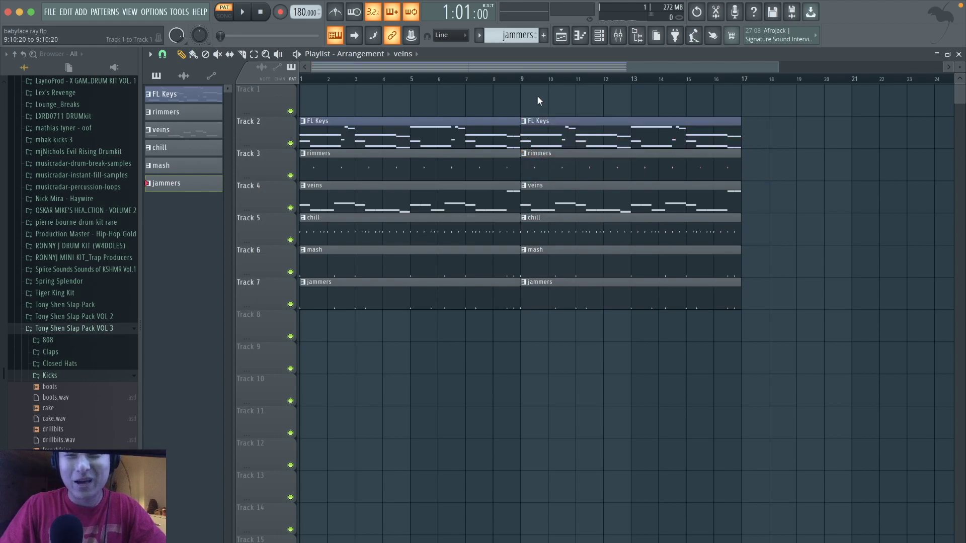
- Make the second veins clip on Track 4 unique and select the playlist range from bar 9 to bar 17
{"action": "left_click", "coordinate": [525, 185]}
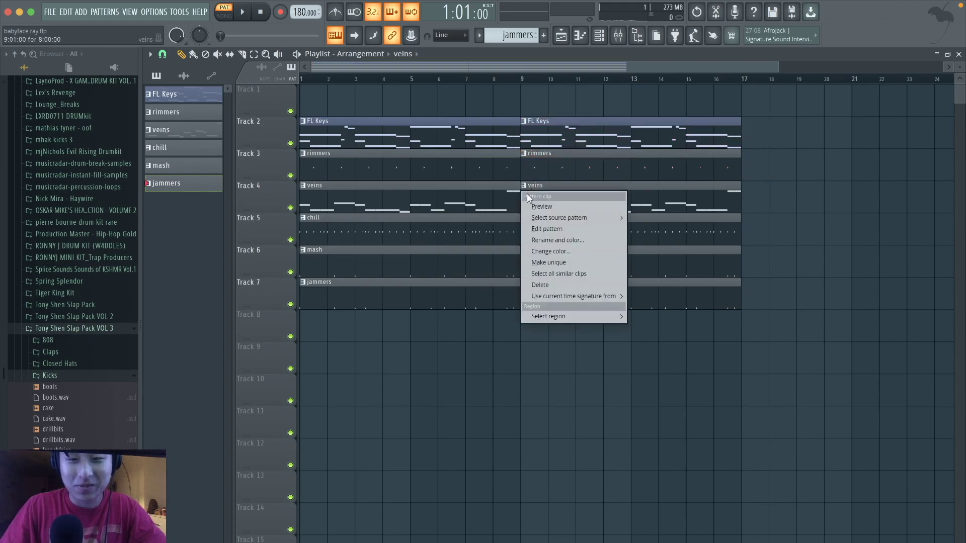
{"action": "left_click", "coordinate": [546, 258]}
{"action": "left_click_drag", "start_coordinate": [526, 76], "coordinate": [742, 77]}
- Open veins #2 in the piano roll and replace the two opening F4 notes so bar 1 has three short G#4 notes
{"action": "double_click", "coordinate": [554, 205]}
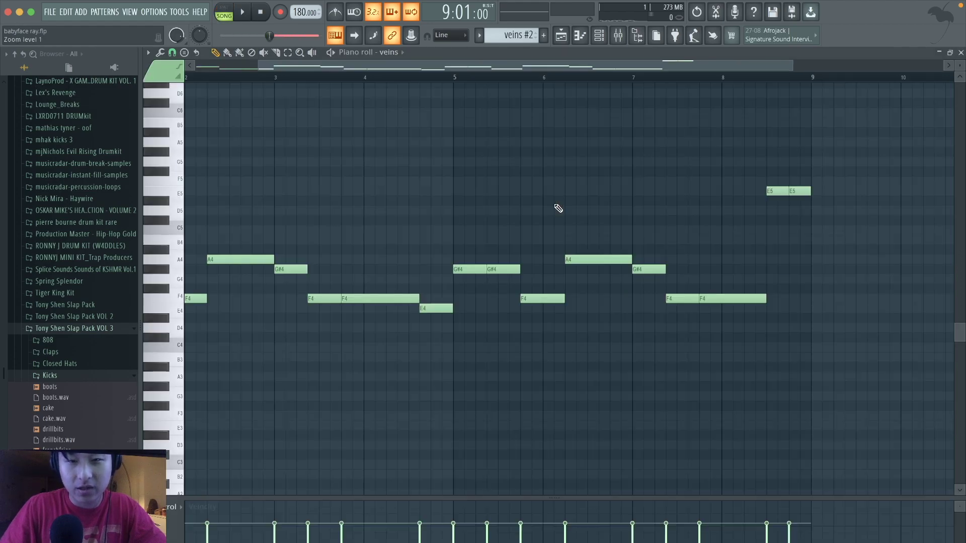
{"action": "scroll", "coordinate": [660, 242], "scroll_direction": "down", "scroll_amount": 2}
{"action": "left_click_drag", "start_coordinate": [749, 342], "coordinate": [76, 144]}
{"action": "left_click", "coordinate": [295, 204]}
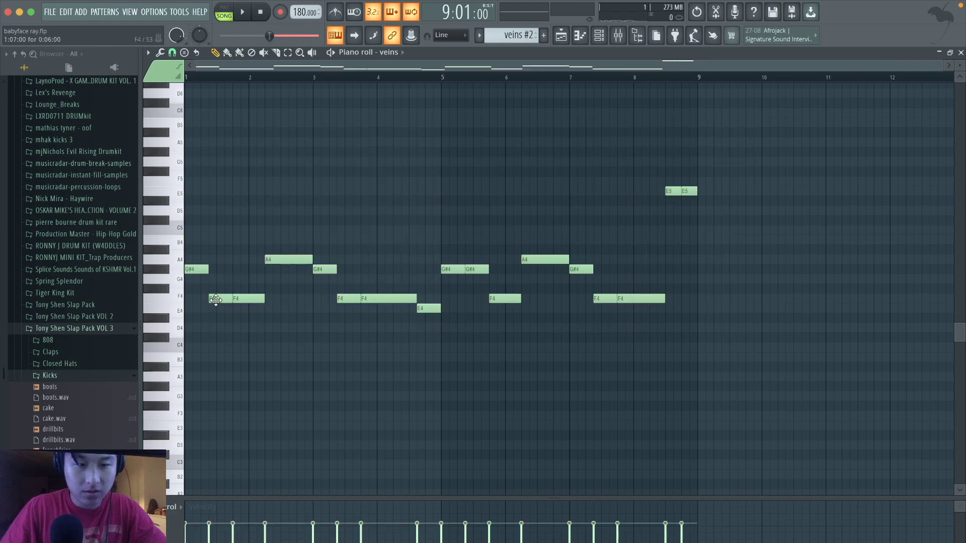
{"action": "left_click", "coordinate": [216, 269]}
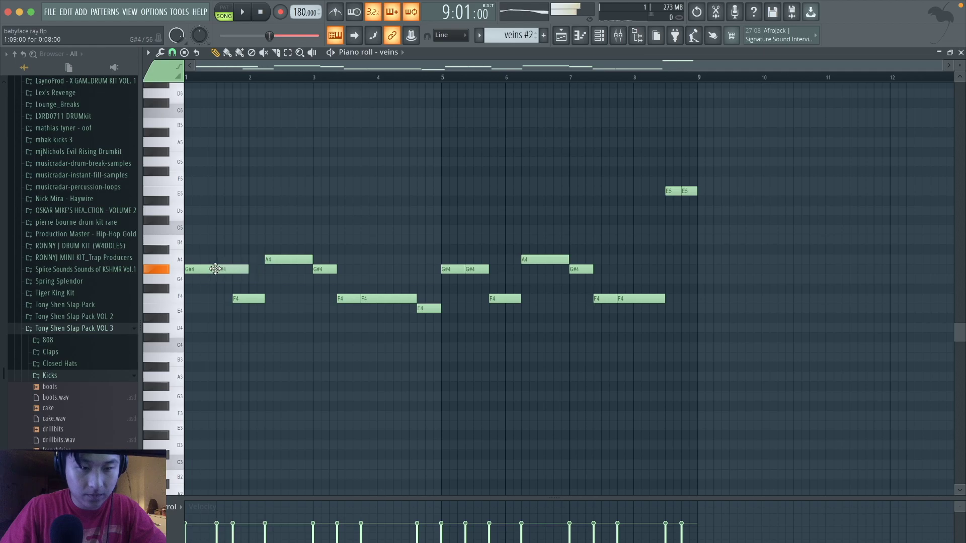
{"action": "key", "text": "space"}
{"action": "key", "text": "space"}
{"action": "right_click", "coordinate": [241, 299]}
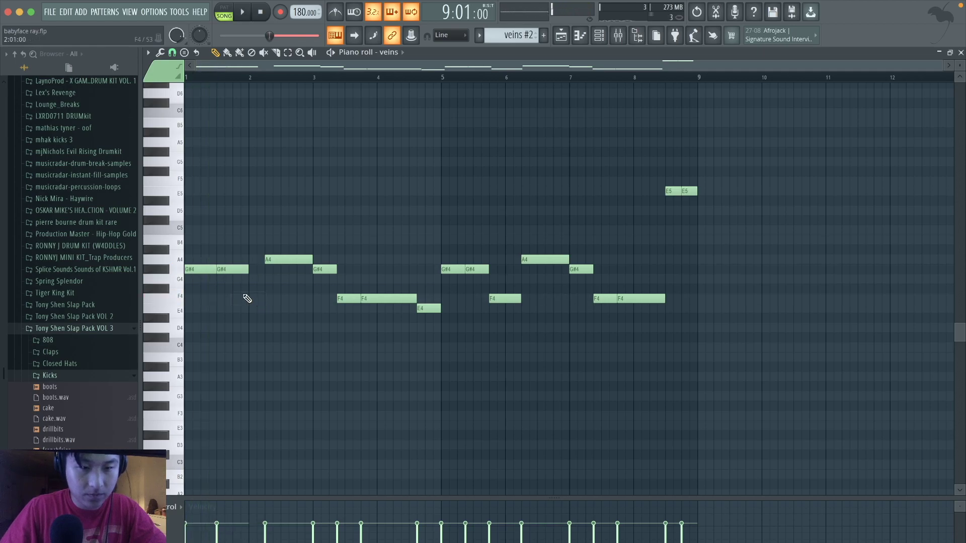
{"action": "left_click_drag", "start_coordinate": [214, 268], "coordinate": [196, 269]}
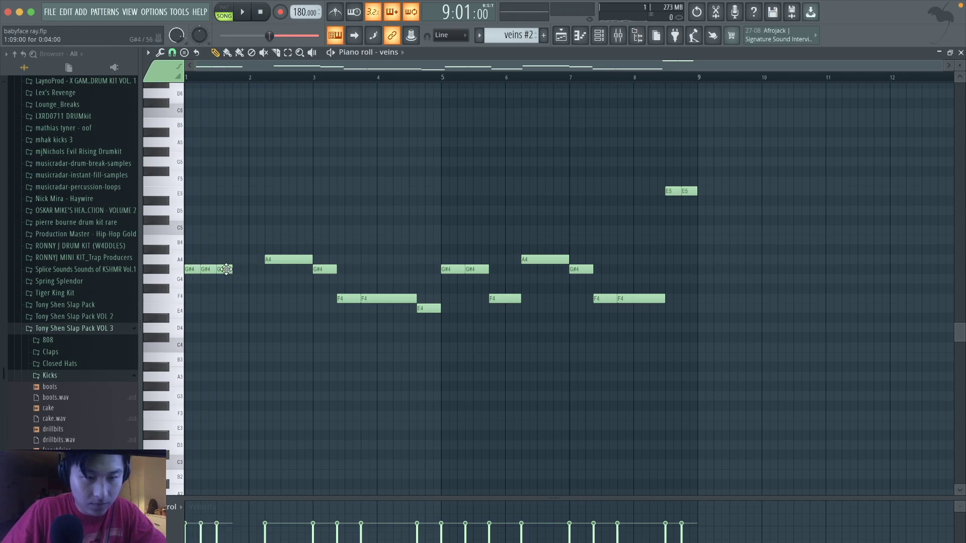
- Delete the second jammers clip on Track 7 and play the arrangement from bar 9
{"action": "left_click", "coordinate": [560, 40]}
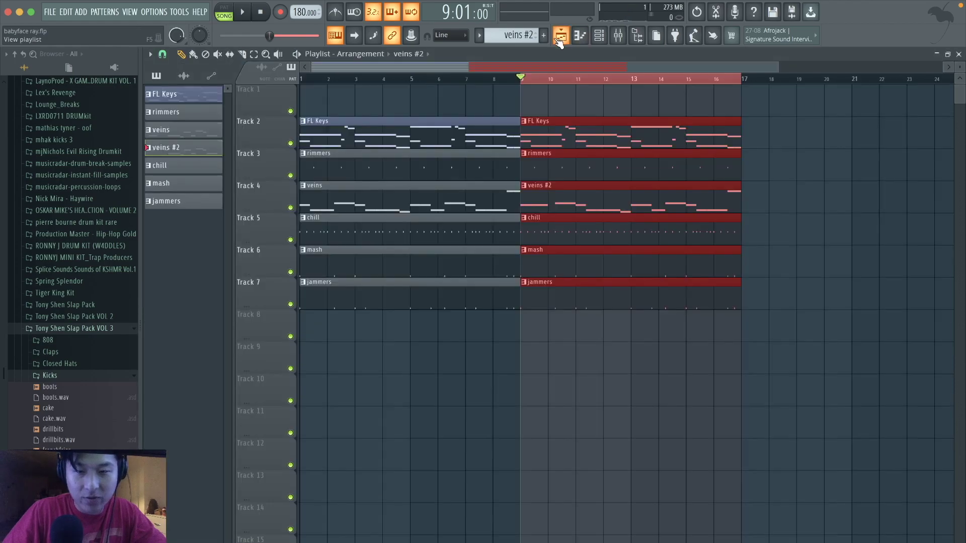
{"action": "left_click", "coordinate": [573, 207]}
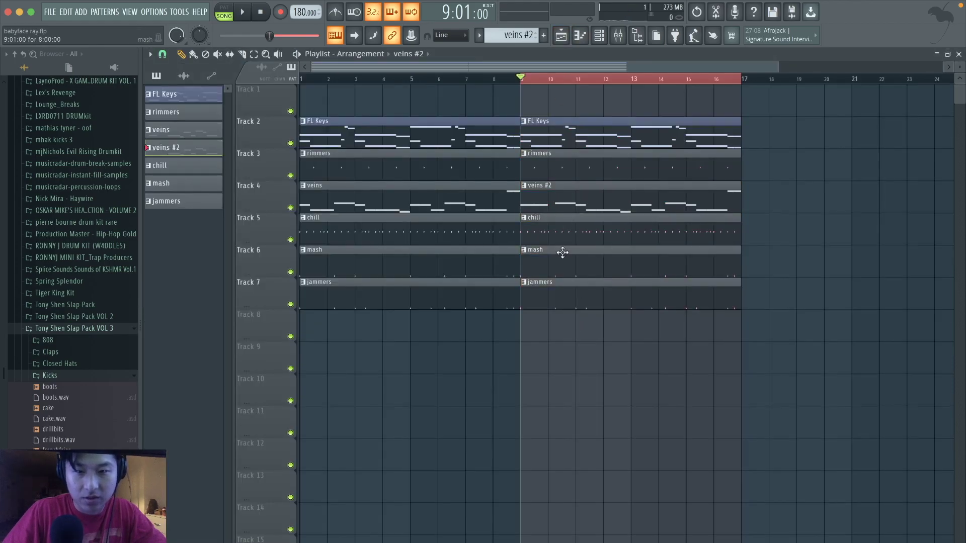
{"action": "left_click", "coordinate": [556, 283]}
{"action": "key", "text": "Delete"}
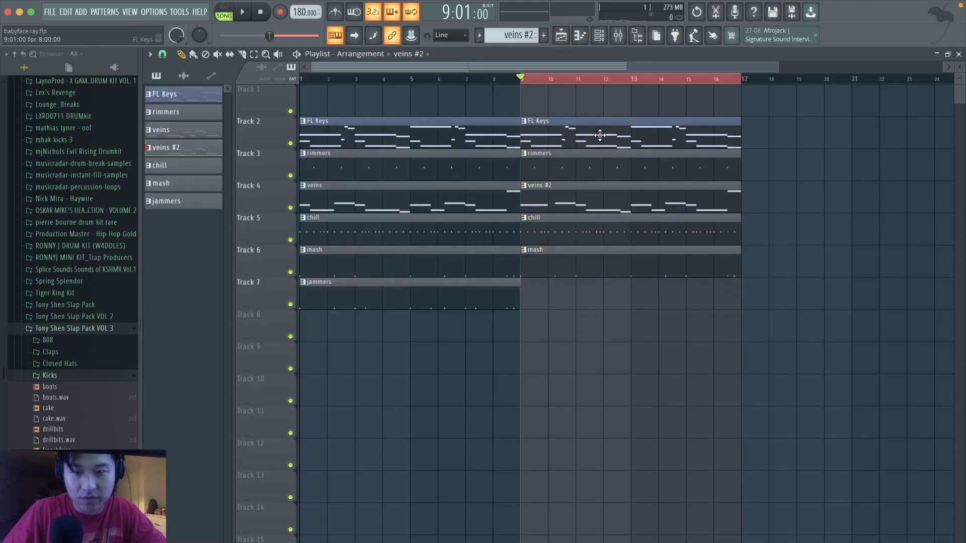
{"action": "key", "text": "space"}
- In veins #2, replace the bar 2 A4 note with two longer G#4 notes filling the gap up to bar 3, checking by playback
{"action": "left_click", "coordinate": [607, 42]}
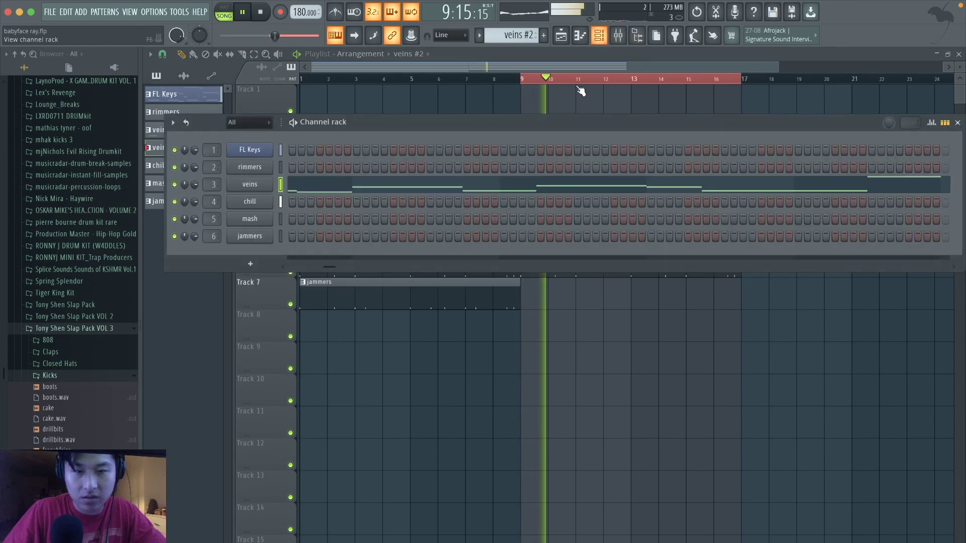
{"action": "left_click", "coordinate": [502, 184]}
{"action": "key", "text": "space"}
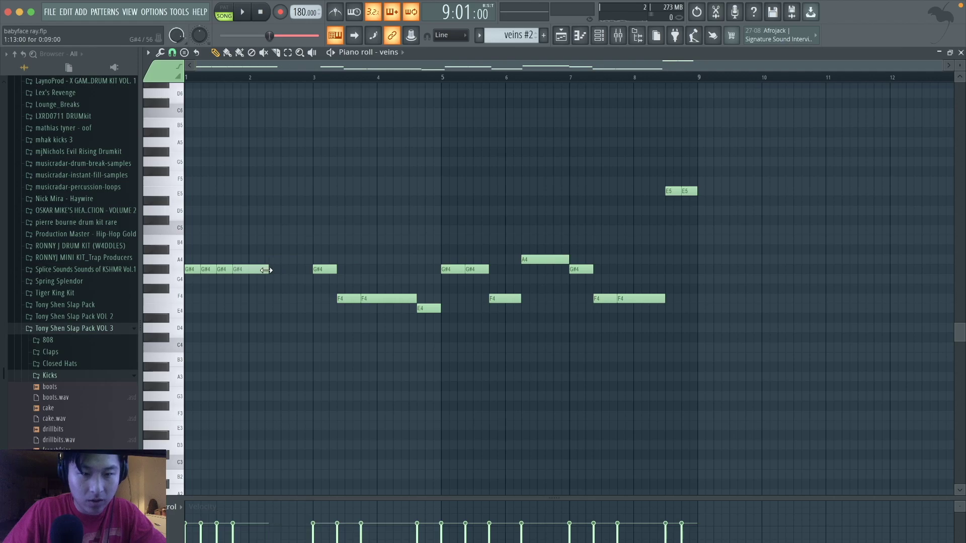
{"action": "left_click", "coordinate": [270, 271]}
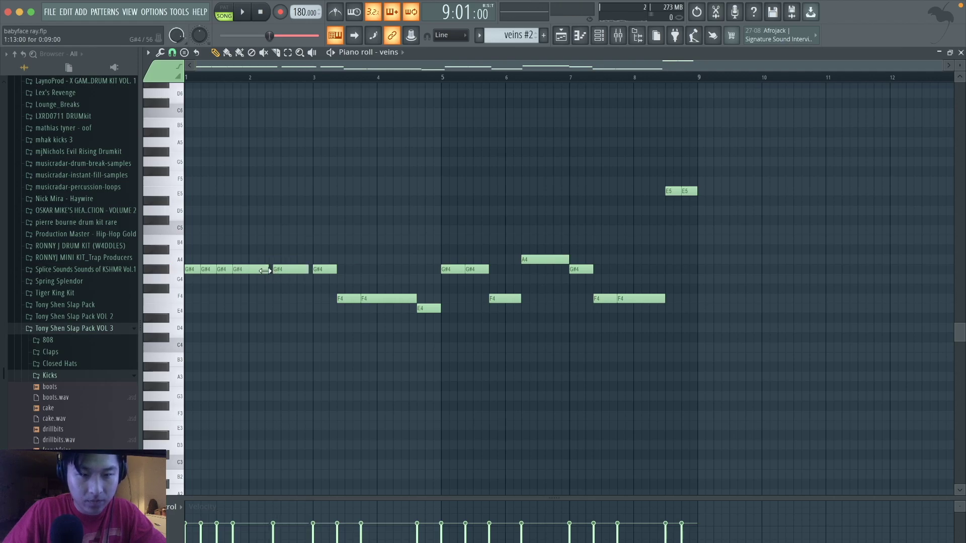
{"action": "left_click_drag", "start_coordinate": [265, 271], "coordinate": [272, 271]}
{"action": "key", "text": "space"}
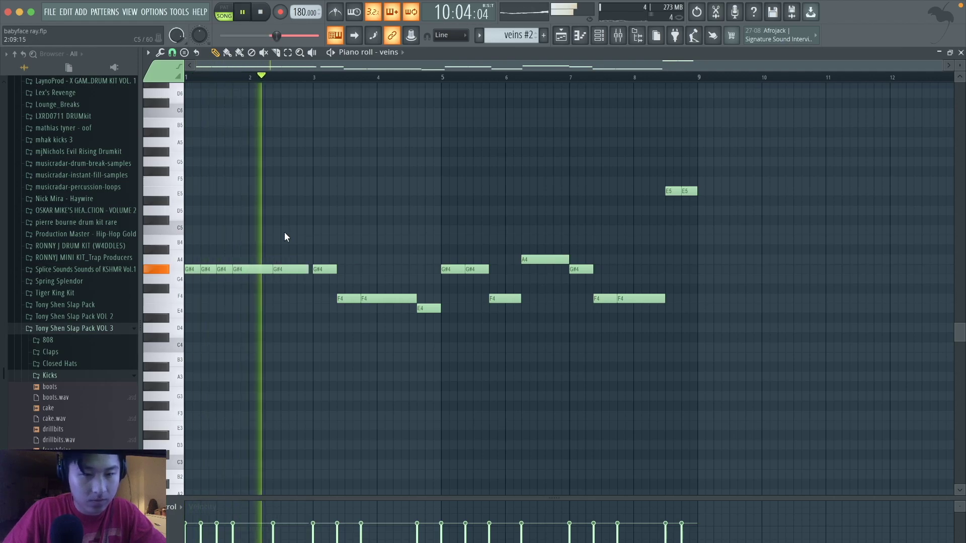
{"action": "key", "text": "space"}
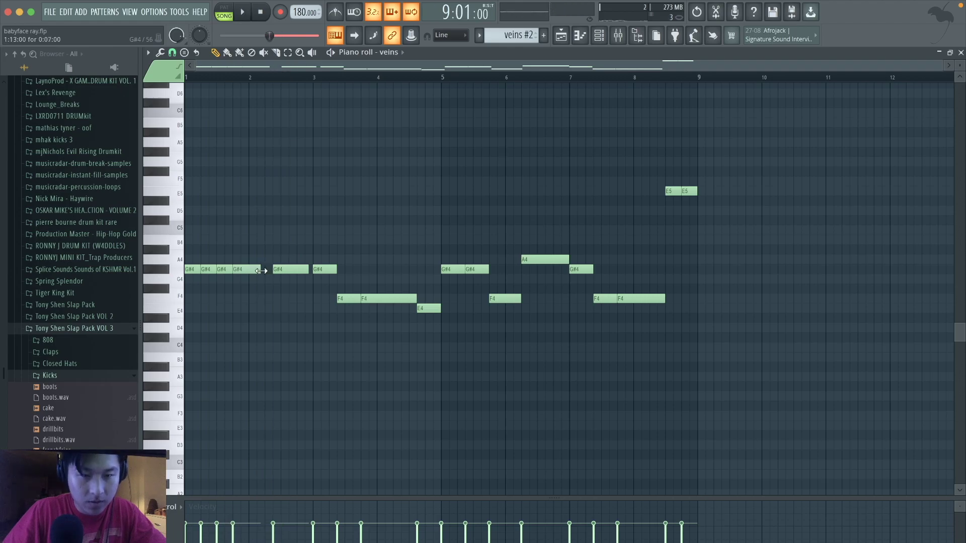
{"action": "key", "text": "space"}
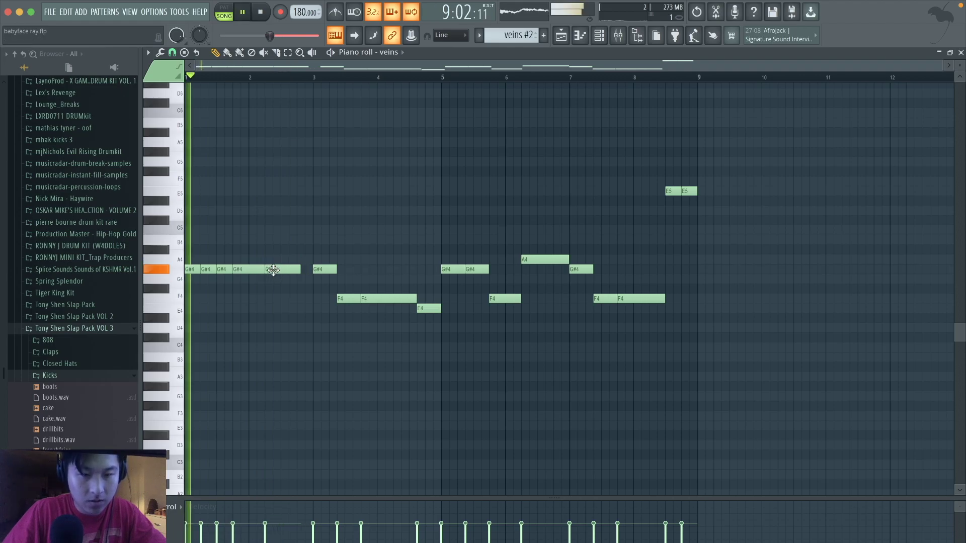
{"action": "left_click_drag", "start_coordinate": [300, 270], "coordinate": [311, 269]}
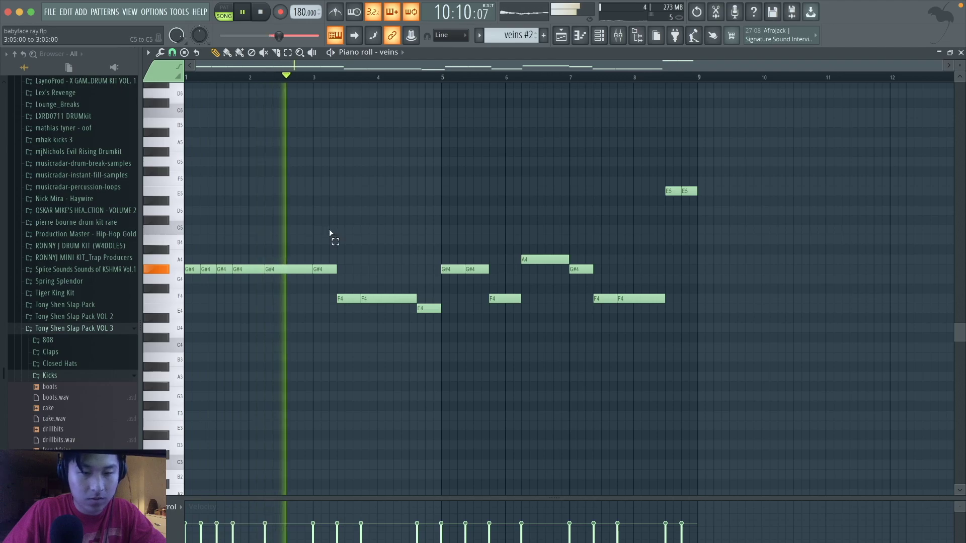
{"action": "key", "text": "space"}
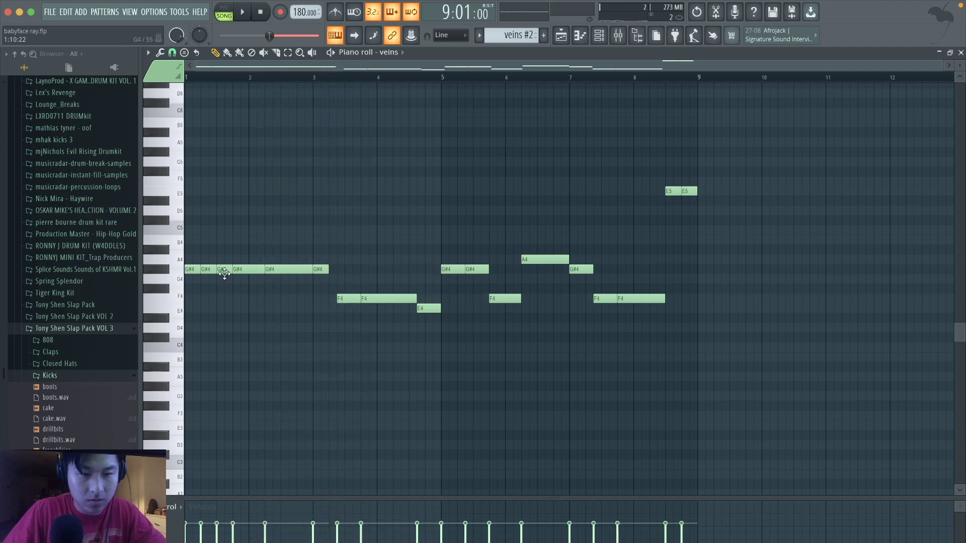
- Lower the third and fourth notes of veins #2 from G#4 to F4 and preview the change
{"action": "key", "text": "space"}
{"action": "key", "text": "space"}
{"action": "left_click_drag", "start_coordinate": [225, 280], "coordinate": [225, 309]}
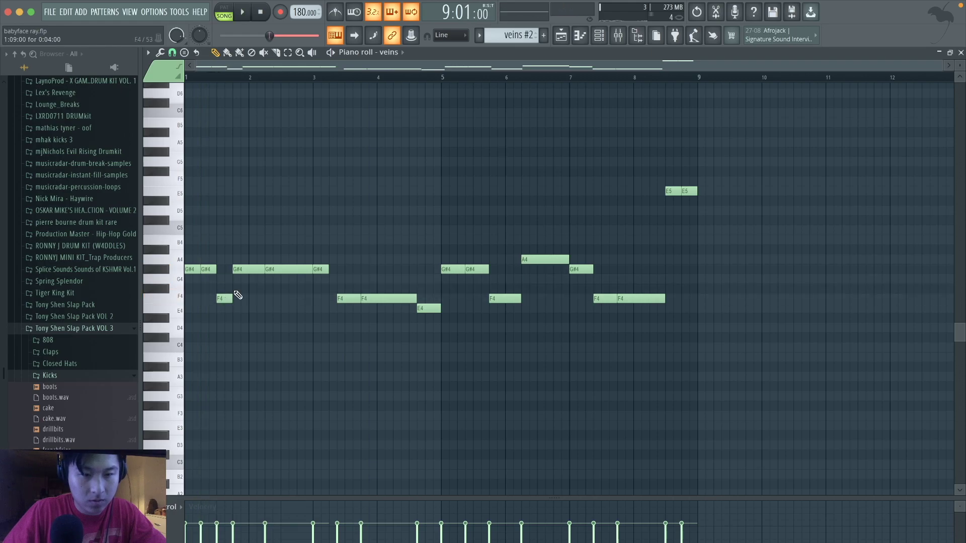
{"action": "left_click_drag", "start_coordinate": [244, 270], "coordinate": [245, 305]}
{"action": "key", "text": "space"}
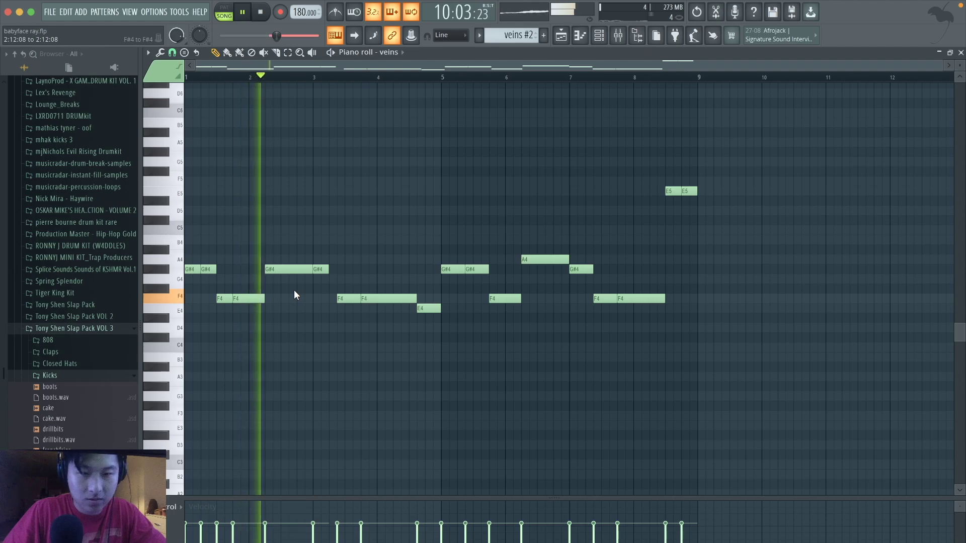
{"action": "key", "text": "space"}
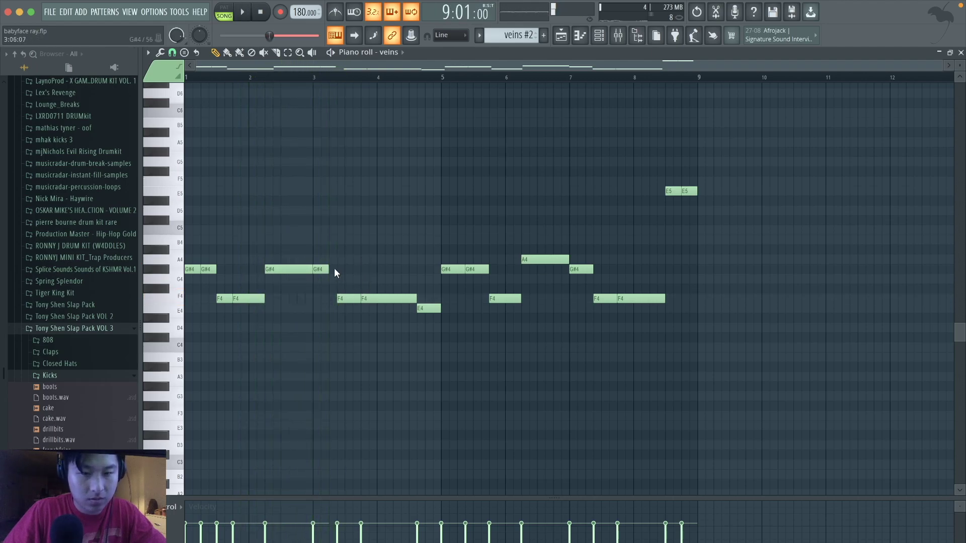
- Extend the G#4 note at bar 3 up to the start of the following F4 and play it back
{"action": "left_click", "coordinate": [333, 268]}
{"action": "right_click", "coordinate": [339, 270]}
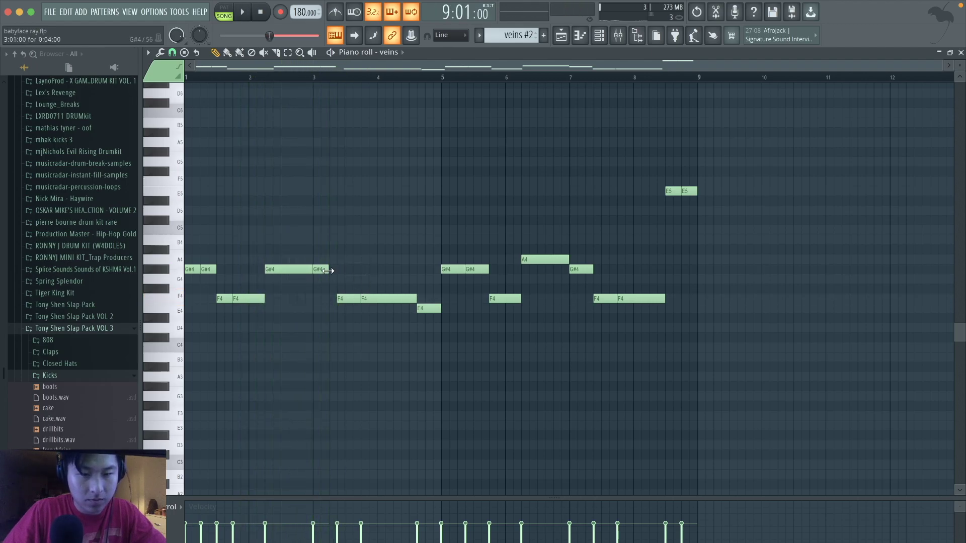
{"action": "key", "text": "space"}
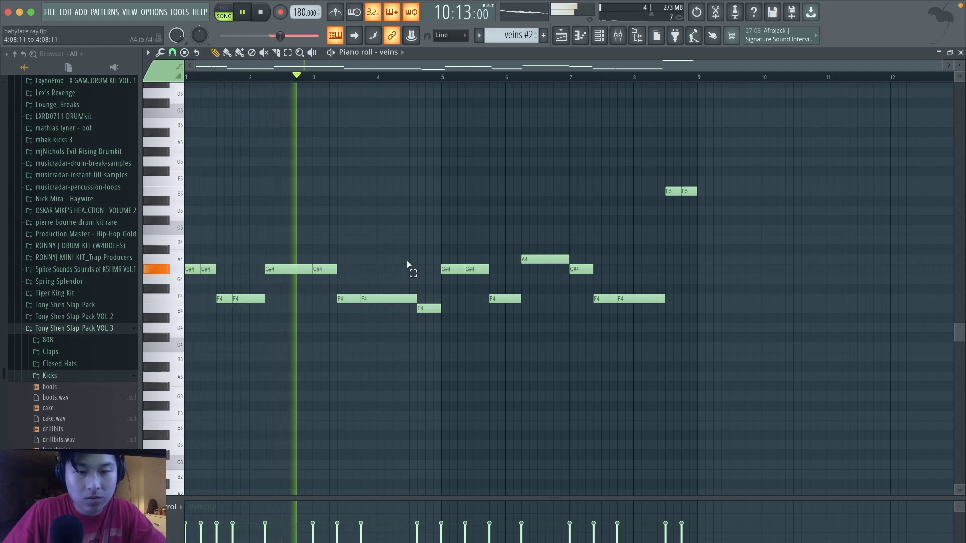
- Replace the two F4 notes and the E4 after them with a single F4 held until bar 5
{"action": "right_click", "coordinate": [402, 299]}
{"action": "key", "text": "space"}
{"action": "left_click_drag", "start_coordinate": [361, 298], "coordinate": [383, 299]}
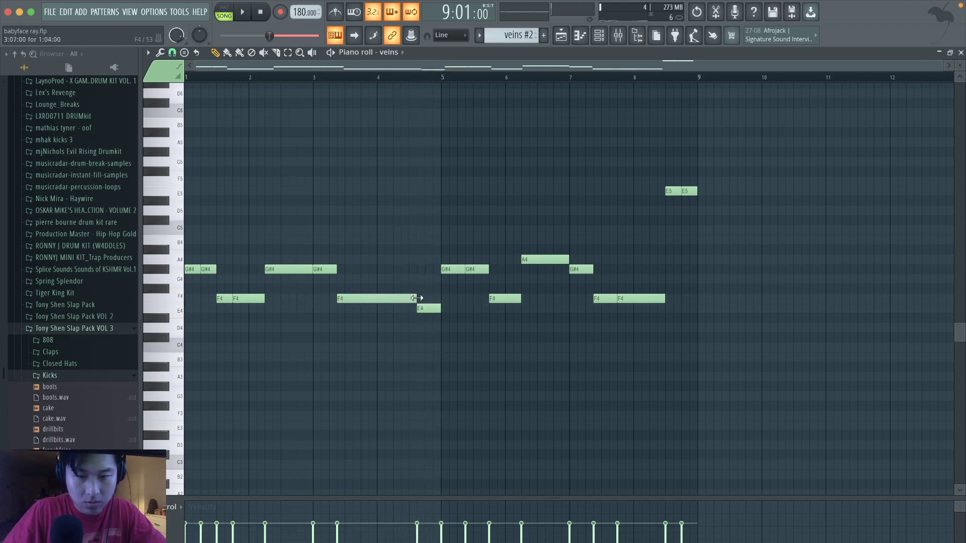
{"action": "right_click", "coordinate": [431, 307]}
{"action": "key", "text": "space"}
{"action": "left_click_drag", "start_coordinate": [415, 298], "coordinate": [440, 298]}
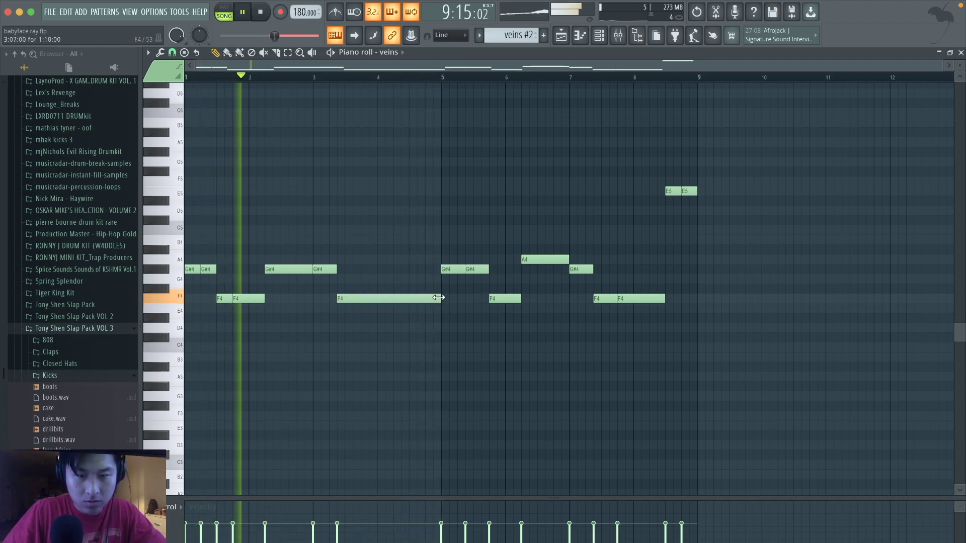
- Replace the lower notes of bars 5 to 8 with a copy of bars 1 to 4, ending the last F4 at the E5 pair
{"action": "left_click_drag", "start_coordinate": [700, 352], "coordinate": [454, 231]}
{"action": "key", "text": "Delete"}
{"action": "key", "text": "space"}
{"action": "left_click_drag", "start_coordinate": [476, 331], "coordinate": [157, 246]}
{"action": "left_click_drag", "start_coordinate": [277, 267], "coordinate": [533, 277], "text": "shift"}
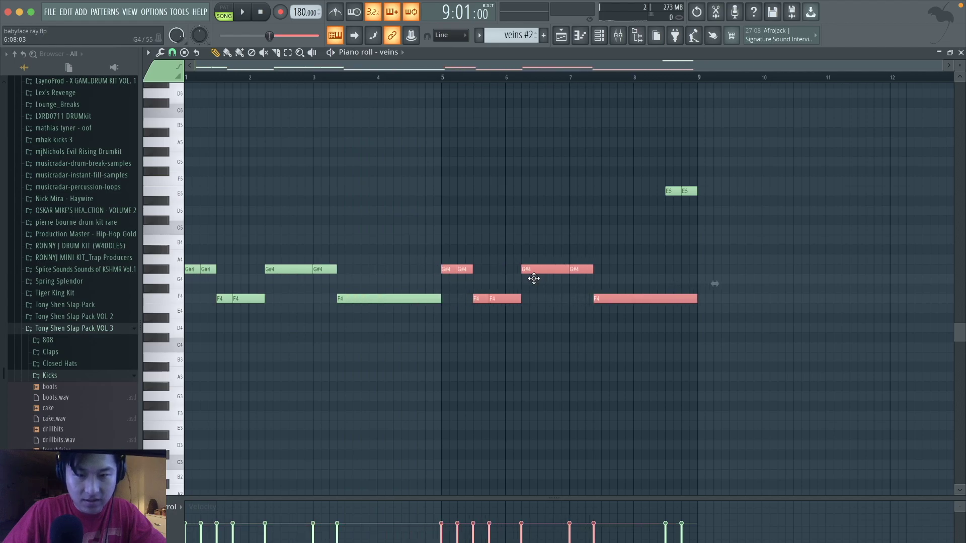
{"action": "left_click", "coordinate": [684, 364], "text": "ctrl"}
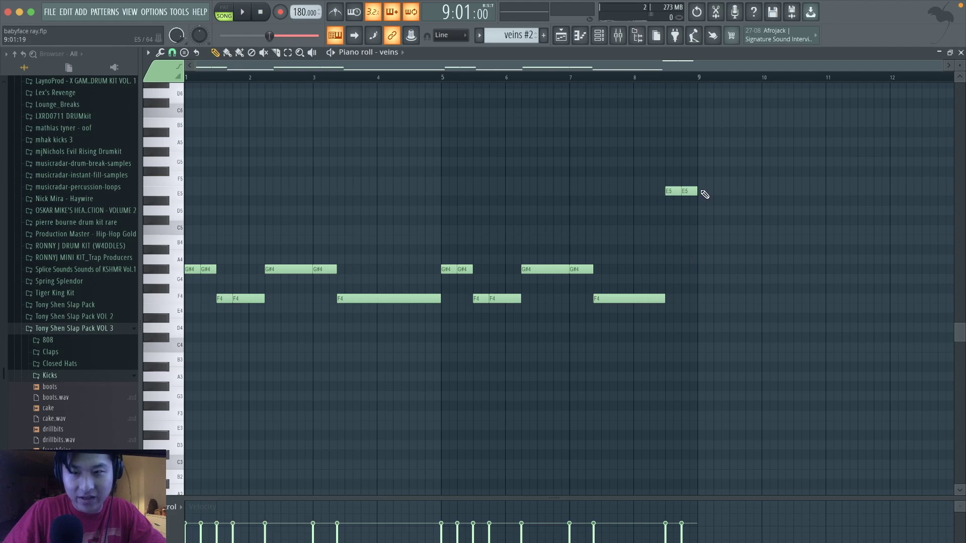
- Play back the second section and add a copy of the jammers clip at bars 9 to 16 on Track 7
{"action": "key", "text": "space"}
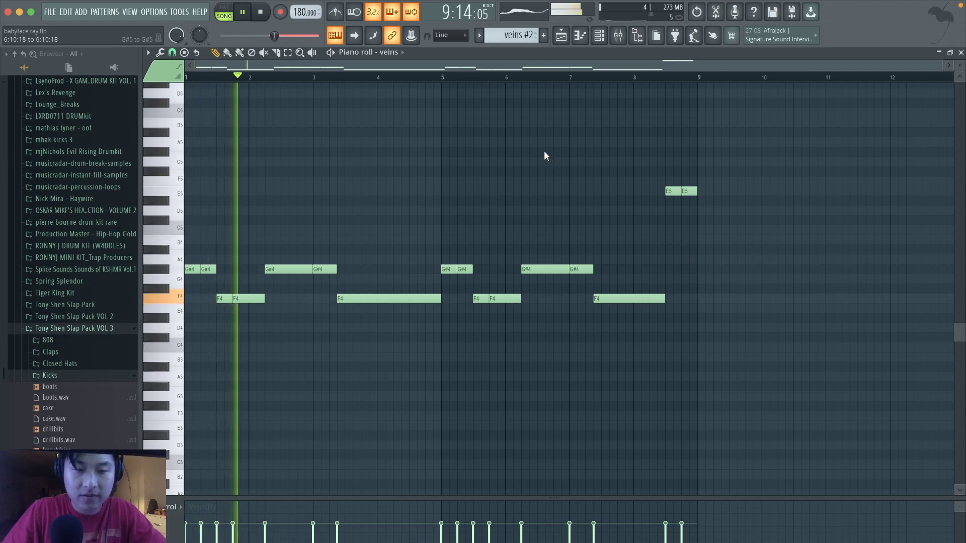
{"action": "left_click", "coordinate": [561, 35]}
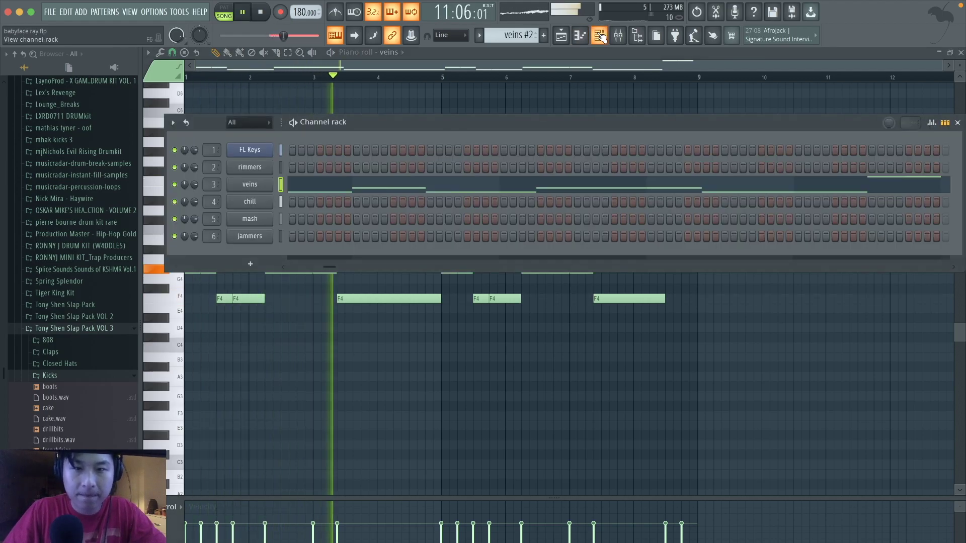
{"action": "left_click", "coordinate": [572, 38]}
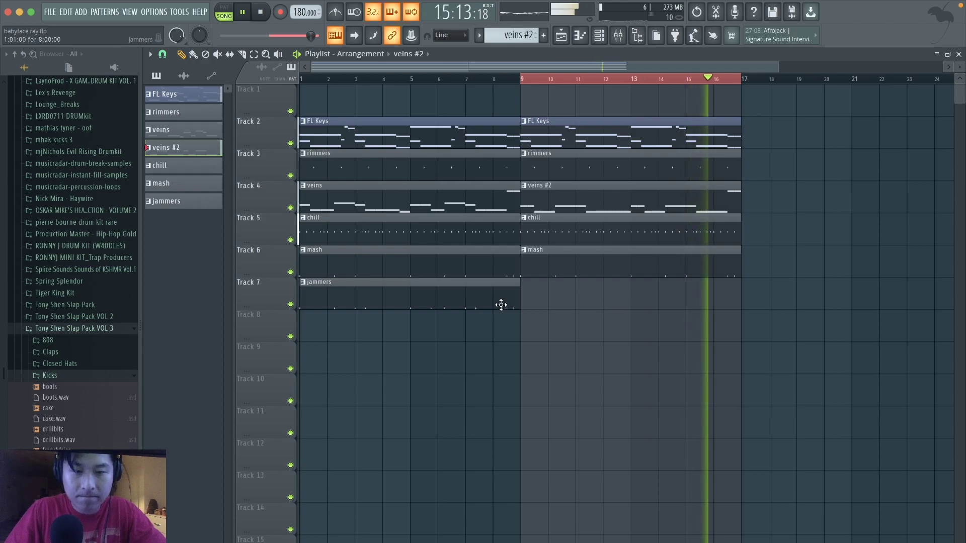
{"action": "left_click_drag", "start_coordinate": [455, 303], "coordinate": [674, 306]}
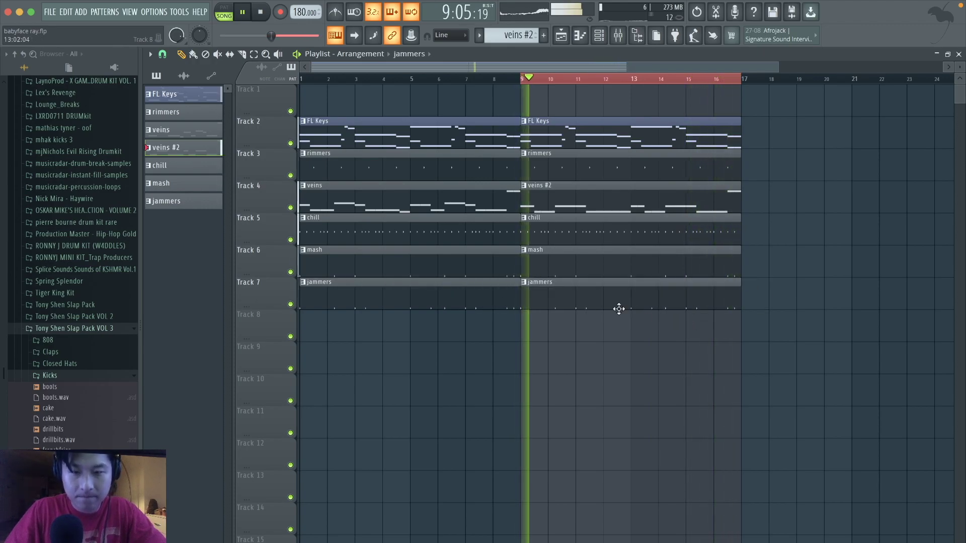
{"action": "key", "text": "space"}
- Make the second jammers clip unique and delete all its notes except the first C5
{"action": "left_click", "coordinate": [526, 284]}
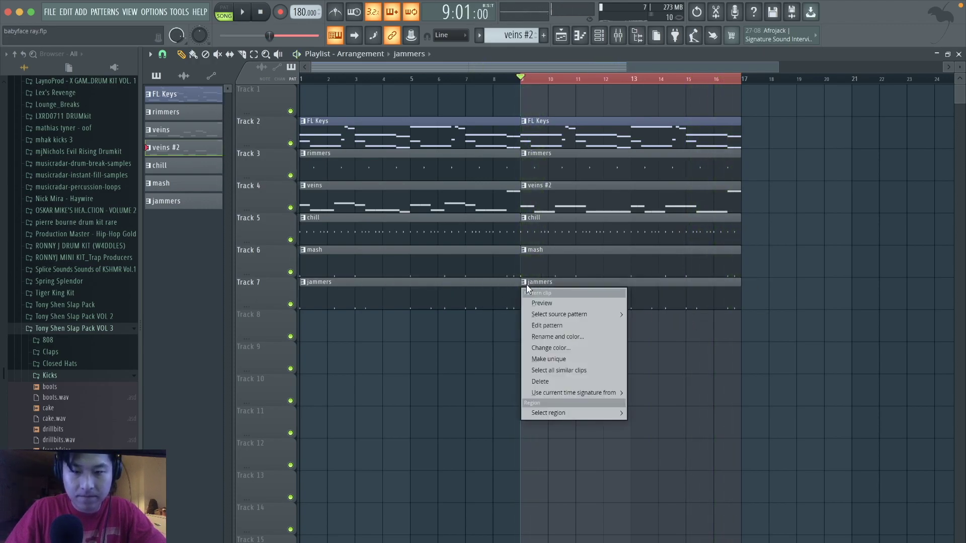
{"action": "left_click", "coordinate": [553, 358]}
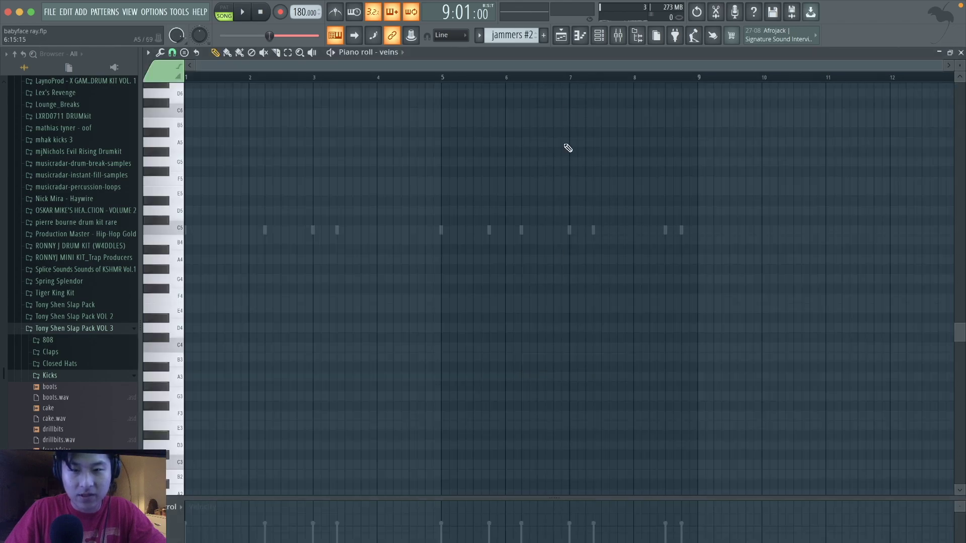
{"action": "left_click", "coordinate": [560, 38]}
{"action": "double_click", "coordinate": [539, 289]}
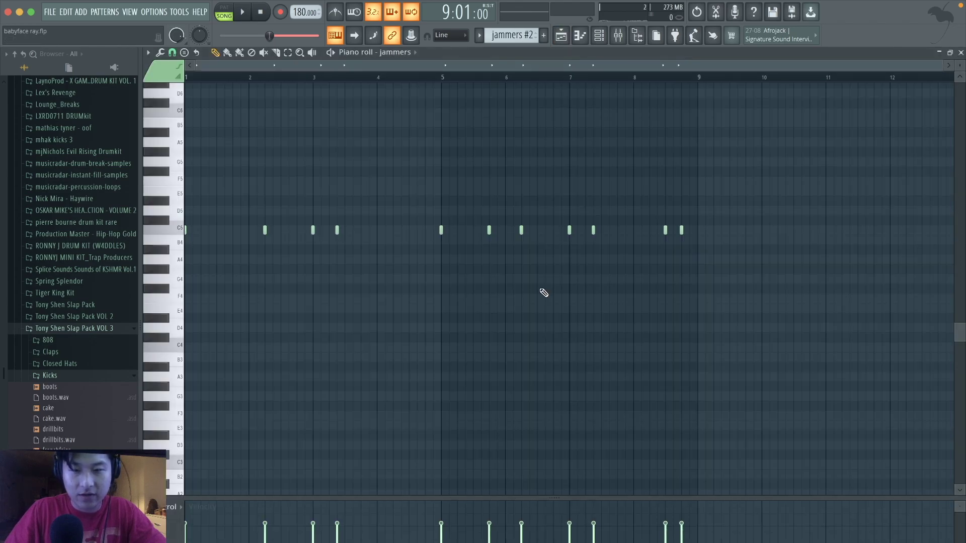
{"action": "left_click_drag", "start_coordinate": [797, 250], "coordinate": [208, 110]}
{"action": "key", "text": "Delete"}
- Add three short C5 notes through the rest of bar 1 of jammers #2 and play it back
{"action": "left_click", "coordinate": [202, 230]}
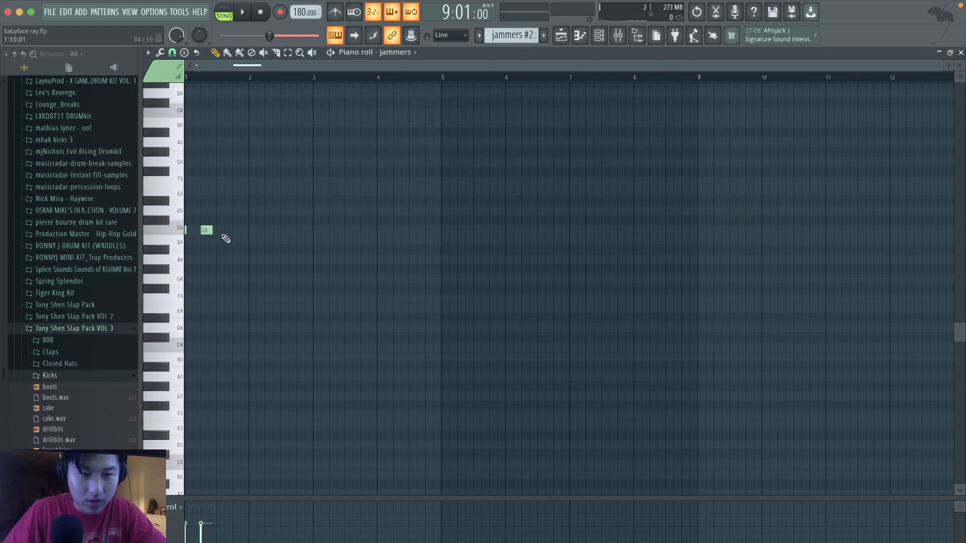
{"action": "left_click", "coordinate": [217, 230]}
{"action": "left_click", "coordinate": [234, 230]}
{"action": "key", "text": "space"}
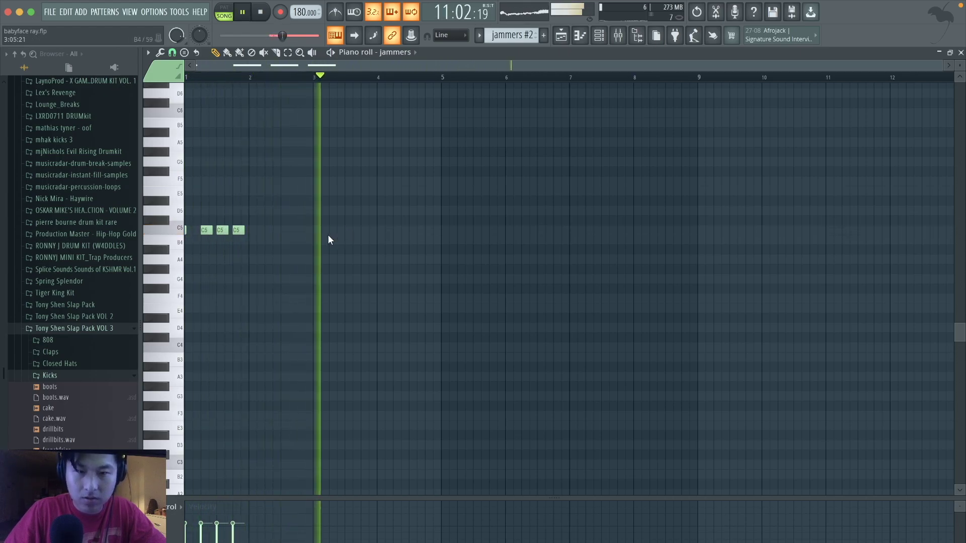
- Add short C5 notes a quarter into bar 2, at the start of bar 3 and at 3:07
{"action": "left_click", "coordinate": [267, 230]}
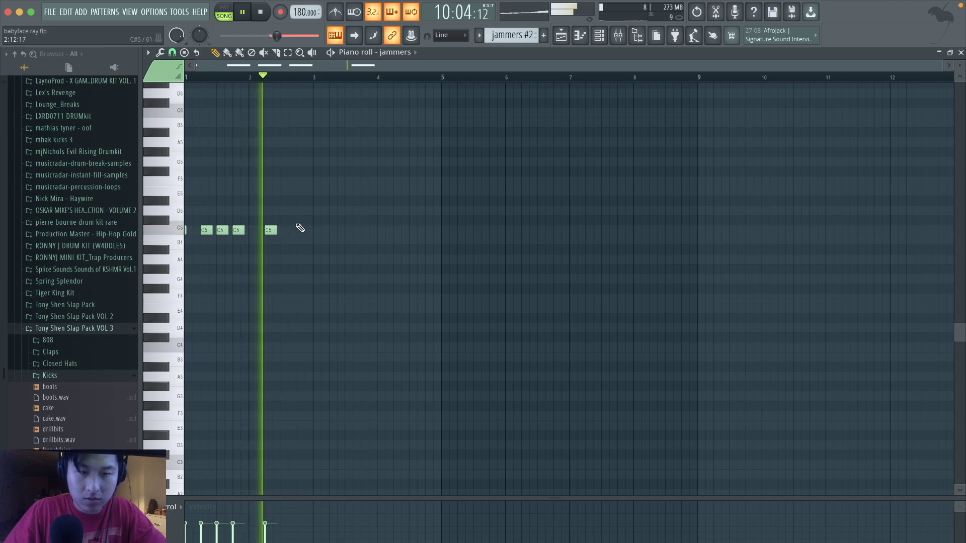
{"action": "left_click", "coordinate": [316, 231]}
{"action": "left_click", "coordinate": [366, 230]}
{"action": "left_click_drag", "start_coordinate": [403, 259], "coordinate": [188, 205]}
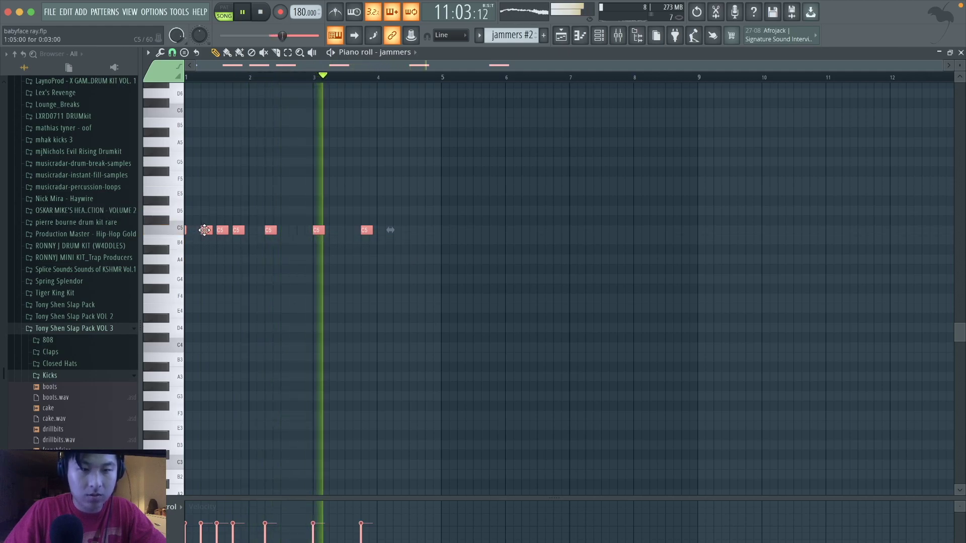
{"action": "left_click", "coordinate": [362, 240]}
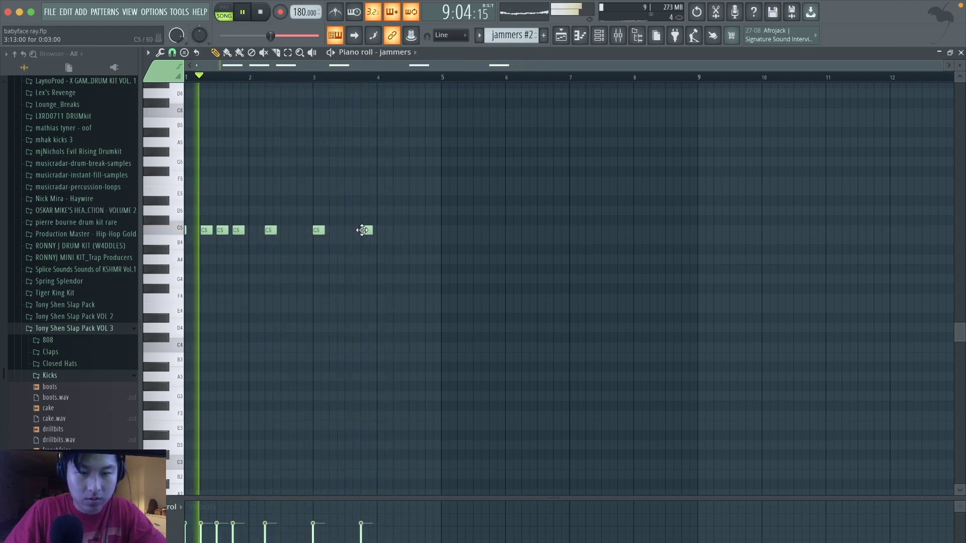
{"action": "left_click_drag", "start_coordinate": [366, 229], "coordinate": [342, 230]}
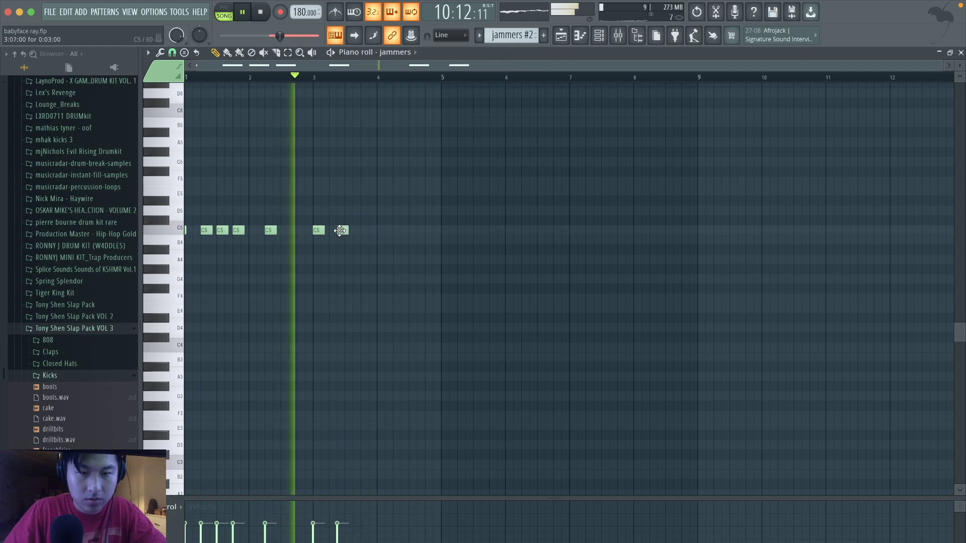
- Copy the C5 rhythm of bars 1 to 3 to the notes' matching positions starting at bar 5
{"action": "left_click_drag", "start_coordinate": [376, 262], "coordinate": [460, 249]}
{"action": "key", "text": "space"}
{"action": "left_click", "coordinate": [589, 282], "text": "super"}
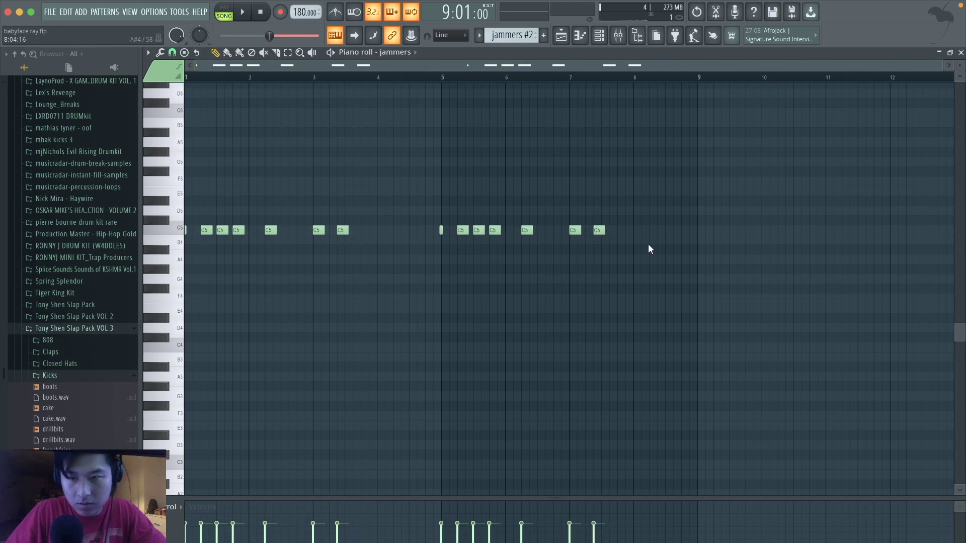
- Add two short C5 notes in the second half of bar 8 and play the section back against the playlist
{"action": "left_click", "coordinate": [666, 230]}
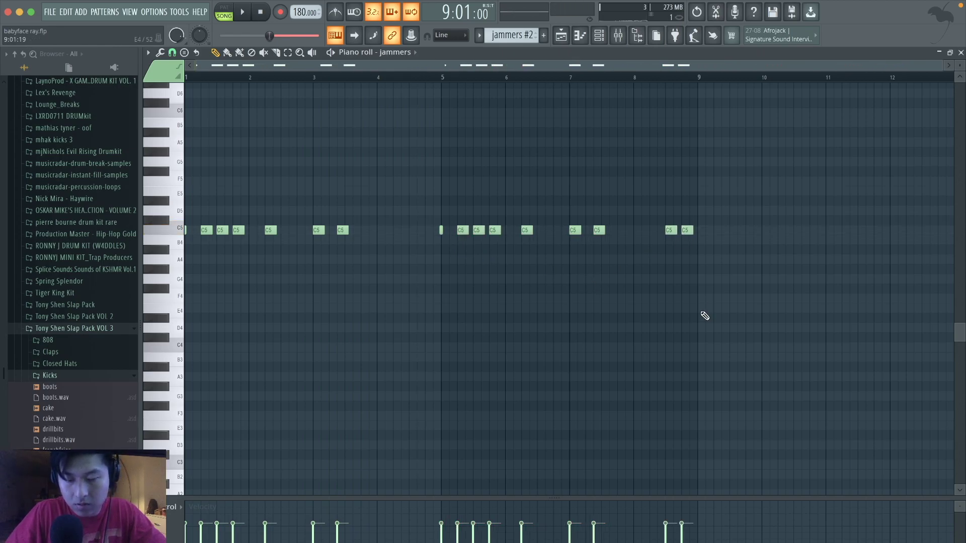
{"action": "key", "text": "space"}
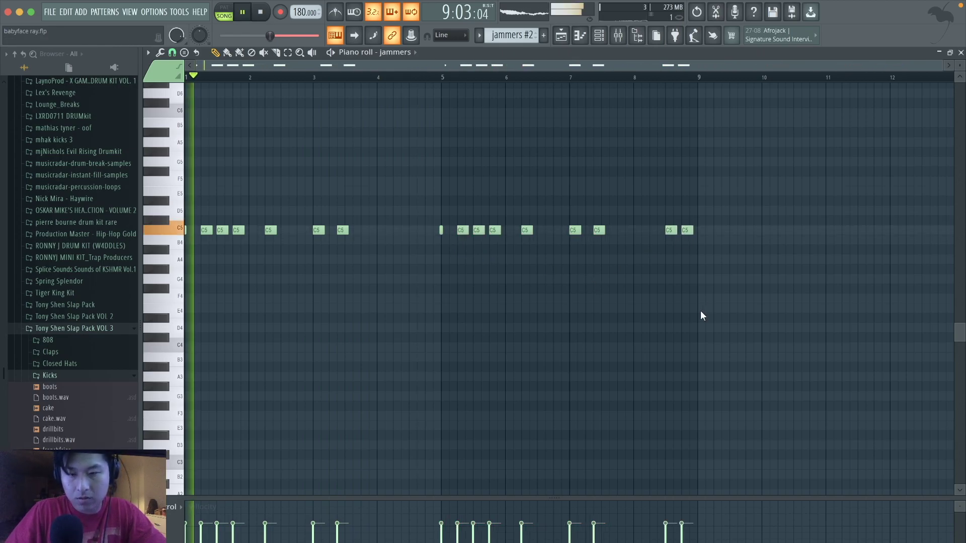
{"action": "left_click", "coordinate": [599, 36]}
{"action": "left_click", "coordinate": [579, 35]}
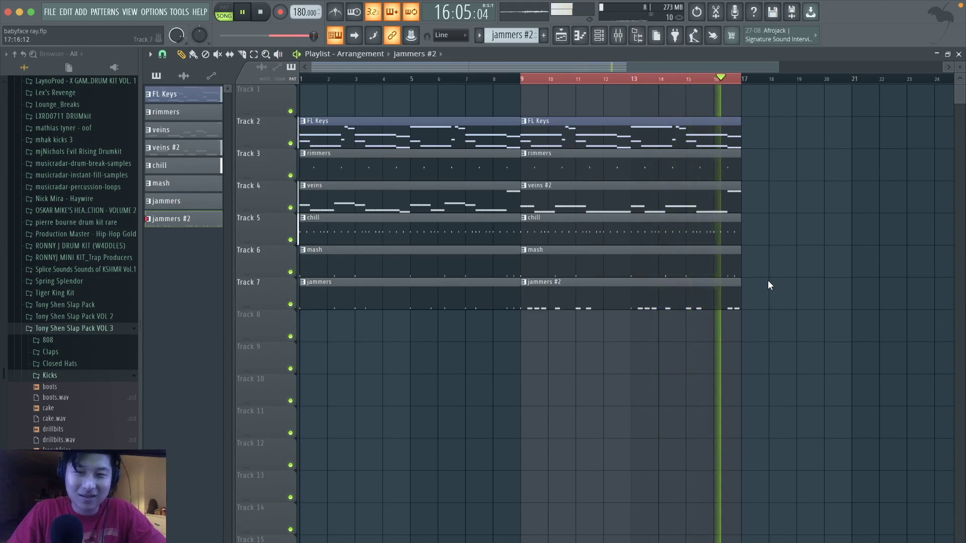
{"action": "key", "text": "space"}
- Create a new empty pattern and add a second FL Keys instrument to the channel rack
{"action": "left_click", "coordinate": [599, 35]}
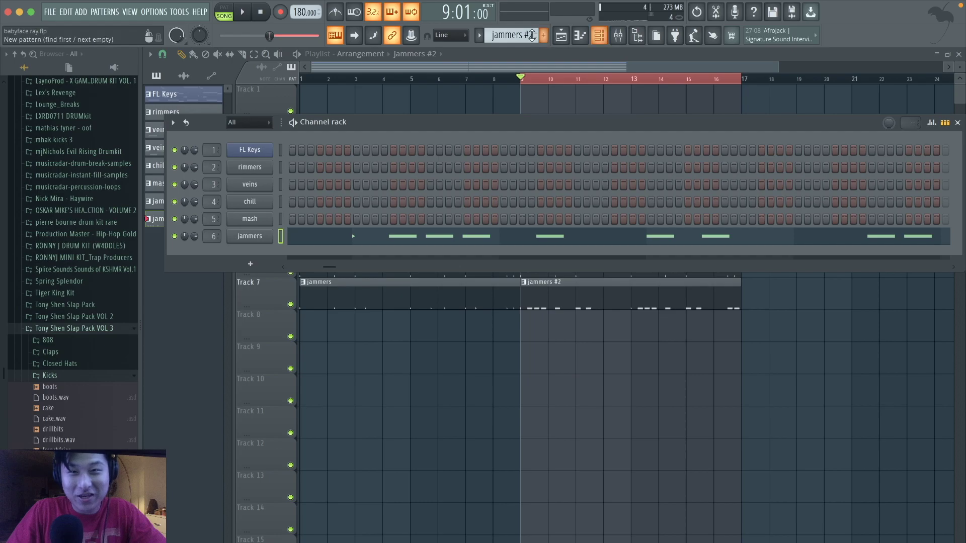
{"action": "scroll", "coordinate": [515, 34], "scroll_direction": "down", "scroll_amount": 1}
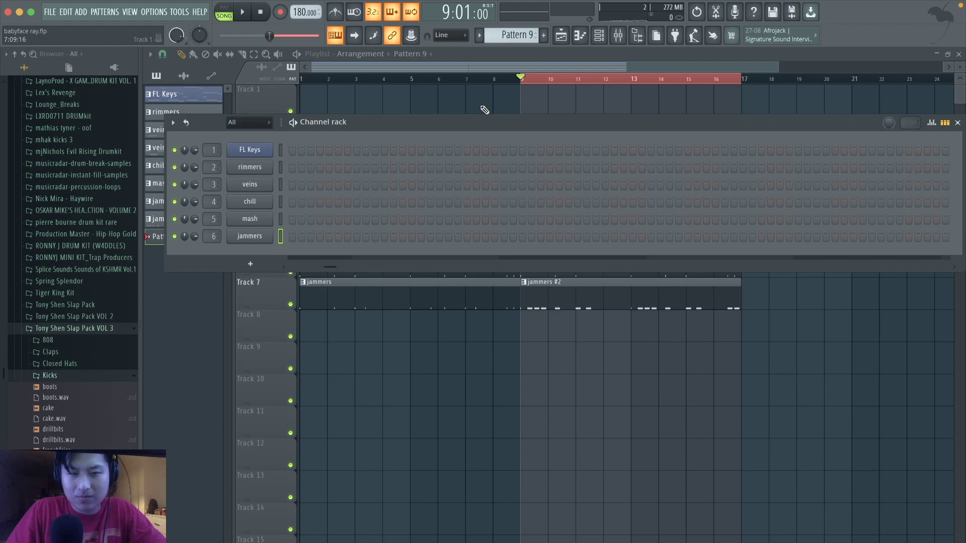
{"action": "left_click", "coordinate": [251, 260]}
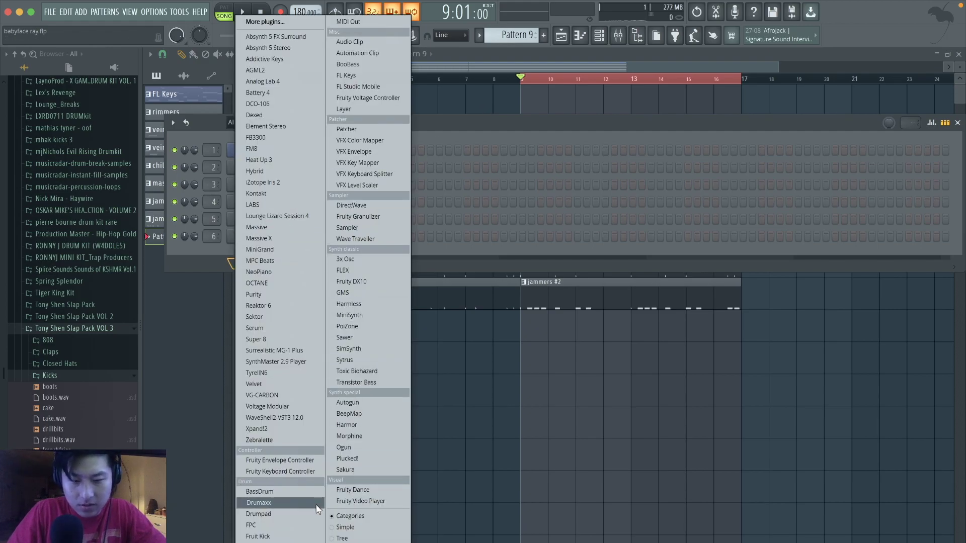
{"action": "left_click", "coordinate": [346, 75]}
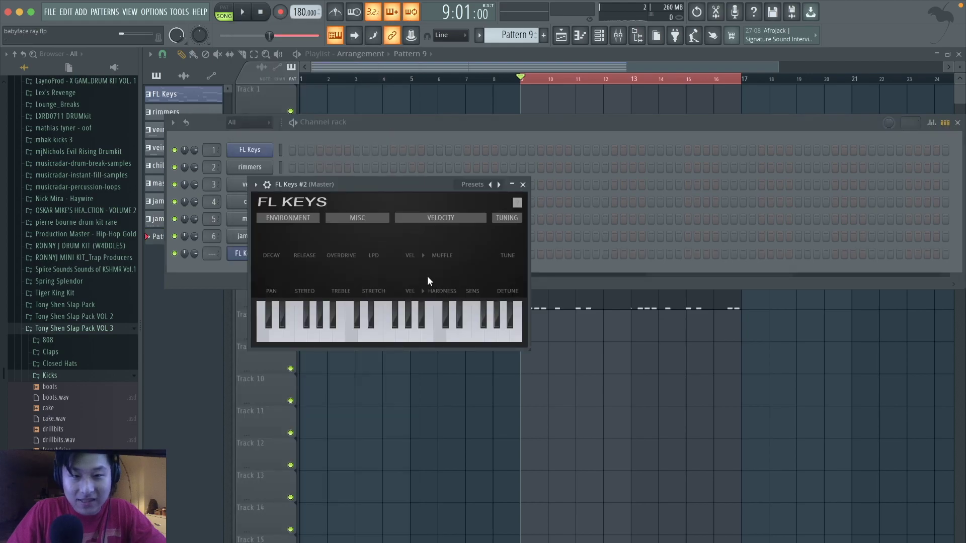
{"action": "left_click", "coordinate": [523, 185]}
- Place Pattern 9 on Track 8 from bar 9 and extend its clip to bar 17
{"action": "left_click", "coordinate": [599, 36]}
{"action": "left_click", "coordinate": [522, 325]}
{"action": "left_click_drag", "start_coordinate": [547, 321], "coordinate": [708, 337]}
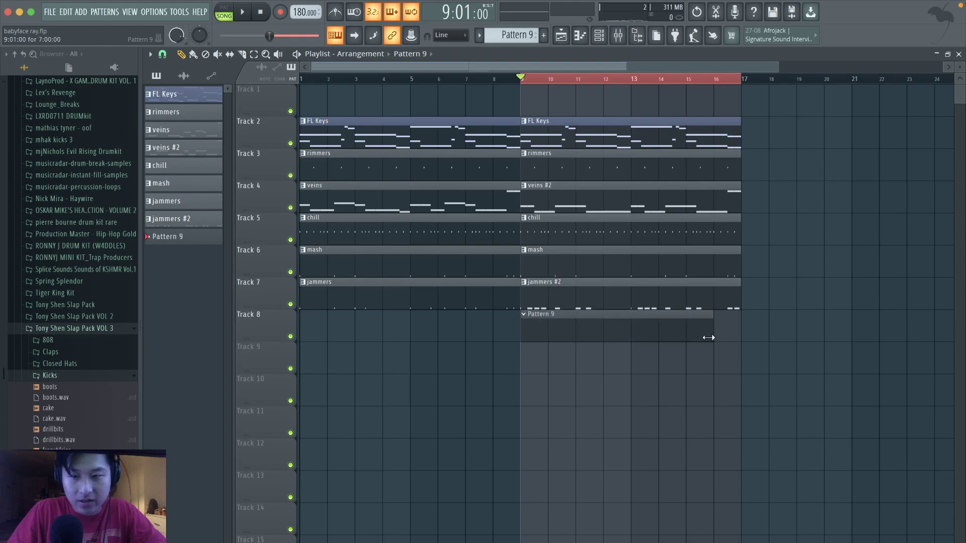
{"action": "left_click", "coordinate": [599, 36]}
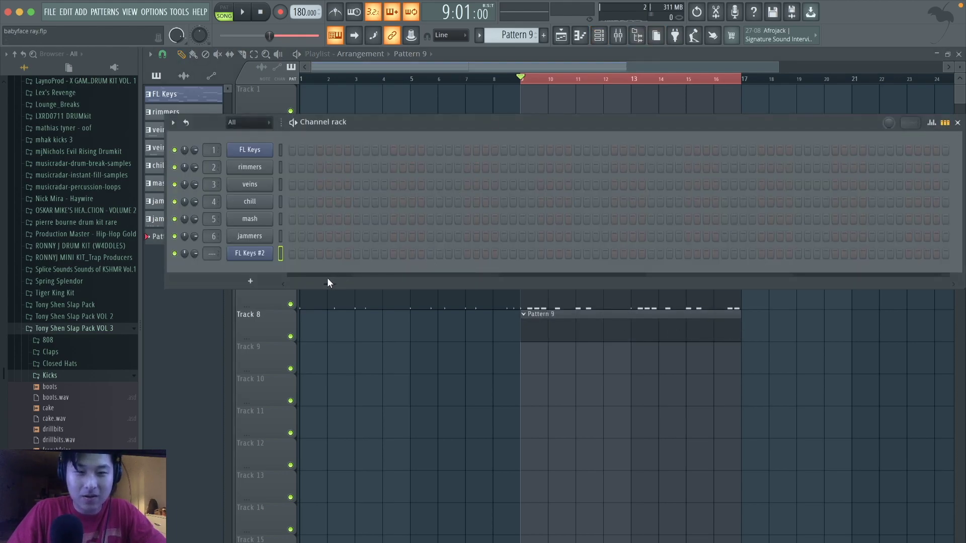
{"action": "left_click_drag", "start_coordinate": [308, 285], "coordinate": [273, 276]}
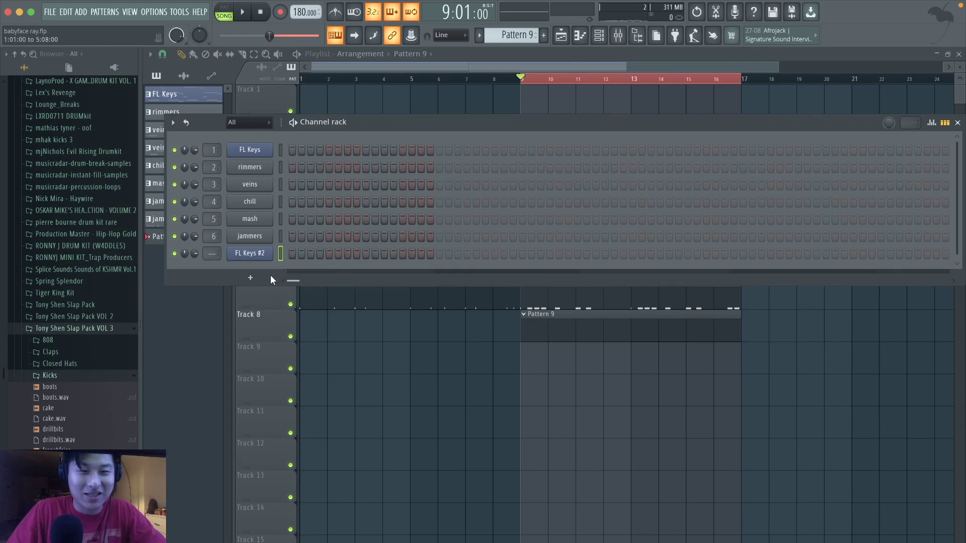
{"action": "left_click", "coordinate": [599, 35]}
{"action": "key", "text": "space"}
{"action": "key", "text": "space"}
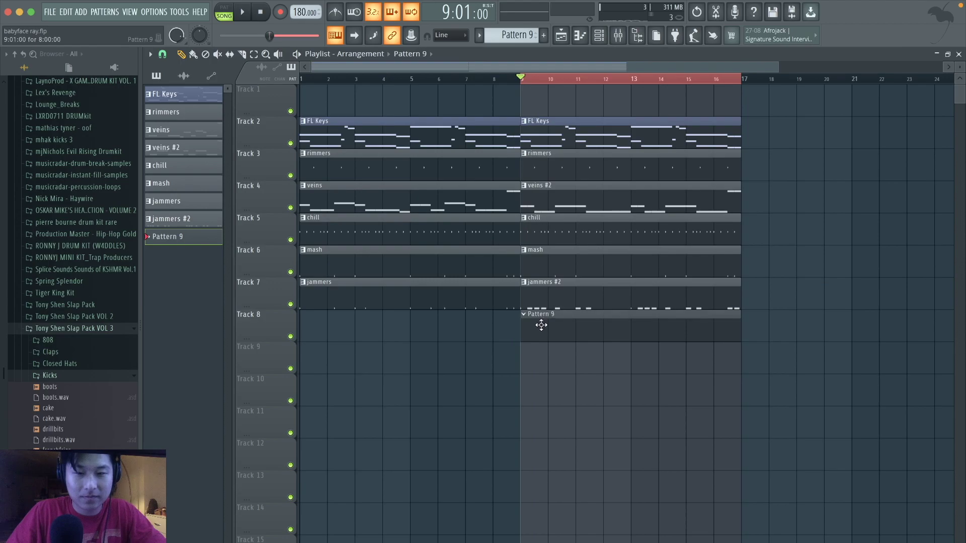
- Place a short F5 note in the middle of bar 1 for FL Keys #2 and preview it
{"action": "left_click", "coordinate": [581, 36]}
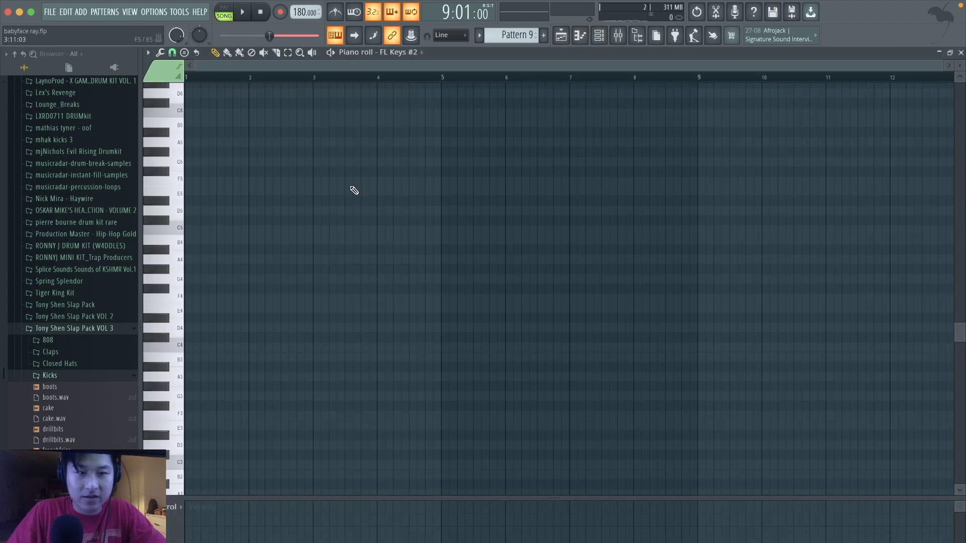
{"action": "left_click", "coordinate": [229, 142]}
{"action": "left_click_drag", "start_coordinate": [204, 145], "coordinate": [211, 185]}
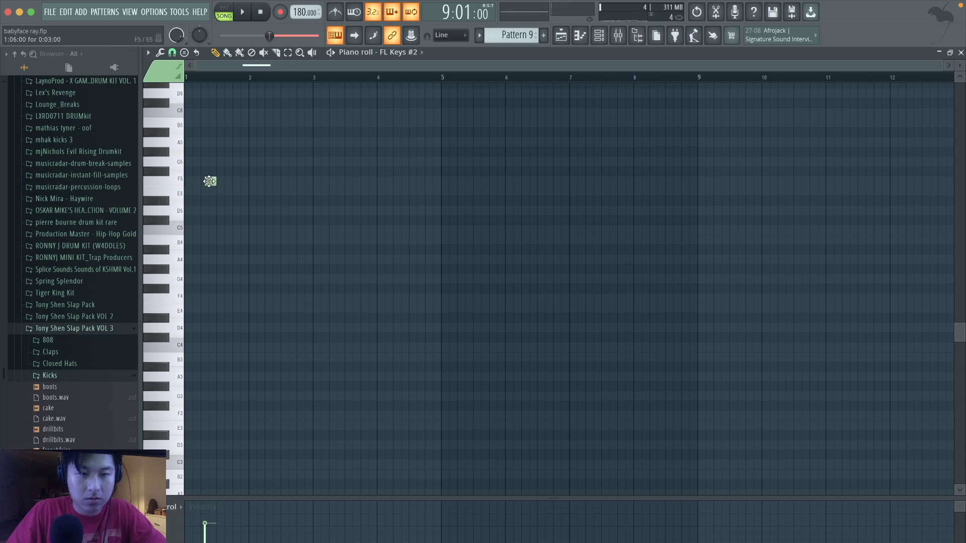
{"action": "key", "text": "space"}
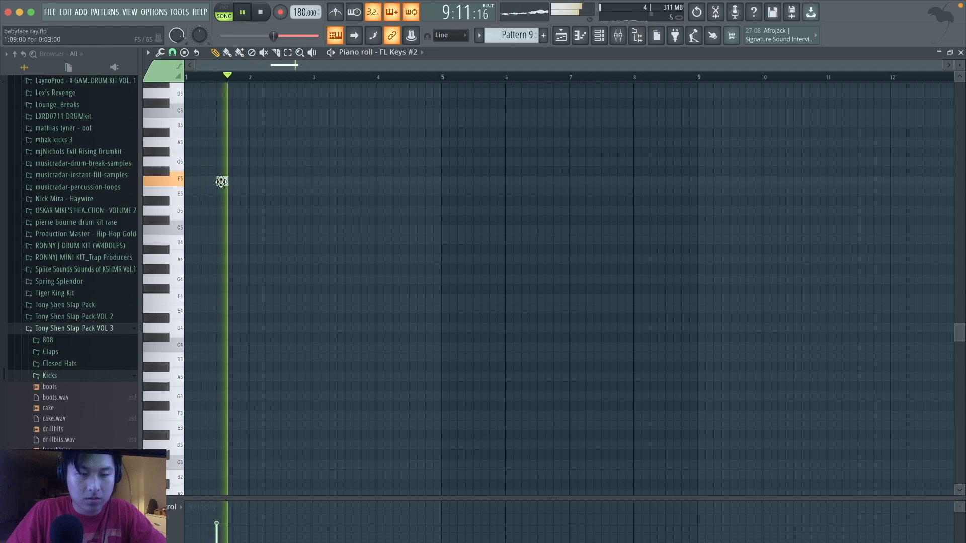
{"action": "key", "text": "space"}
- Raise the F5 note two octaves to F7 and preview it with the beat
{"action": "key", "text": "ctrl+Up"}
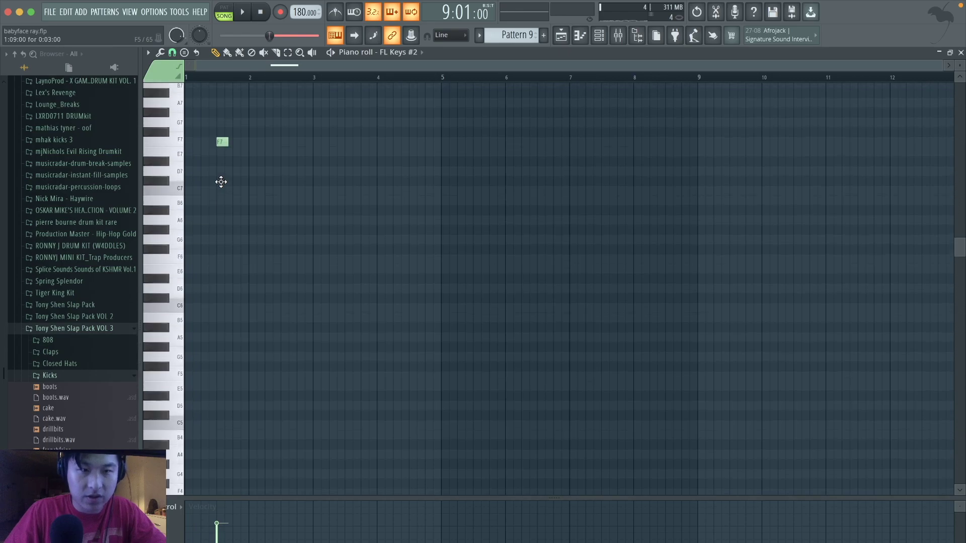
{"action": "key", "text": "ctrl+Up"}
{"action": "key", "text": "space"}
{"action": "key", "text": "space"}
{"action": "key", "text": "space"}
{"action": "key", "text": "space"}
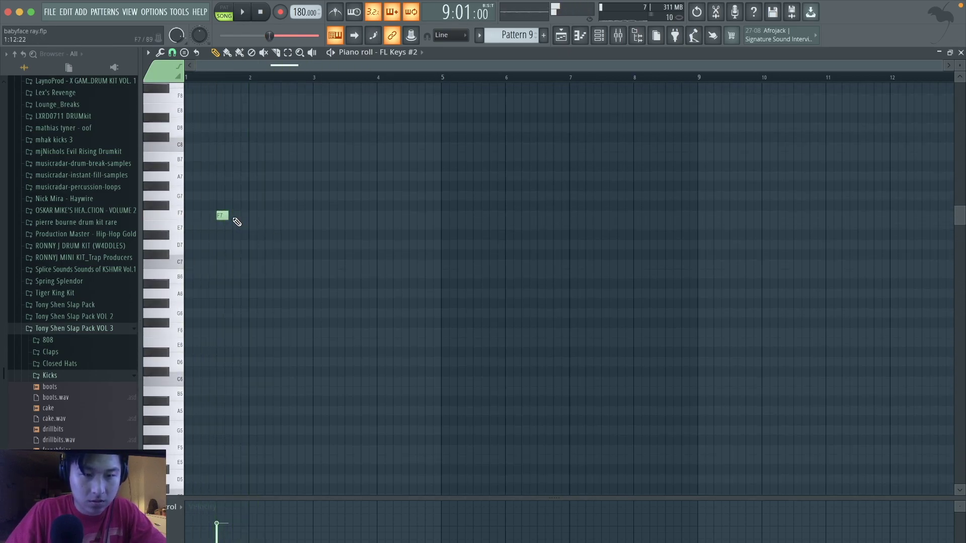
- Lengthen the F7 to one bar, repeat it twice, and finish with short G#7 and G7 notes ending at bar 5
{"action": "key", "text": "space"}
{"action": "left_click_drag", "start_coordinate": [225, 216], "coordinate": [345, 216]}
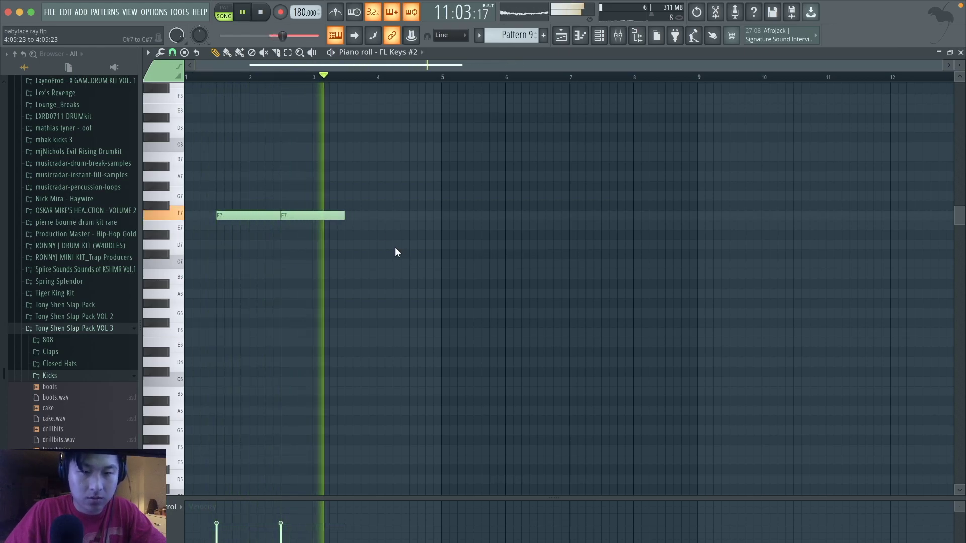
{"action": "key", "text": "space"}
{"action": "left_click", "coordinate": [346, 216]}
{"action": "mouse_move", "coordinate": [410, 186]}
{"action": "left_mouse_down"}
{"action": "mouse_move", "coordinate": [408, 196]}
{"action": "mouse_move", "coordinate": [407, 181]}
{"action": "left_mouse_up"}
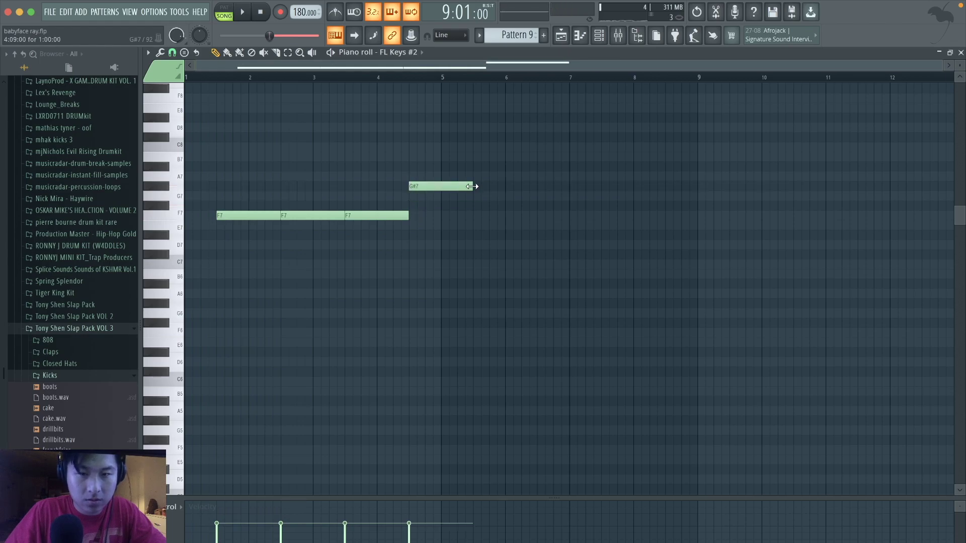
{"action": "left_click", "coordinate": [425, 197]}
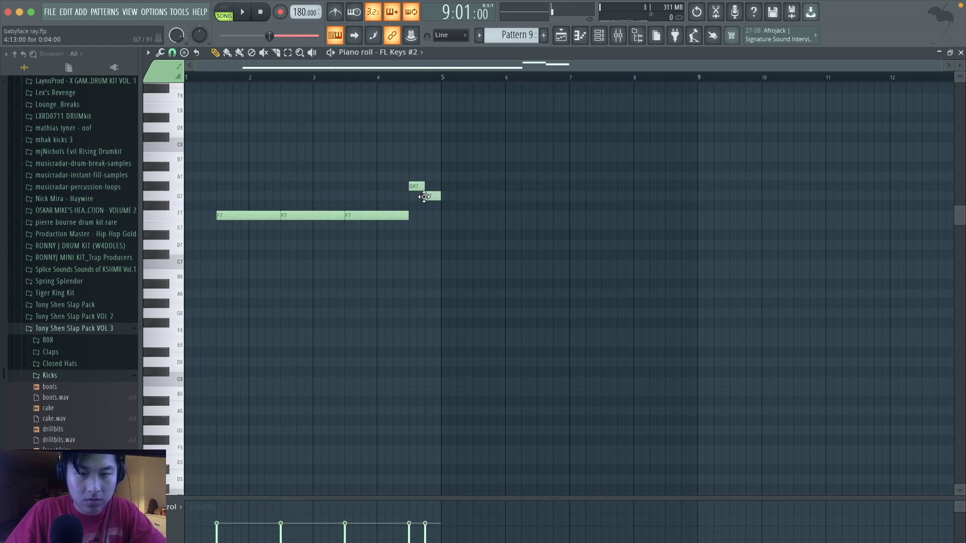
- Copy the FL Keys #2 phrase from bars 1 to 4 into bars 5 to 8 and play it back
{"action": "left_click_drag", "start_coordinate": [475, 254], "coordinate": [231, 155]}
{"action": "left_click_drag", "start_coordinate": [234, 213], "coordinate": [485, 216]}
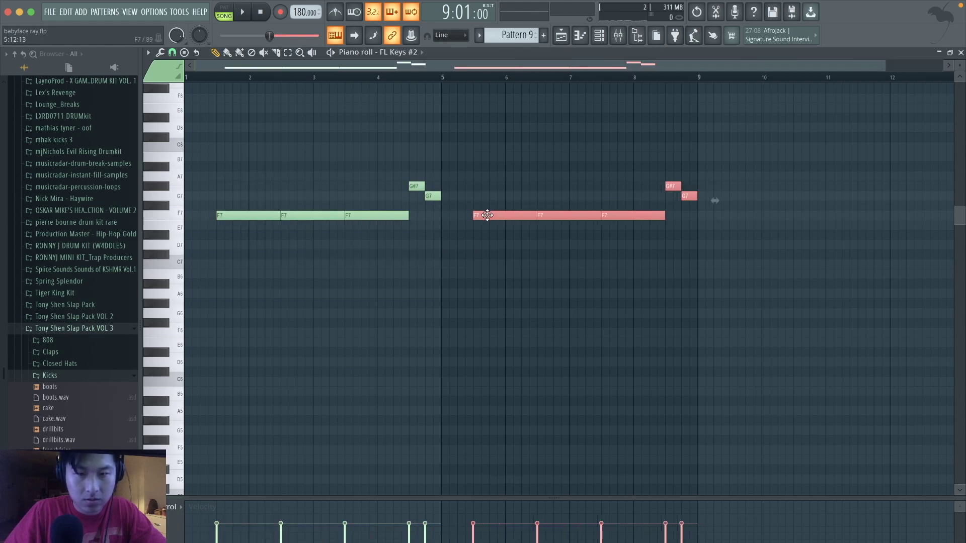
{"action": "key", "text": "space"}
{"action": "left_click", "coordinate": [487, 158]}
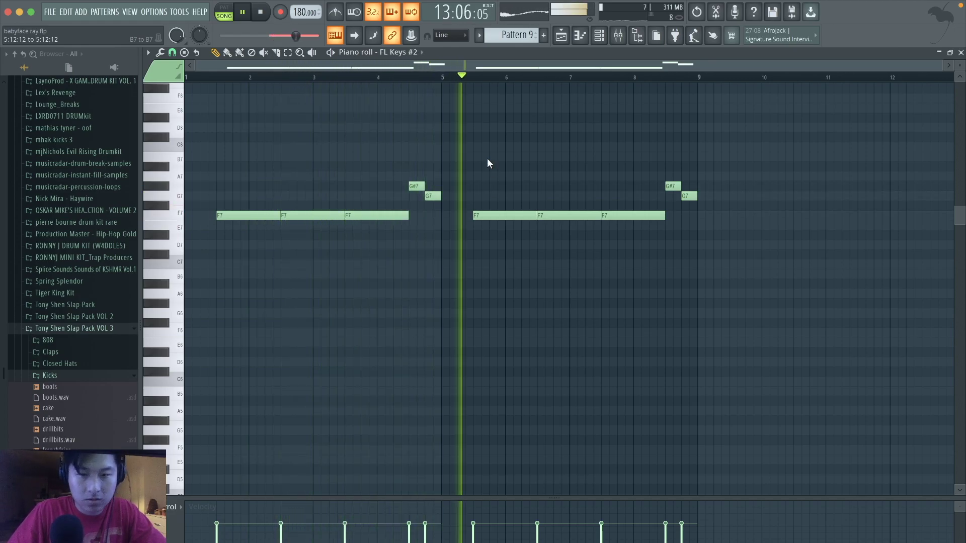
- Route the FL Keys #2 channel to mixer track 7 and lower that track's volume fader
{"action": "left_click", "coordinate": [617, 36]}
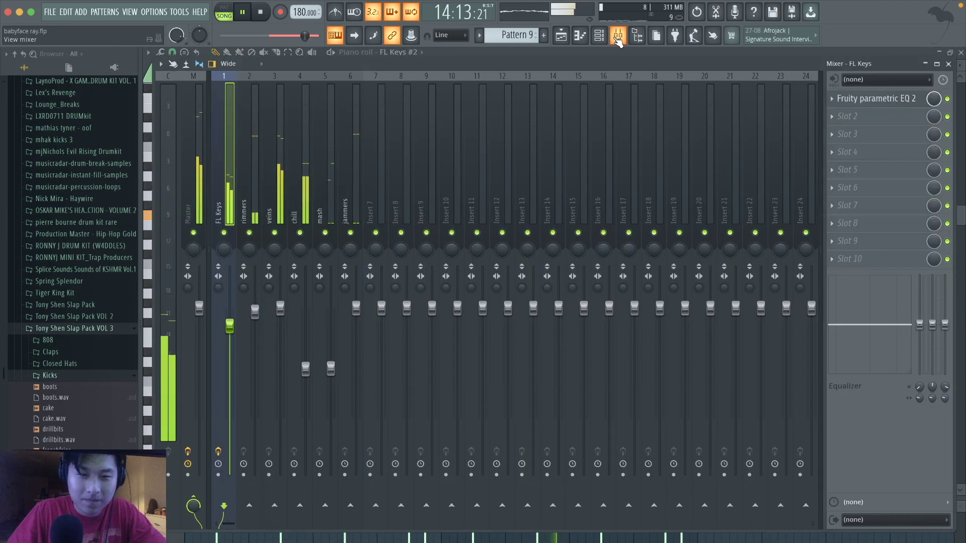
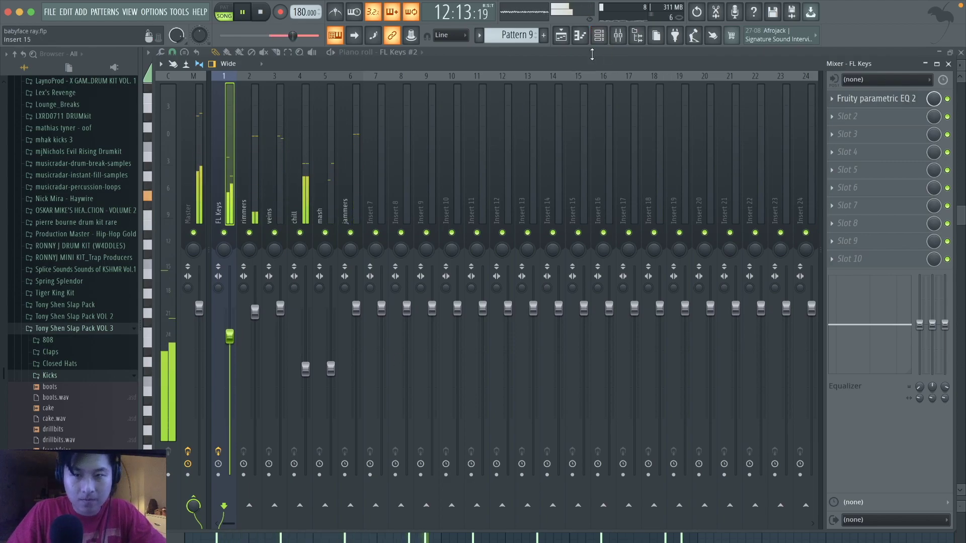
{"action": "left_click", "coordinate": [599, 35]}
{"action": "left_click", "coordinate": [411, 106]}
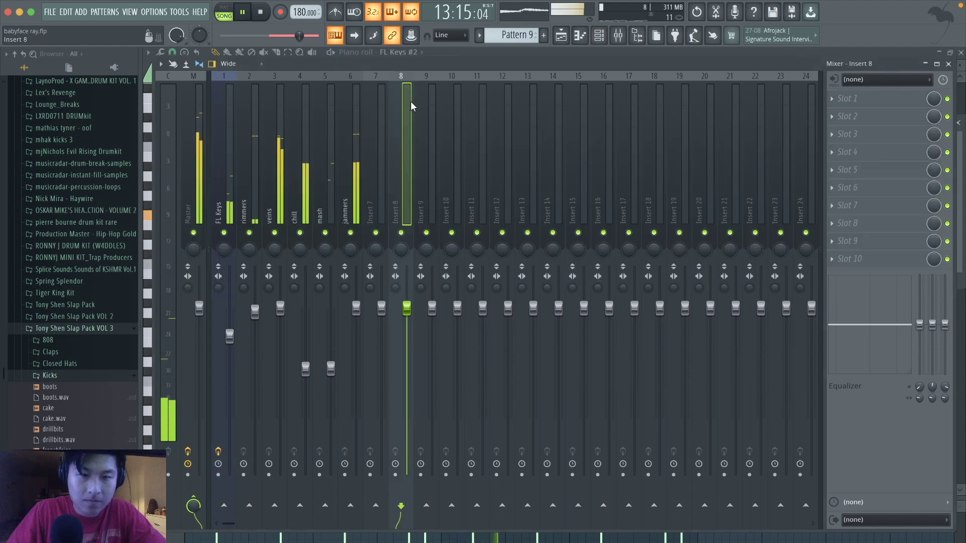
{"action": "left_click", "coordinate": [380, 109]}
{"action": "key", "text": "ctrl+l"}
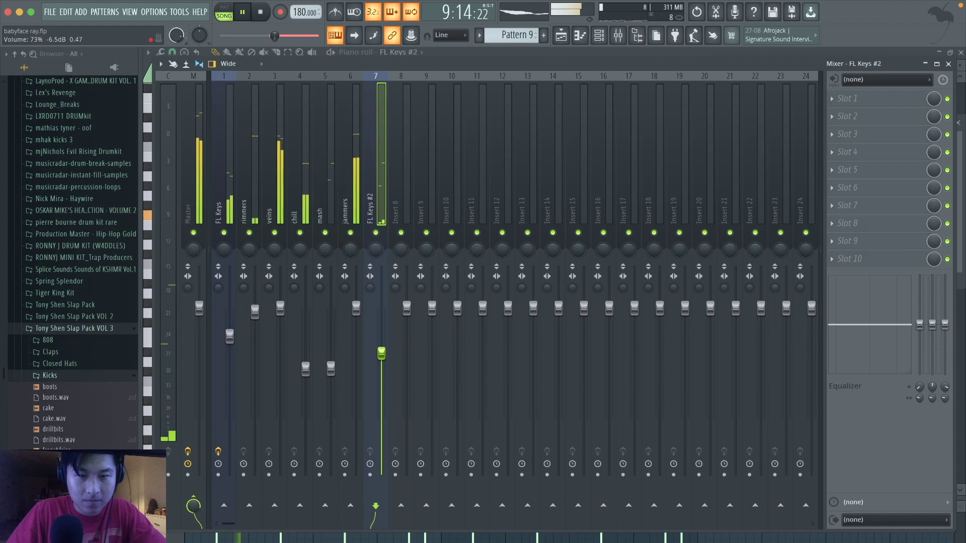
{"action": "left_click_drag", "start_coordinate": [381, 352], "coordinate": [382, 348]}
- Add Fruity Parametric EQ 2 to the FL Keys #2 track, set band 1's high pass to about 559 Hz, and preview it
{"action": "left_click", "coordinate": [867, 102]}
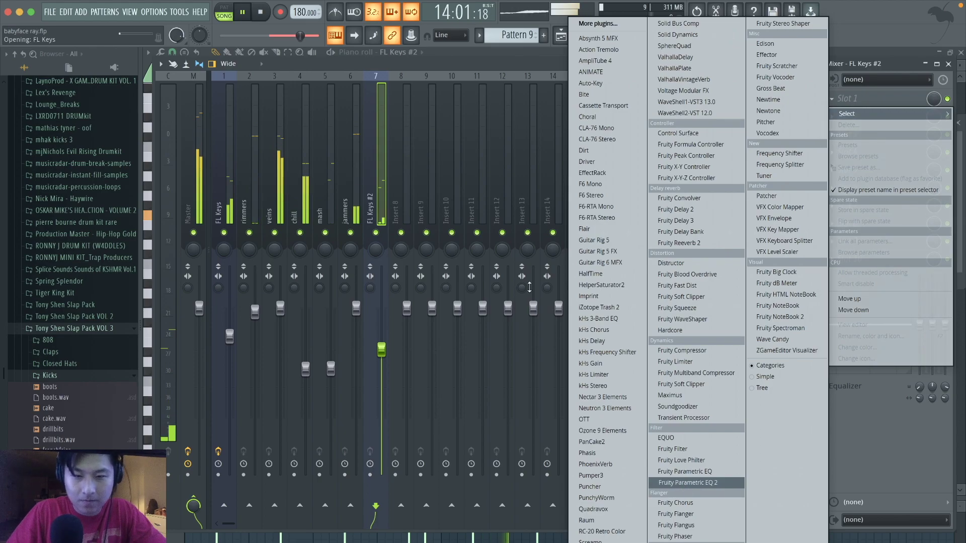
{"action": "left_click", "coordinate": [688, 482]}
{"action": "scroll", "coordinate": [465, 91], "scroll_direction": "up", "scroll_amount": 2}
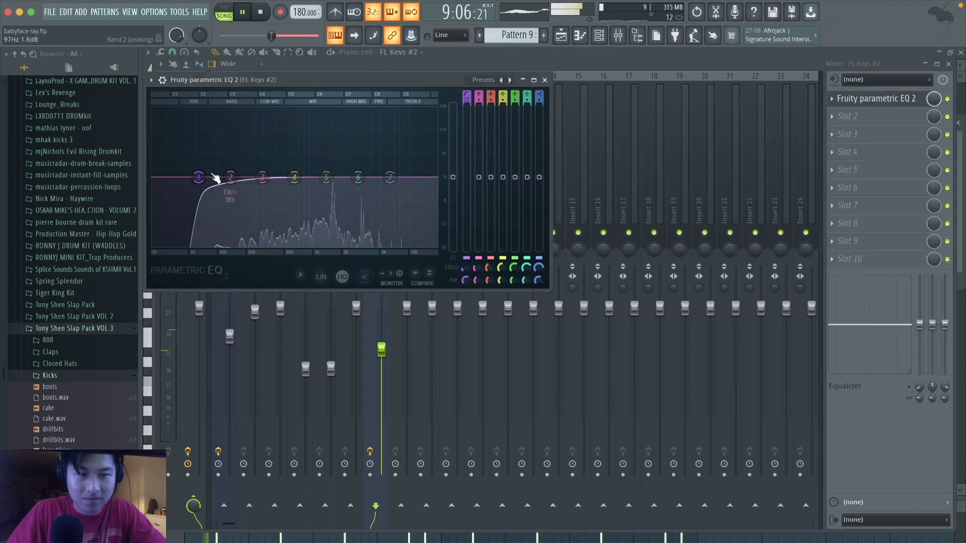
{"action": "left_click_drag", "start_coordinate": [199, 177], "coordinate": [287, 177]}
{"action": "key", "text": "space"}
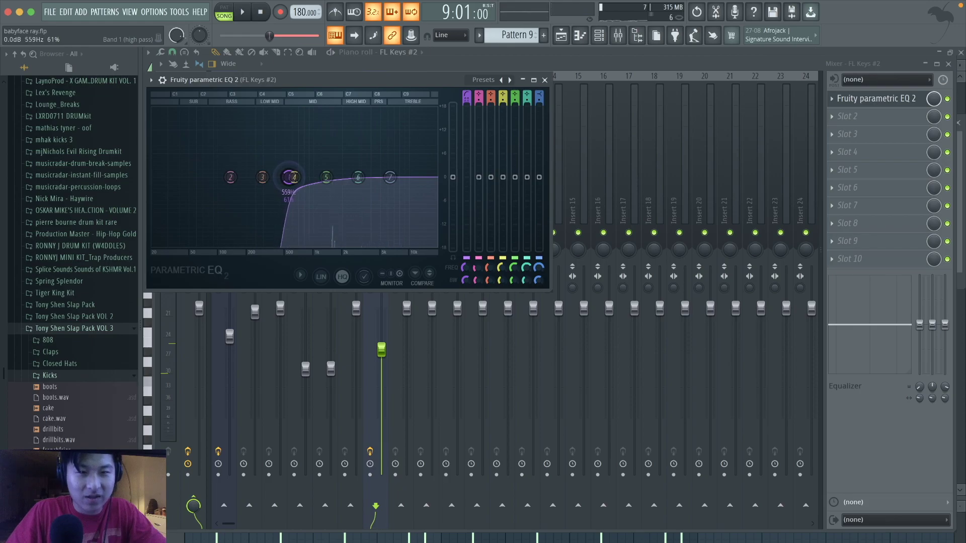
{"action": "mouse_move", "coordinate": [390, 177]}
{"action": "left_mouse_down"}
{"action": "mouse_move", "coordinate": [399, 195]}
{"action": "mouse_move", "coordinate": [406, 172]}
{"action": "left_mouse_up"}
{"action": "key", "text": "space"}
{"action": "left_click", "coordinate": [545, 80]}
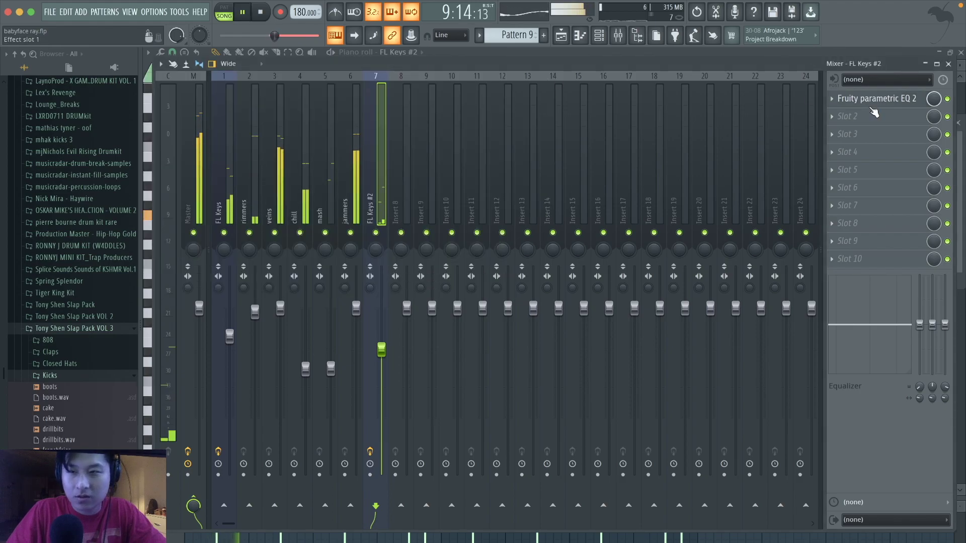
{"action": "key", "text": "space"}
- Add Fruity Reeverb 2 to the second effect slot of FL Keys #2 and adjust its predelay during playback
{"action": "left_click", "coordinate": [865, 117]}
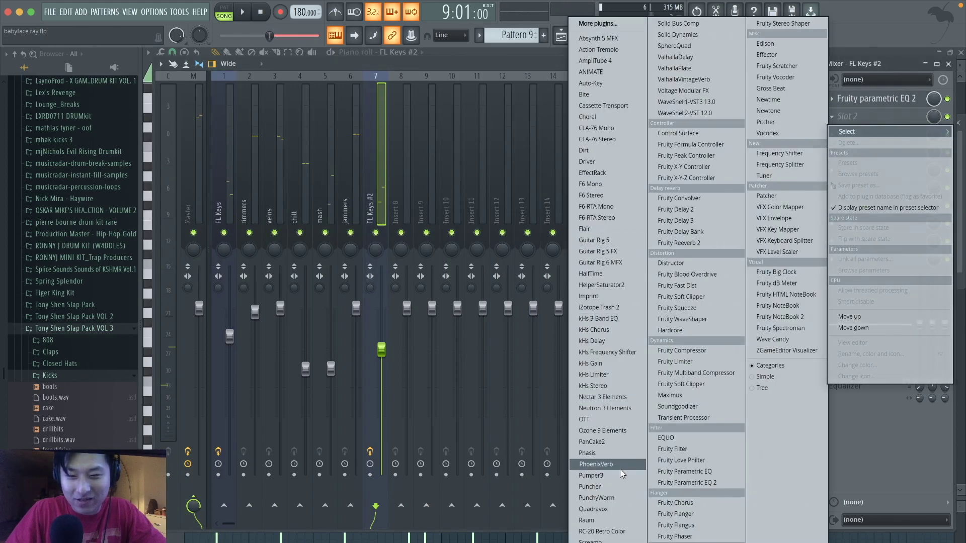
{"action": "left_click", "coordinate": [727, 243]}
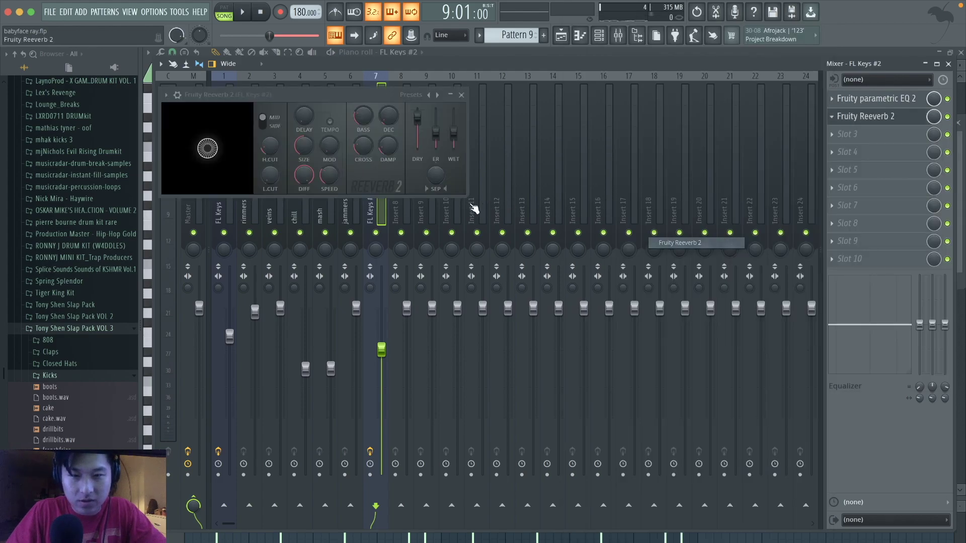
{"action": "key", "text": "space"}
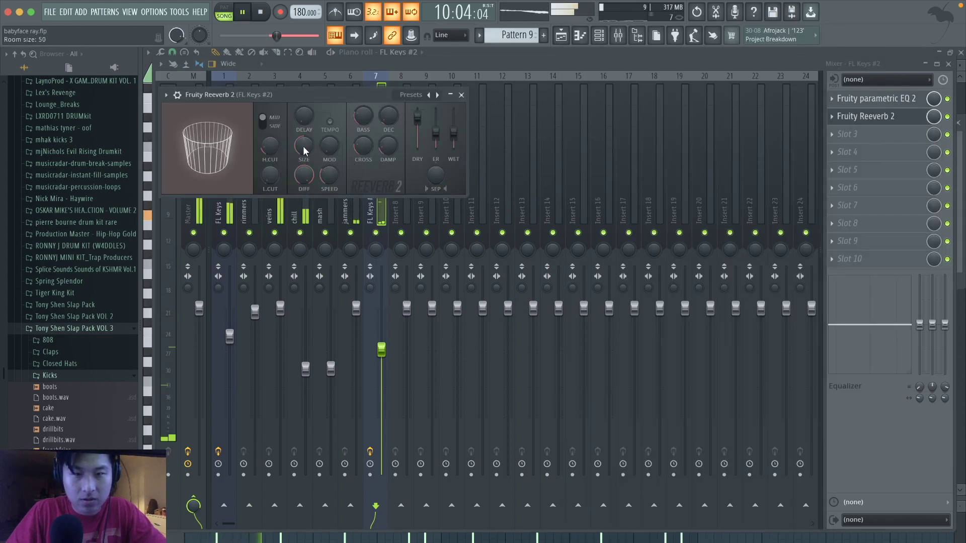
{"action": "left_click_drag", "start_coordinate": [454, 133], "coordinate": [453, 126]}
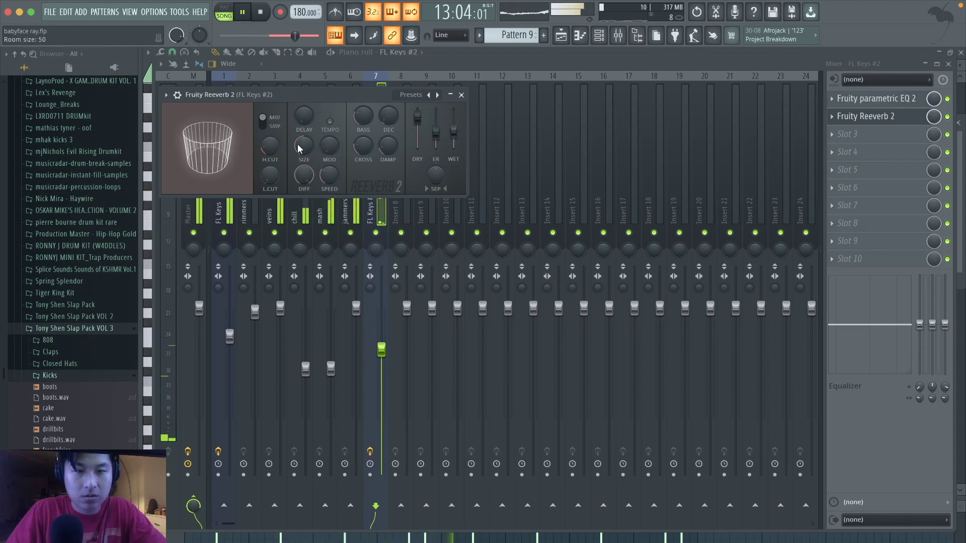
{"action": "left_click_drag", "start_coordinate": [307, 118], "coordinate": [307, 114]}
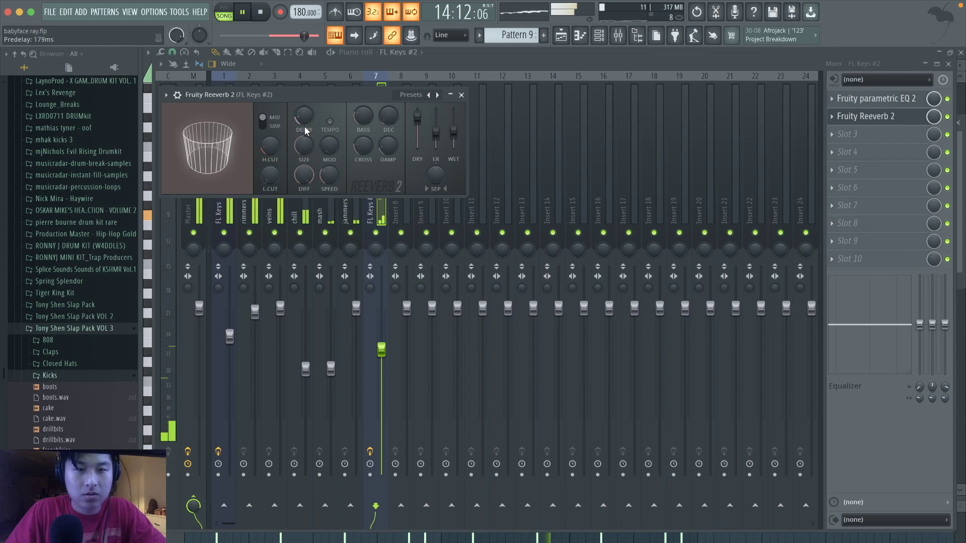
{"action": "key", "text": "space"}
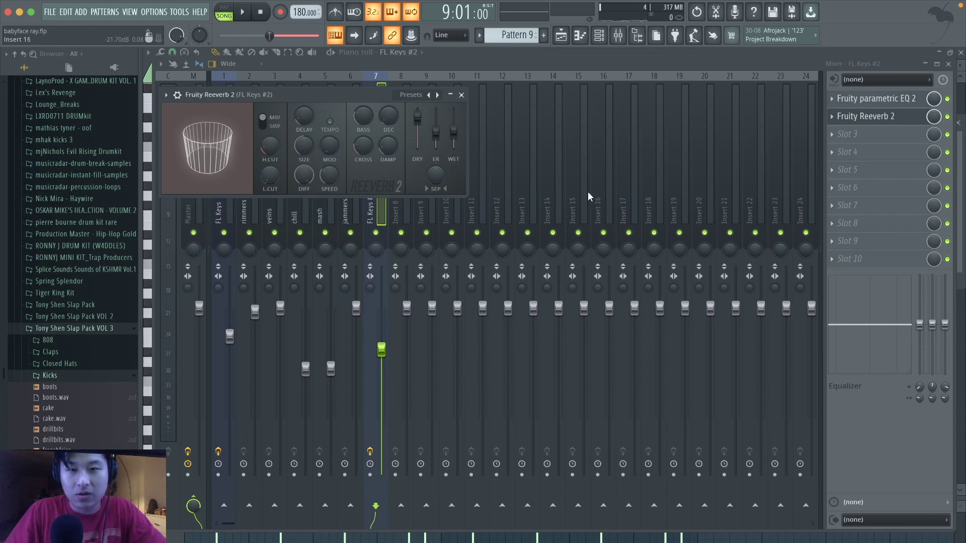
{"action": "key", "text": "Escape"}
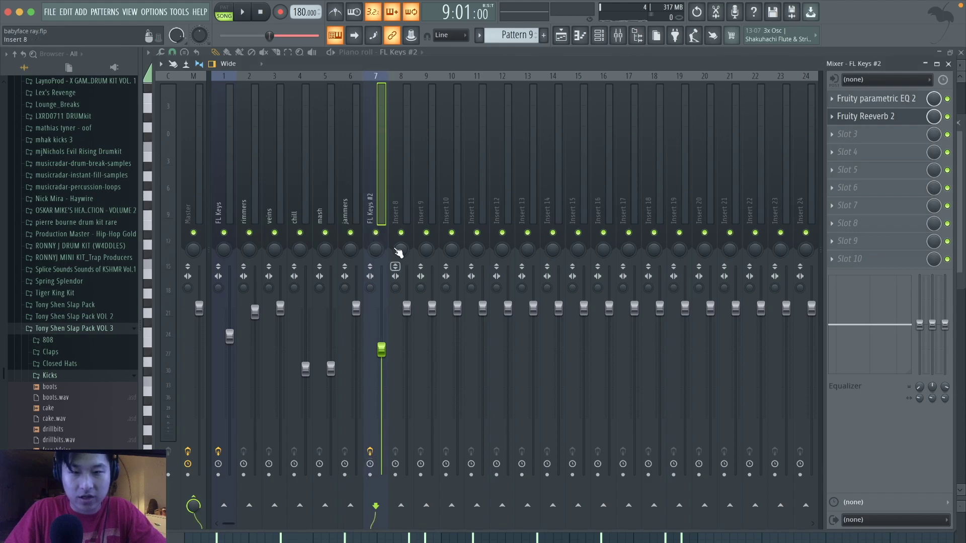
- Solo the FL Keys #2 track and set the Fruity Reeverb 2 predelay to 182 ms
{"action": "right_click", "coordinate": [380, 232]}
{"action": "key", "text": "space"}
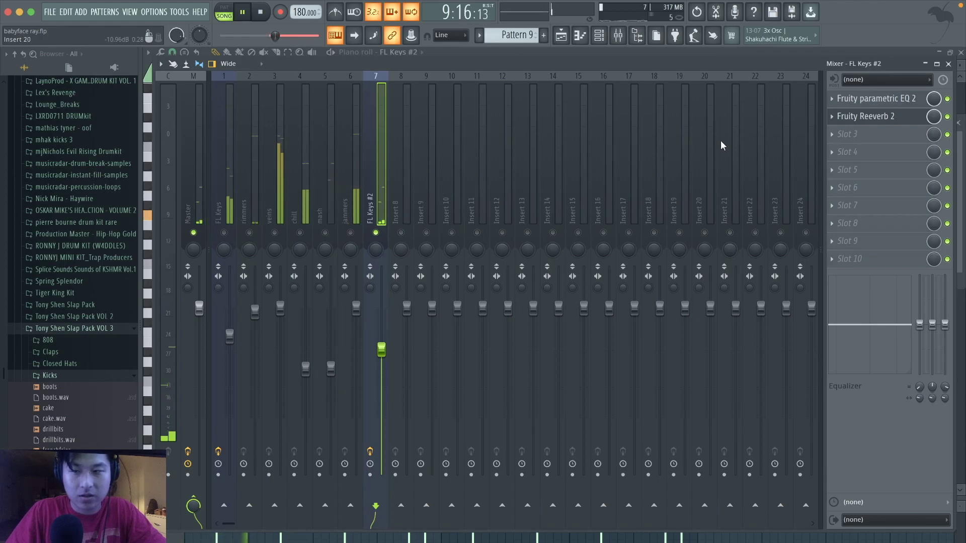
{"action": "left_click", "coordinate": [869, 116]}
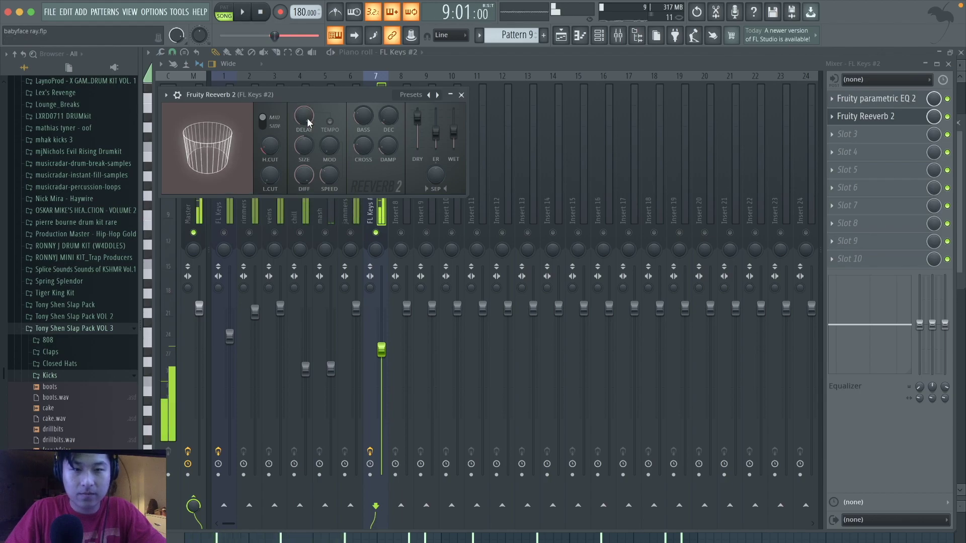
{"action": "key", "text": "space"}
{"action": "mouse_move", "coordinate": [307, 117]}
{"action": "left_mouse_down"}
{"action": "mouse_move", "coordinate": [307, 100]}
{"action": "mouse_move", "coordinate": [303, 135]}
{"action": "left_mouse_up"}
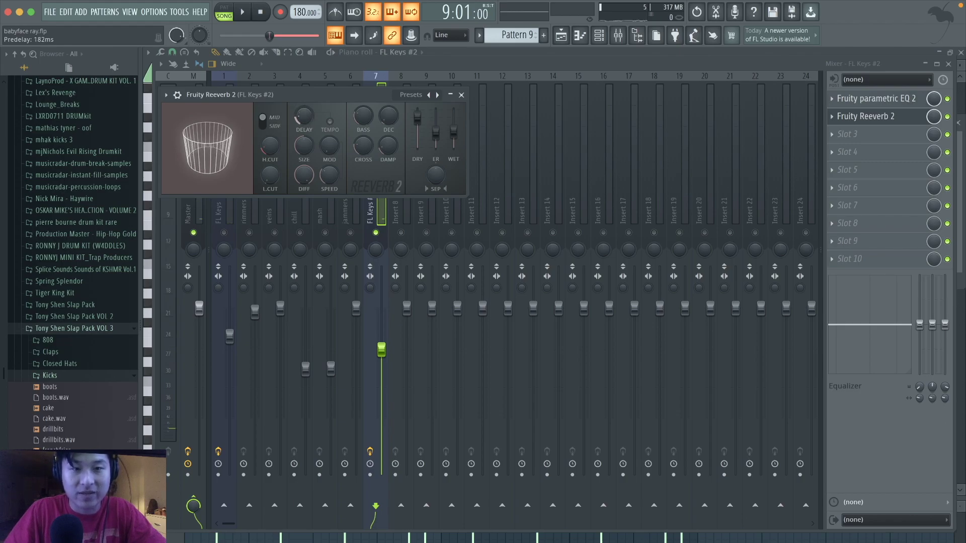
{"action": "left_click", "coordinate": [461, 95]}
- Preview the soloed FL Keys #2 track, then unsolo it and play it with the full beat
{"action": "key", "text": "space"}
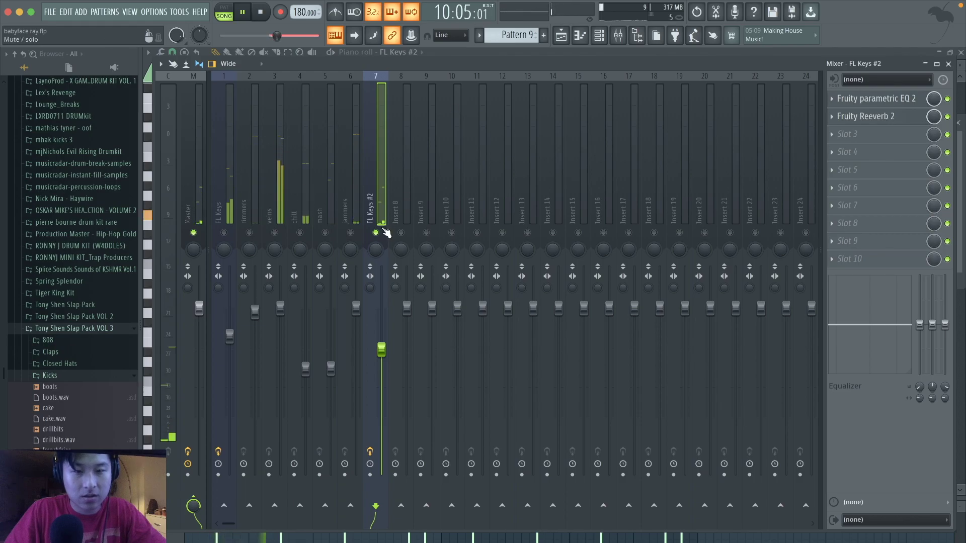
{"action": "key", "text": "space"}
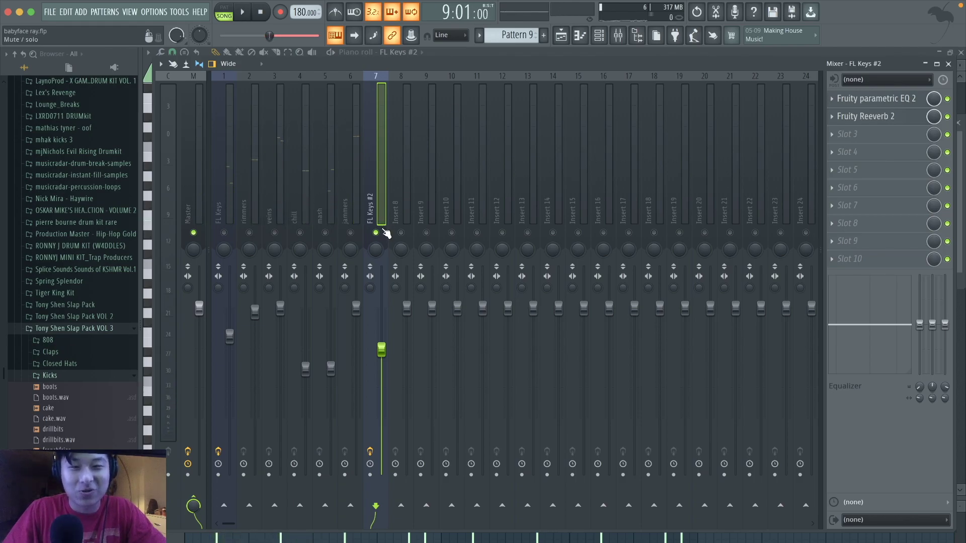
{"action": "right_click", "coordinate": [386, 232]}
{"action": "key", "text": "space"}
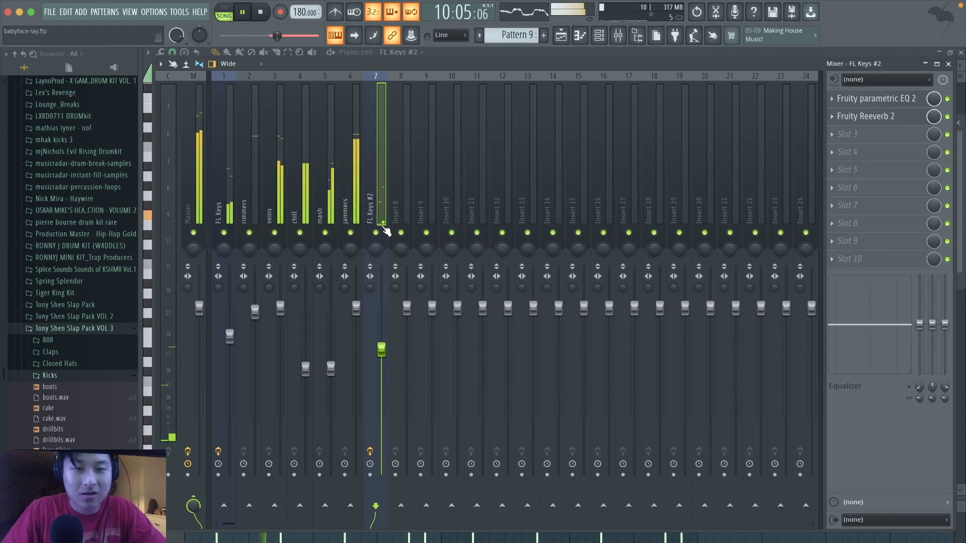
- Return to the playlist arrangement, save the project, and stop playback
{"action": "left_click", "coordinate": [558, 40]}
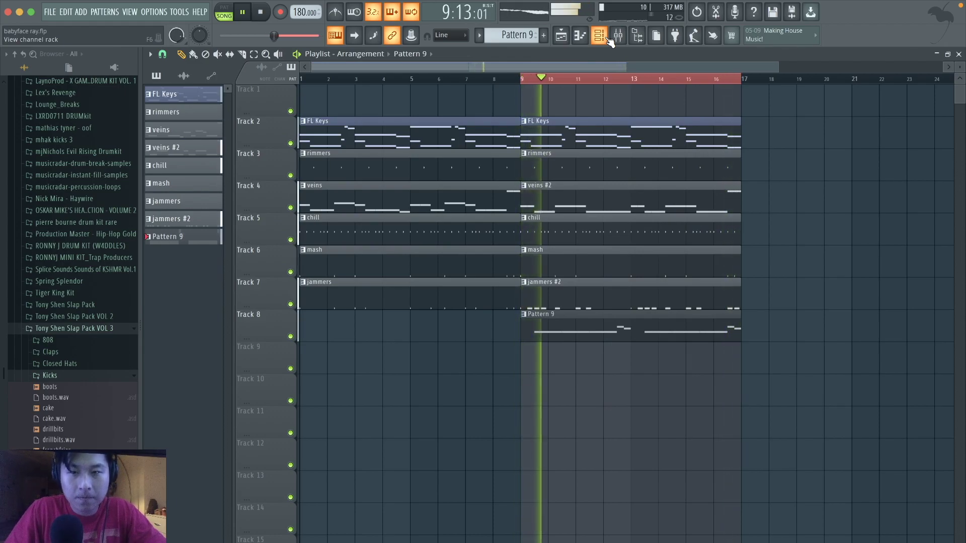
{"action": "key", "text": "ctrl+s"}
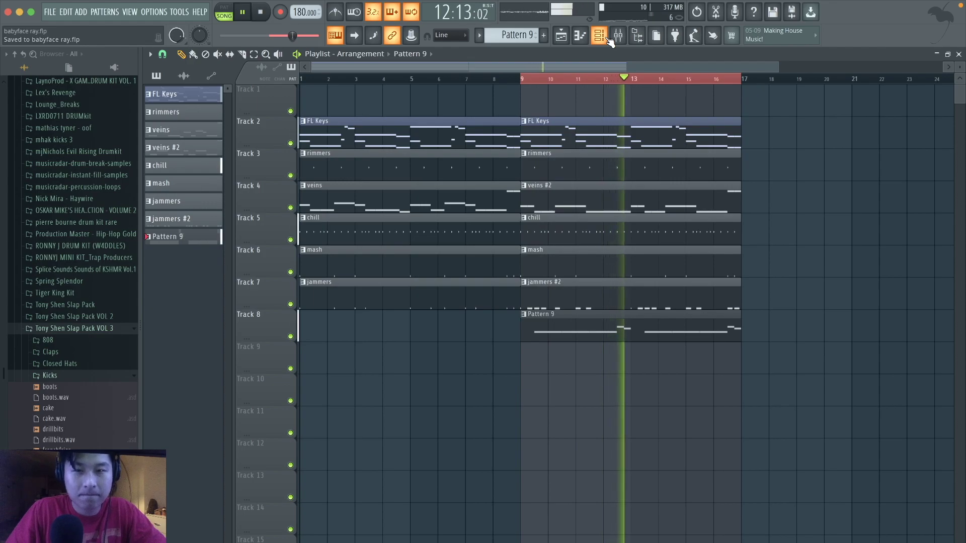
{"action": "left_click", "coordinate": [581, 35]}
{"action": "key", "text": "space"}
{"action": "left_click", "coordinate": [563, 35]}
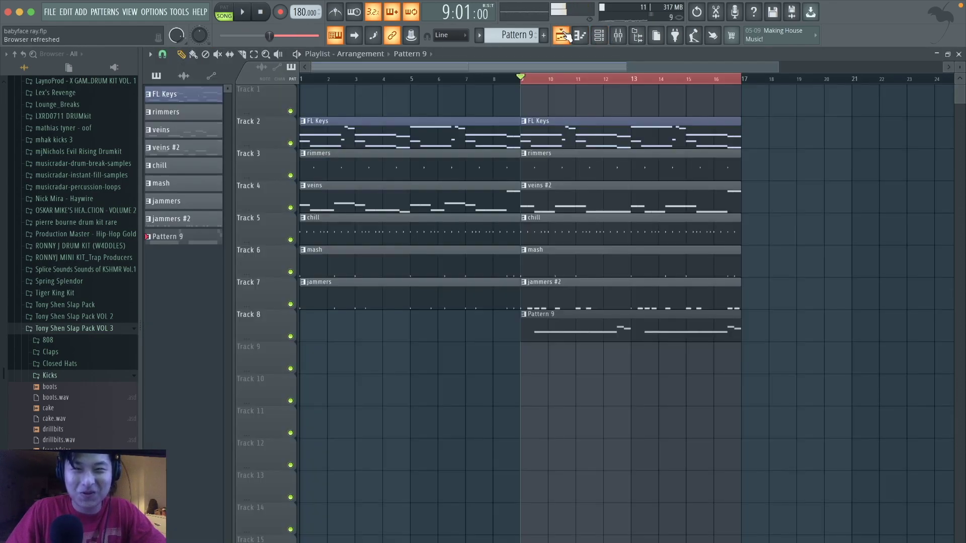
- Add a Sytrus channel to the FL Keys pattern and load its Edgy pad preset
{"action": "double_click", "coordinate": [535, 133]}
{"action": "scroll", "coordinate": [536, 174], "scroll_direction": "down", "scroll_amount": 8}
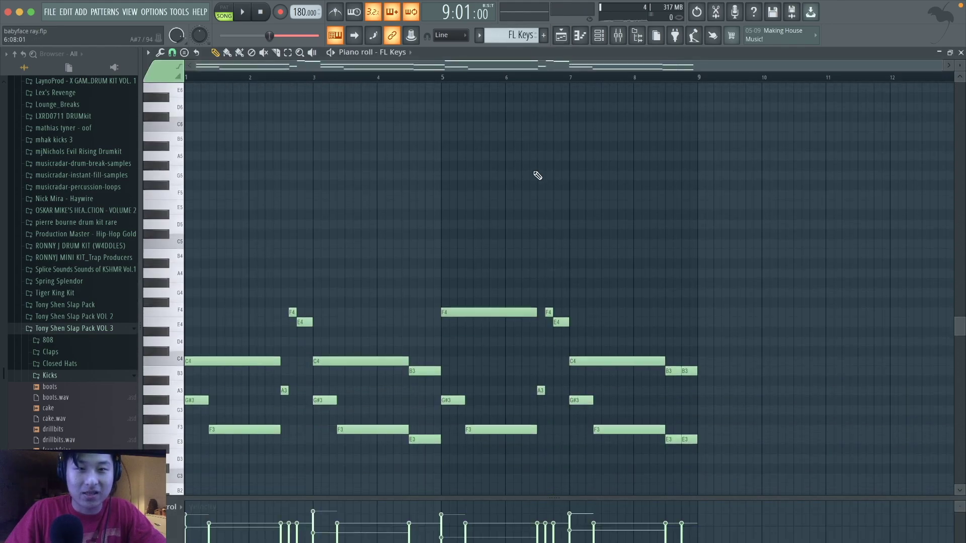
{"action": "left_click", "coordinate": [601, 38]}
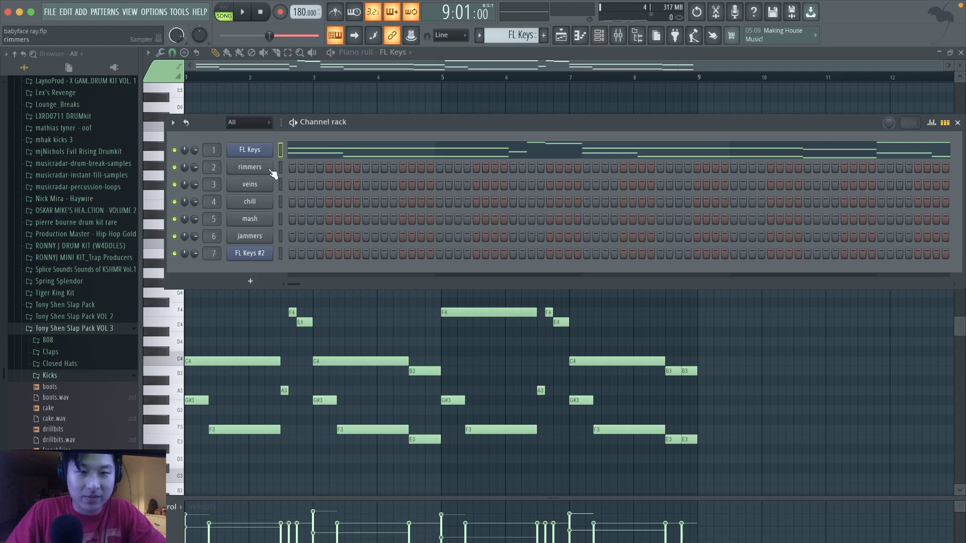
{"action": "left_click", "coordinate": [254, 280]}
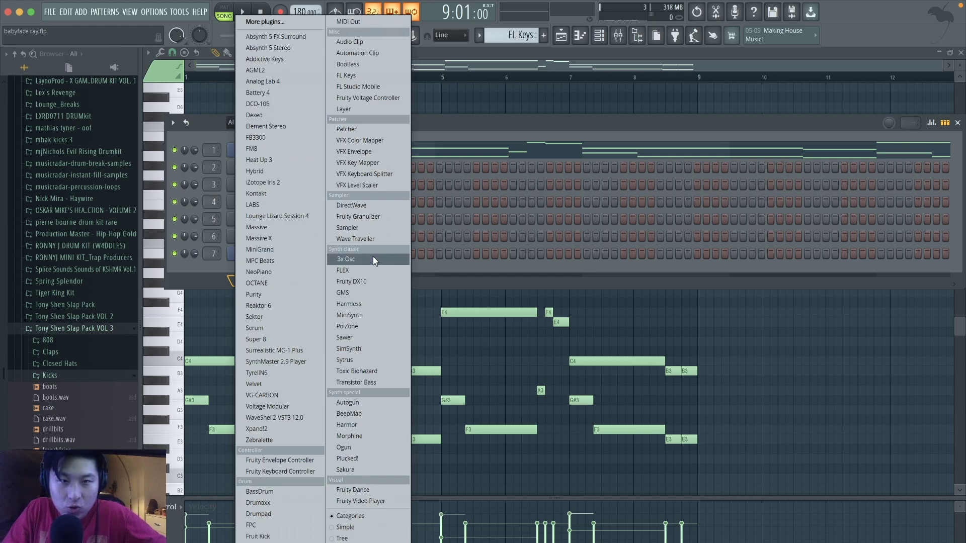
{"action": "left_click", "coordinate": [371, 359]}
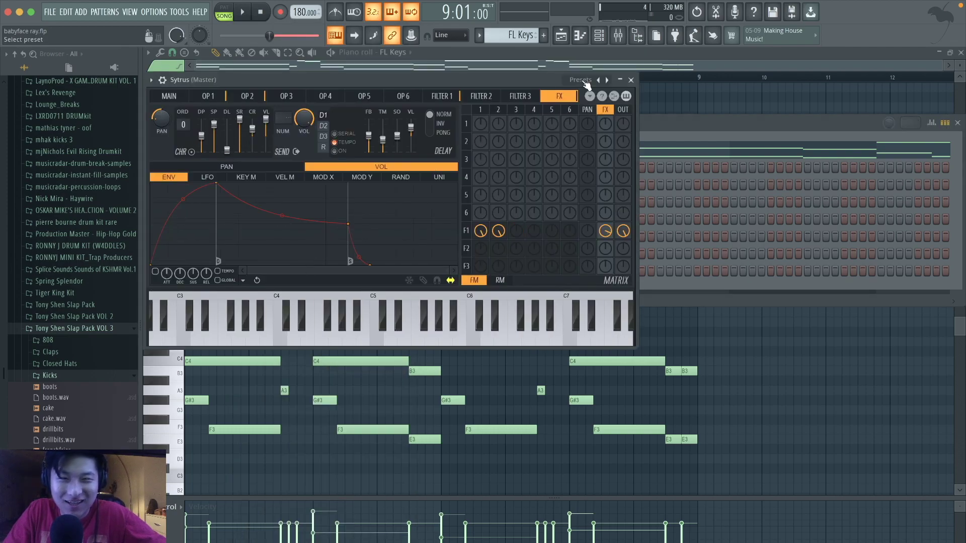
{"action": "left_click", "coordinate": [585, 83]}
{"action": "left_click", "coordinate": [581, 80]}
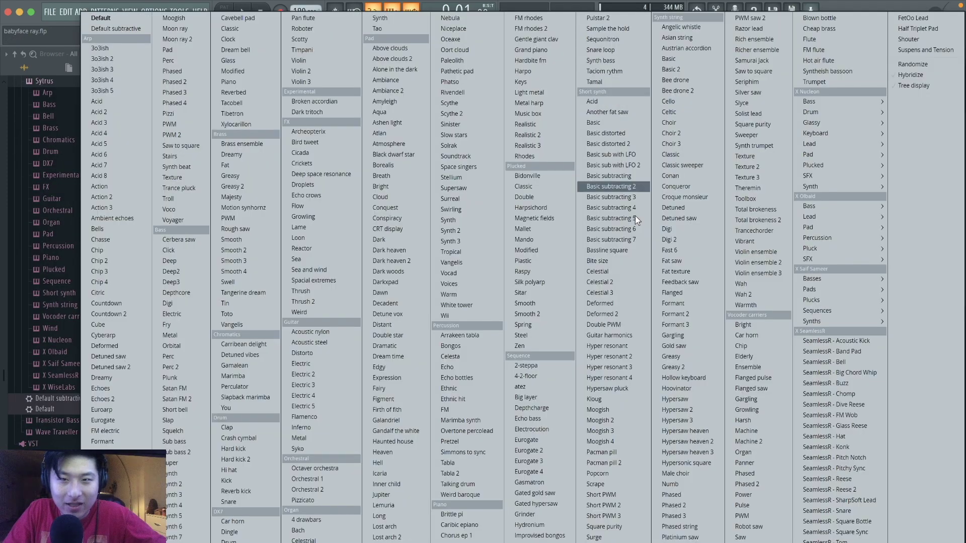
{"action": "left_click", "coordinate": [397, 370]}
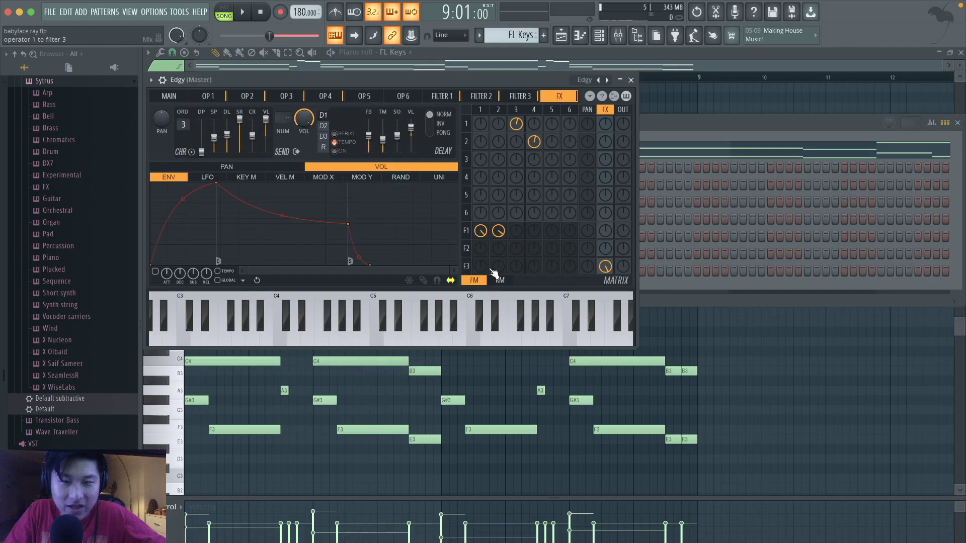
{"action": "left_click", "coordinate": [632, 81]}
- Place a one-bar G#3 note in bar 1 and a one-bar F3 note in bar 2 for Edgy and preview them
{"action": "left_click_drag", "start_coordinate": [191, 279], "coordinate": [245, 280]}
{"action": "key", "text": "space"}
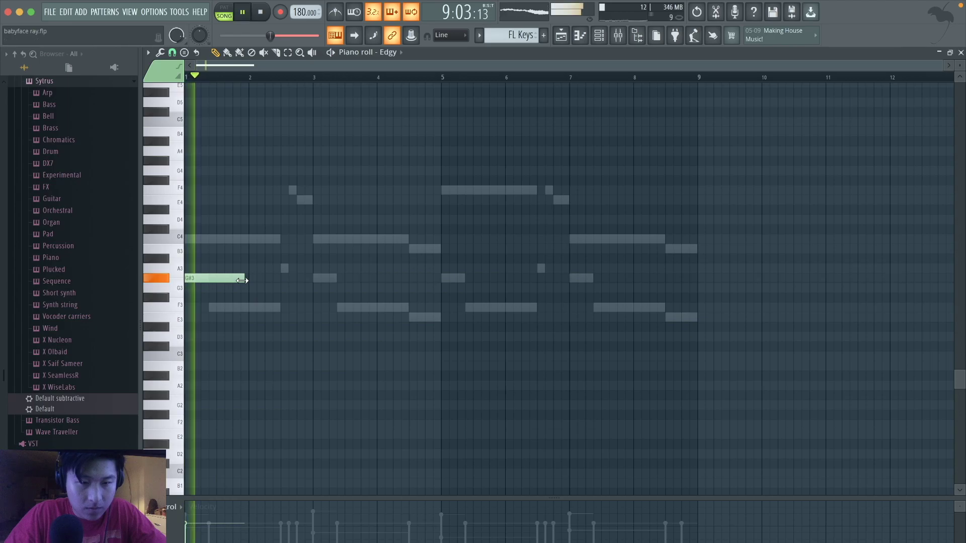
{"action": "left_click", "coordinate": [270, 308]}
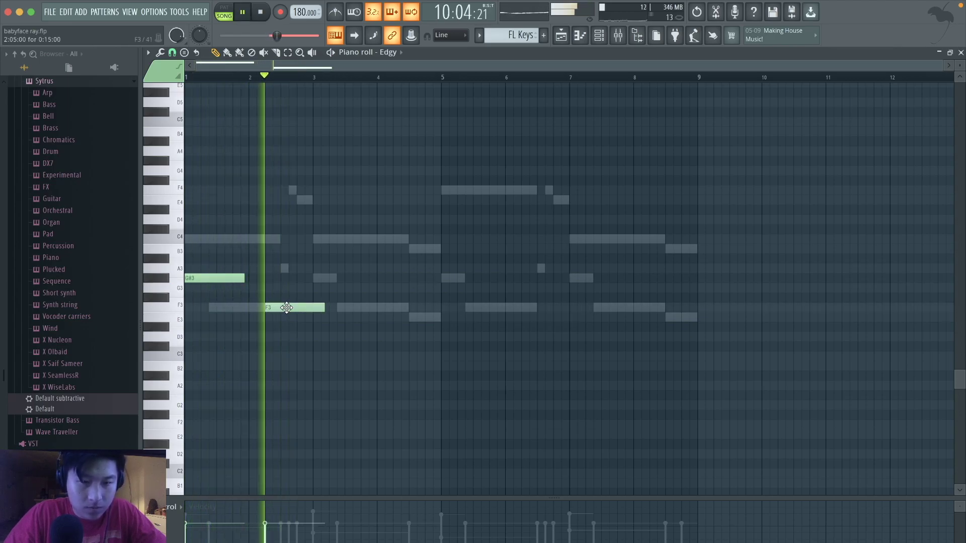
{"action": "mouse_move", "coordinate": [289, 307]}
{"action": "left_mouse_down"}
{"action": "mouse_move", "coordinate": [276, 307]}
{"action": "mouse_move", "coordinate": [294, 307]}
{"action": "left_mouse_up"}
{"action": "key", "text": "space"}
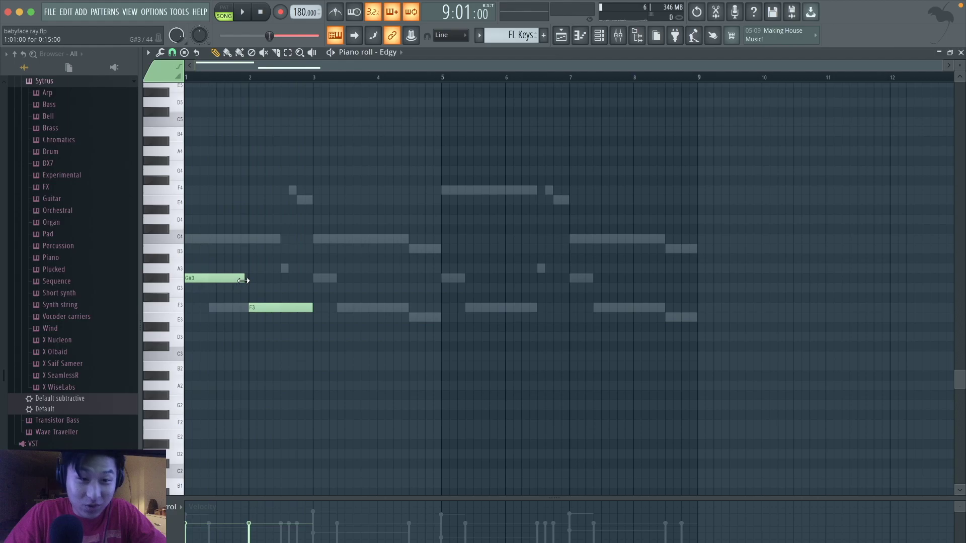
{"action": "key", "text": "space"}
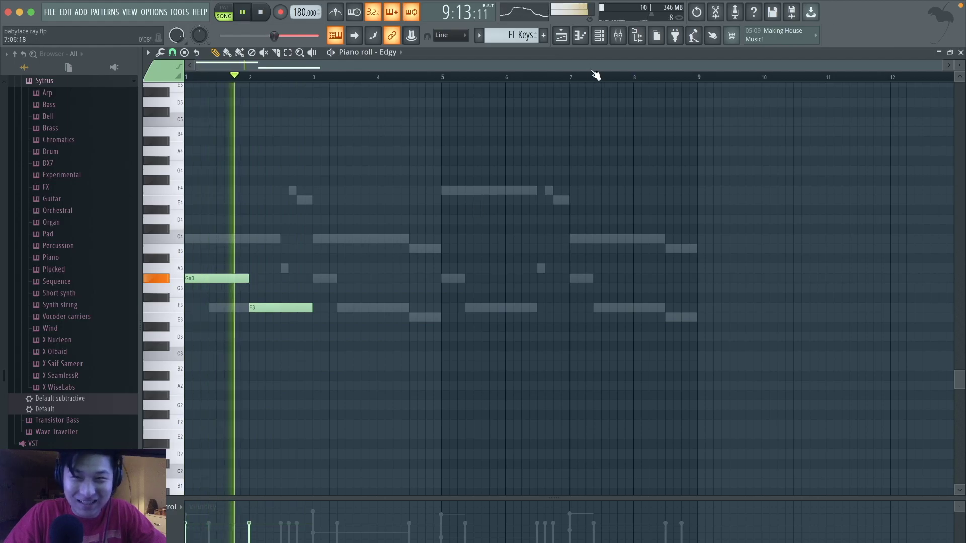
- Route the Edgy channel to mixer insert 8 and play the beat
{"action": "left_click", "coordinate": [599, 36]}
{"action": "key", "text": "space"}
{"action": "left_click", "coordinate": [518, 126]}
{"action": "left_click", "coordinate": [618, 36]}
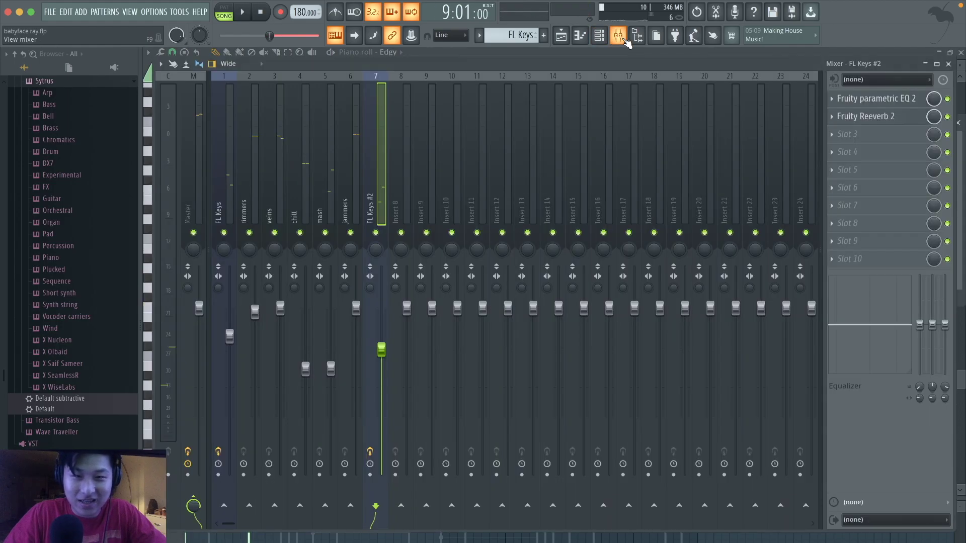
{"action": "left_click", "coordinate": [410, 166]}
{"action": "key", "text": "ctrl+l"}
{"action": "key", "text": "space"}
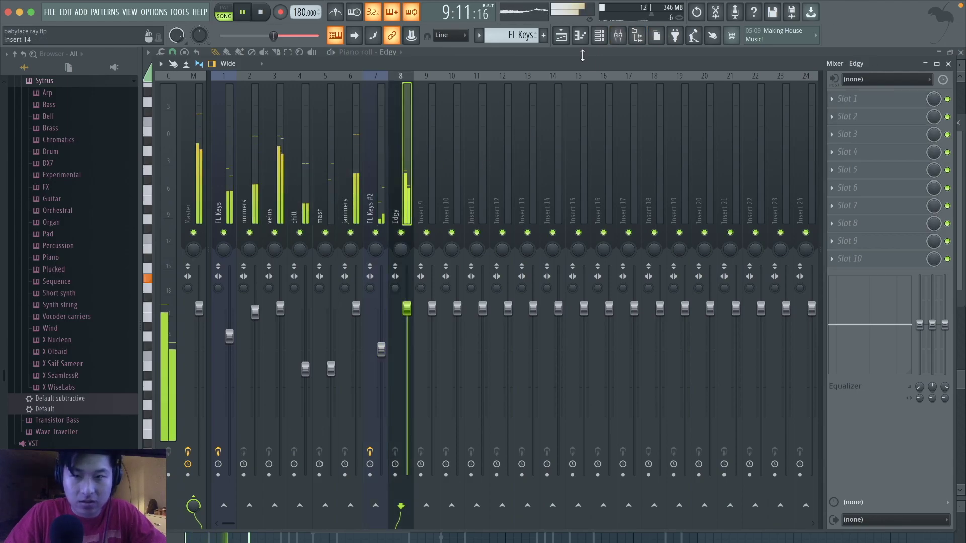
- Lengthen Edgy's F3 note to the middle of bar 4 and add a half-bar E3 note directly after it, ending at bar 5
{"action": "key", "text": "F6"}
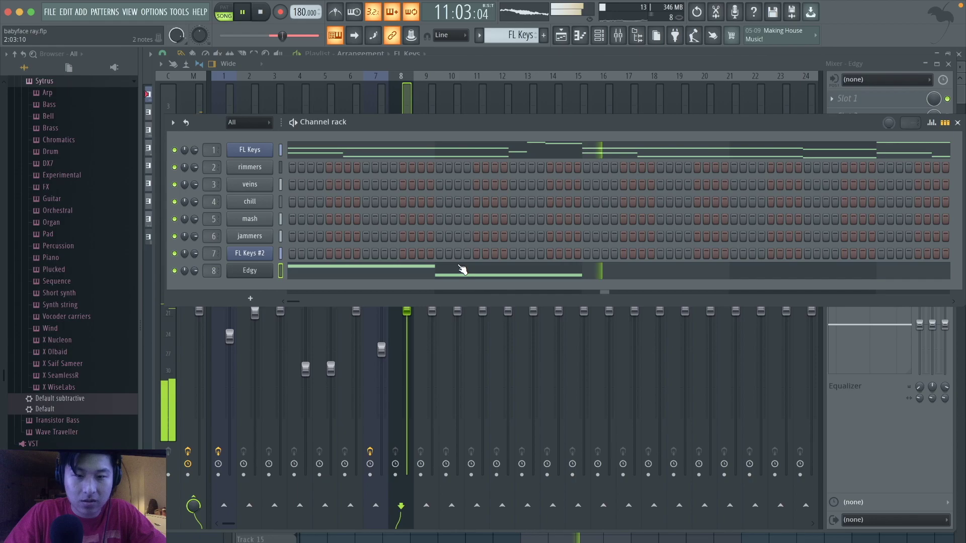
{"action": "left_click", "coordinate": [461, 270]}
{"action": "left_click_drag", "start_coordinate": [337, 327], "coordinate": [186, 263]}
{"action": "left_click", "coordinate": [327, 312]}
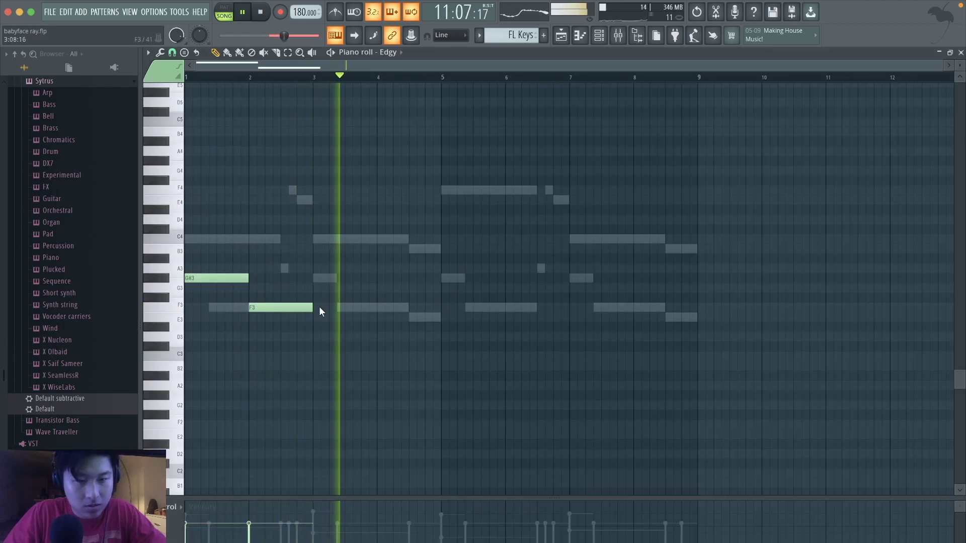
{"action": "left_click_drag", "start_coordinate": [312, 307], "coordinate": [409, 308]}
{"action": "key", "text": "space"}
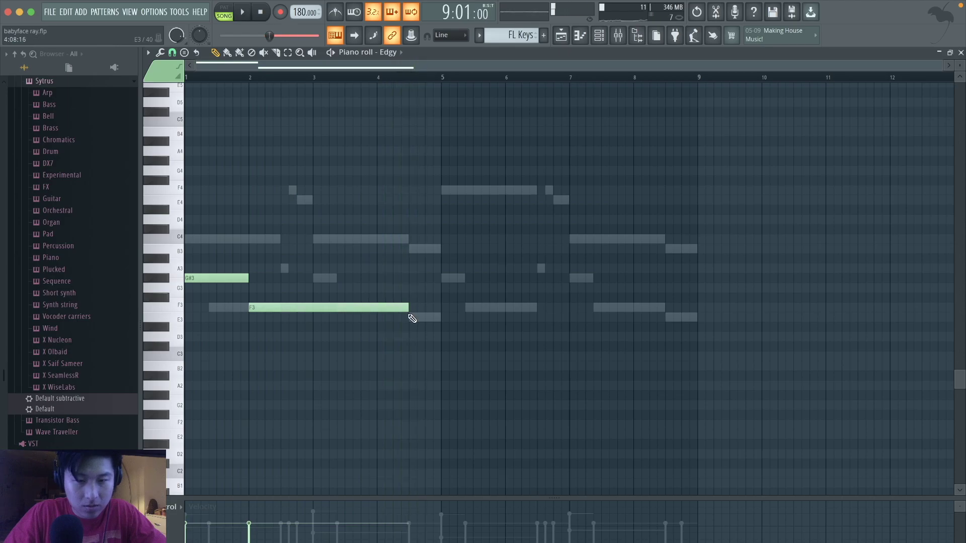
{"action": "left_click", "coordinate": [411, 317]}
{"action": "key", "text": "space"}
{"action": "left_click_drag", "start_coordinate": [568, 316], "coordinate": [441, 308]}
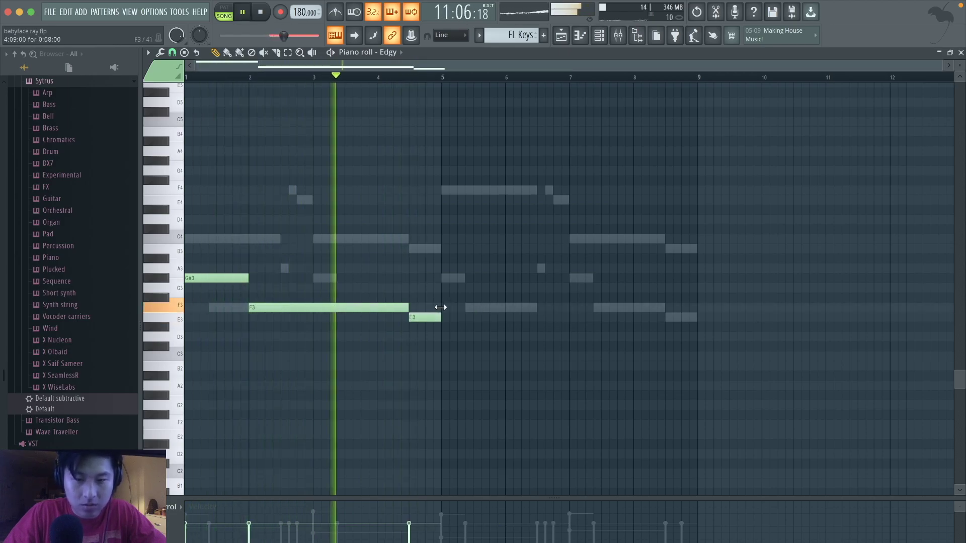
- Stop playback and shorten Edgy's F3 note so that it fills only bar 2
{"action": "left_click_drag", "start_coordinate": [465, 339], "coordinate": [241, 272]}
{"action": "key", "text": "ctrl+d"}
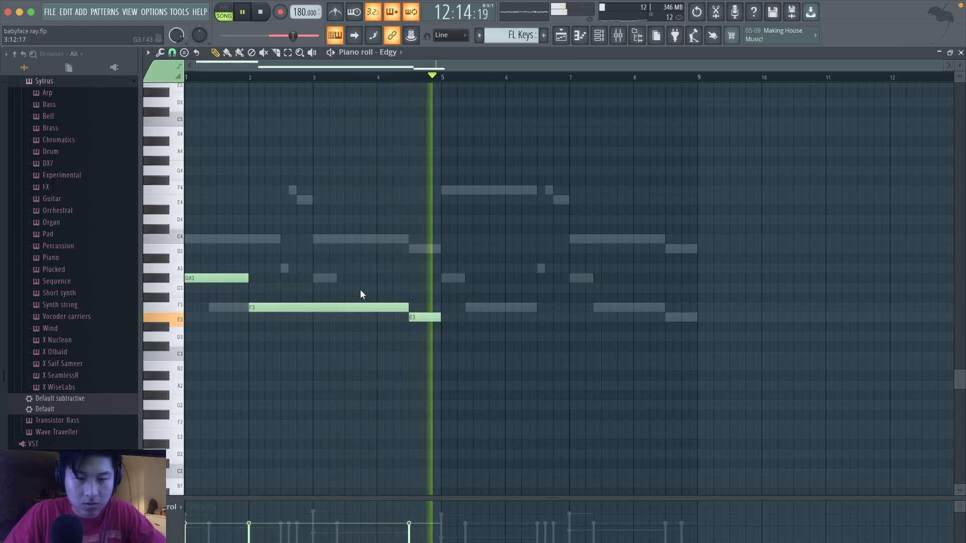
{"action": "key", "text": "space"}
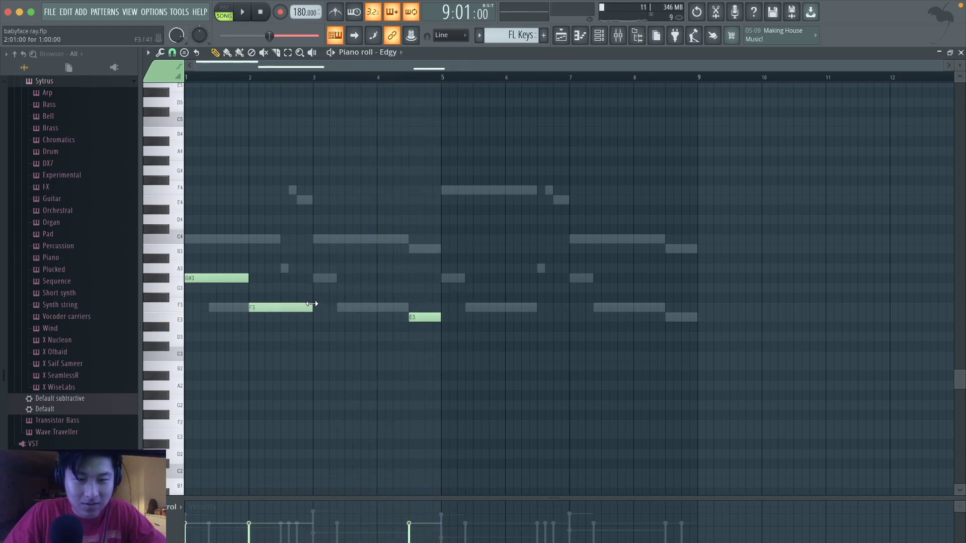
- Duplicate the three Edgy notes into bars 5–8, raise the copied bar 5 note to F4, and play the result
{"action": "left_click_drag", "start_coordinate": [448, 338], "coordinate": [185, 206]}
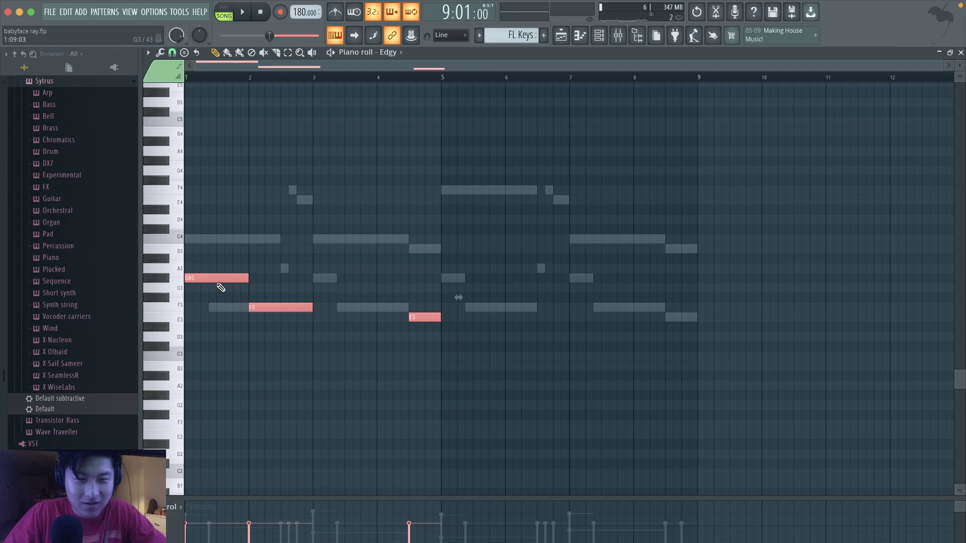
{"action": "left_click_drag", "start_coordinate": [214, 277], "coordinate": [466, 198]}
{"action": "key", "text": "ctrl+d"}
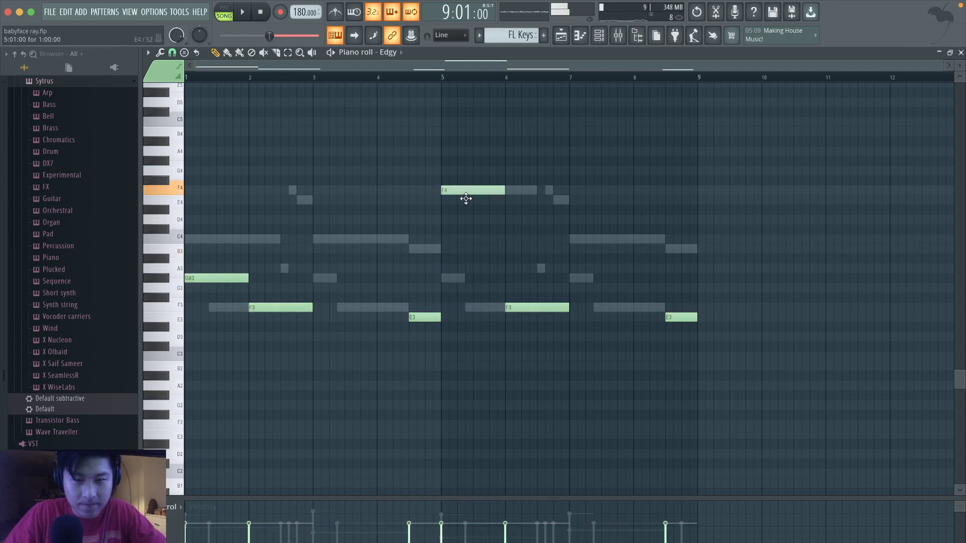
{"action": "key", "text": "space"}
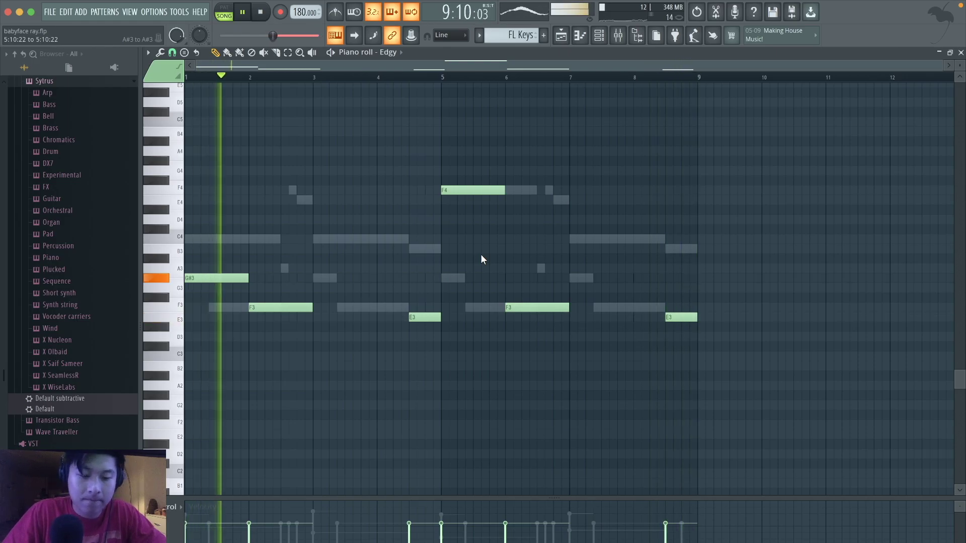
- Transpose all Edgy notes up one octave and replay them with the beat
{"action": "key", "text": "space"}
{"action": "key", "text": "ctrl+Up"}
{"action": "key", "text": "space"}
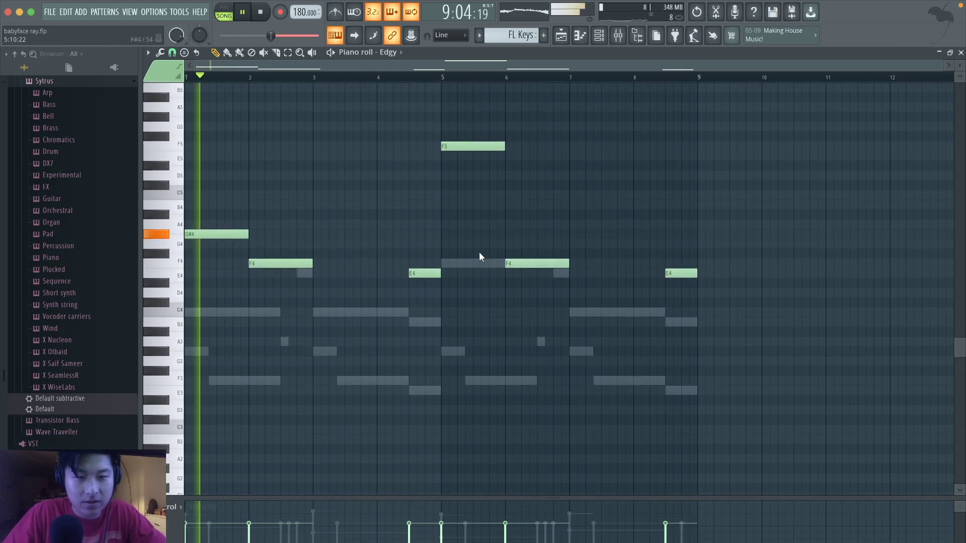
- Lower the Edgy mixer track's volume to about 69% (-7.5 dB) while the beat plays
{"action": "left_click", "coordinate": [618, 36]}
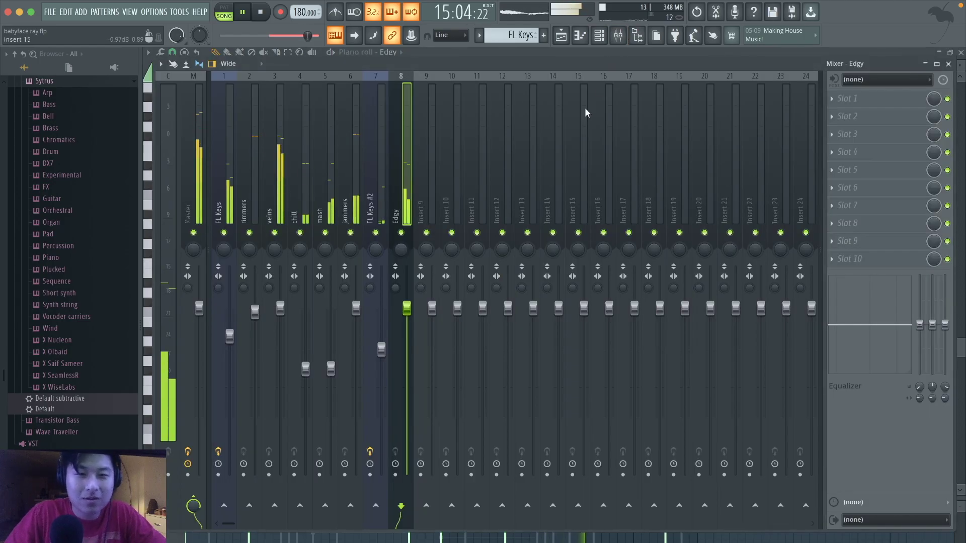
{"action": "key", "text": "space"}
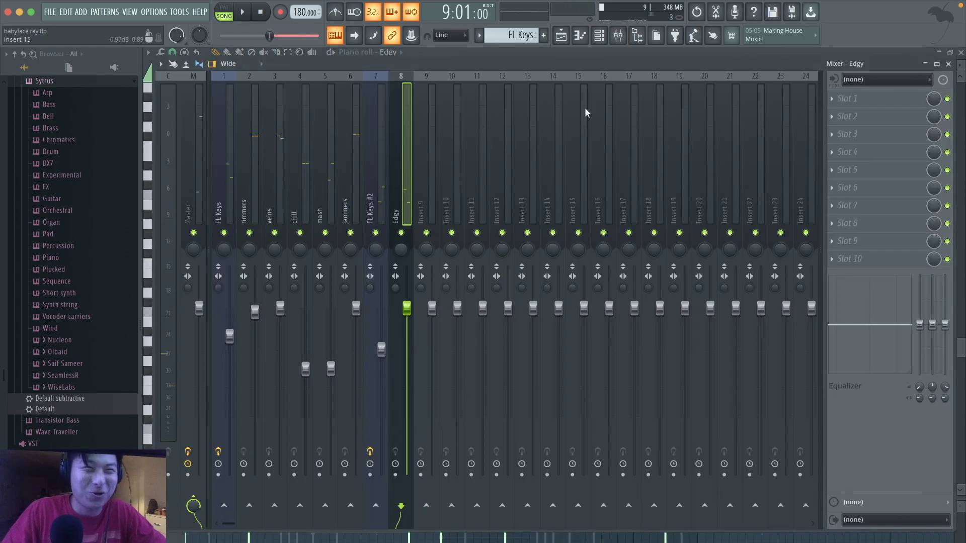
{"action": "key", "text": "space"}
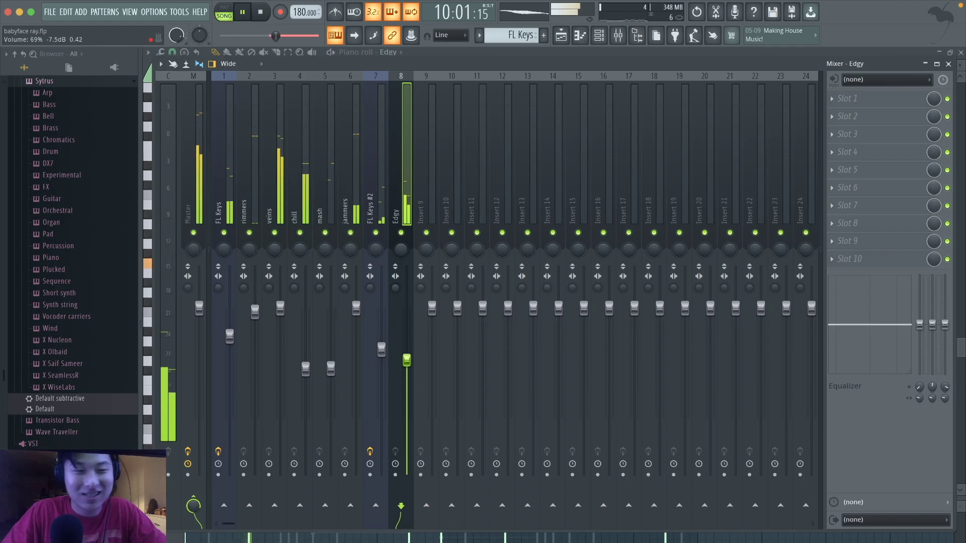
- Add Fruity Parametric EQ 2 to the Edgy track and cut its lows with a band 1 high-pass just under 500 Hz
{"action": "left_click", "coordinate": [869, 100]}
{"action": "left_click", "coordinate": [689, 480]}
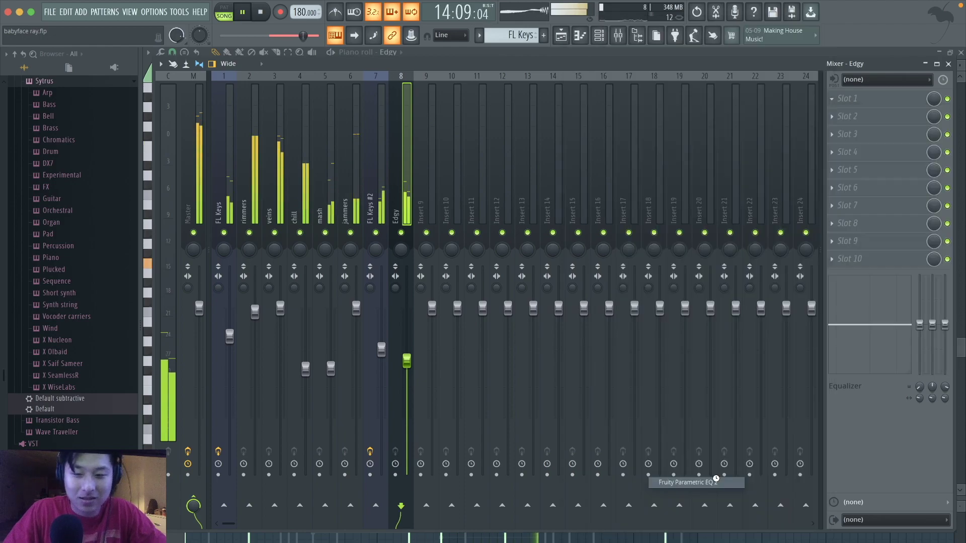
{"action": "left_click_drag", "start_coordinate": [495, 124], "coordinate": [495, 138]}
{"action": "left_click_drag", "start_coordinate": [229, 206], "coordinate": [315, 207]}
{"action": "key", "text": "space"}
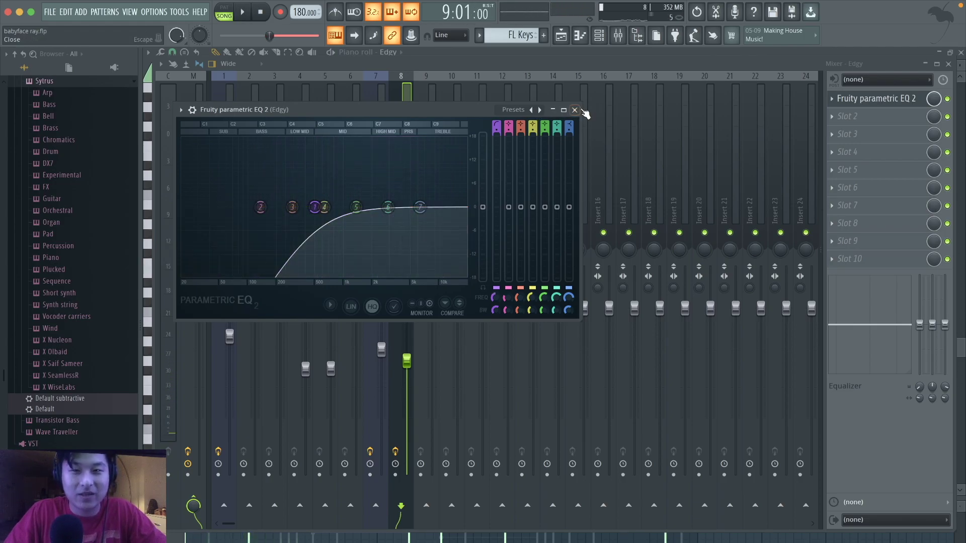
{"action": "left_click", "coordinate": [575, 110]}
{"action": "key", "text": "space"}
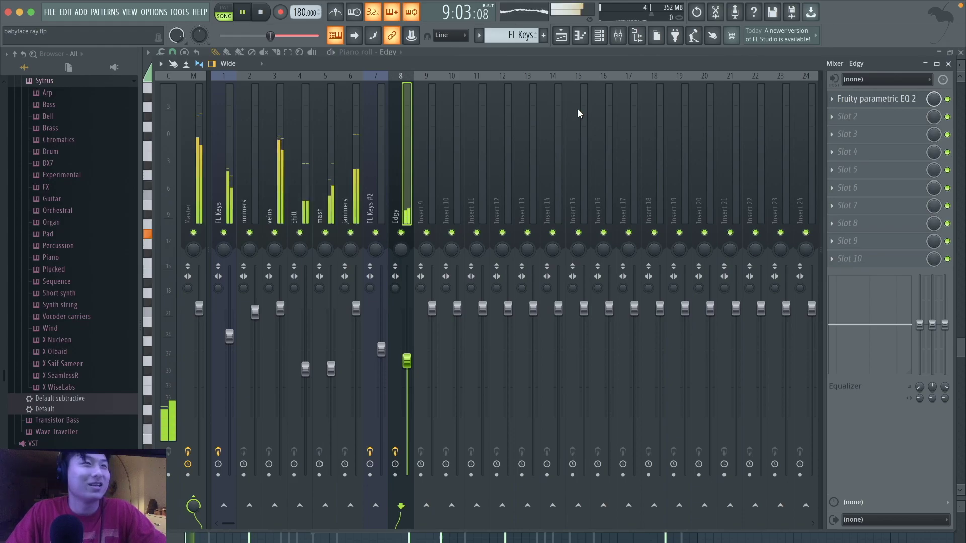
- Stop playback and cut the Edgy notes out of the FL Keys pattern
{"action": "left_click", "coordinate": [561, 36]}
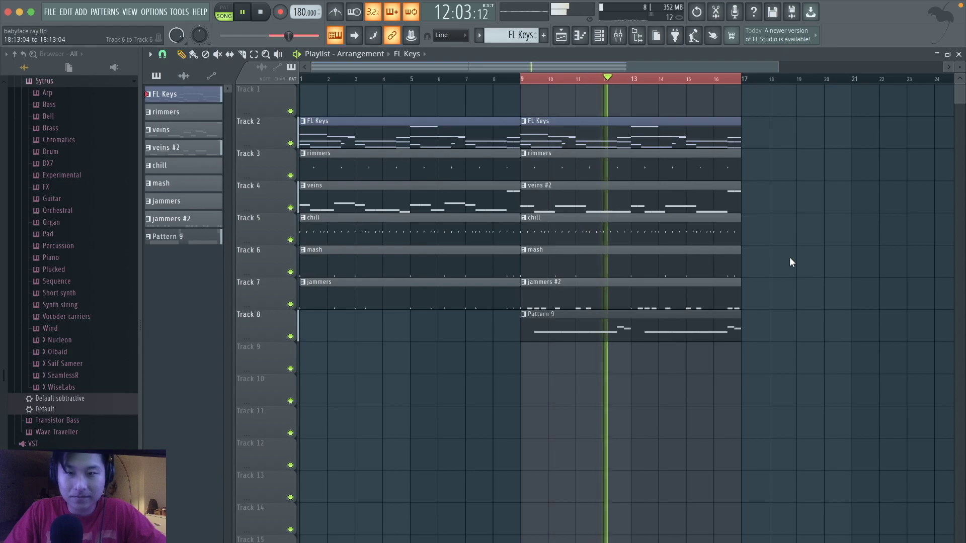
{"action": "scroll", "coordinate": [789, 257], "scroll_direction": "down", "scroll_amount": 2}
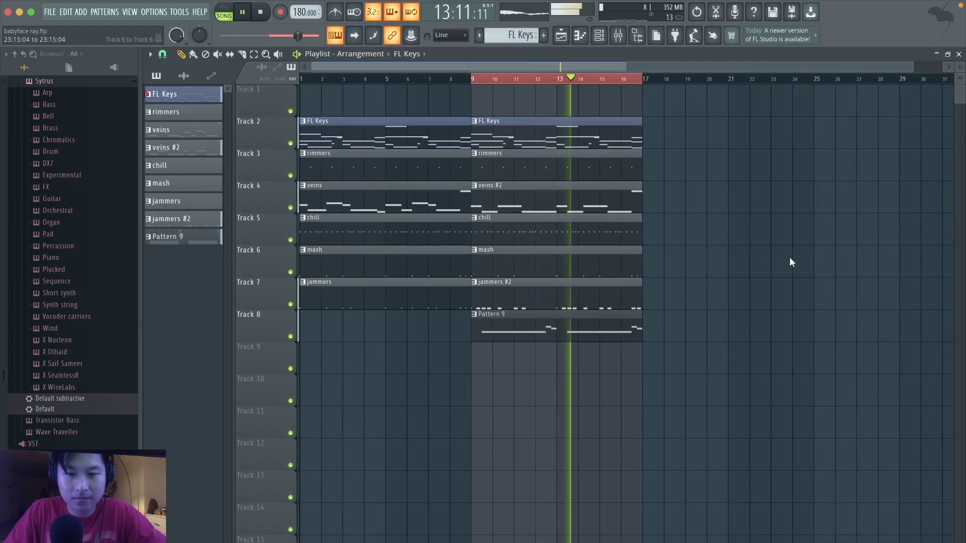
{"action": "left_click", "coordinate": [606, 38]}
{"action": "key", "text": "space"}
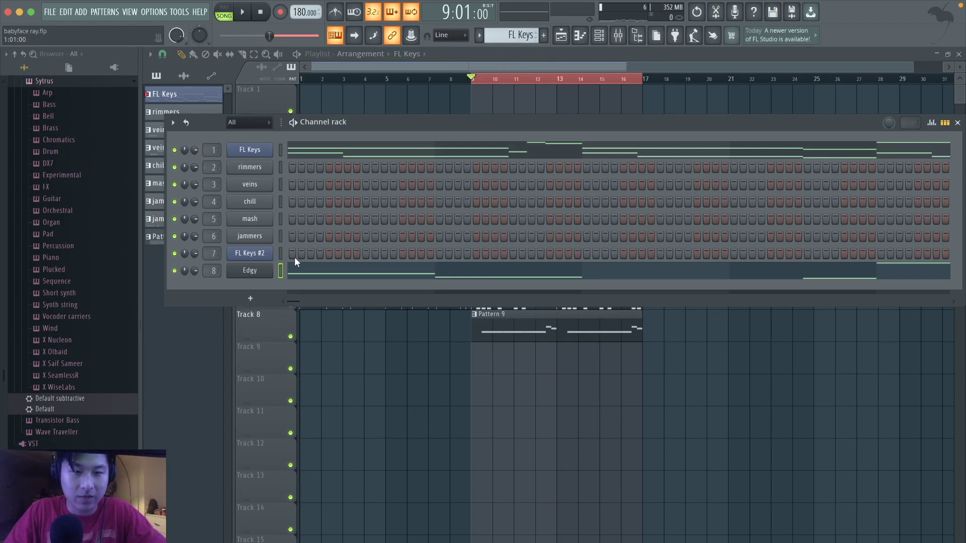
{"action": "left_click", "coordinate": [281, 269]}
{"action": "key", "text": "ctrl+x"}
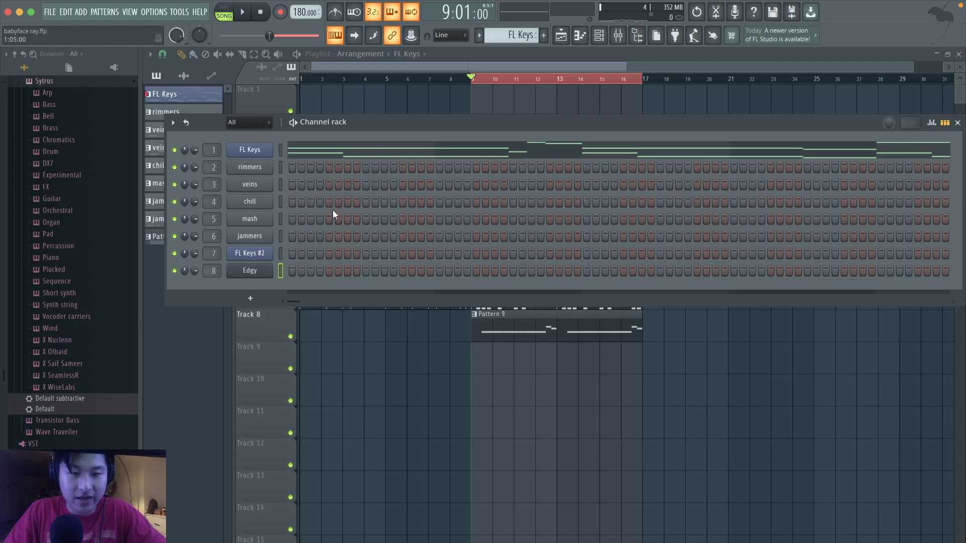
- Put the cut Edgy notes into a new Pattern 10 and place its clip on Track 9 at bar 1
{"action": "key", "text": "ctrl+z"}
{"action": "left_click", "coordinate": [488, 362], "text": "super"}
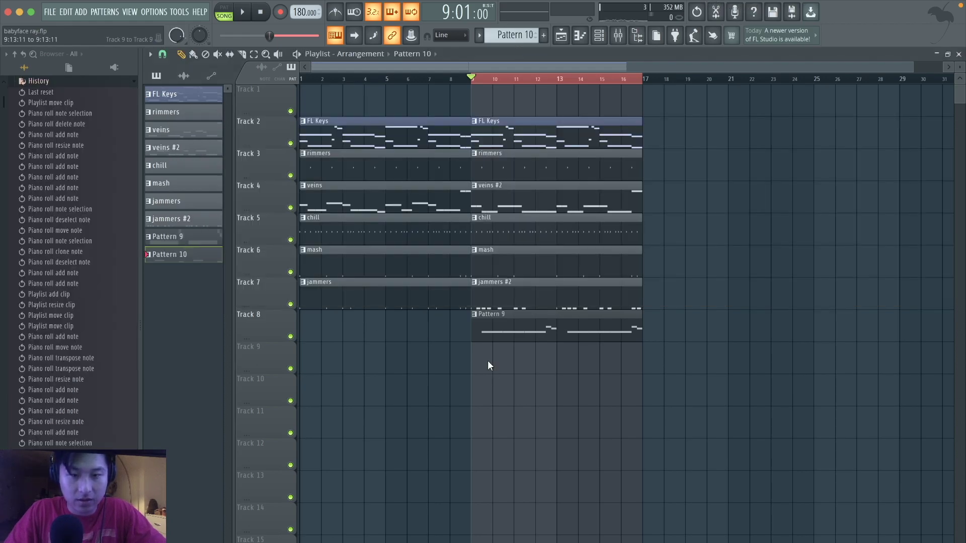
{"action": "left_click", "coordinate": [472, 358]}
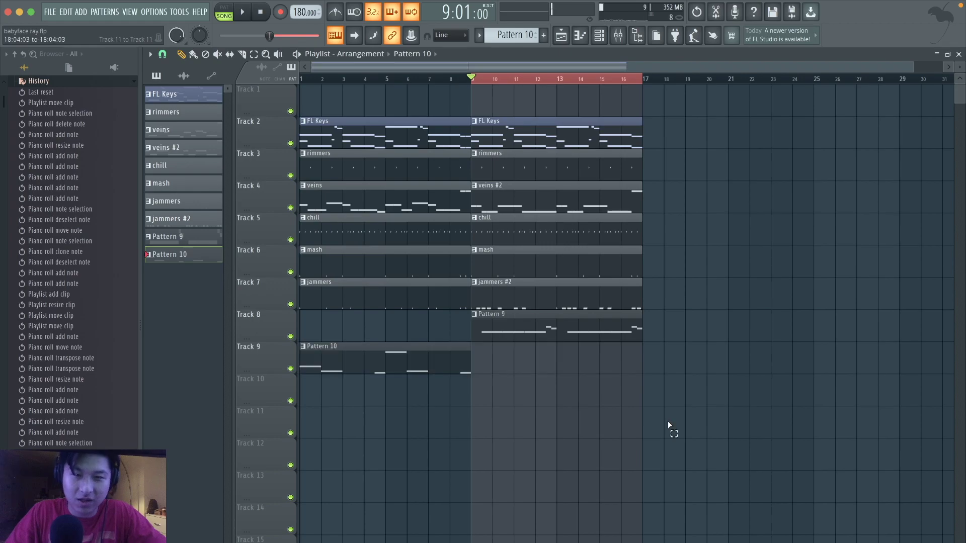
- Shift the whole arrangement eight bars later and one track up, and fill bars 1–8 with FL Keys, veins and rimmers clips
{"action": "left_click_drag", "start_coordinate": [668, 424], "coordinate": [492, 127]}
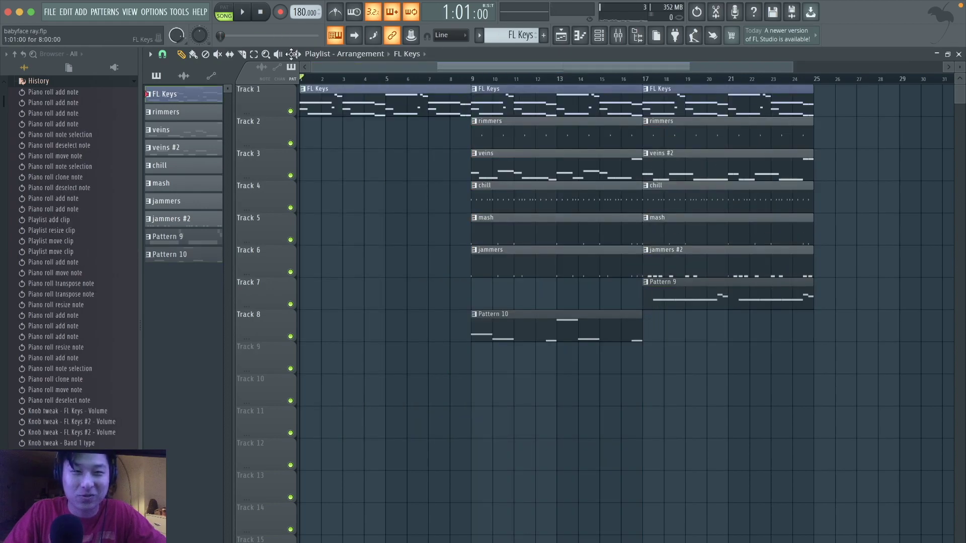
{"action": "left_click_drag", "start_coordinate": [501, 156], "coordinate": [279, 133]}
{"action": "key", "text": "space"}
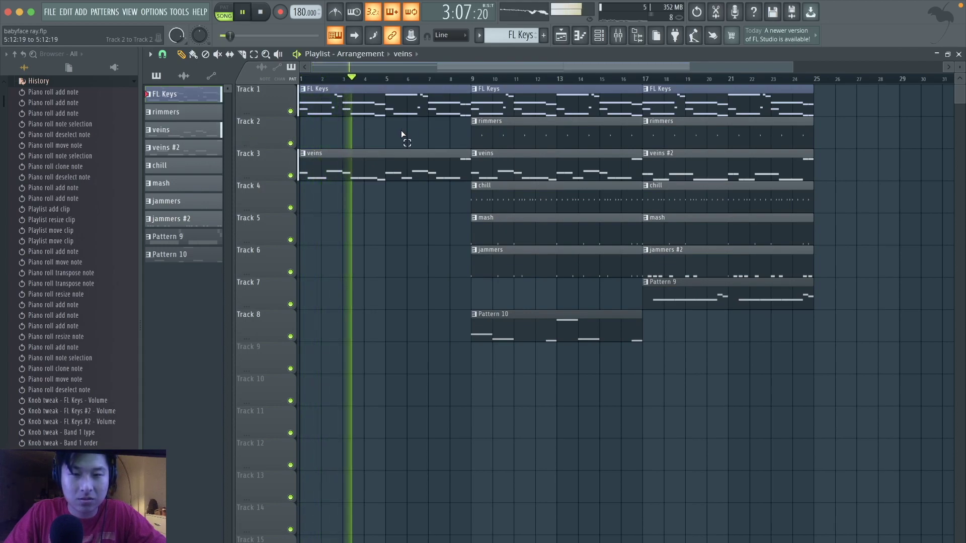
{"action": "left_click_drag", "start_coordinate": [493, 133], "coordinate": [274, 121]}
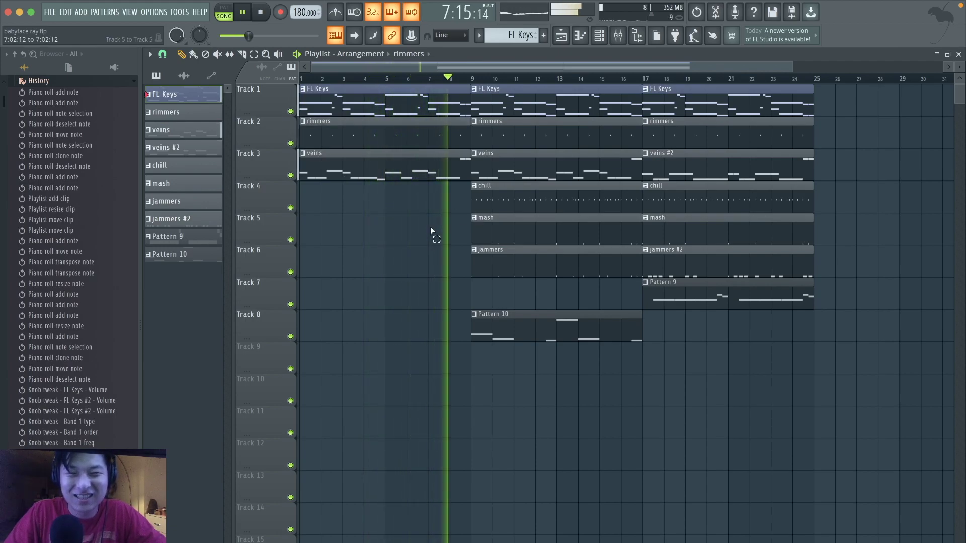
- Move the Pattern 10 clip on Track 8 so that it starts at bar 25
{"action": "left_click_drag", "start_coordinate": [530, 318], "coordinate": [872, 335]}
{"action": "scroll", "coordinate": [840, 268], "scroll_direction": "down", "scroll_amount": 2}
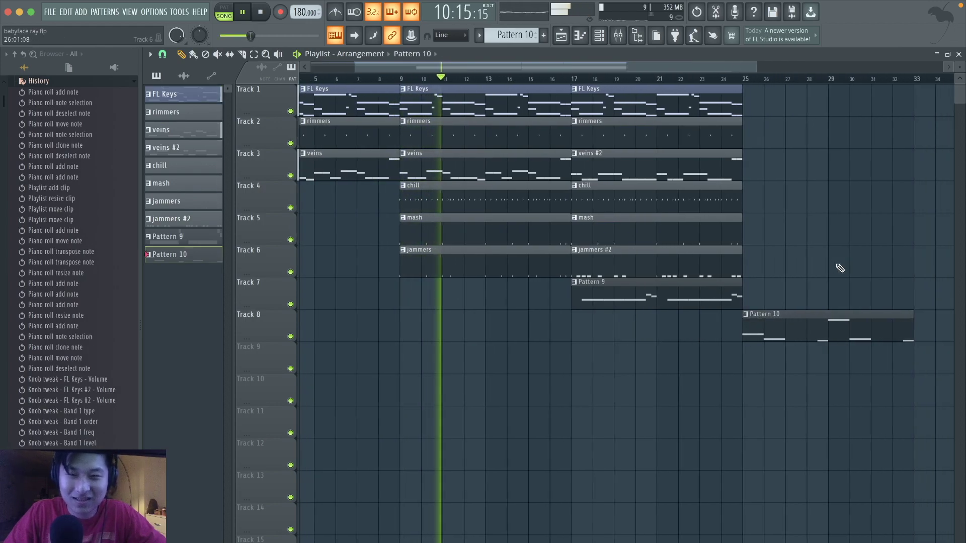
{"action": "scroll", "coordinate": [840, 268], "scroll_direction": "down", "scroll_amount": 2}
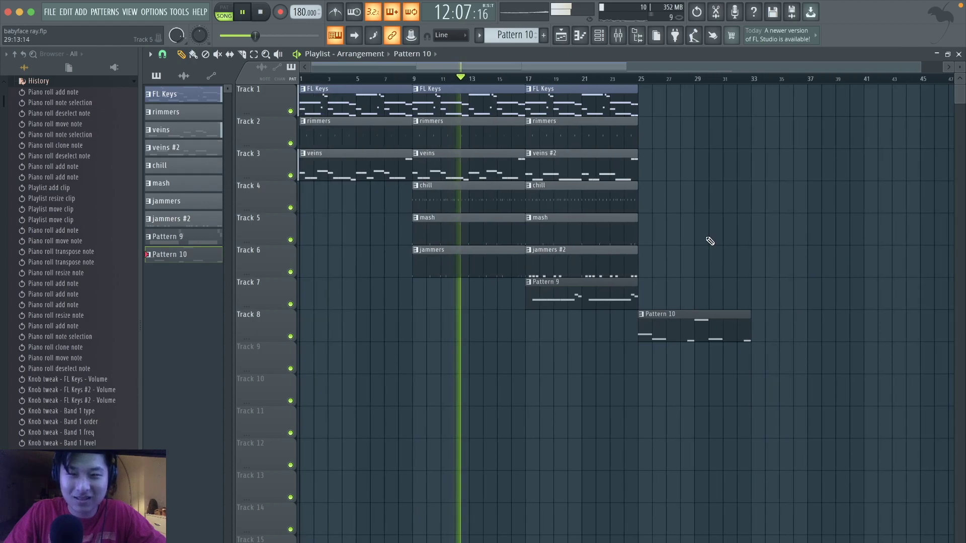
- Duplicate the clips of bars 9–24 into bars 25–40 and repeat the Pattern 10 clip at bar 33
{"action": "left_click_drag", "start_coordinate": [660, 286], "coordinate": [446, 86]}
{"action": "key", "text": "ctrl+b"}
{"action": "left_click_drag", "start_coordinate": [696, 324], "coordinate": [799, 324]}
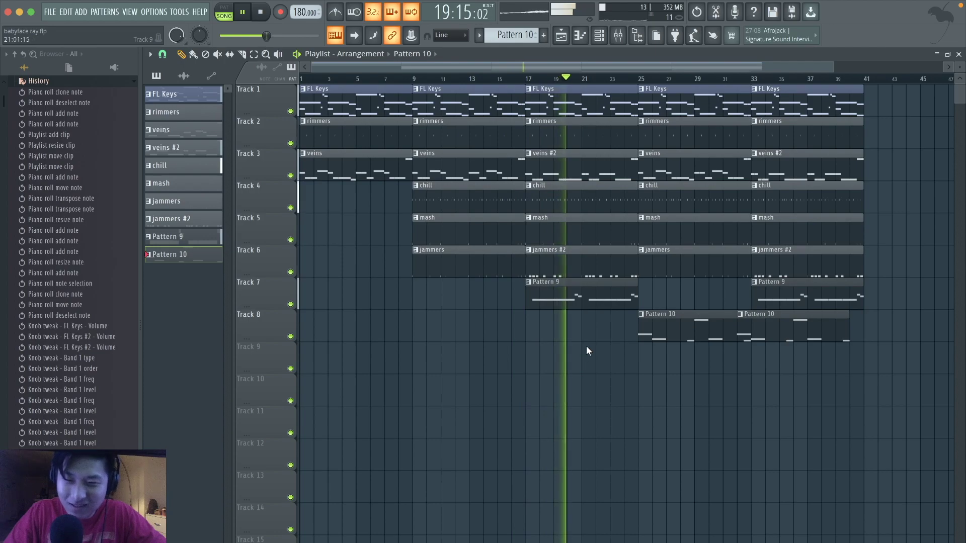
{"action": "left_click_drag", "start_coordinate": [796, 332], "coordinate": [810, 332]}
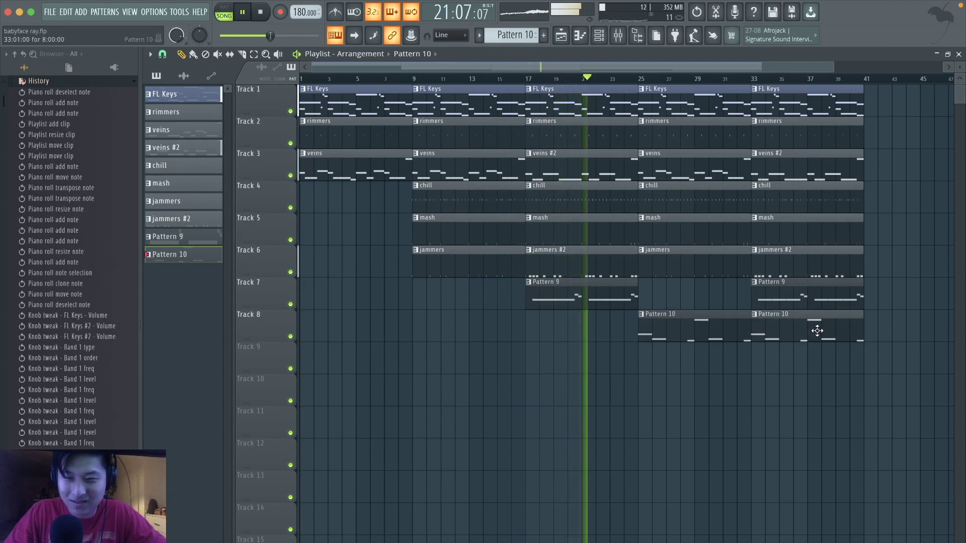
- Duplicate the bars 9–24 section again into bars 41–56, without Pattern 10
{"action": "left_click_drag", "start_coordinate": [616, 338], "coordinate": [422, 82]}
{"action": "left_click_drag", "start_coordinate": [442, 114], "coordinate": [667, 113]}
{"action": "key", "text": "ctrl+b"}
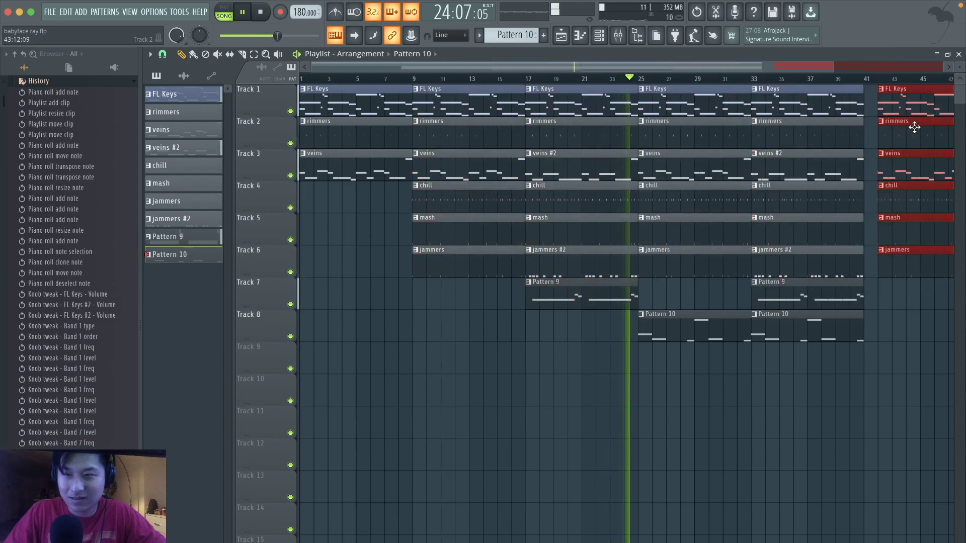
{"action": "left_click", "coordinate": [892, 318]}
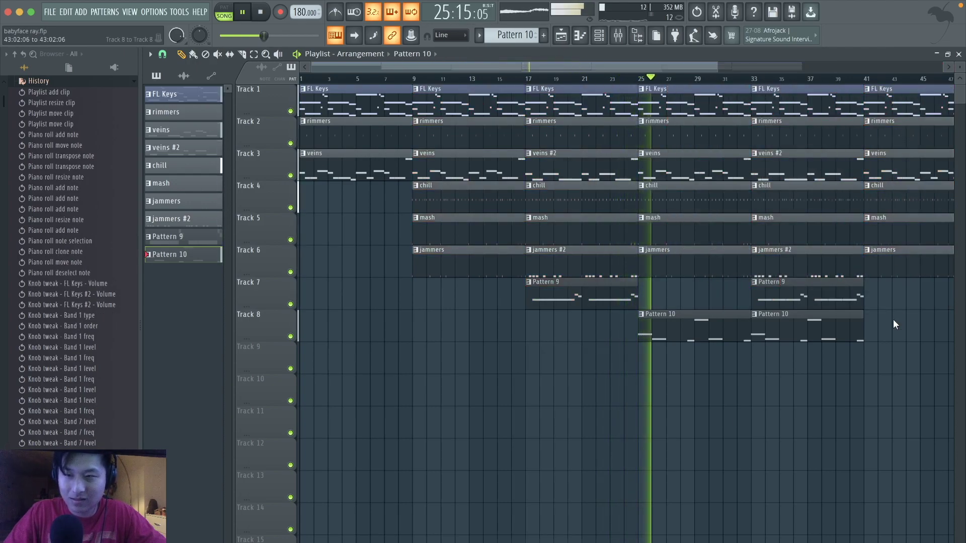
{"action": "scroll", "coordinate": [892, 319], "scroll_direction": "right", "scroll_amount": 4}
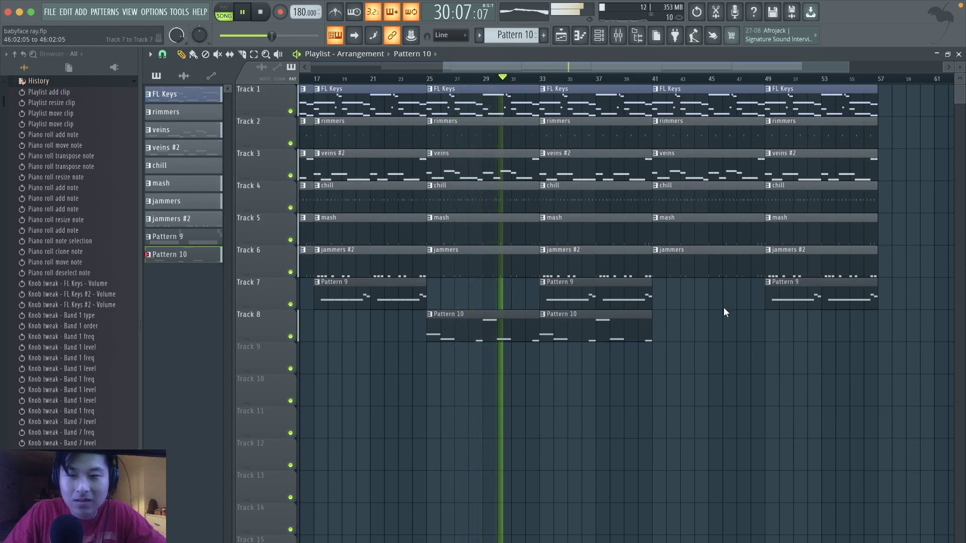
- Delete the chill, mash, jammers and rimmers clips from bars 41–48
{"action": "right_click", "coordinate": [703, 206]}
{"action": "right_click", "coordinate": [704, 231]}
{"action": "right_click", "coordinate": [704, 263]}
{"action": "right_click", "coordinate": [696, 146]}
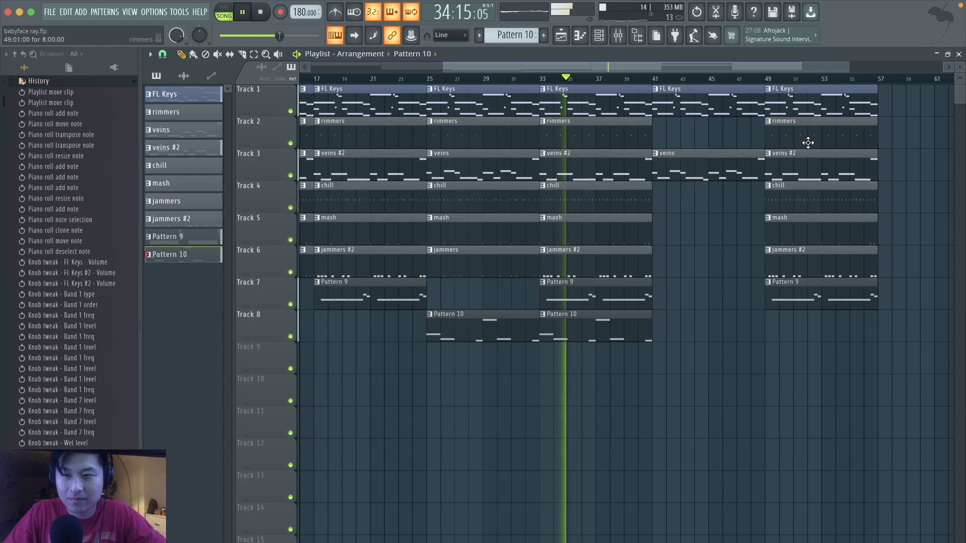
- Shorten the veins clip that starts at bar 41 so that it ends at bar 48
{"action": "scroll", "coordinate": [761, 159], "scroll_direction": "up", "scroll_amount": 3}
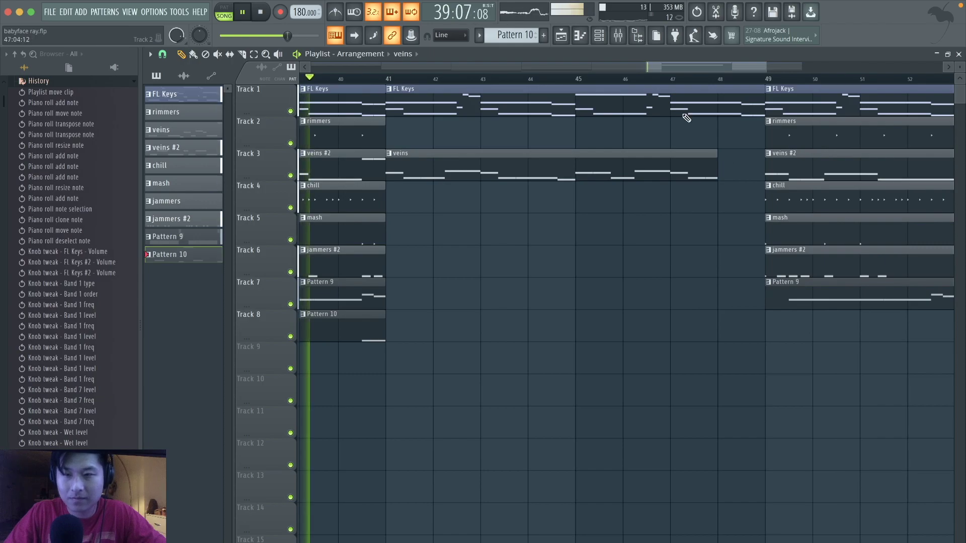
{"action": "scroll", "coordinate": [684, 239], "scroll_direction": "down", "scroll_amount": 3}
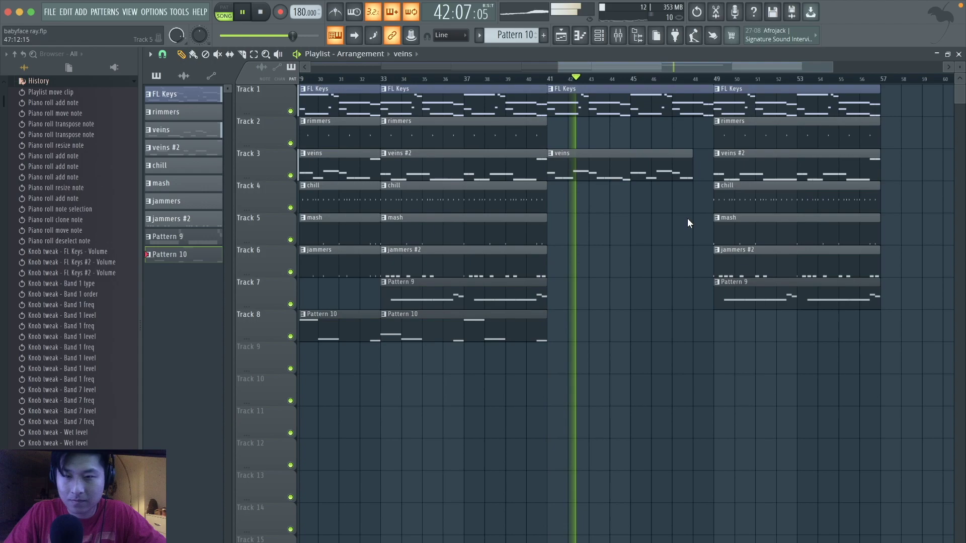
{"action": "scroll", "coordinate": [687, 218], "scroll_direction": "down", "scroll_amount": 2}
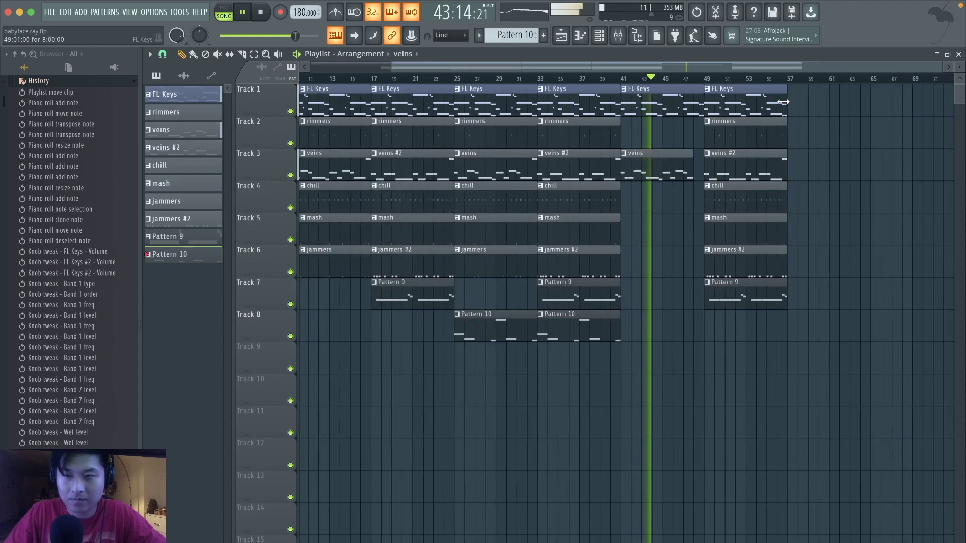
- Duplicate the clips of bars 25–40 on Tracks 1–8 into bars 57–72
{"action": "left_click_drag", "start_coordinate": [622, 104], "coordinate": [787, 109]}
{"action": "left_click_drag", "start_coordinate": [655, 89], "coordinate": [823, 90]}
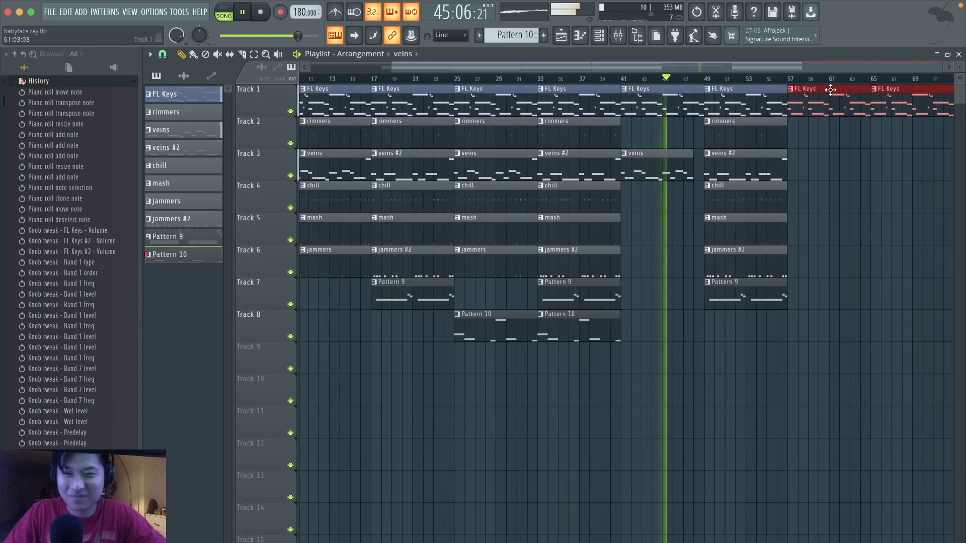
{"action": "left_click", "coordinate": [805, 212]}
{"action": "left_click_drag", "start_coordinate": [610, 338], "coordinate": [808, 146]}
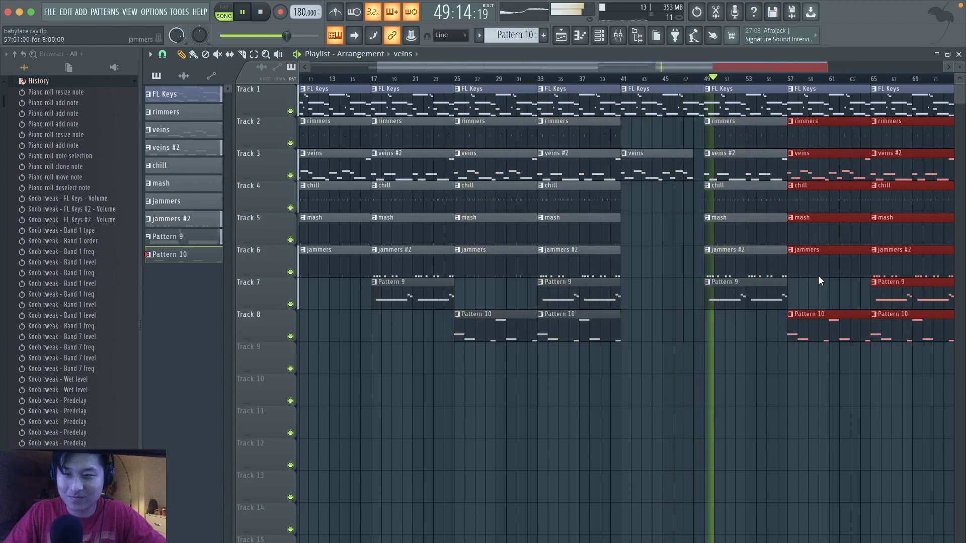
- Delete the veins and jammers clips from bars 57–64
{"action": "left_click", "coordinate": [814, 293]}
{"action": "right_click", "coordinate": [823, 173]}
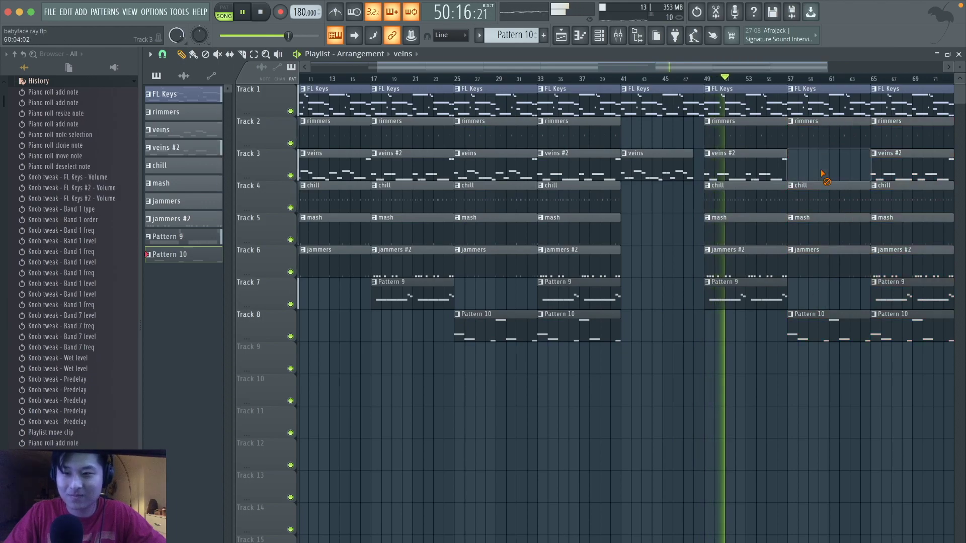
{"action": "right_click", "coordinate": [822, 266]}
- Duplicate the clips of bars 9–24 into bars 73–88
{"action": "scroll", "coordinate": [821, 265], "scroll_direction": "down", "scroll_amount": 3}
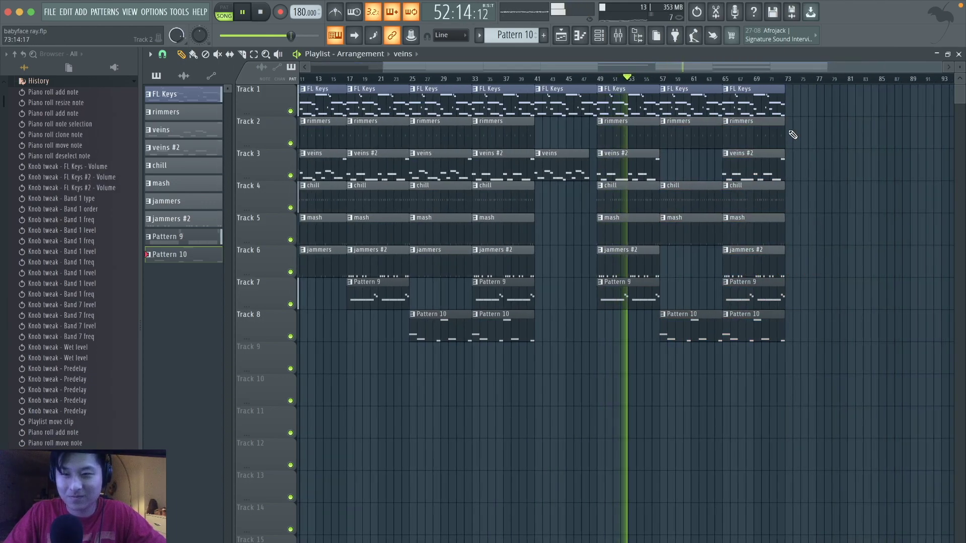
{"action": "scroll", "coordinate": [658, 273], "scroll_direction": "down", "scroll_amount": 1}
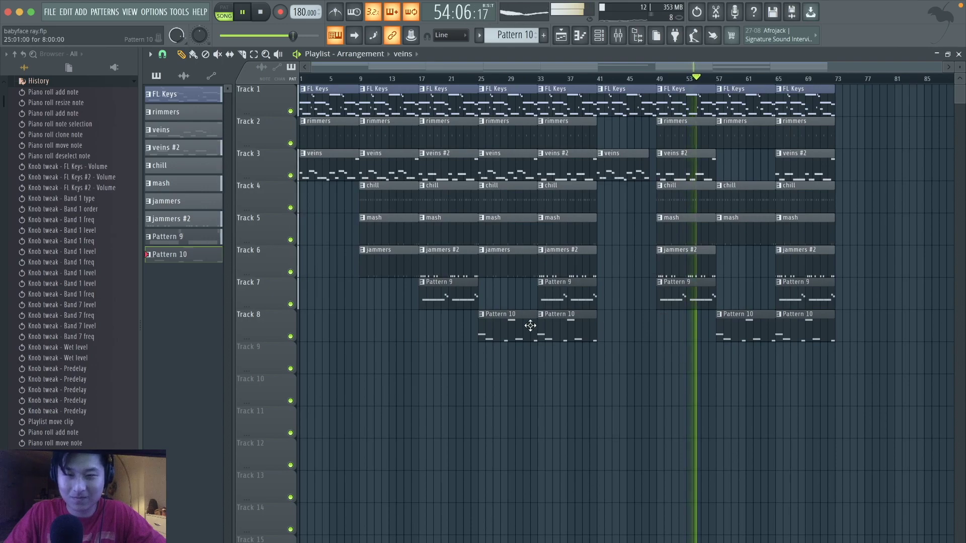
{"action": "left_click_drag", "start_coordinate": [470, 332], "coordinate": [370, 86]}
{"action": "left_click_drag", "start_coordinate": [454, 126], "coordinate": [857, 126]}
{"action": "left_click", "coordinate": [865, 309]}
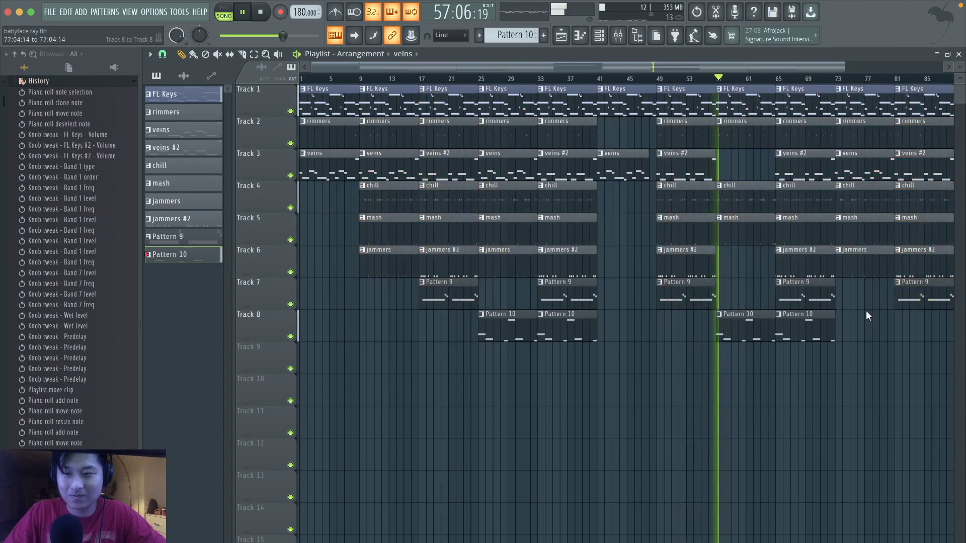
- Duplicate the clips of bars 57–72, including the Pattern 9 and Pattern 10 clips, into bars 89–104
{"action": "scroll", "coordinate": [865, 310], "scroll_direction": "right", "scroll_amount": 1}
{"action": "scroll", "coordinate": [865, 312], "scroll_direction": "right", "scroll_amount": 1}
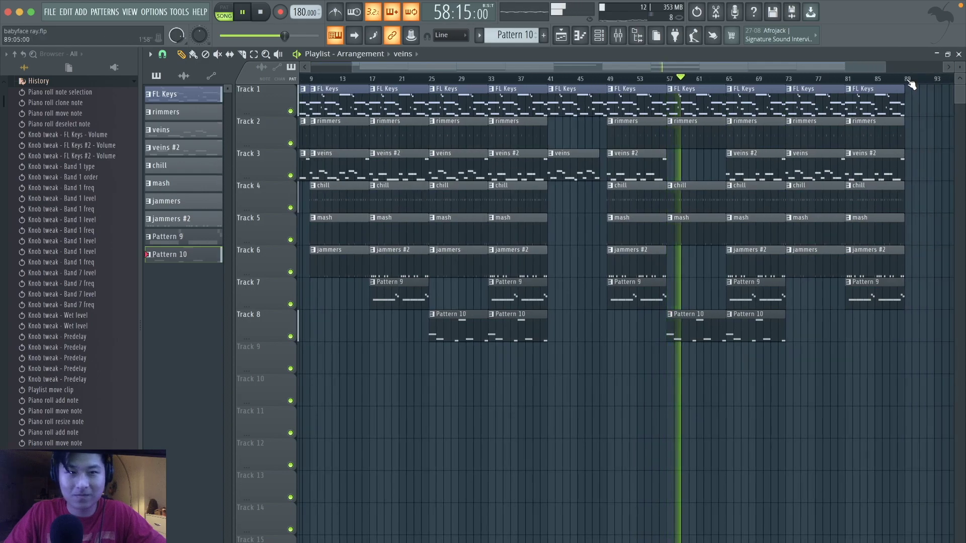
{"action": "scroll", "coordinate": [925, 177], "scroll_direction": "right", "scroll_amount": 6}
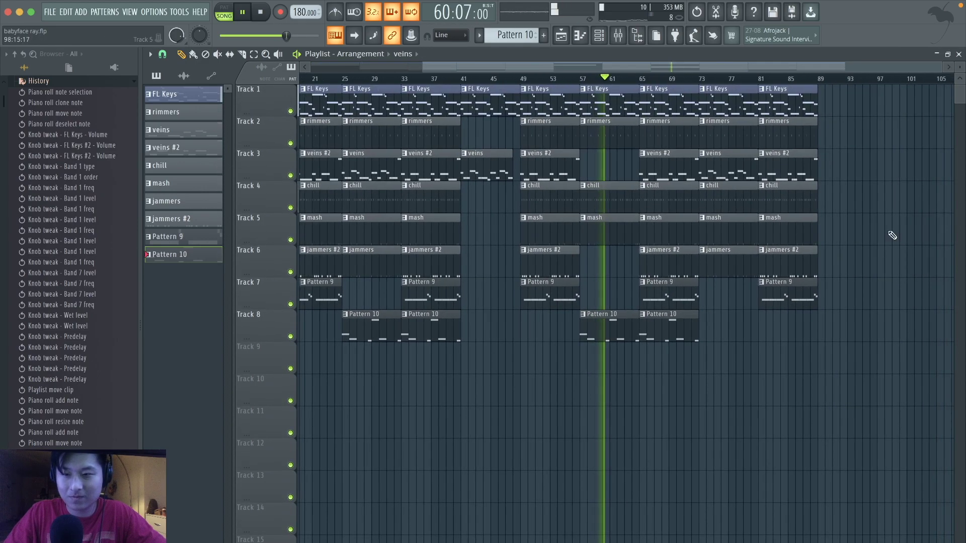
{"action": "left_click_drag", "start_coordinate": [822, 318], "coordinate": [747, 160]}
{"action": "left_click", "coordinate": [703, 358], "text": "ctrl"}
{"action": "left_click_drag", "start_coordinate": [674, 355], "coordinate": [836, 102]}
{"action": "left_click", "coordinate": [835, 163], "text": "ctrl"}
- Add an outro at bars 105–112 by copying the FL Keys, veins #2, chill and rimmers clips there
{"action": "scroll", "coordinate": [836, 162], "scroll_direction": "right", "scroll_amount": 4}
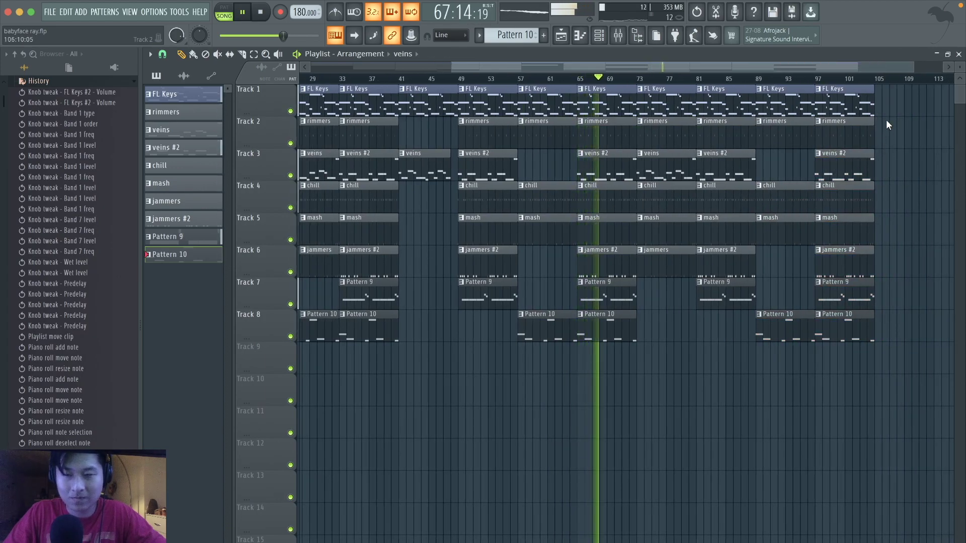
{"action": "left_click_drag", "start_coordinate": [879, 100], "coordinate": [900, 100]}
{"action": "left_click_drag", "start_coordinate": [837, 178], "coordinate": [892, 169], "text": "shift"}
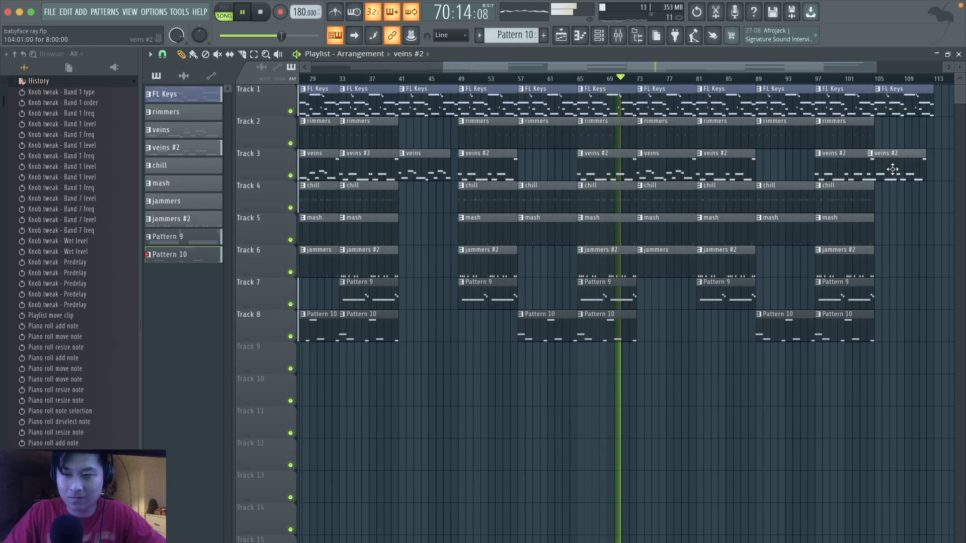
{"action": "scroll", "coordinate": [894, 215], "scroll_direction": "right", "scroll_amount": 2}
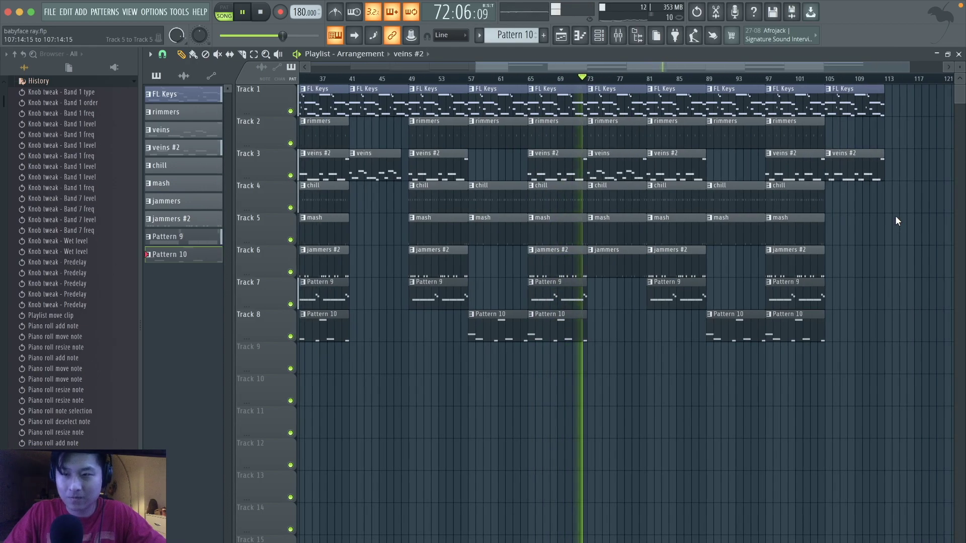
{"action": "left_click_drag", "start_coordinate": [802, 198], "coordinate": [859, 197], "text": "shift"}
{"action": "left_click_drag", "start_coordinate": [792, 124], "coordinate": [846, 125], "text": "shift"}
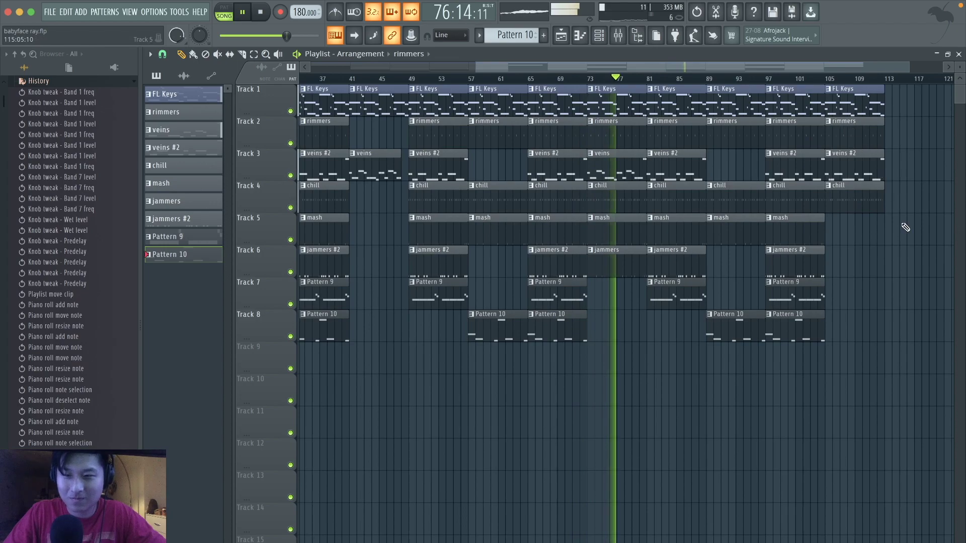
- Stop the playback and play the whole arrangement again from bar 1
{"action": "scroll", "coordinate": [903, 227], "scroll_direction": "down", "scroll_amount": 2}
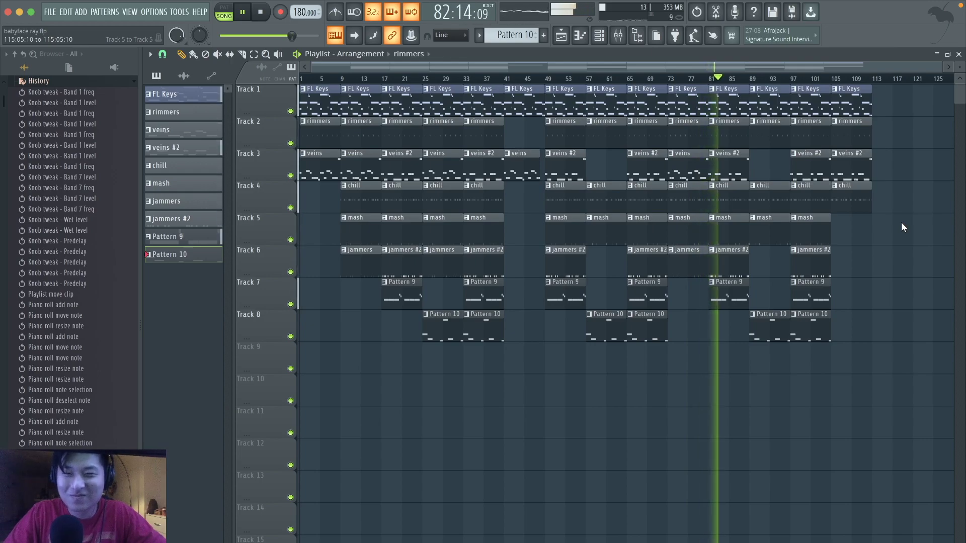
{"action": "key", "text": "space"}
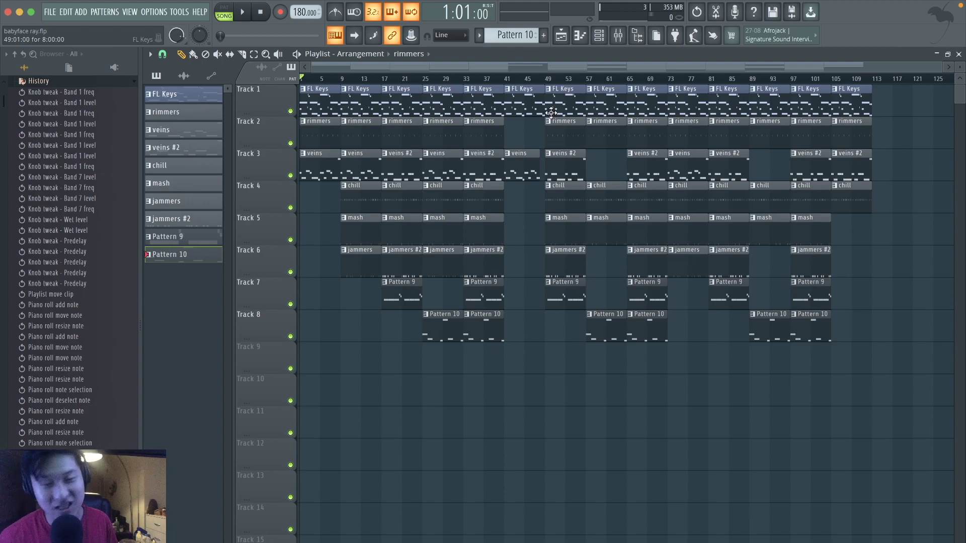
{"action": "key", "text": "space"}
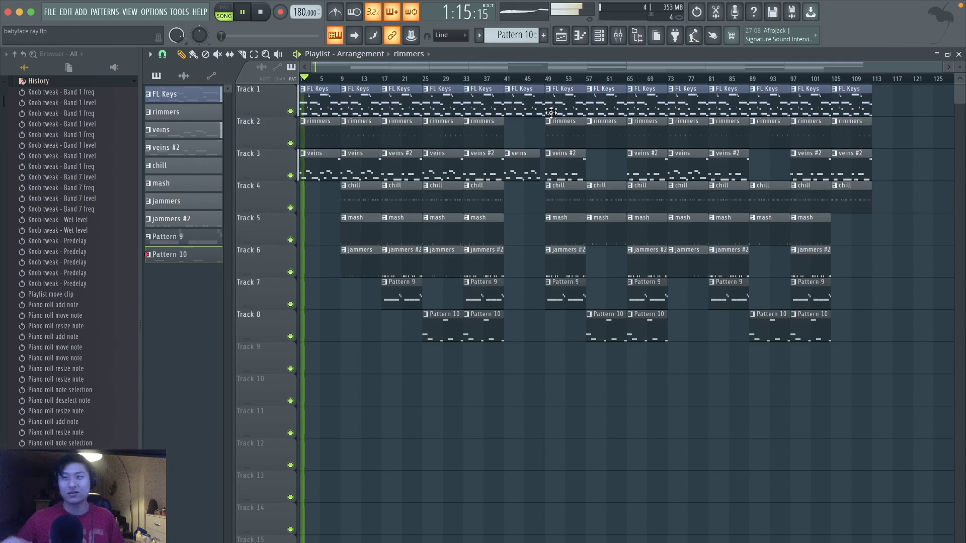